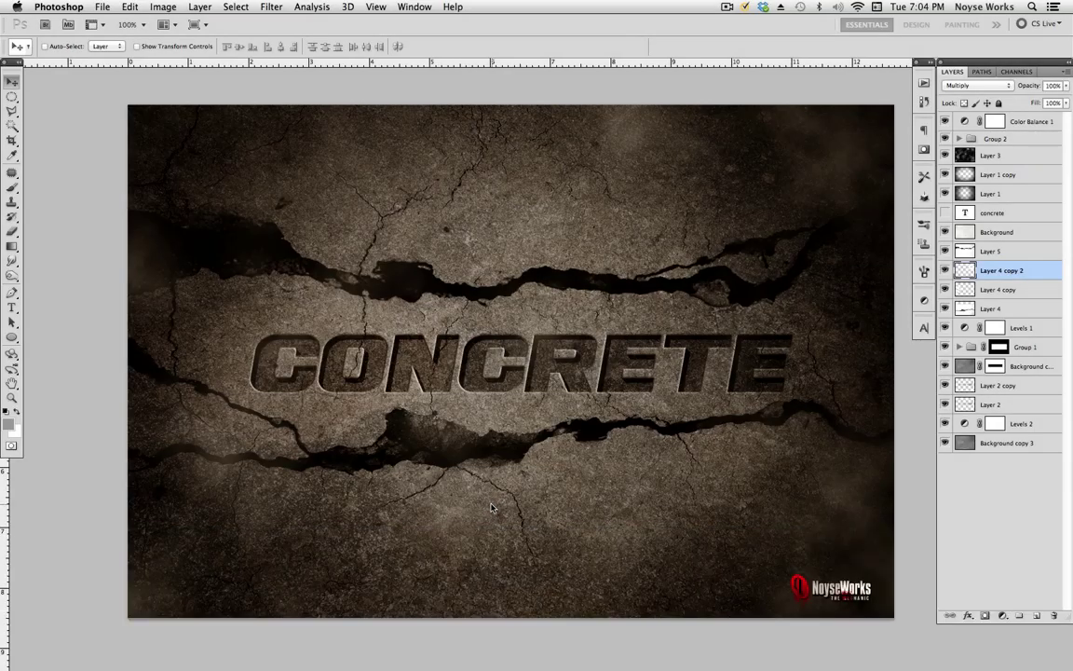
Switch to Adobe Bridge and select the stock images concrete1.jpg, concrete2.jpg and concrete3.jpg.
key(super+Tab)
click(453, 346)
drag(509, 334, 846, 184)
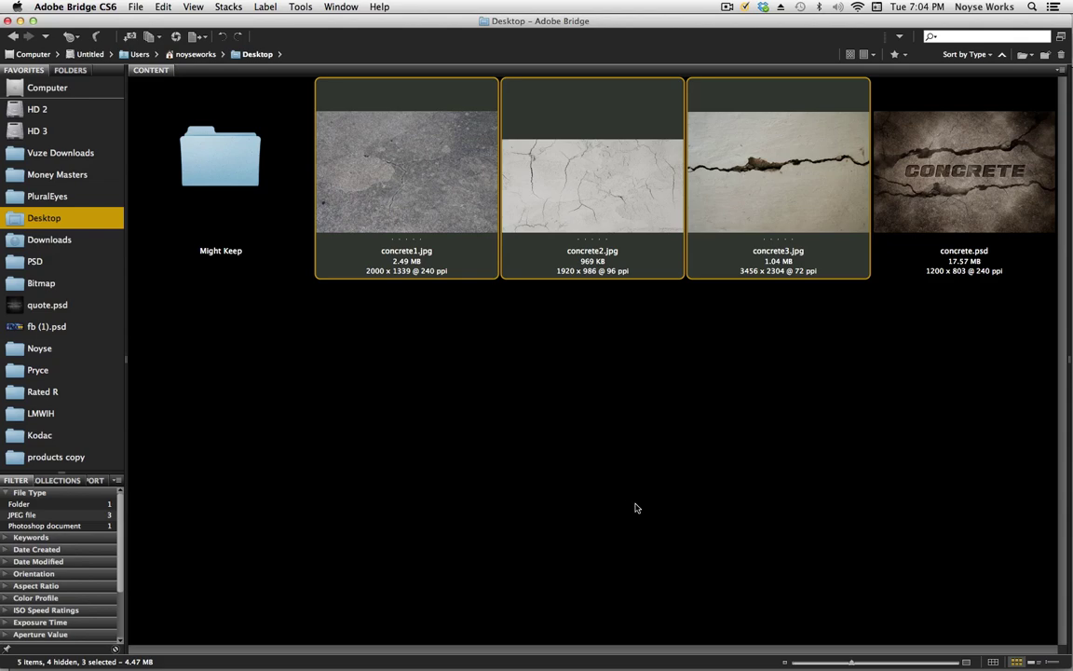
Switch to Chrome and look through the noyseworks.com home page down to the newsletter sign-up.
key(super+Tab)
key(super+Tab)
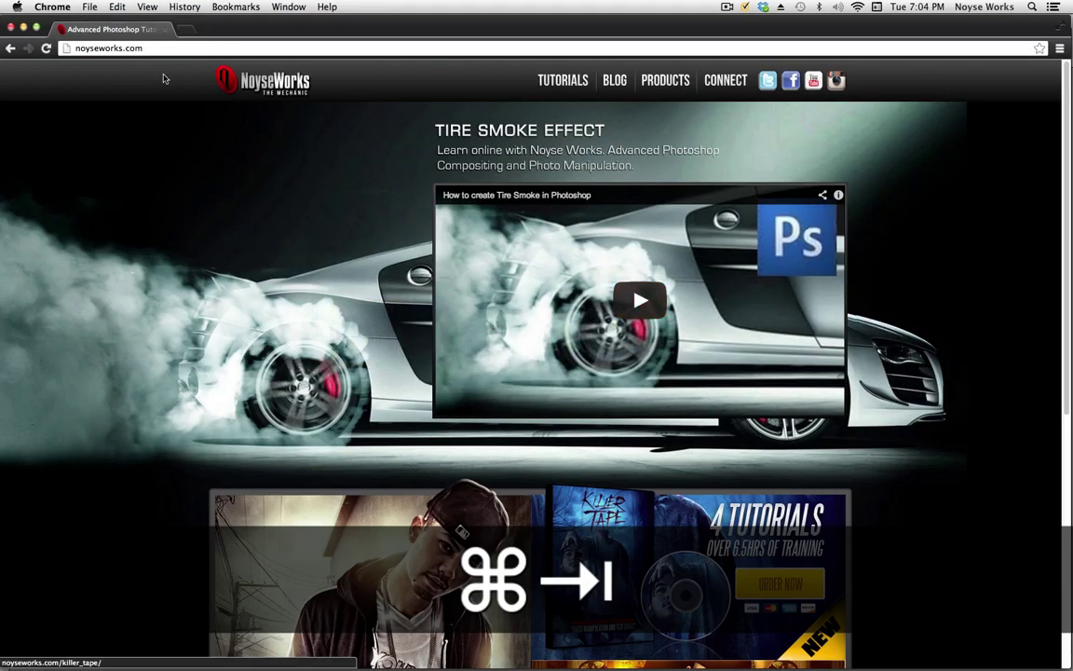
scroll(1065, 258, down, 1)
drag(1065, 258, 1031, 568)
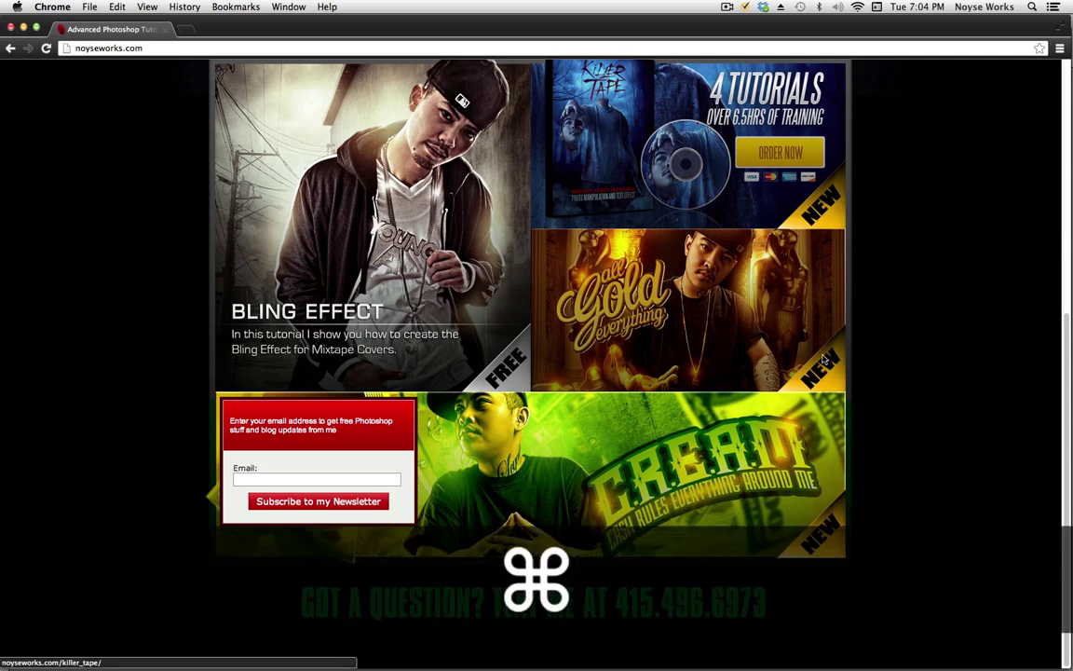
Switch back to Adobe Bridge, select the three concrete JPG textures again, and return to the Photoshop document.
key(super+Tab)
click(451, 333)
click(678, 477)
drag(410, 331, 795, 194)
click(757, 378)
drag(440, 332, 799, 177)
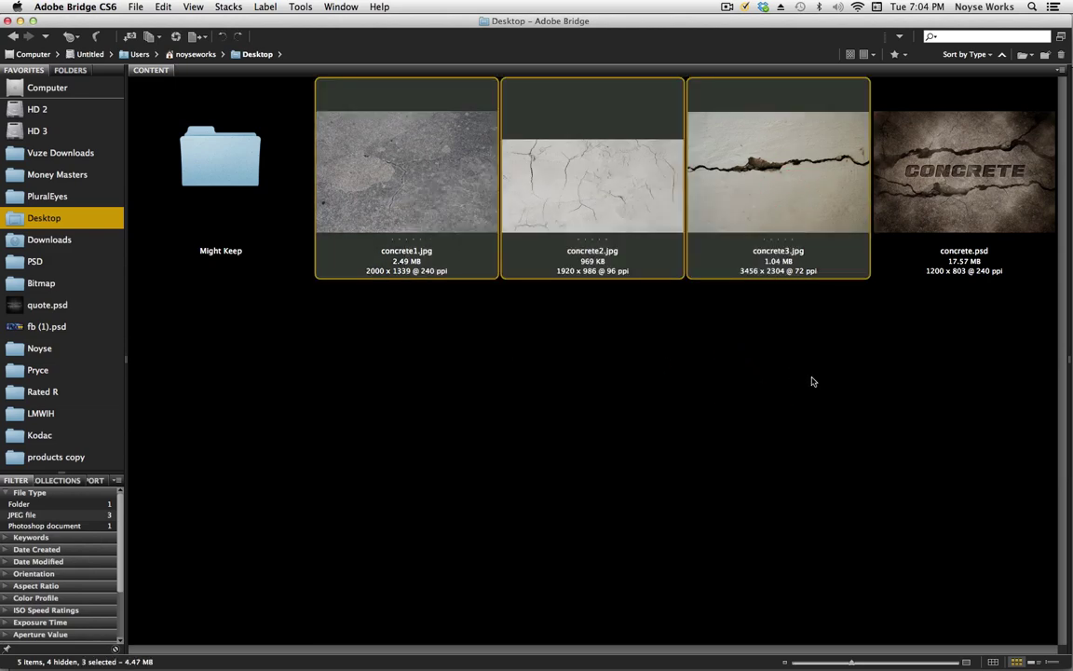
click(757, 428)
key(super+Tab)
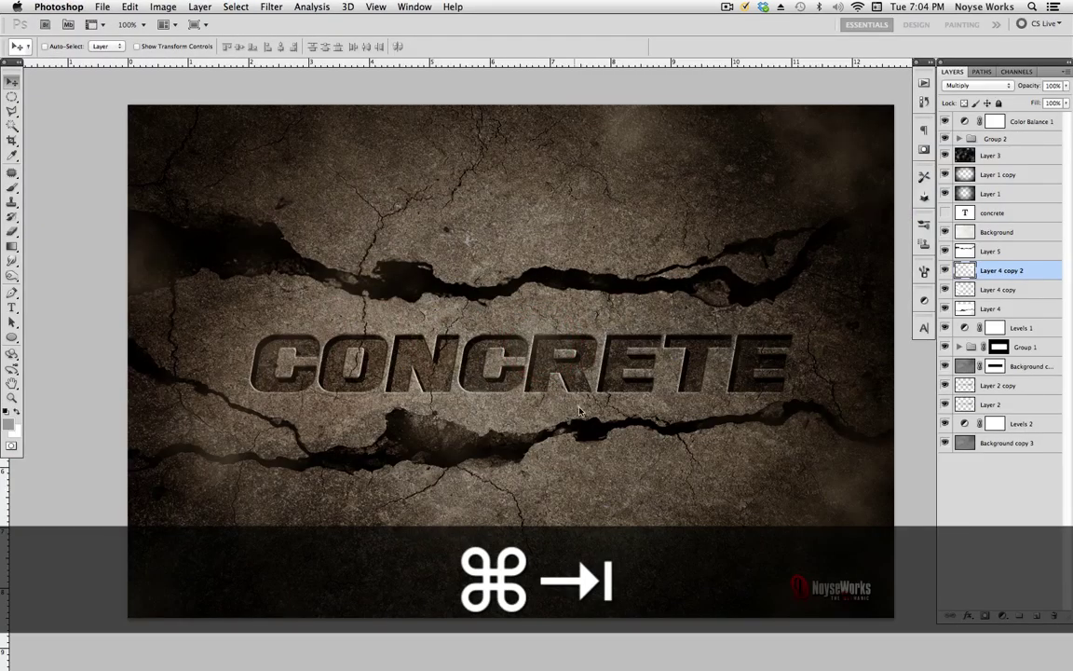
click(563, 433)
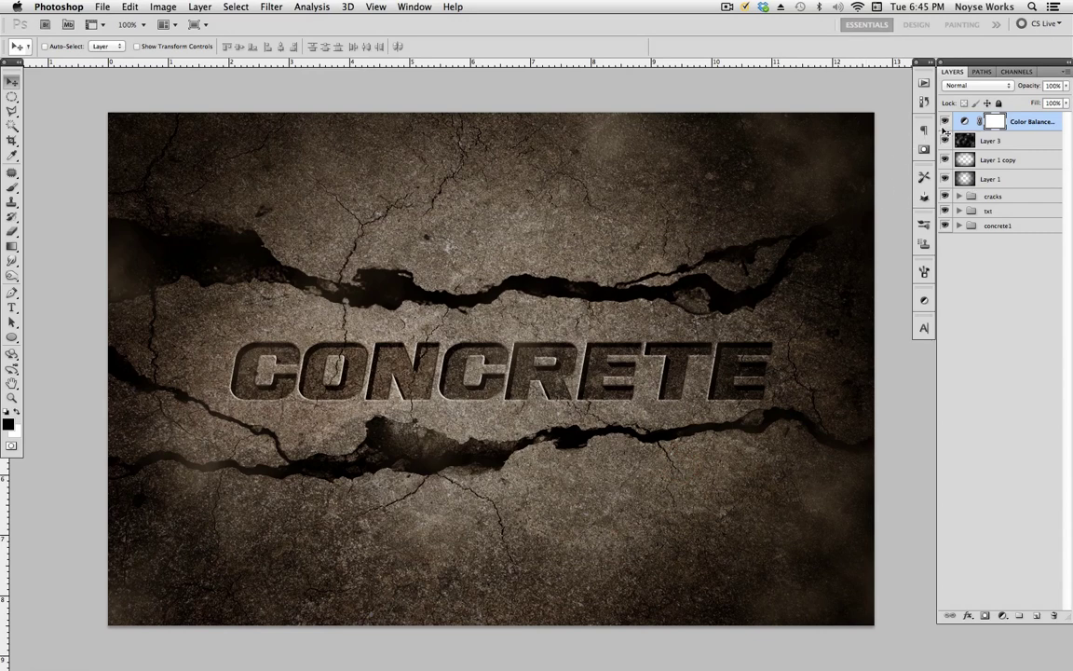
Hide the Color Balance adjustment, Layer 3, Layer 1 copy and Layer 1 one by one to examine their effects.
click(947, 122)
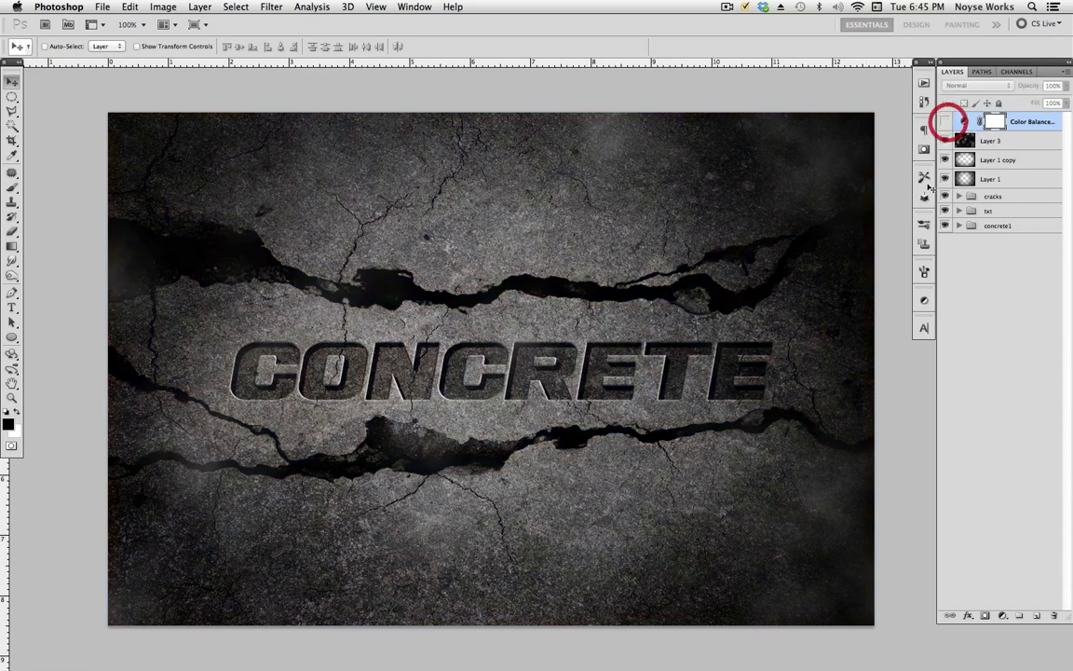
click(945, 122)
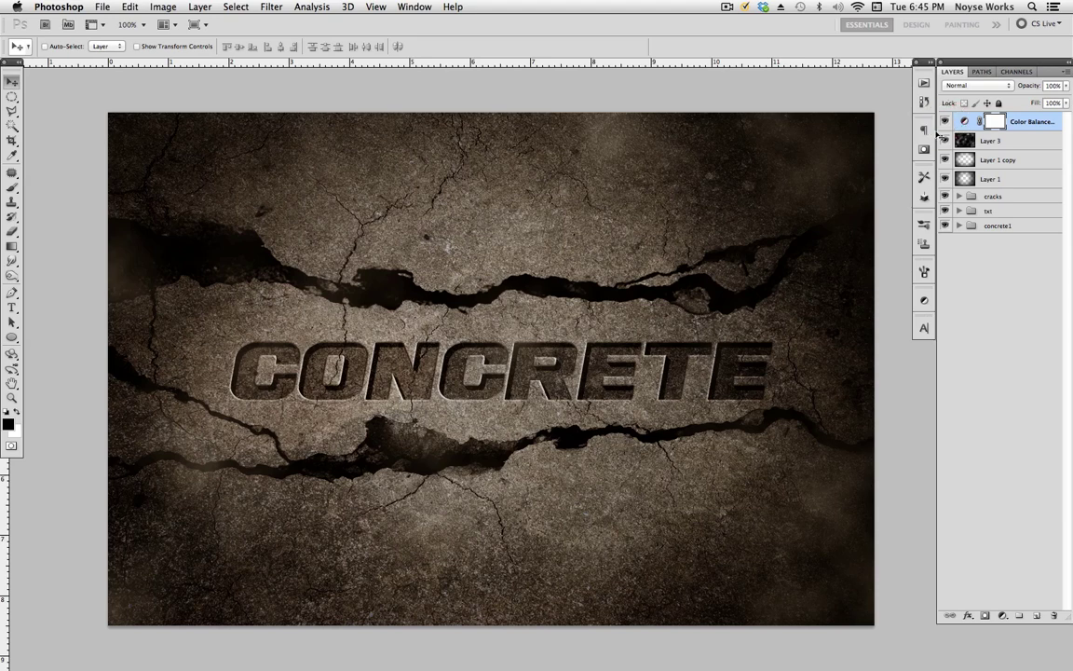
click(949, 125)
click(946, 140)
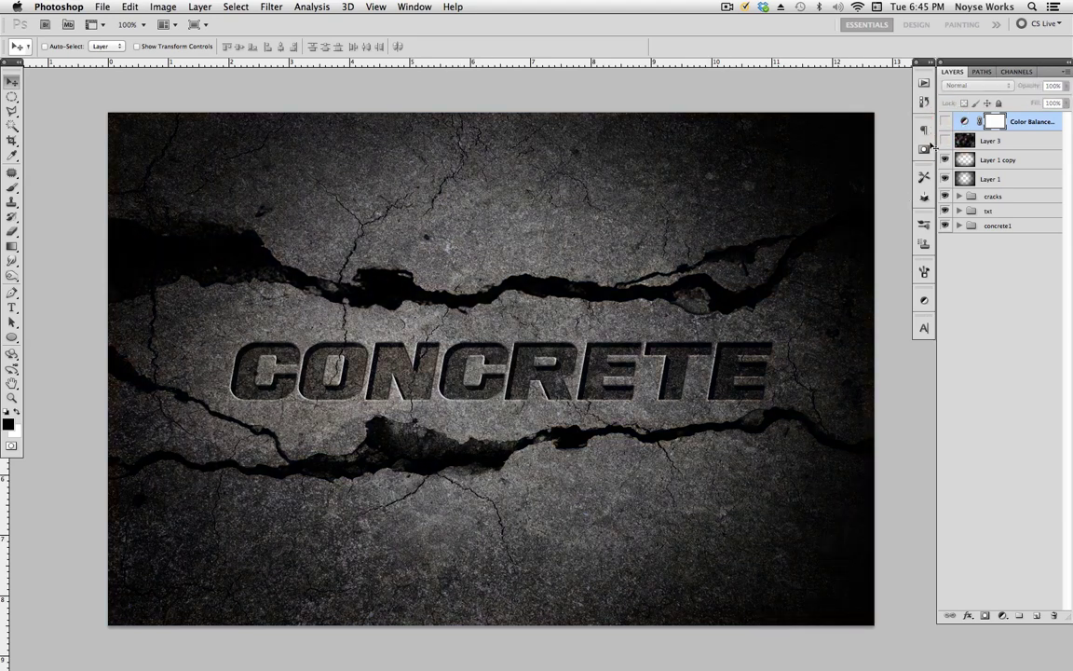
click(945, 160)
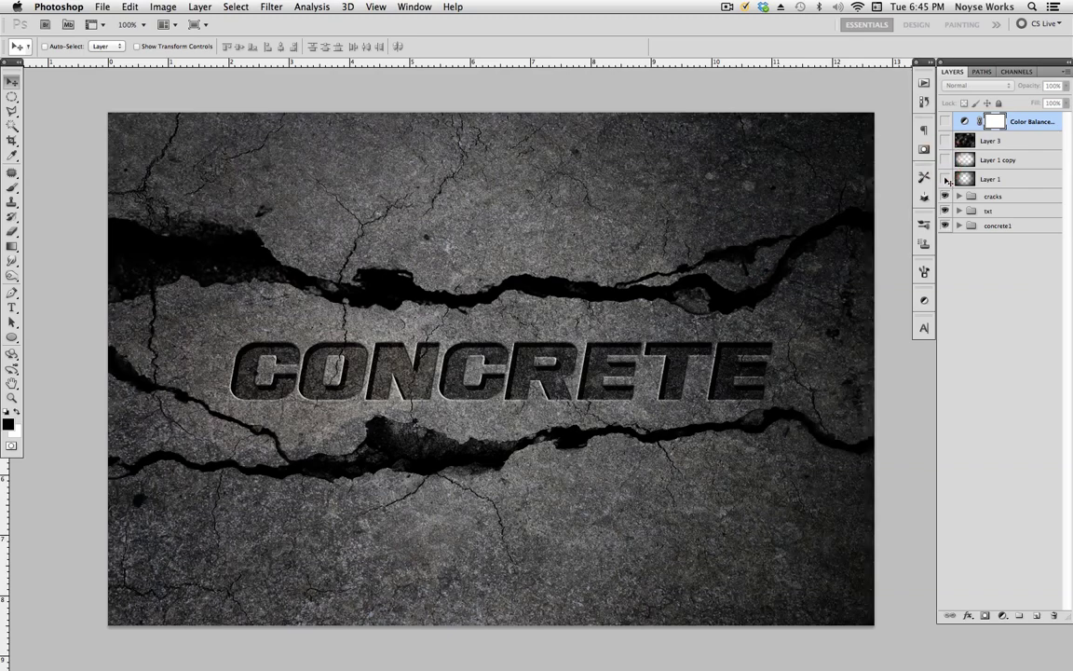
click(947, 179)
Hide the cracks and txt groups and the Levels 2 adjustment inside the concrete1 group to inspect the bare texture.
click(946, 197)
click(947, 196)
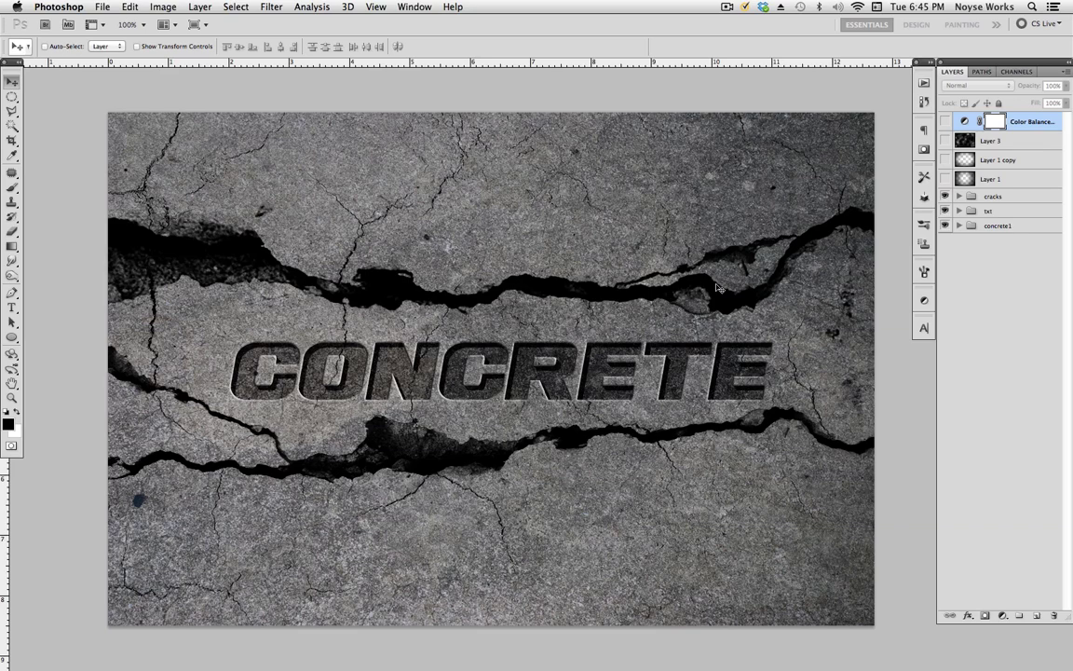
click(947, 196)
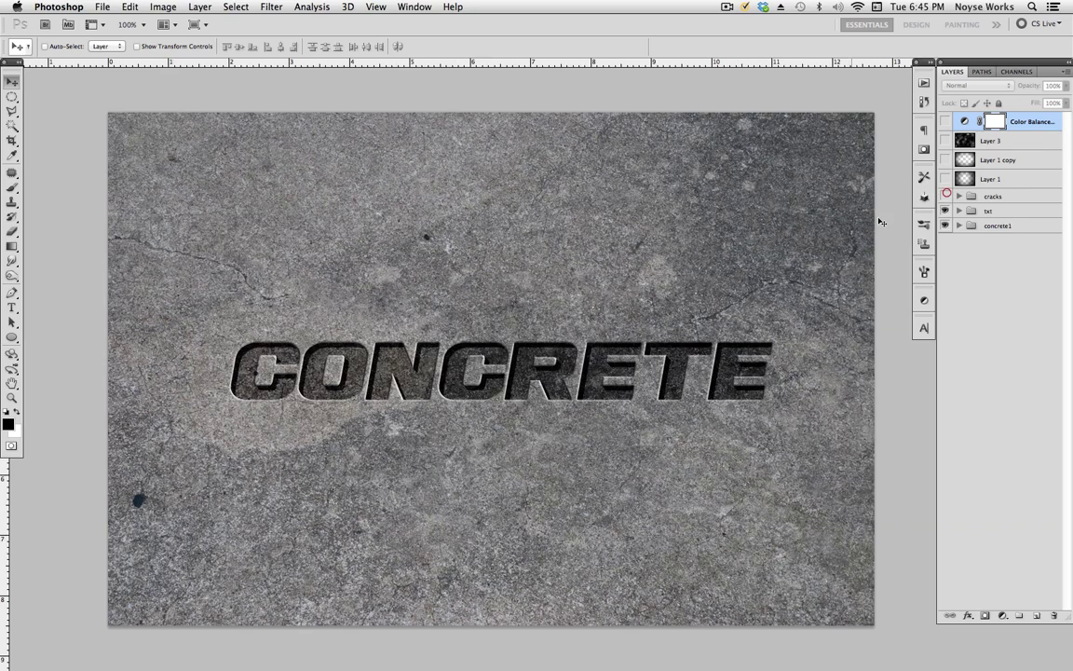
click(946, 212)
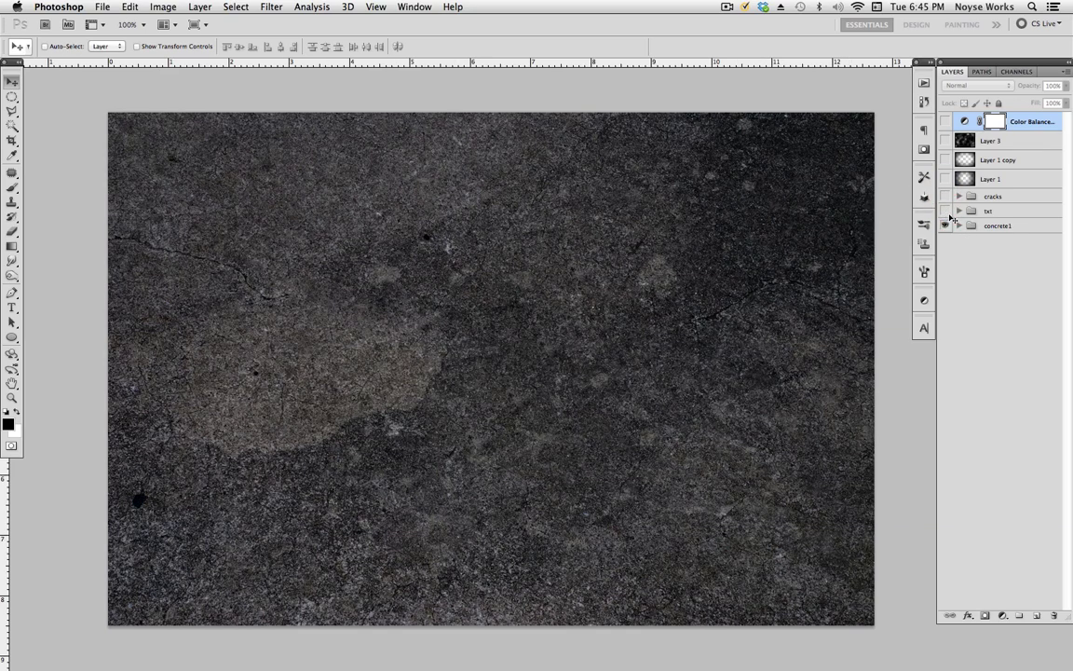
click(959, 225)
click(947, 242)
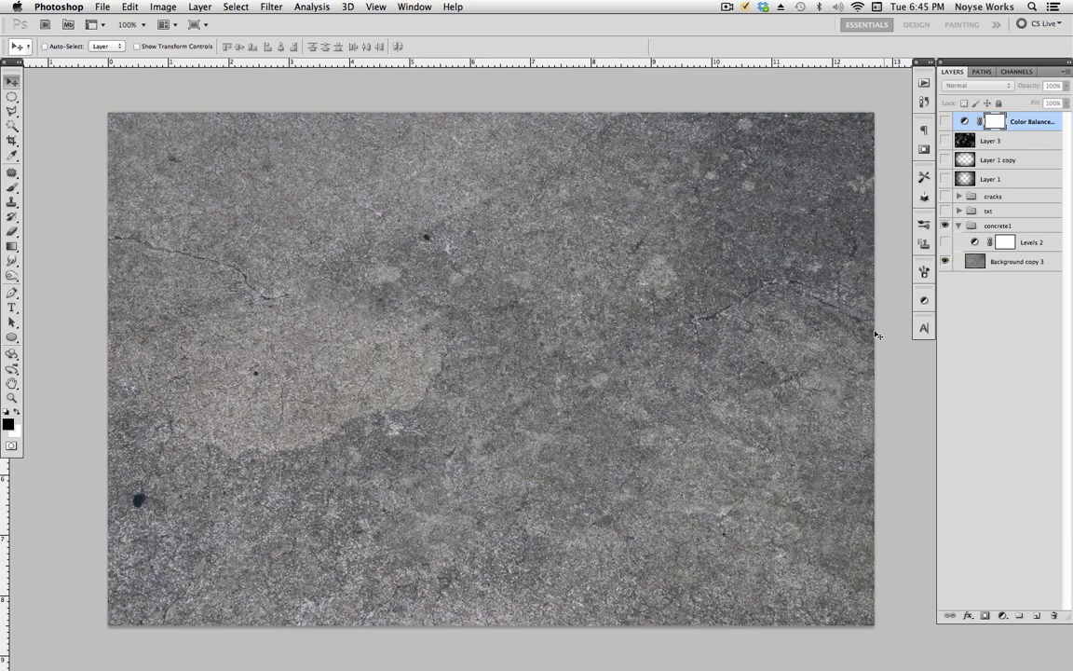
scroll(714, 365, right, 1)
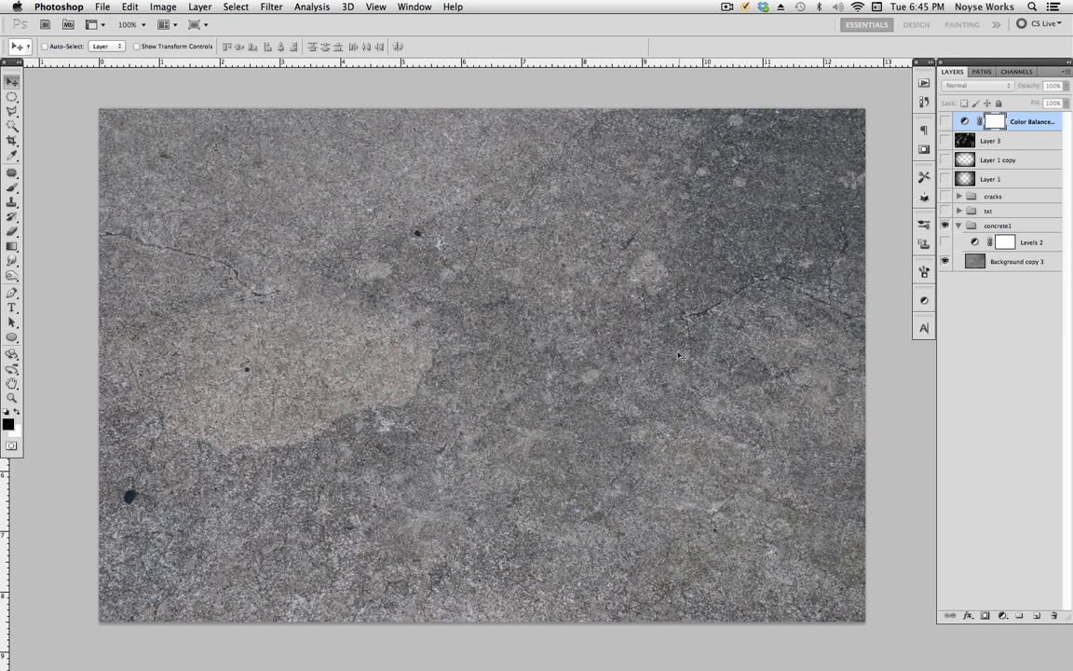
click(959, 226)
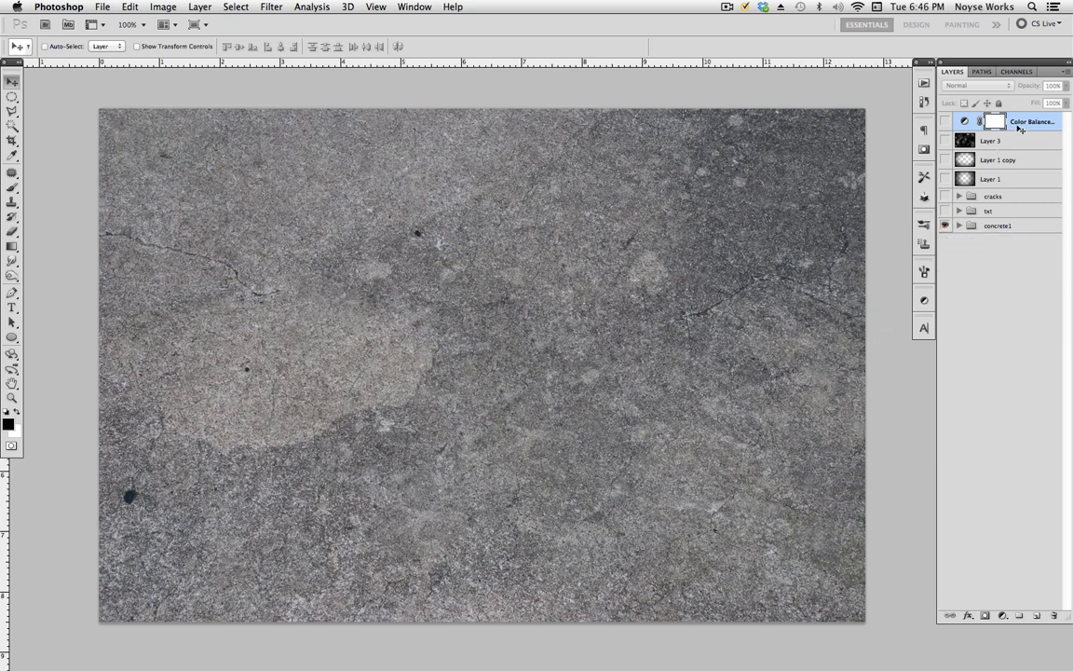
Add a new empty layer at the top of the stack and delete all the other layers and groups.
click(1037, 616)
click(1018, 140)
shift+click(999, 245)
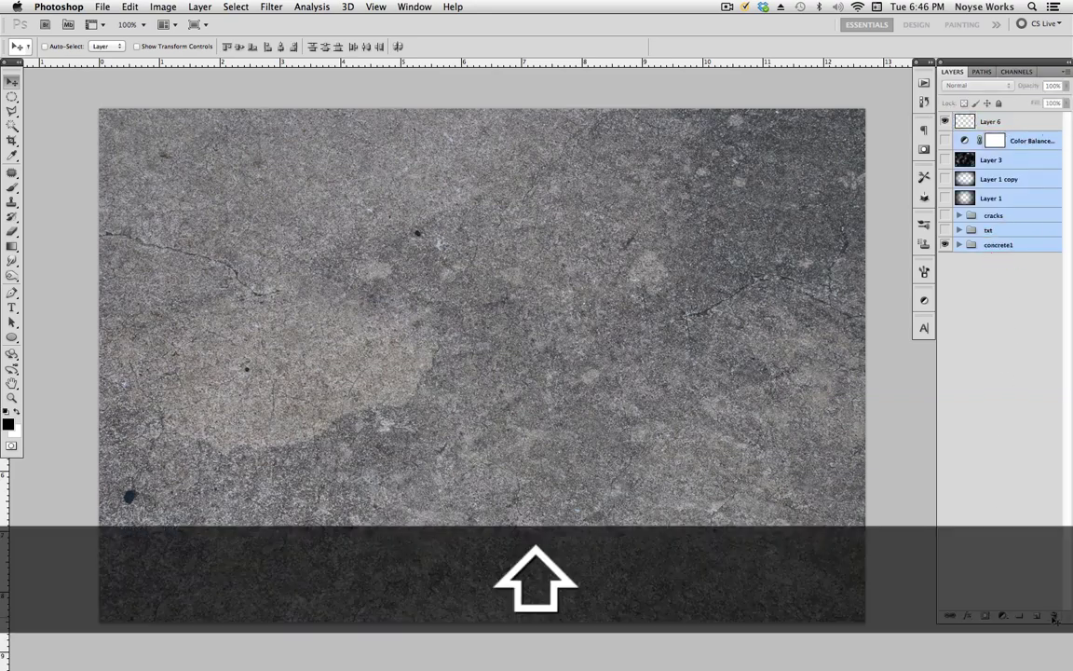
click(1054, 618)
Switch to Adobe Bridge and open concrete1.jpg with Adobe Photoshop CS5.
key(super+Tab)
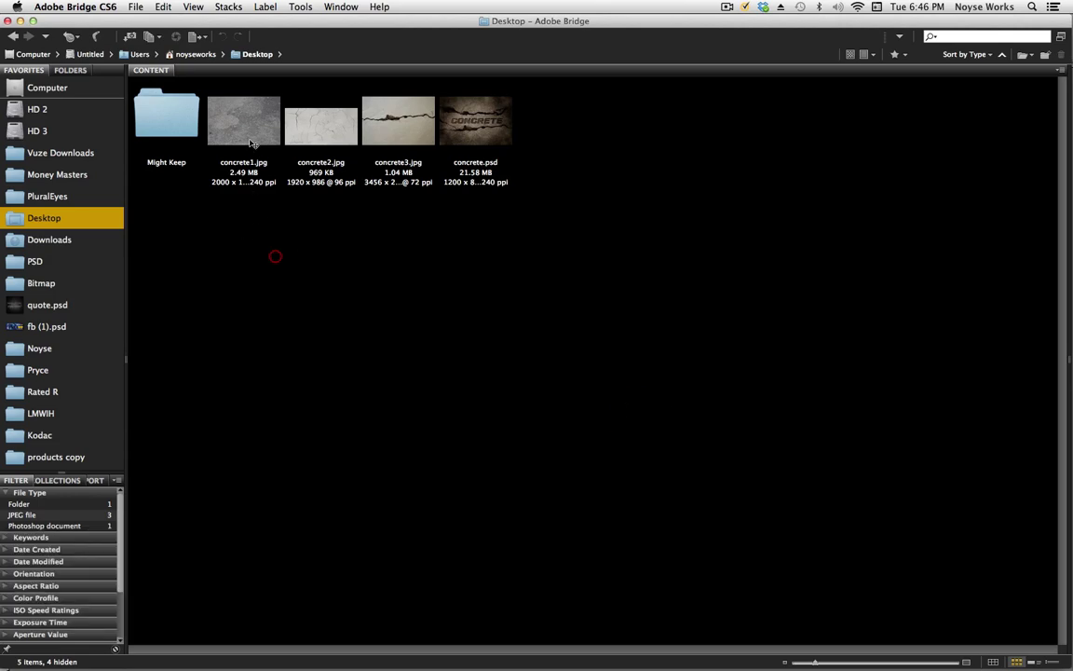
click(251, 142)
ctrl+click(248, 133)
mouse_move(298, 149)
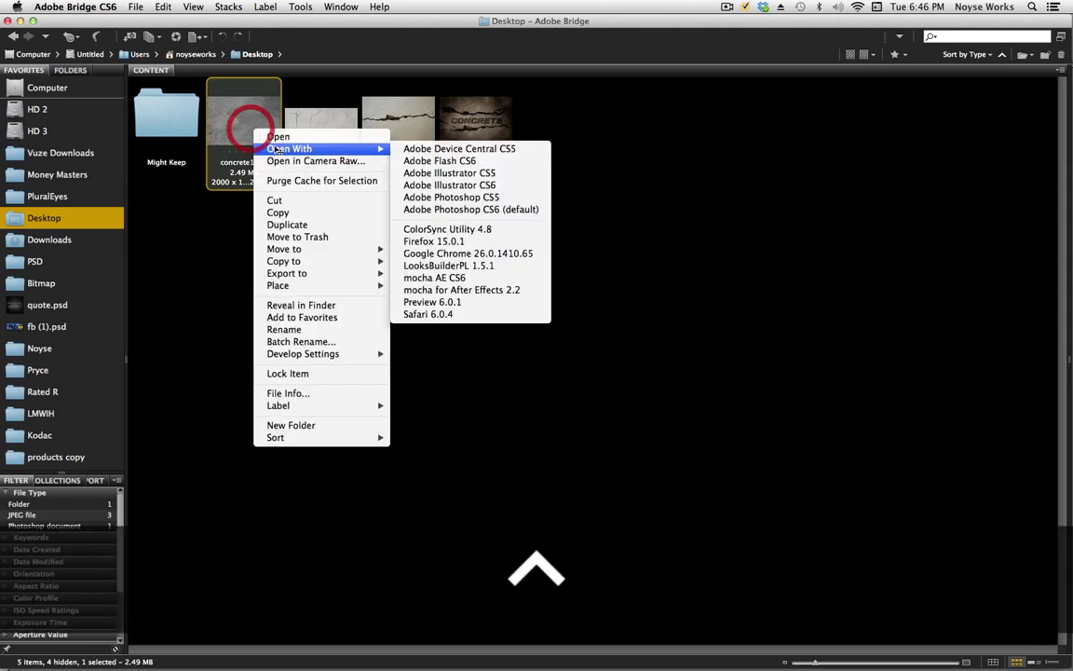
click(431, 195)
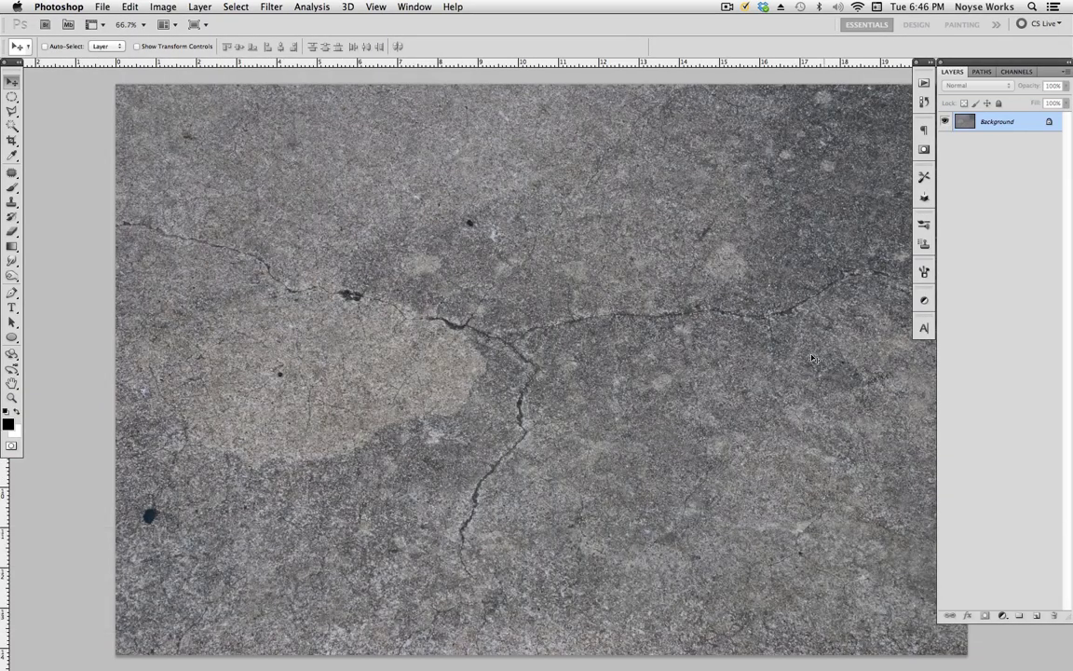
Duplicate the Background layer of concrete1.jpg into concrete.psd and close concrete1.jpg.
ctrl+click(973, 122)
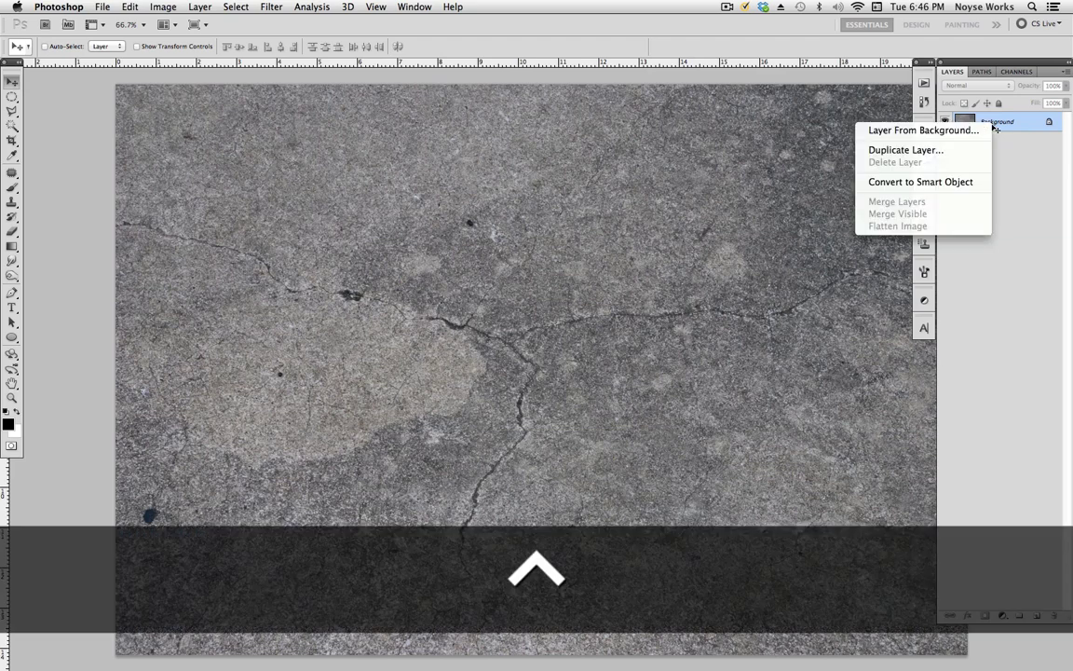
click(938, 152)
click(572, 339)
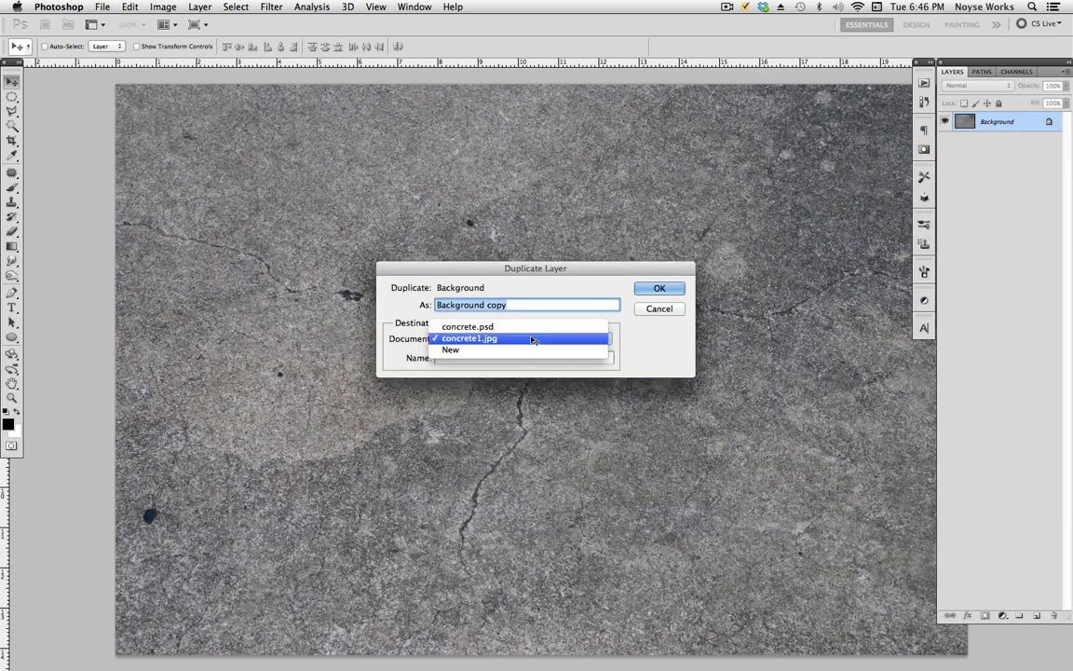
click(527, 327)
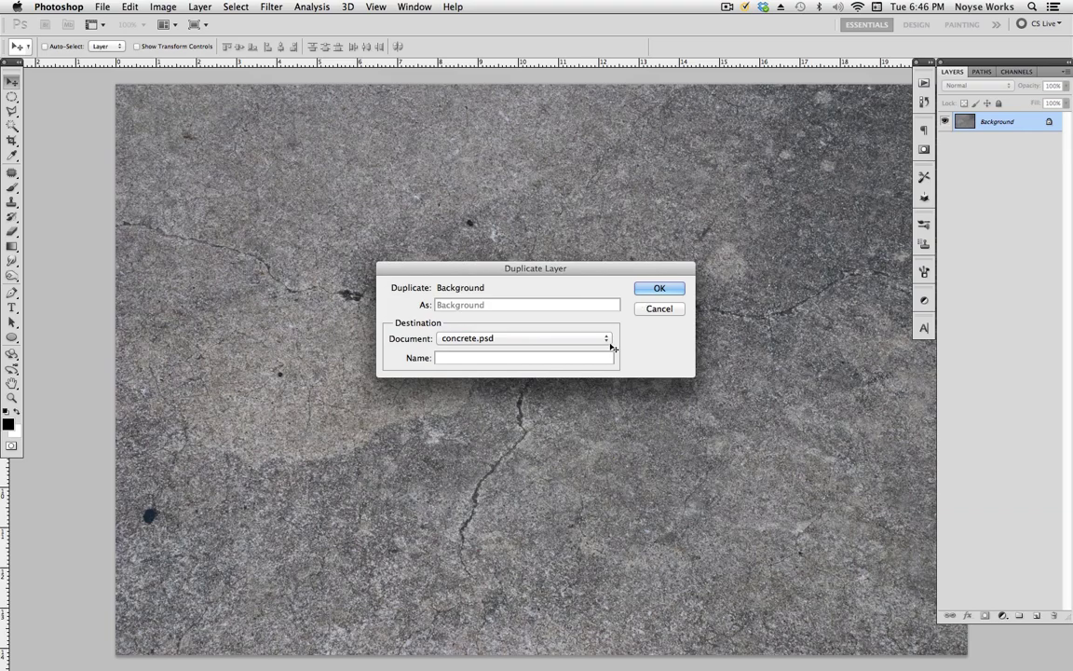
click(659, 288)
key(super+w)
Free-transform the concrete texture layer, scaling it proportionally from its centre to about 61% so it nearly matches the canvas.
key(f)
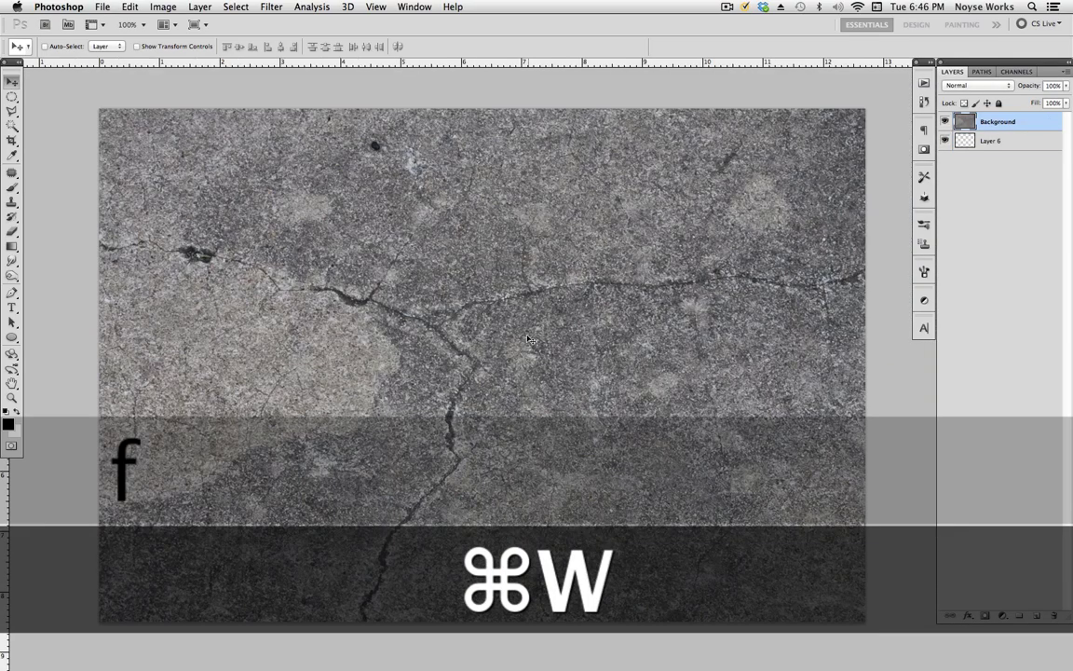
key(f)
key(f)
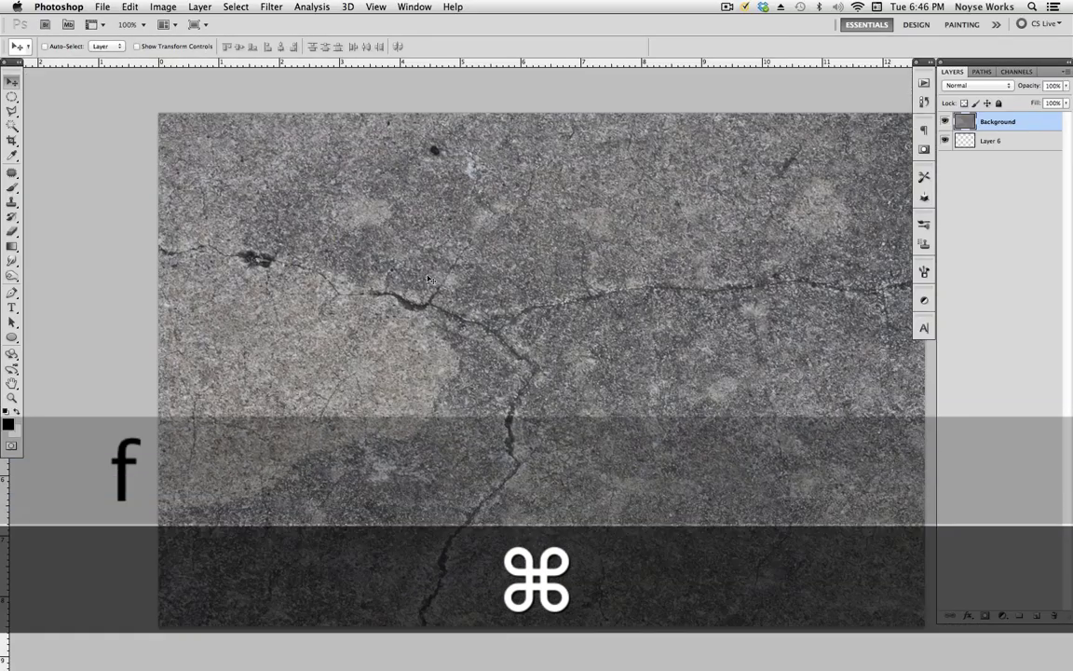
key(super+minus)
key(super+minus)
key(super+minus)
drag(644, 432, 593, 420)
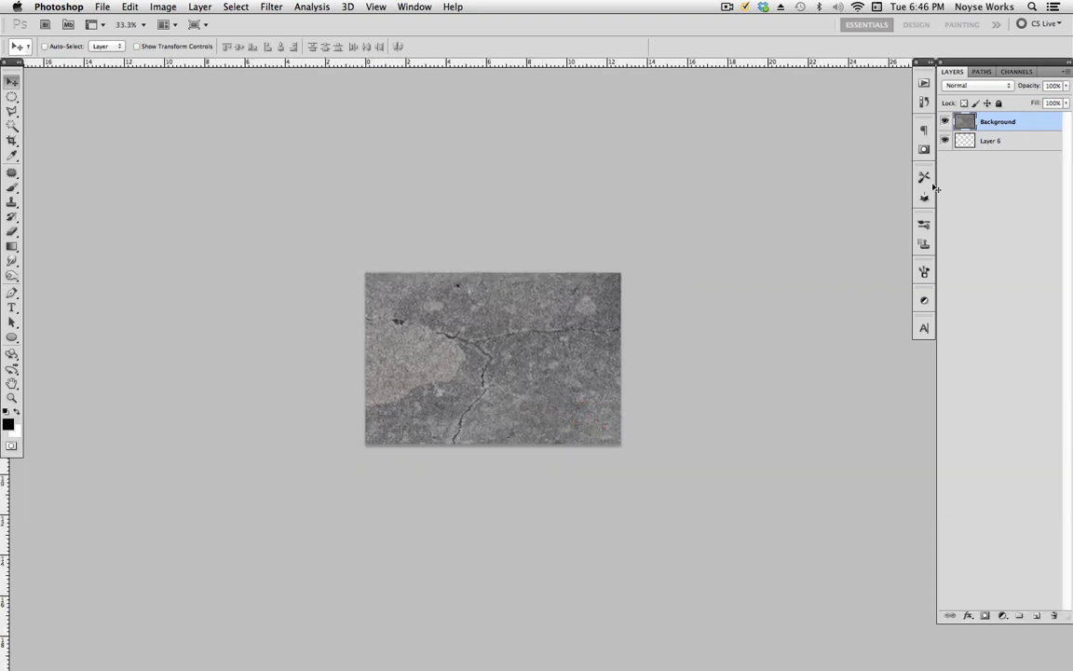
click(1022, 124)
key(super+t)
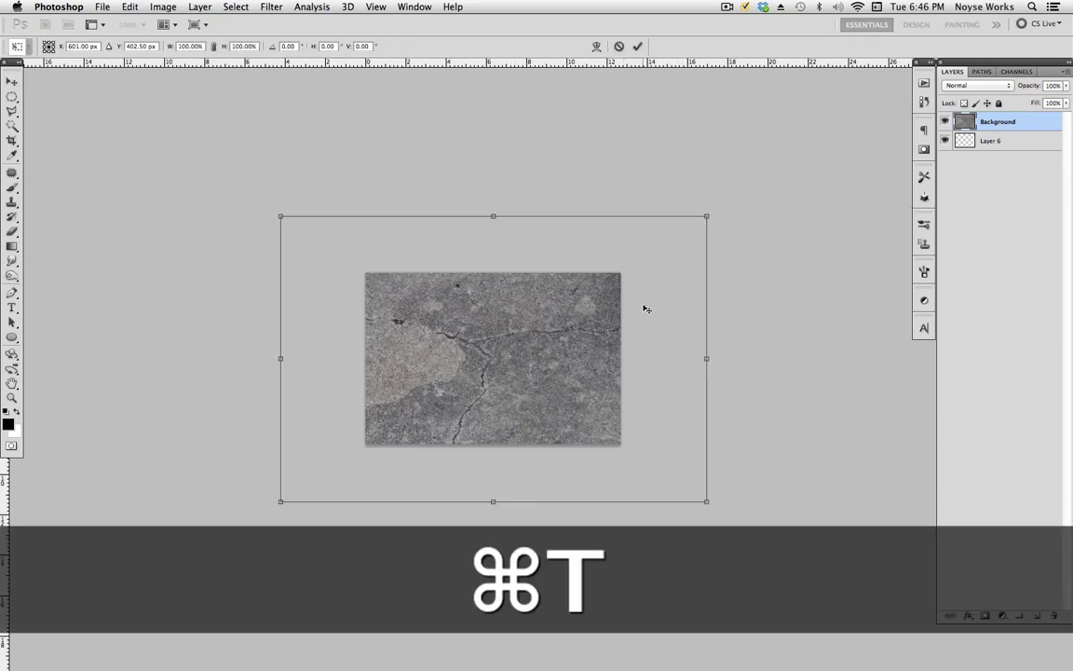
key(shift)
key(alt)
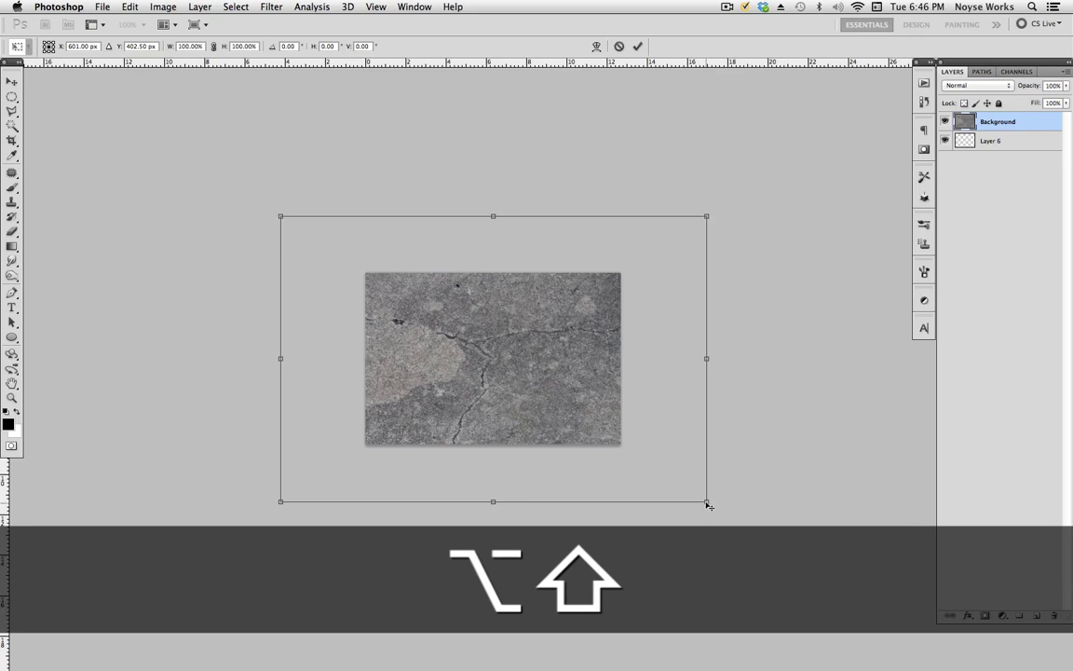
key(shift)
key(alt)
drag(705, 504, 616, 455)
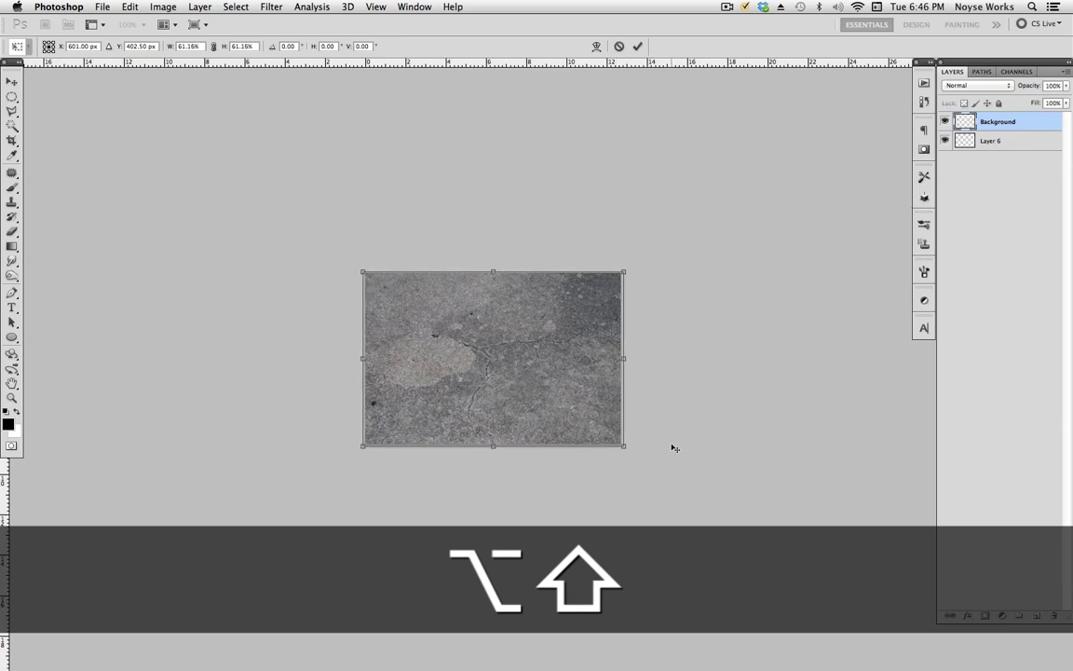
Fit the texture's edges to the canvas borders at about 60% width and height, and apply the transform.
drag(624, 362, 616, 360)
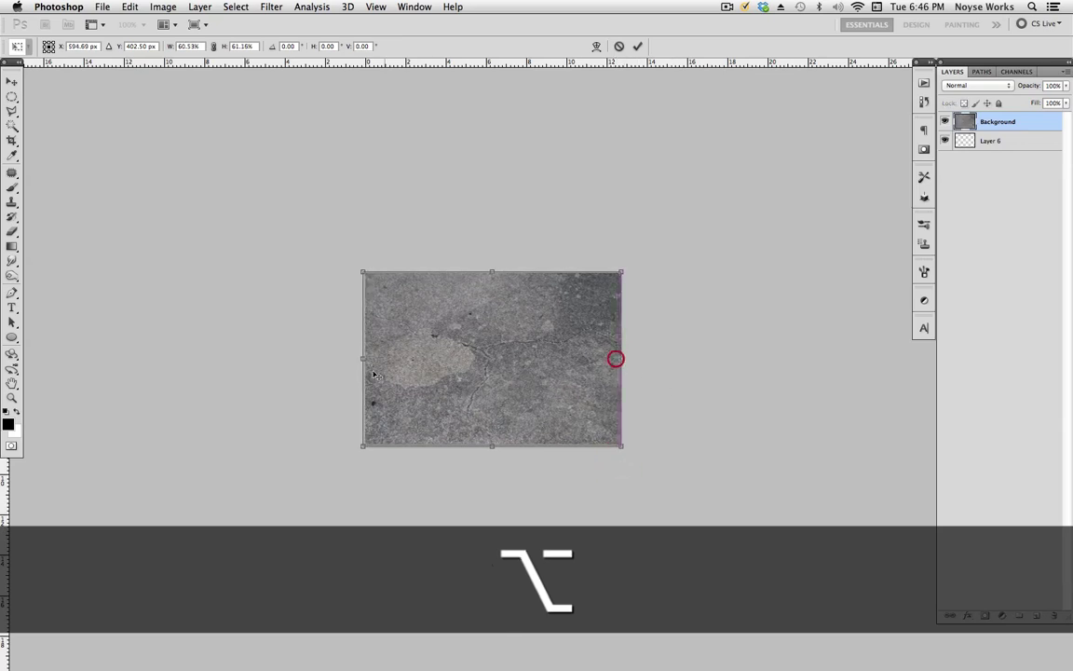
drag(492, 272, 492, 274)
drag(492, 448, 494, 443)
mouse_move(495, 274)
mouse_down()
mouse_move(491, 288)
mouse_move(491, 273)
mouse_up()
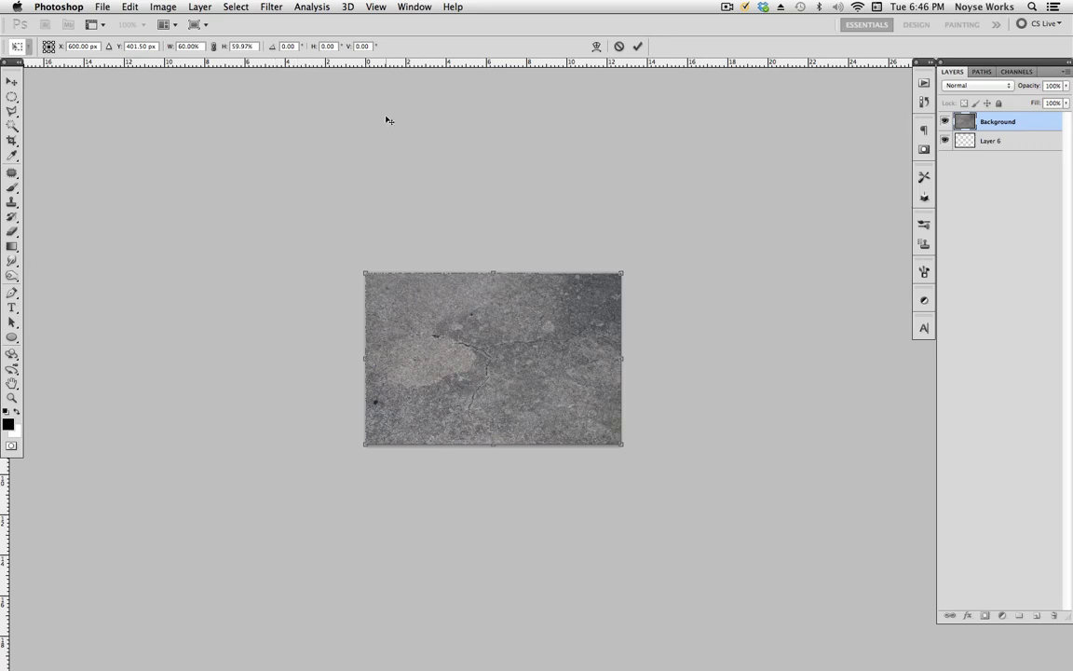
key(Return)
Check whether Smart Guides are enabled among the view's display options, leaving the settings as they are.
key(super+equal)
key(super+equal)
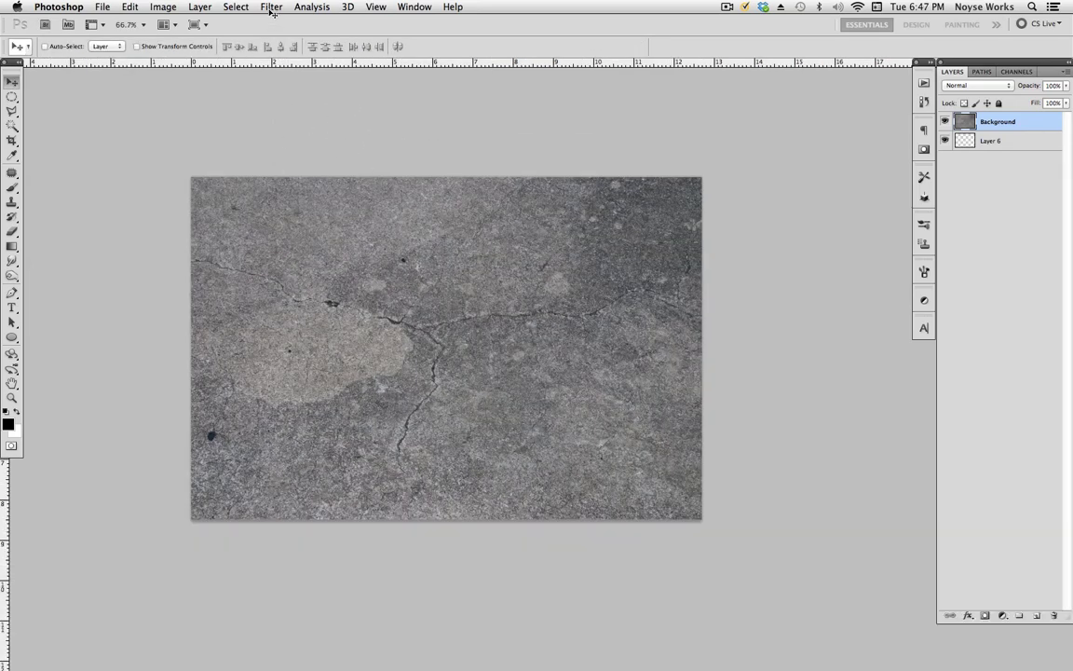
click(377, 8)
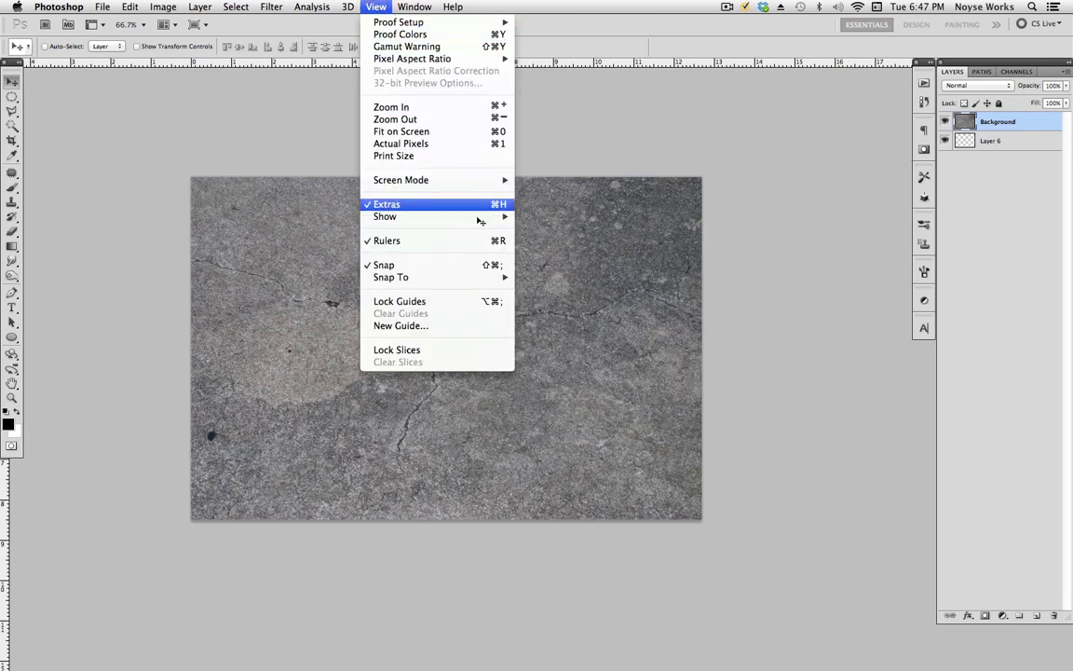
mouse_move(476, 179)
mouse_move(460, 222)
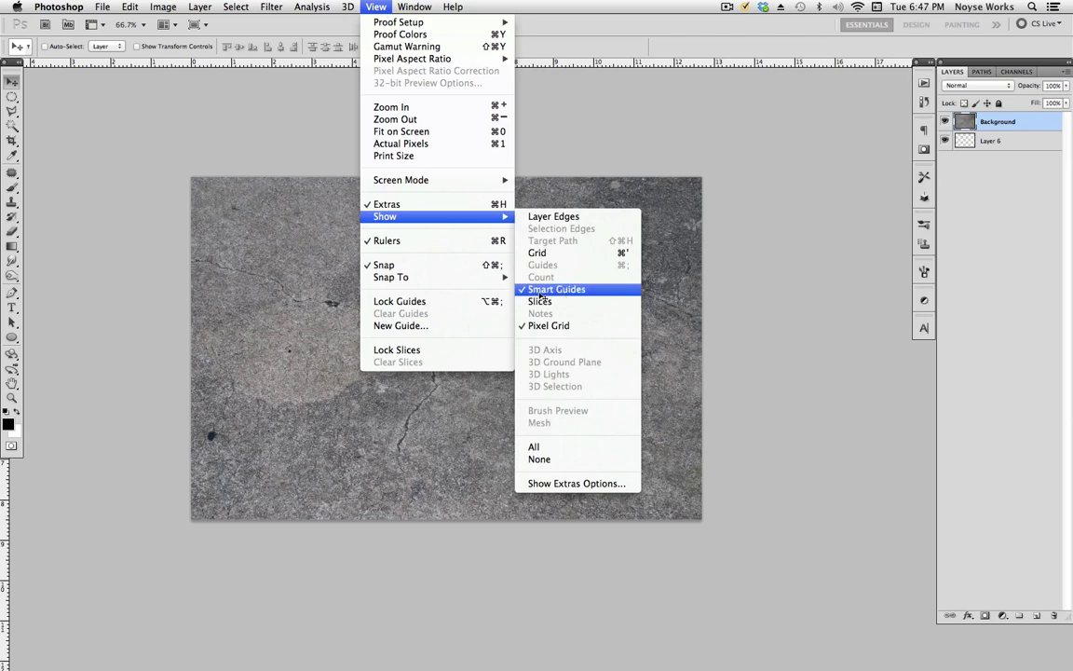
click(595, 155)
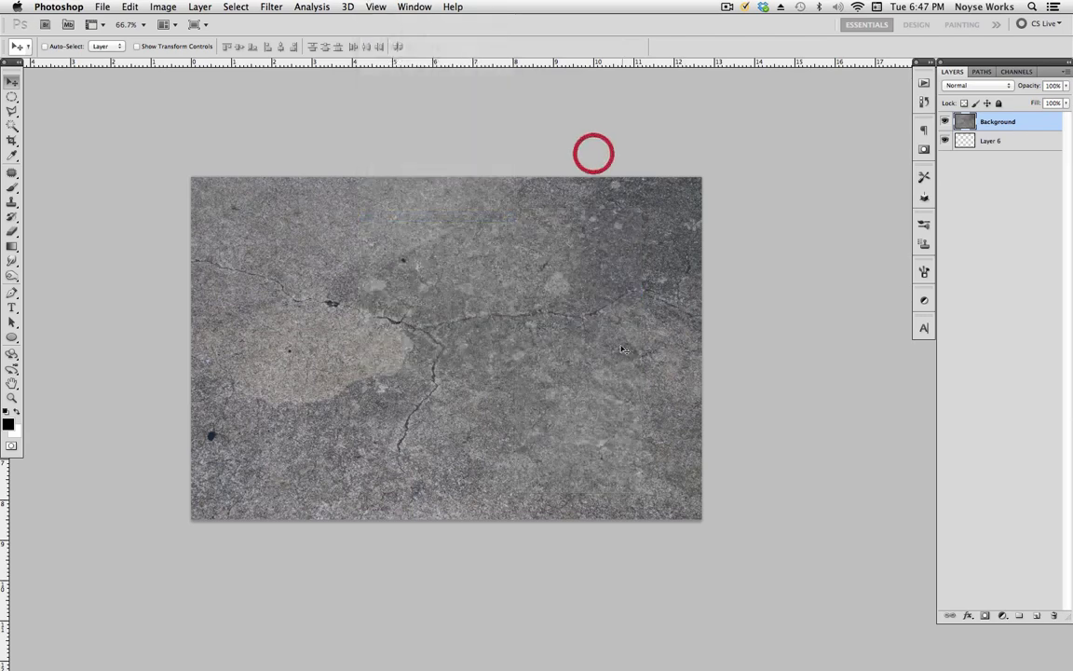
Delete the empty Layer 6 and keep the Background texture layer selected.
scroll(559, 371, left, 2)
key(super+equal)
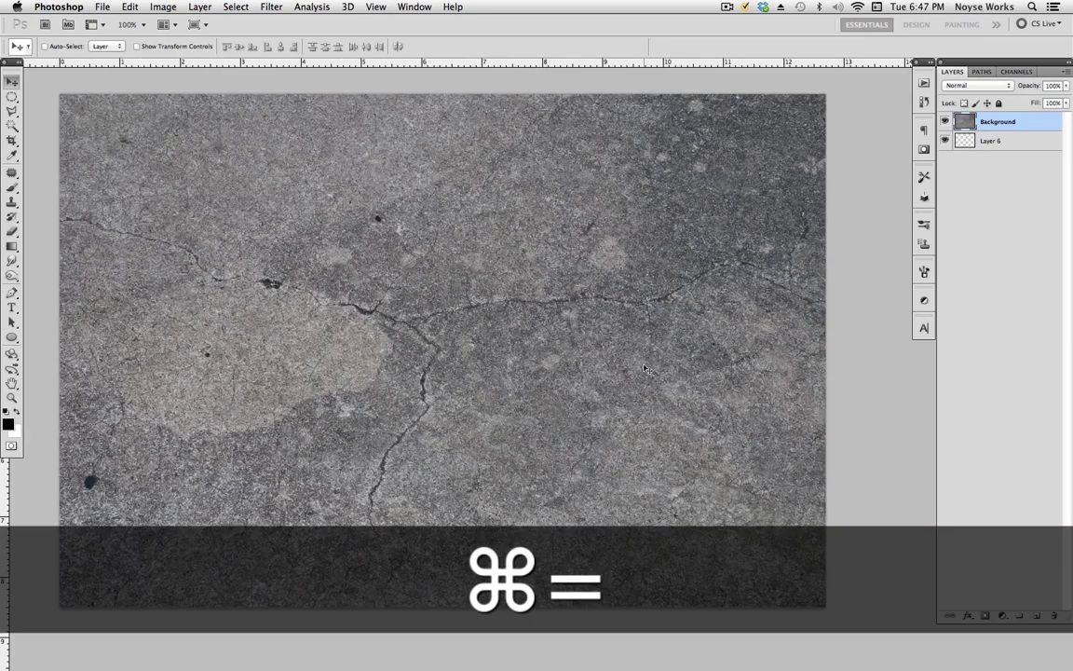
scroll(567, 371, left, 1)
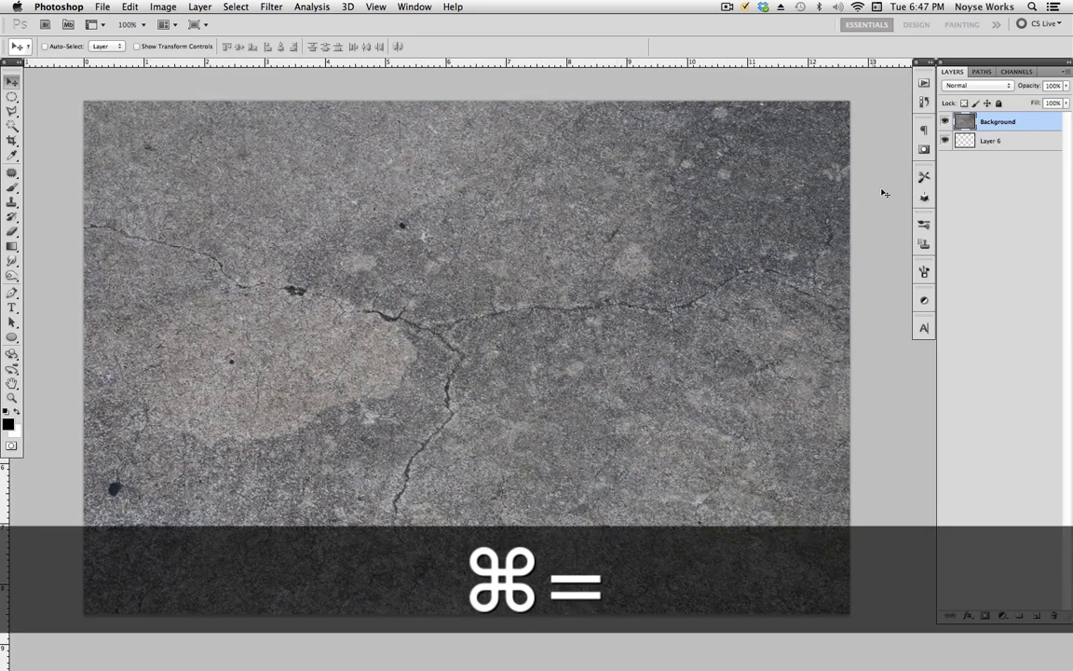
click(989, 139)
key(Delete)
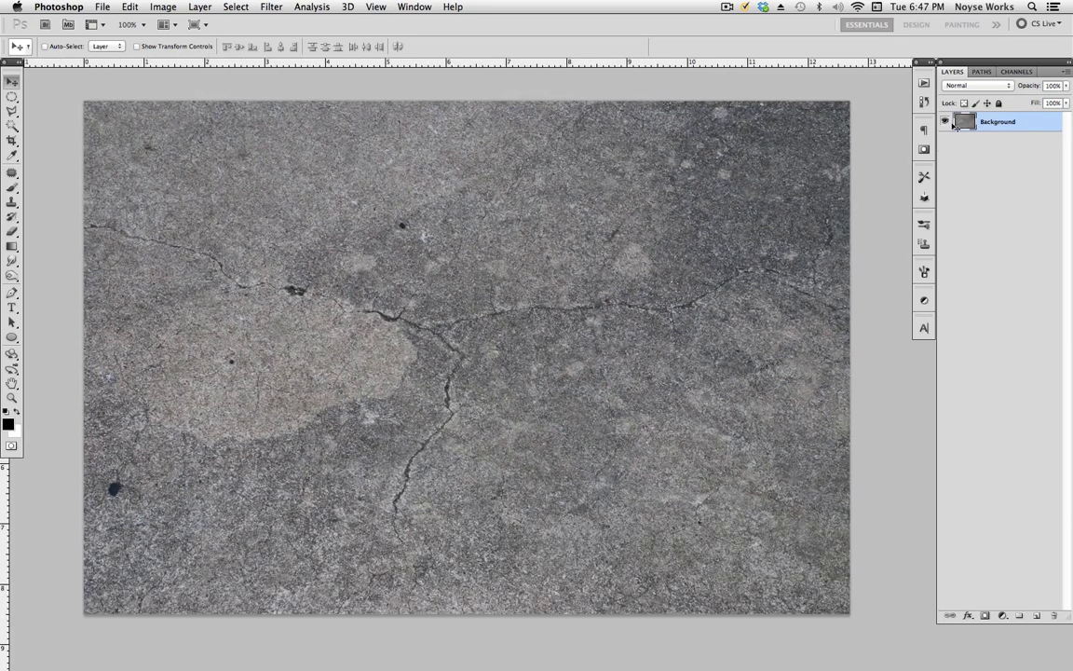
click(999, 118)
scroll(699, 404, left, 1)
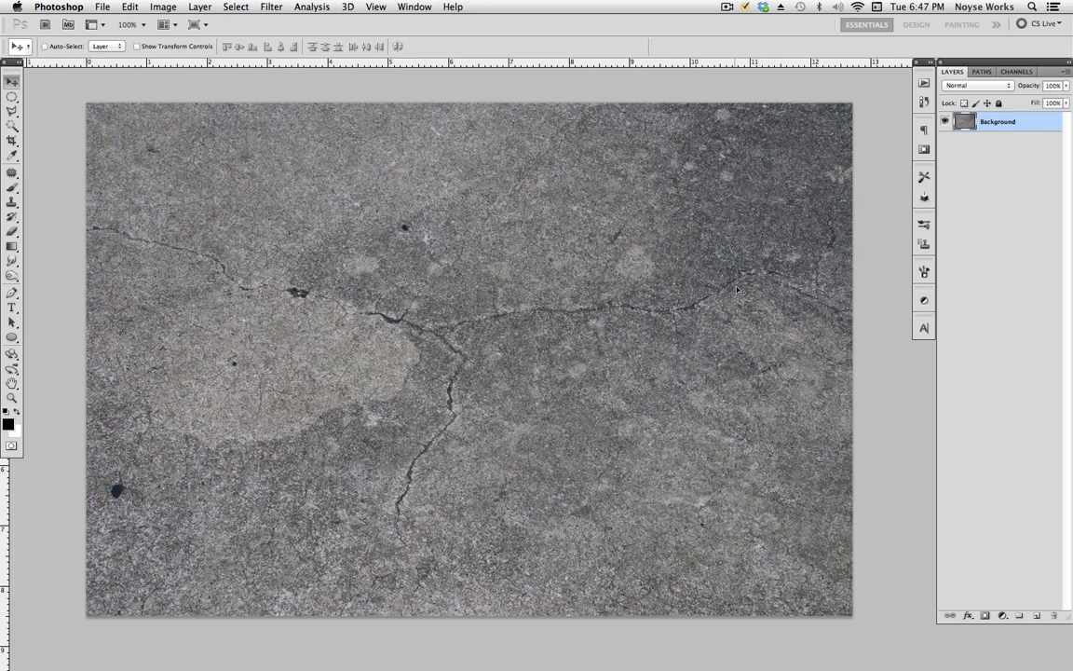
With the Patch tool, replace the crack running across the texture's left half with clean concrete and deselect.
click(12, 174)
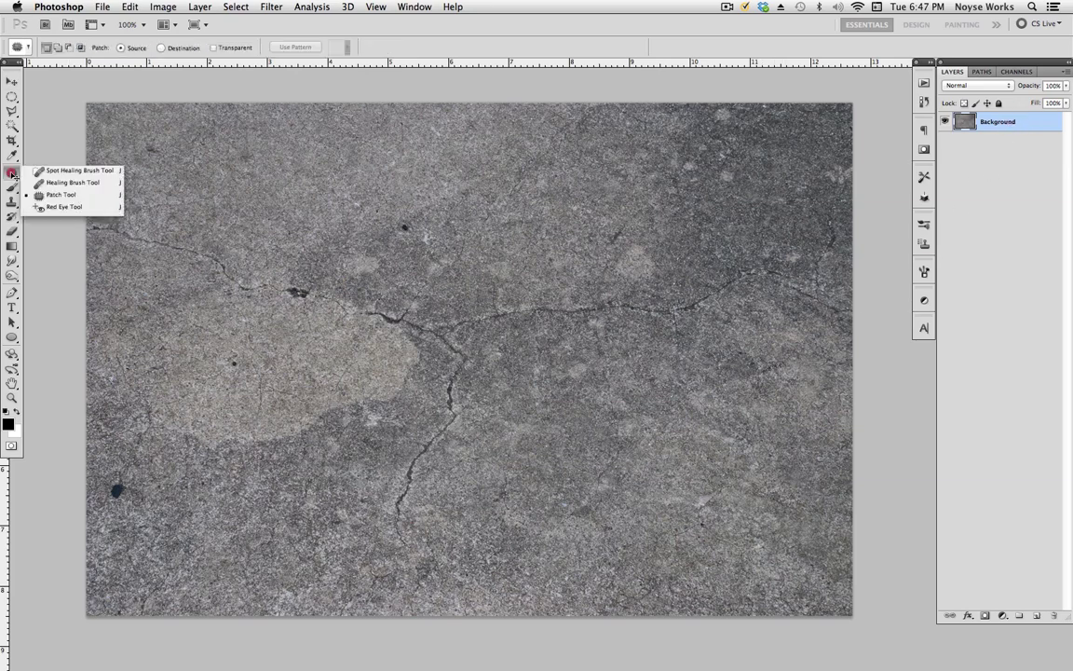
click(60, 193)
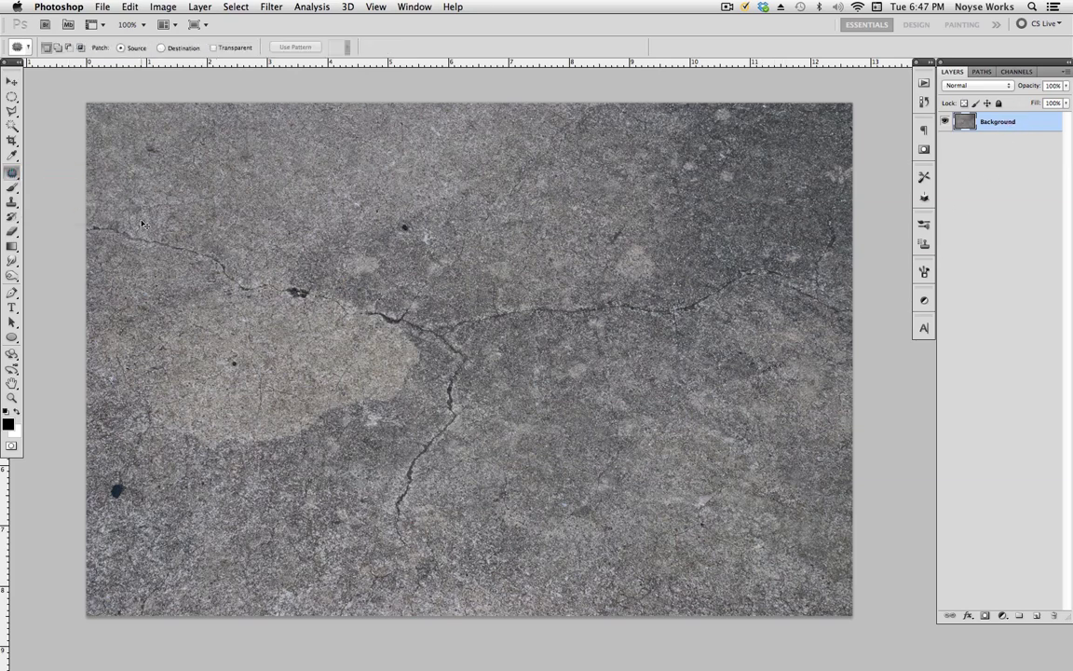
mouse_move(258, 250)
mouse_down()
mouse_move(431, 281)
mouse_move(324, 333)
mouse_move(140, 286)
mouse_up()
drag(134, 236, 134, 235)
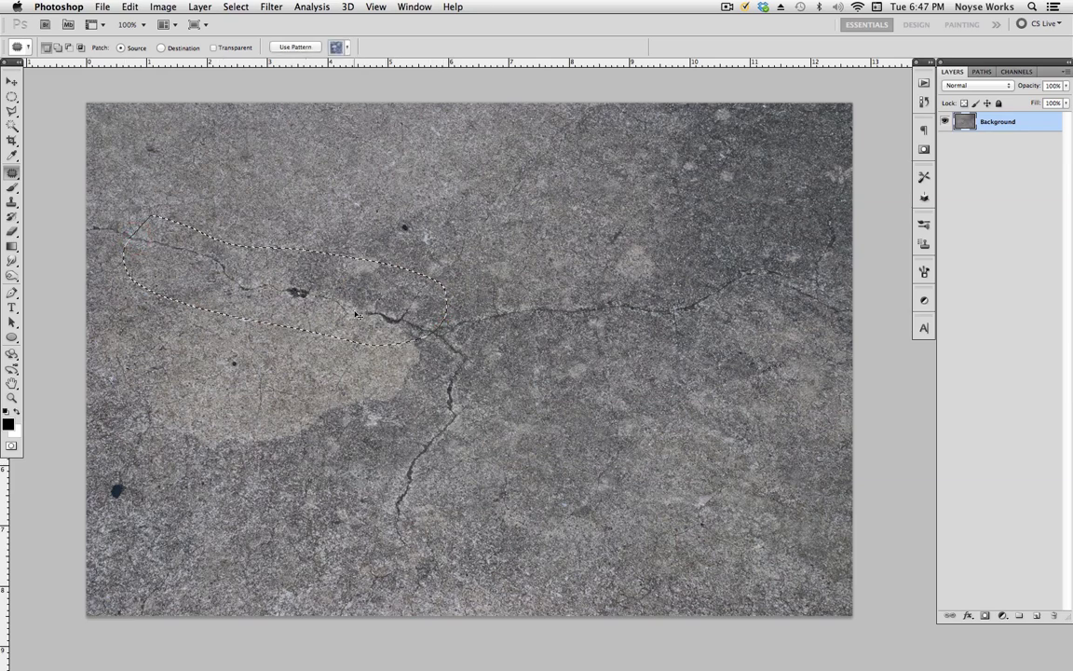
drag(362, 262, 390, 231)
key(ctrl+d)
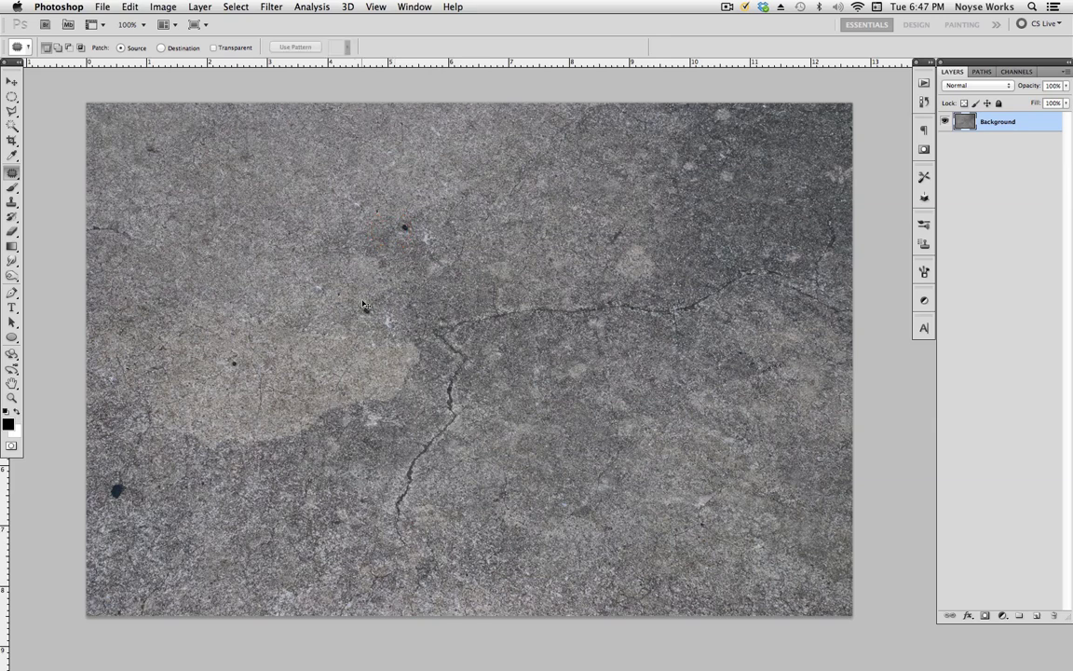
Patch out the dark spots in the pale stain, near the lower-left corner and above the crack junction, using clean concrete.
mouse_move(370, 305)
mouse_down()
mouse_move(335, 278)
mouse_move(359, 271)
mouse_up()
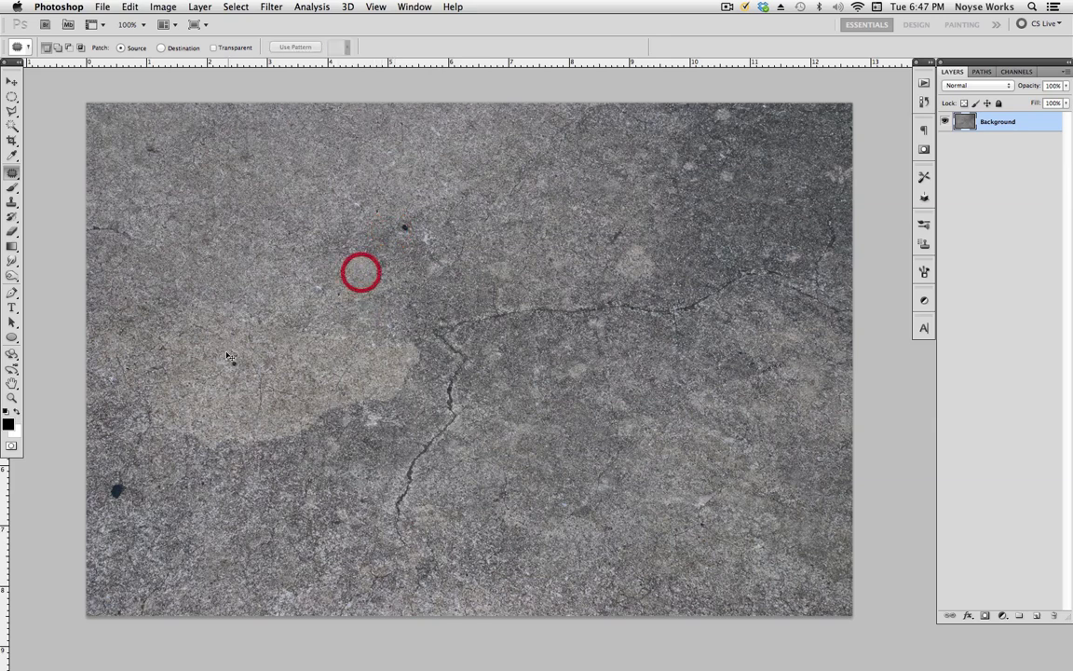
mouse_move(240, 366)
mouse_down()
mouse_move(215, 312)
mouse_move(230, 377)
mouse_move(188, 404)
mouse_up()
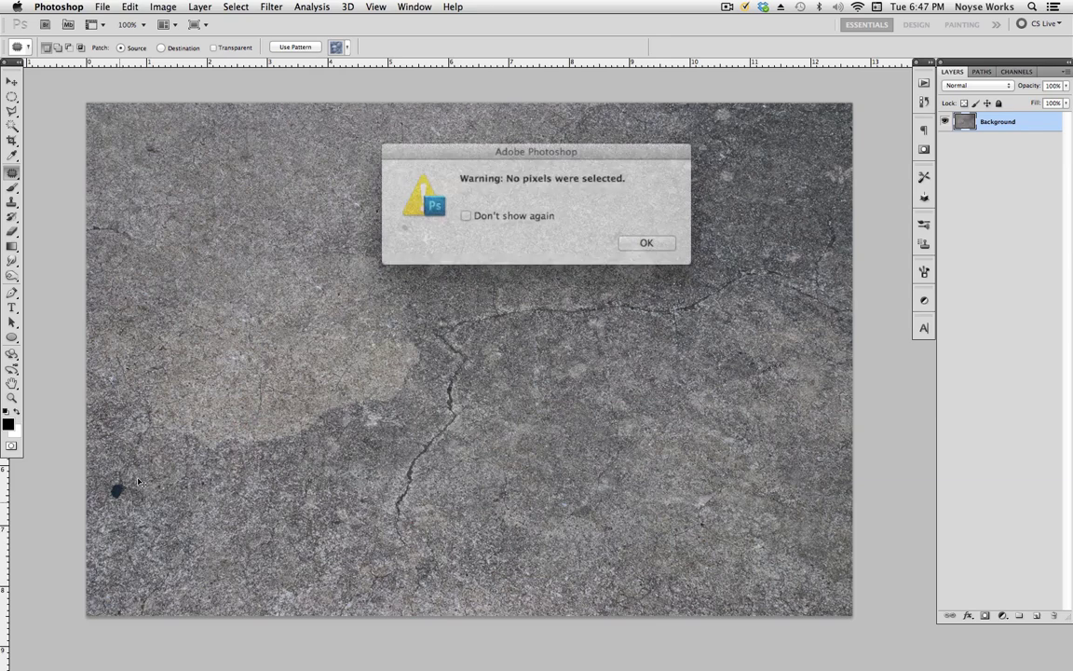
click(624, 240)
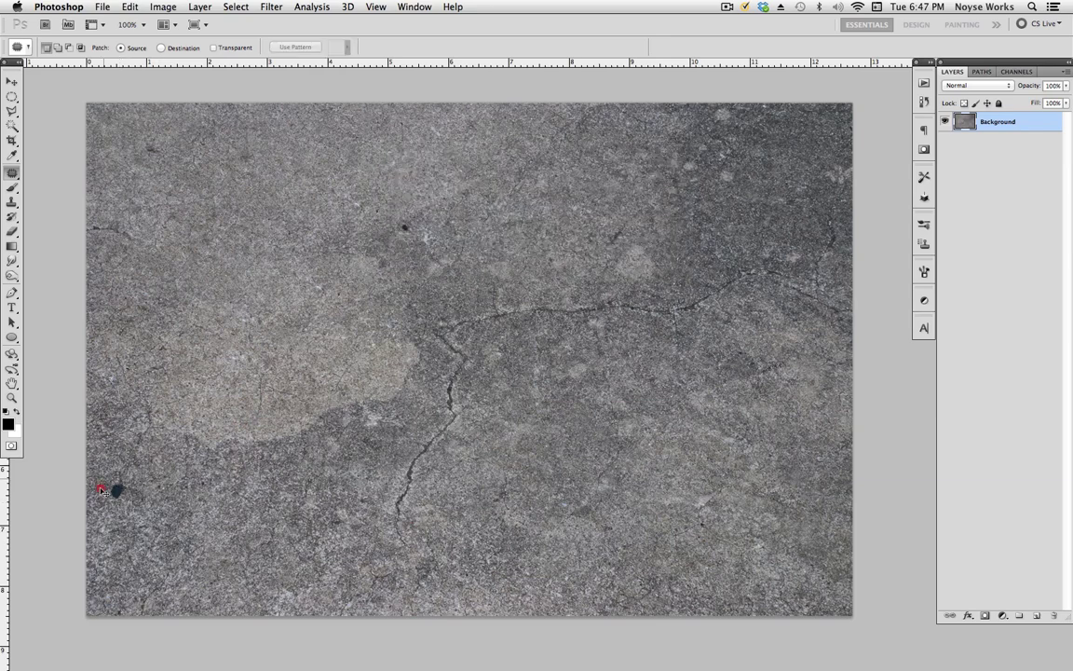
drag(130, 494, 343, 277)
drag(393, 209, 522, 223)
key(ctrl+d)
Patch out the vertical crack branch below the texture's centre with clean concrete from its right.
drag(434, 373, 613, 411)
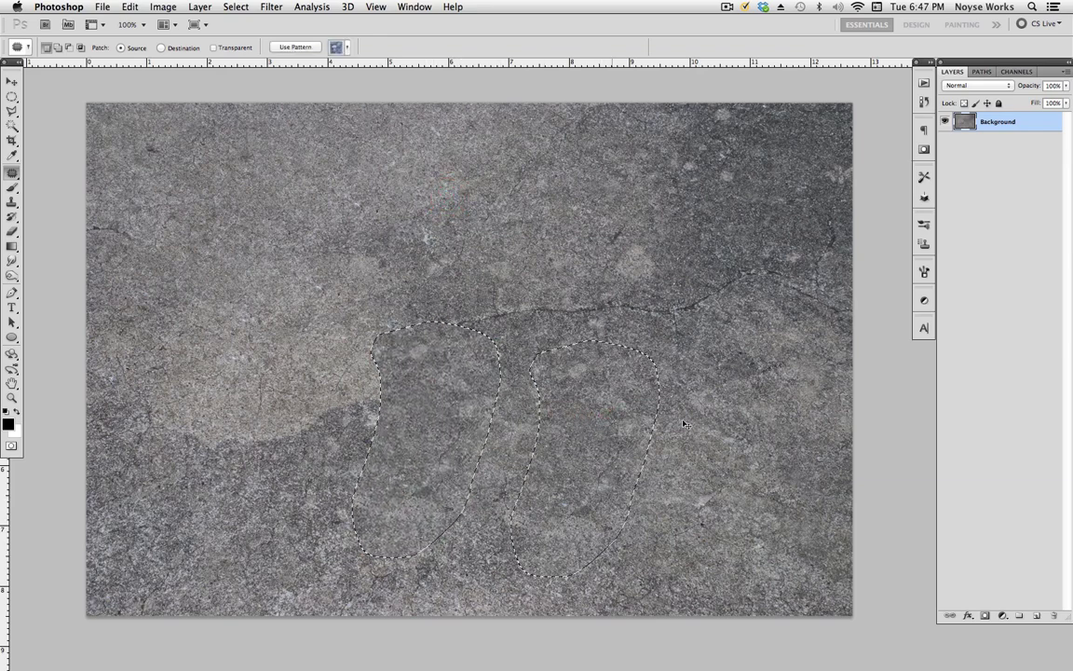
click(707, 436)
key(Return)
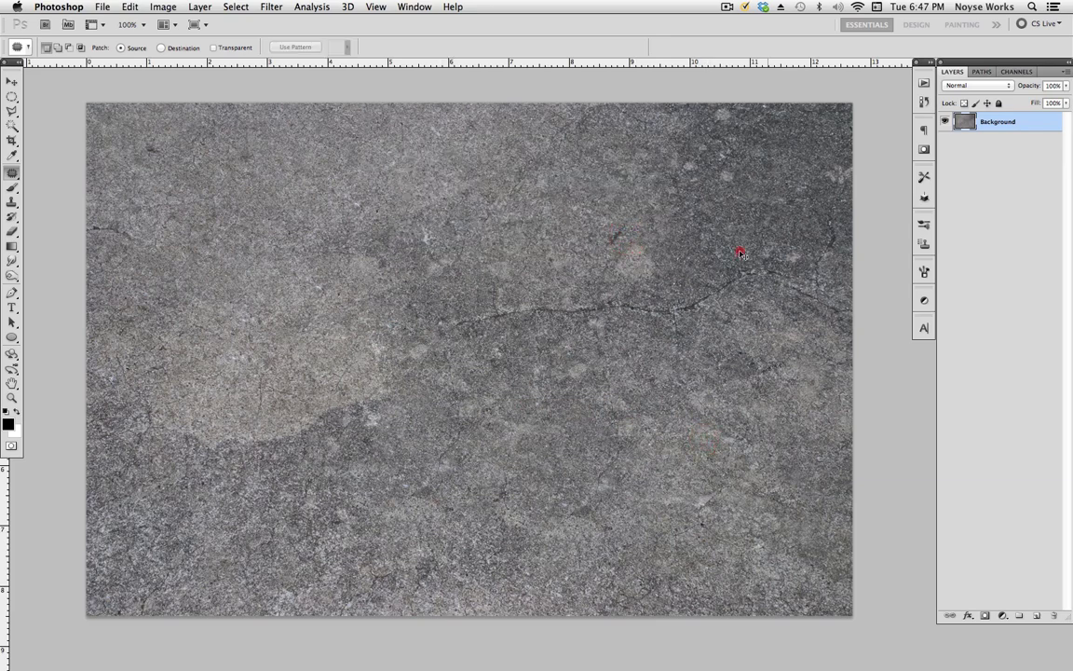
Patch out the remaining crack across the texture's right half with clean concrete, deselect and return to the Move tool.
drag(561, 286, 559, 277)
drag(606, 309, 607, 407)
key(super+d)
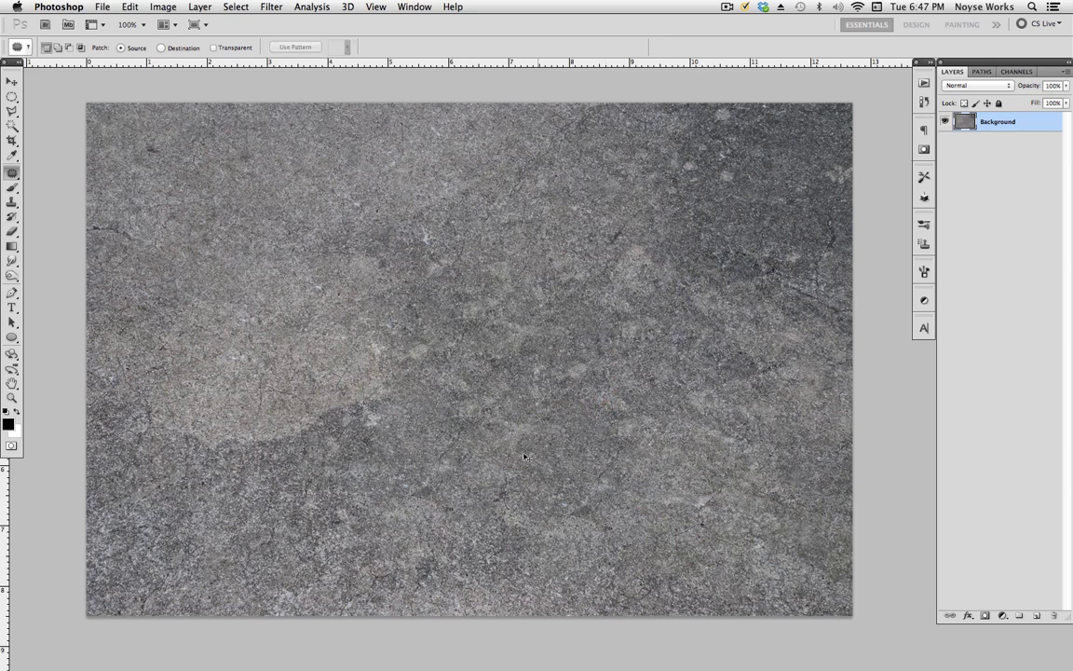
key(v)
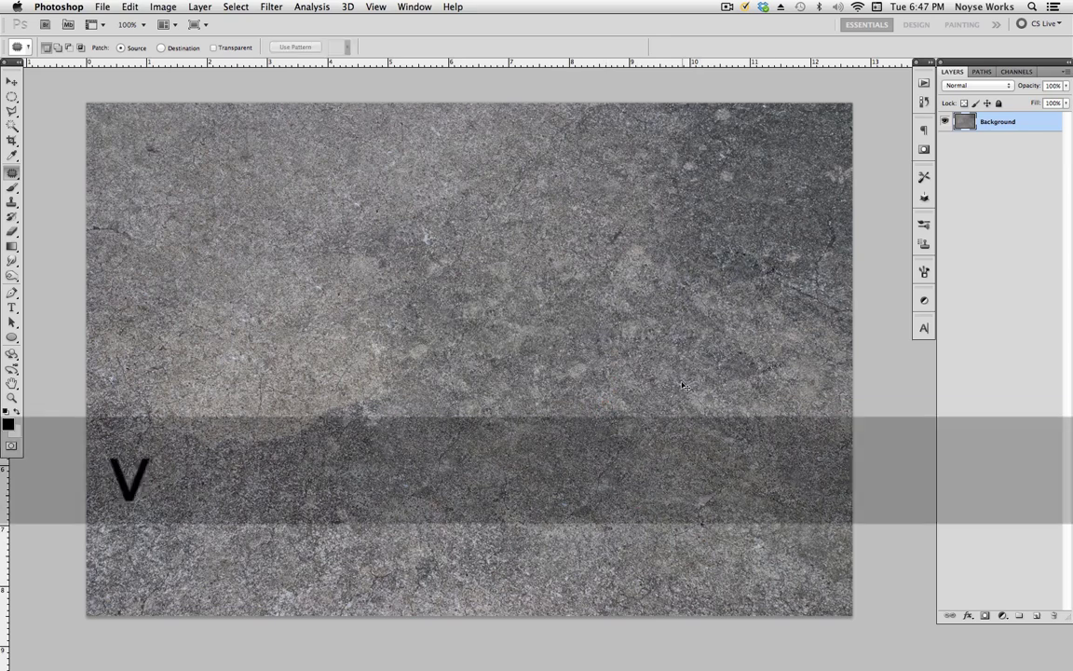
click(701, 384)
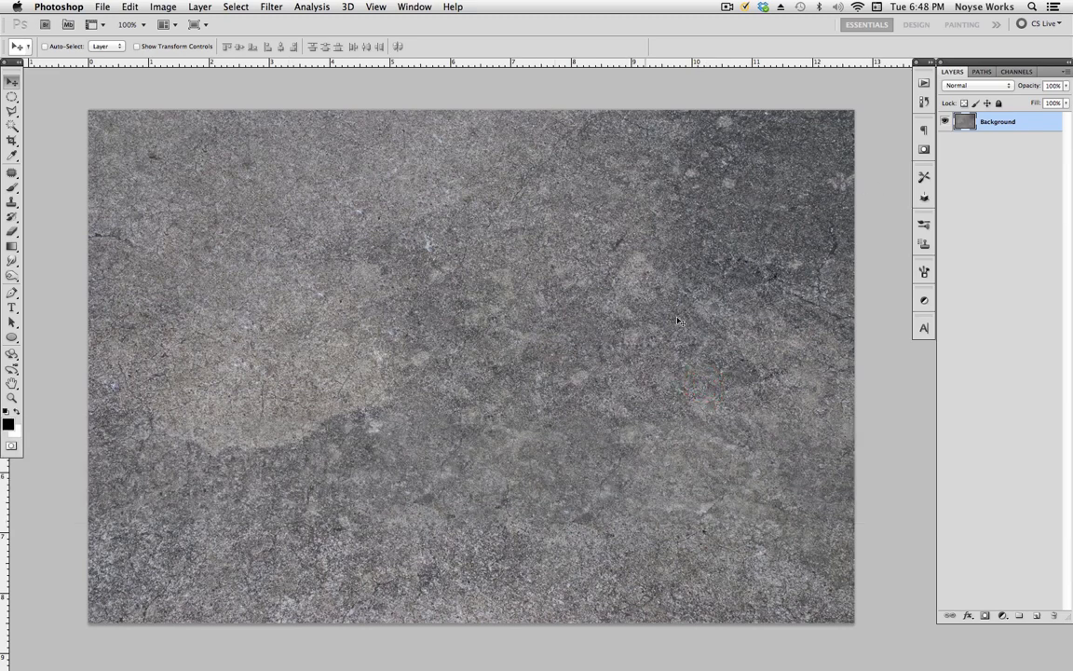
Set the type font to Ash in the character settings.
click(925, 328)
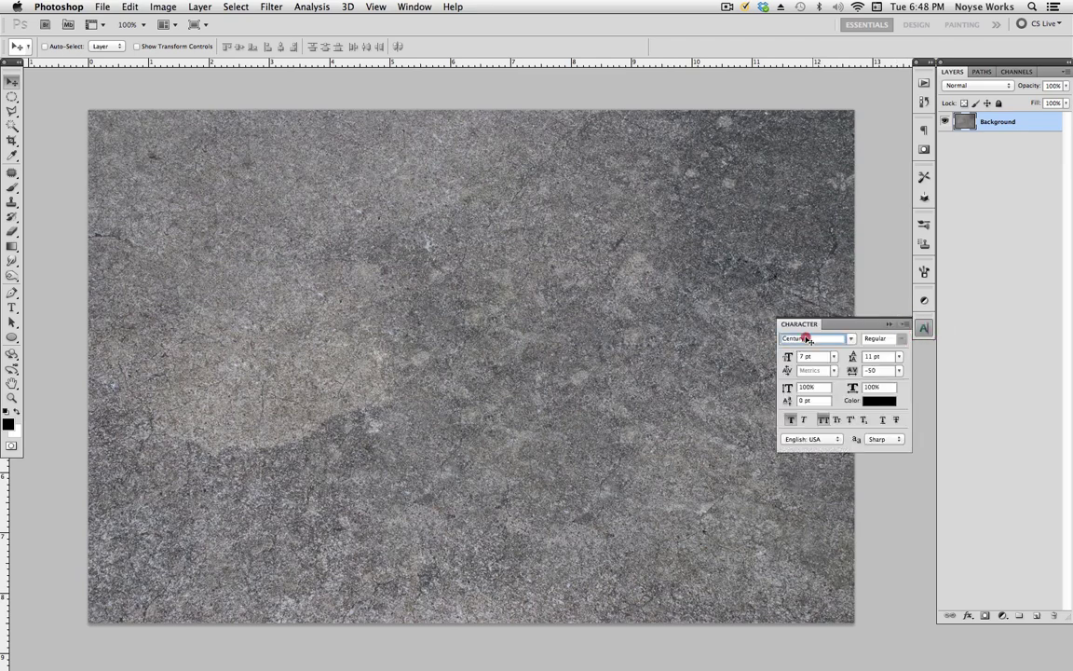
text(ash)
key(Return)
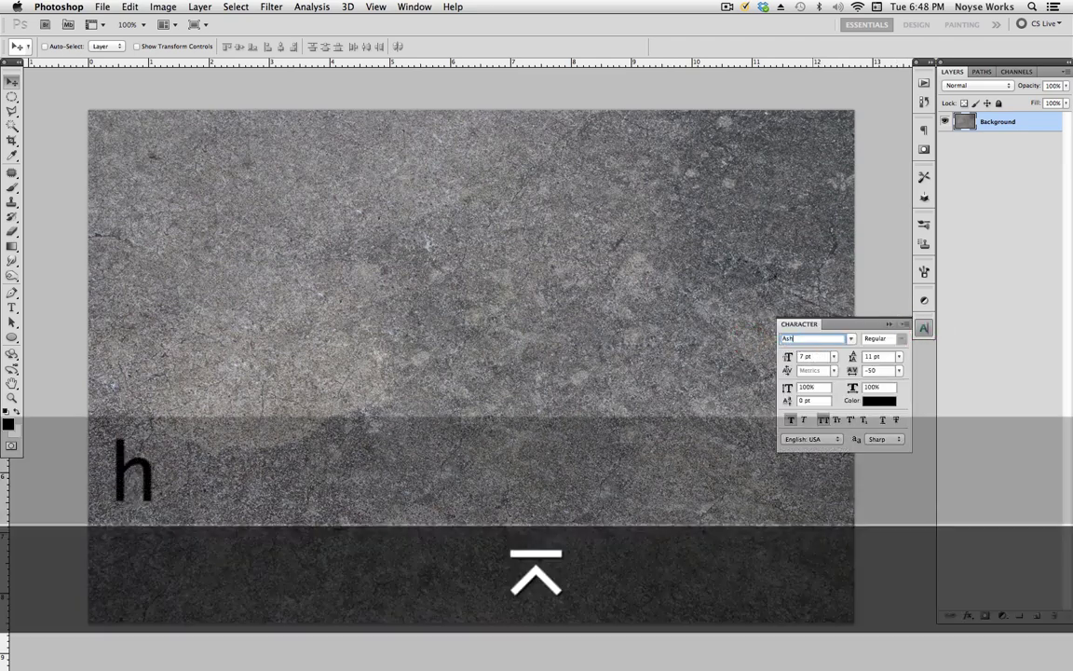
click(839, 284)
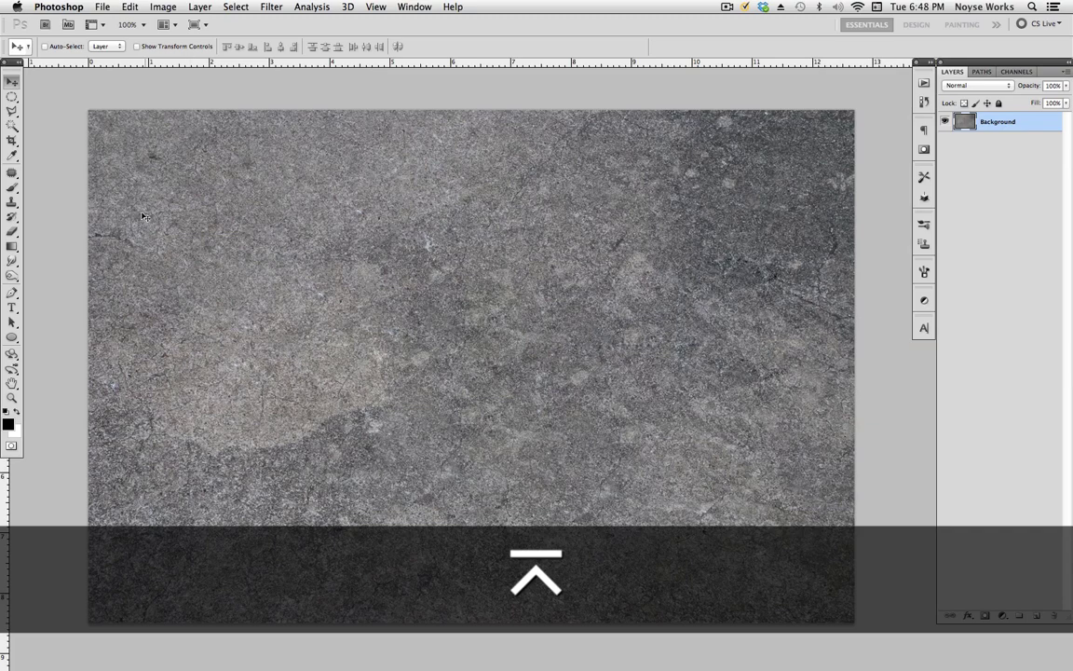
Add a text layer reading "concrete" over the pale area left of the canvas centre.
key(t)
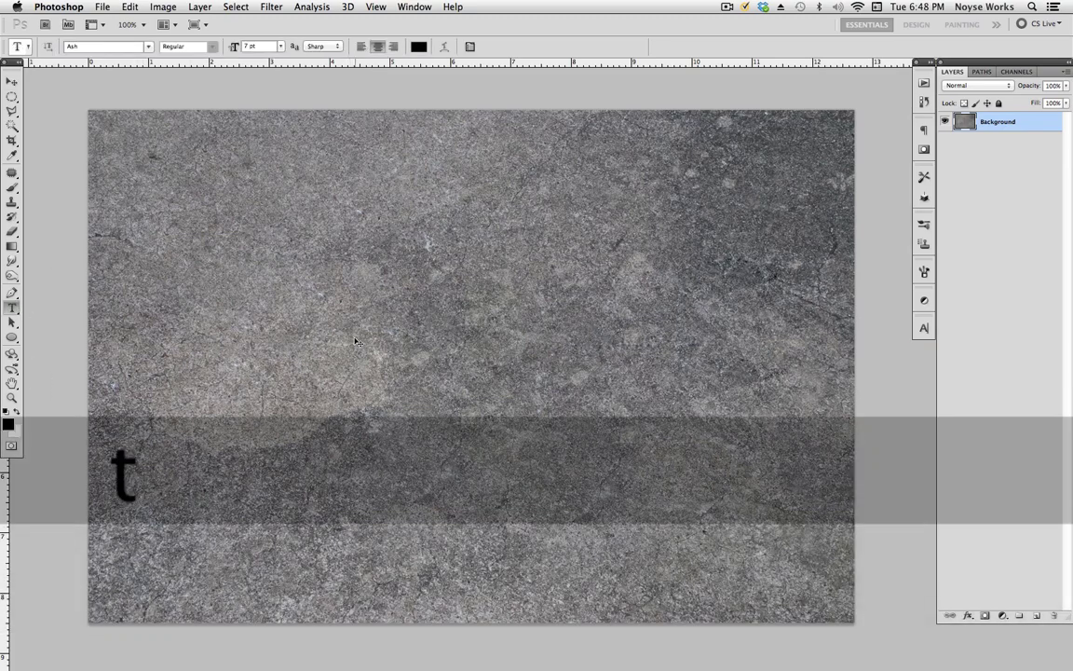
click(316, 378)
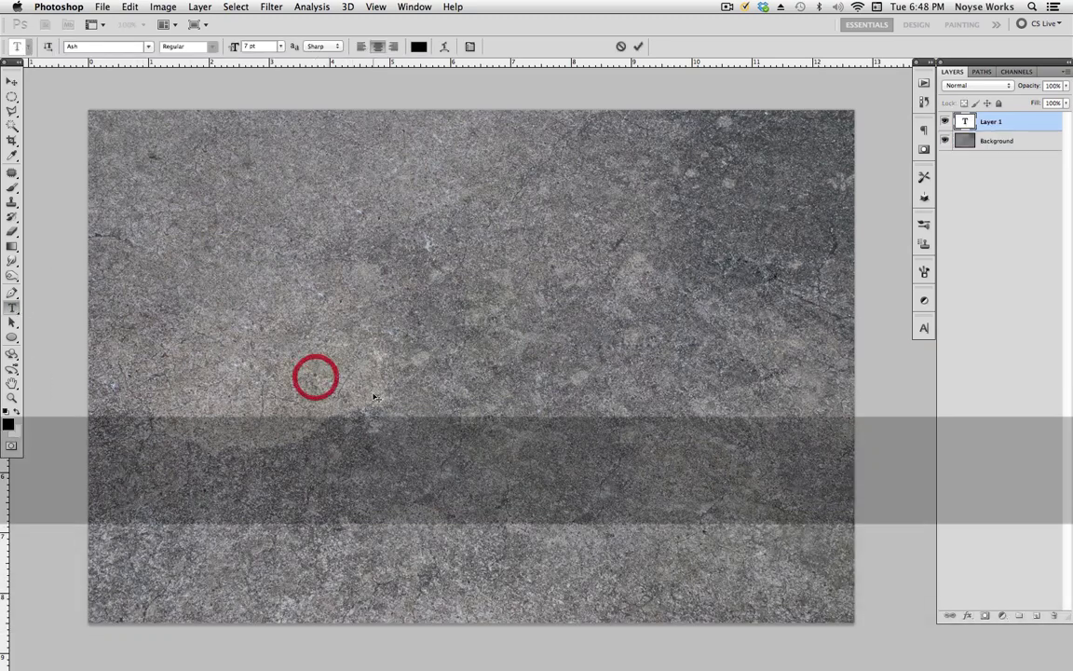
text(con)
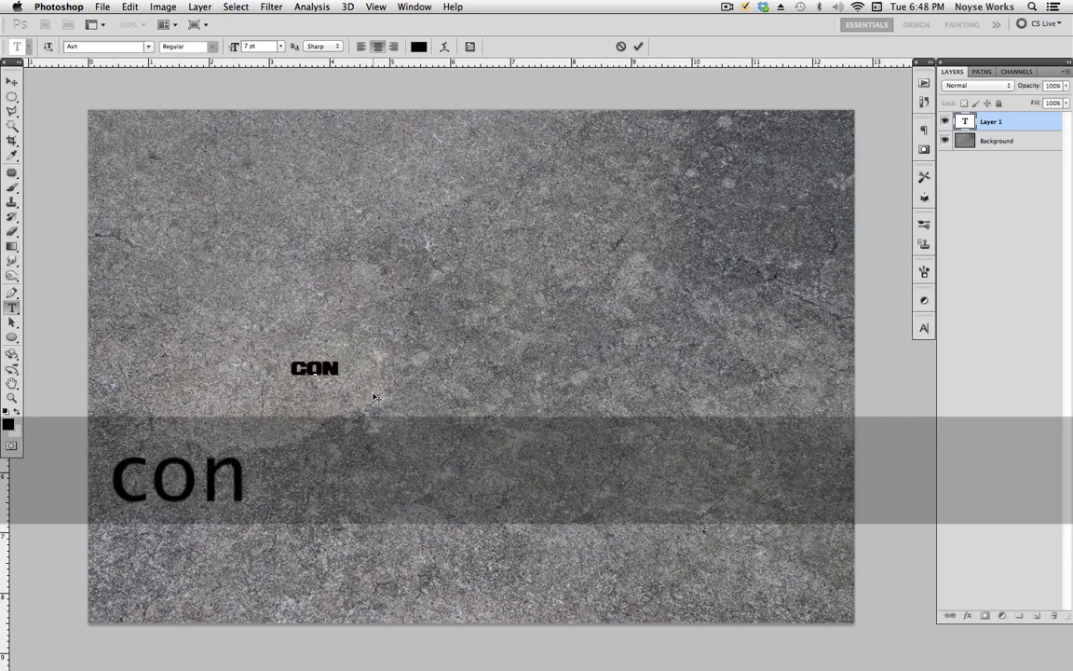
text(crete)
key(KP_Enter)
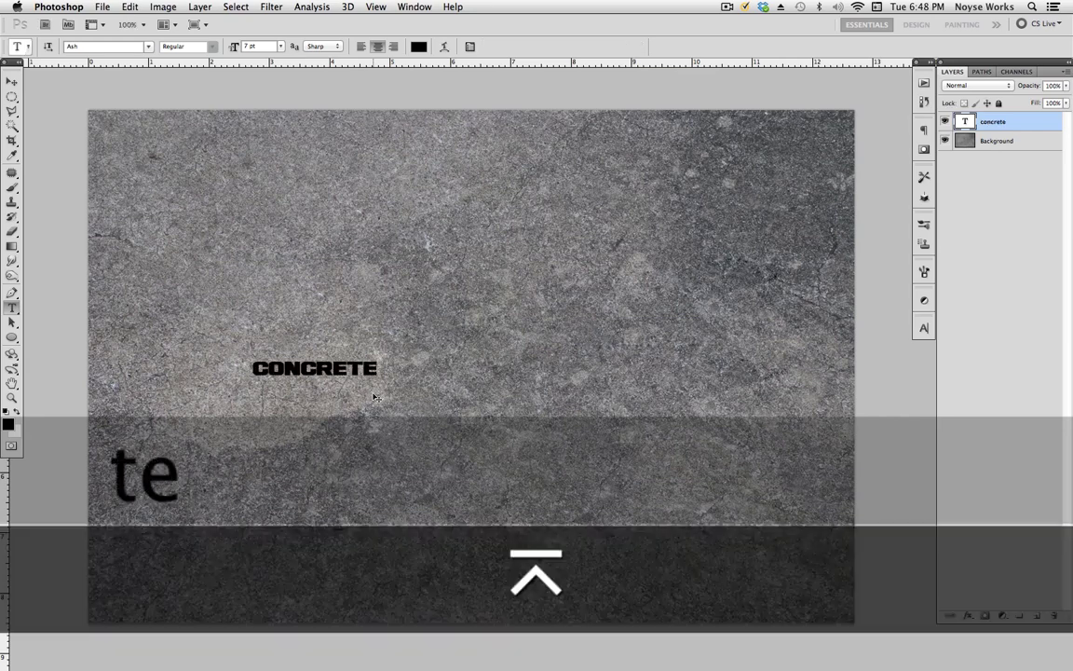
Try tracking values of 0 and 50 on the concrete text, settling on 60.
key(v)
click(923, 327)
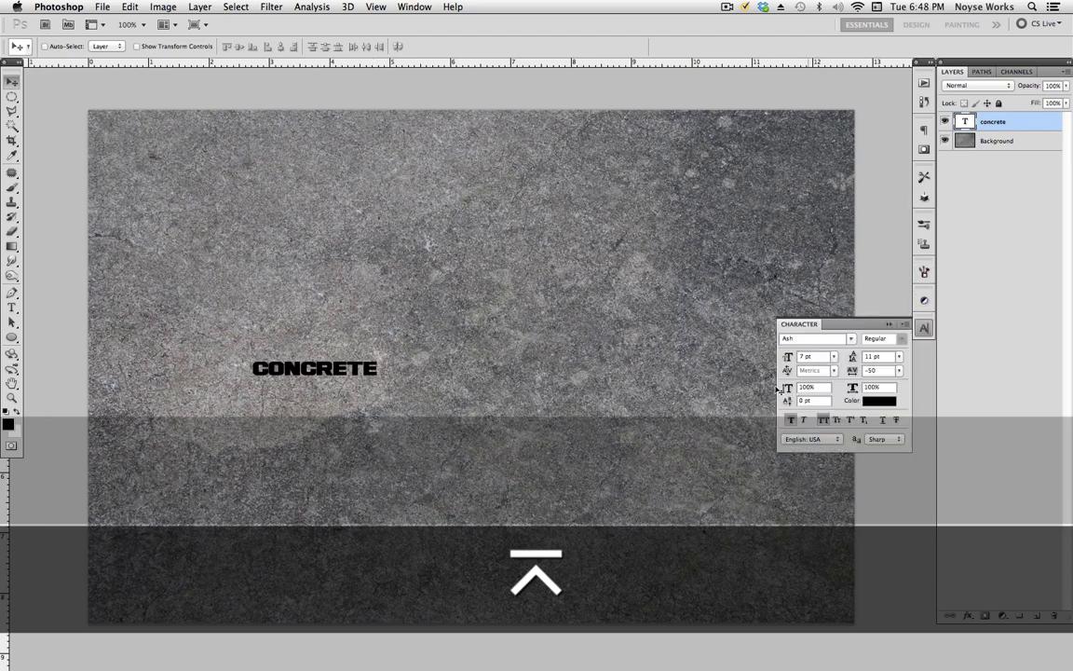
double_click(873, 370)
text(0)
key(Return)
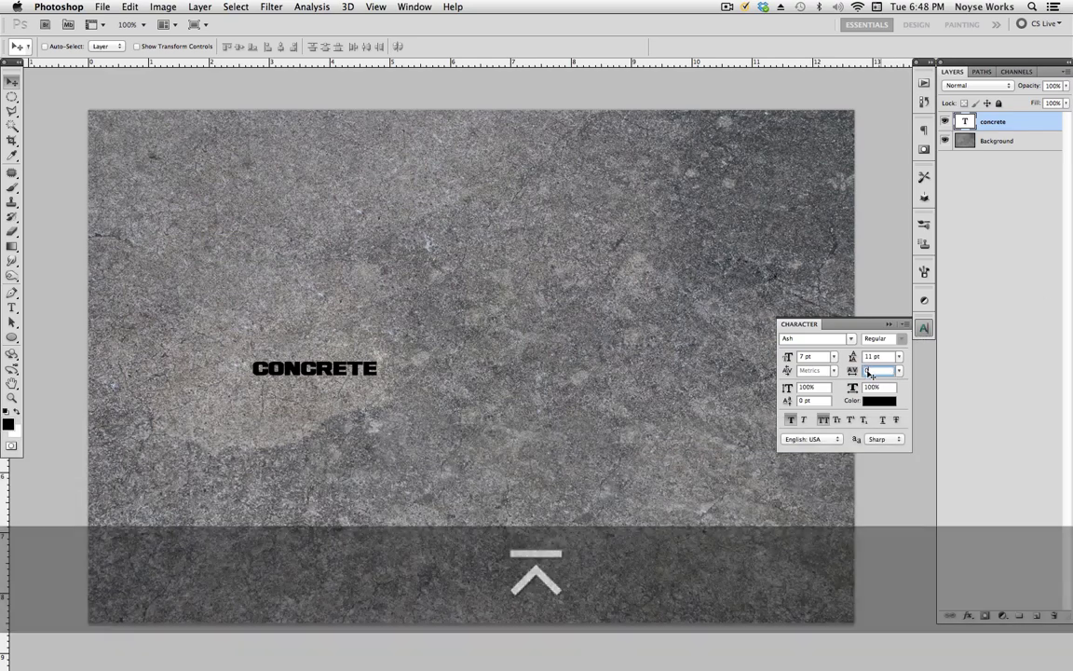
text(50)
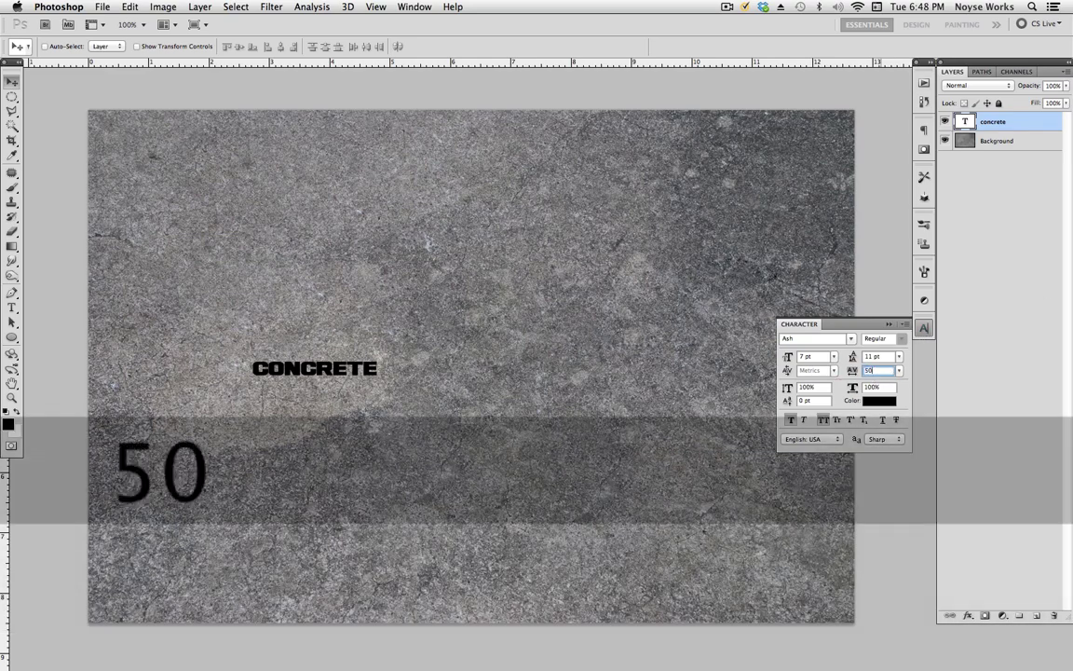
key(Return)
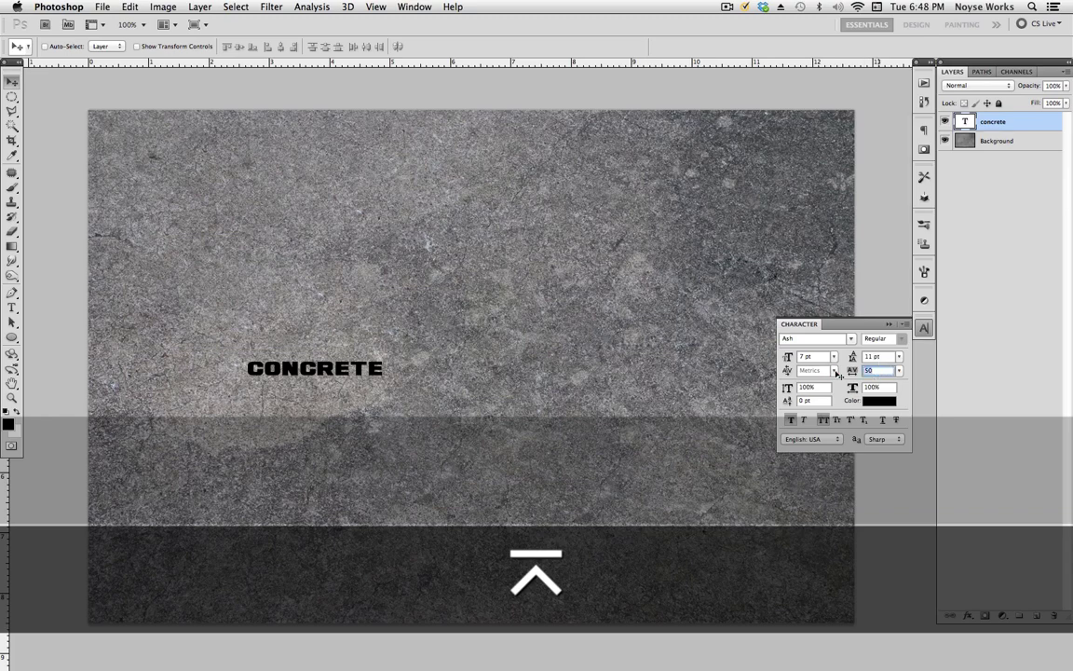
click(874, 371)
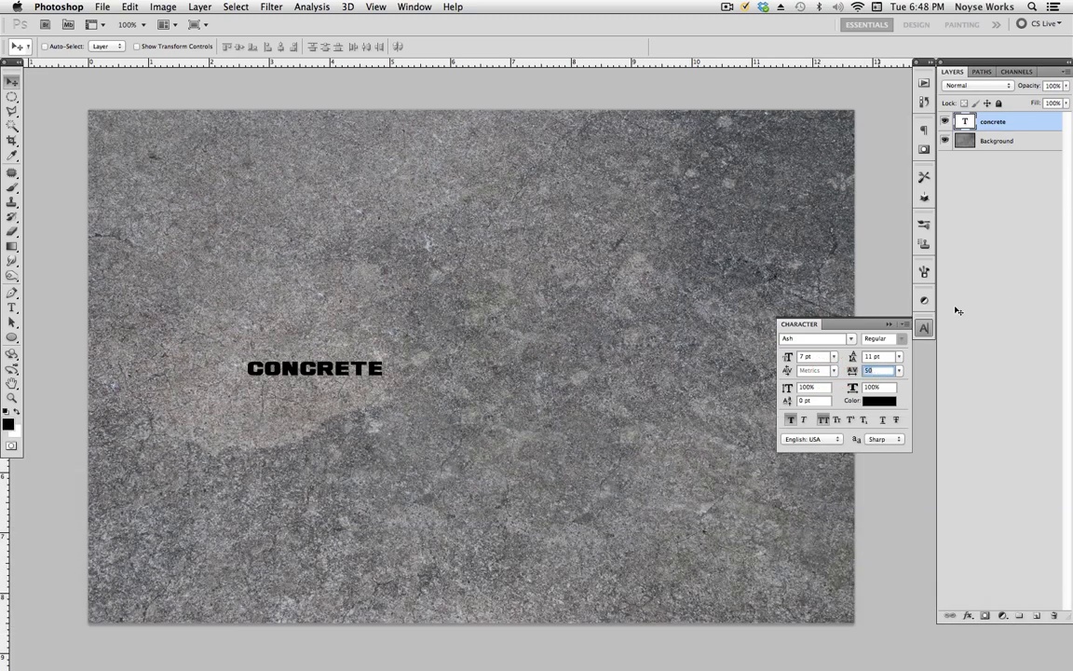
text(60)
key(Return)
click(929, 355)
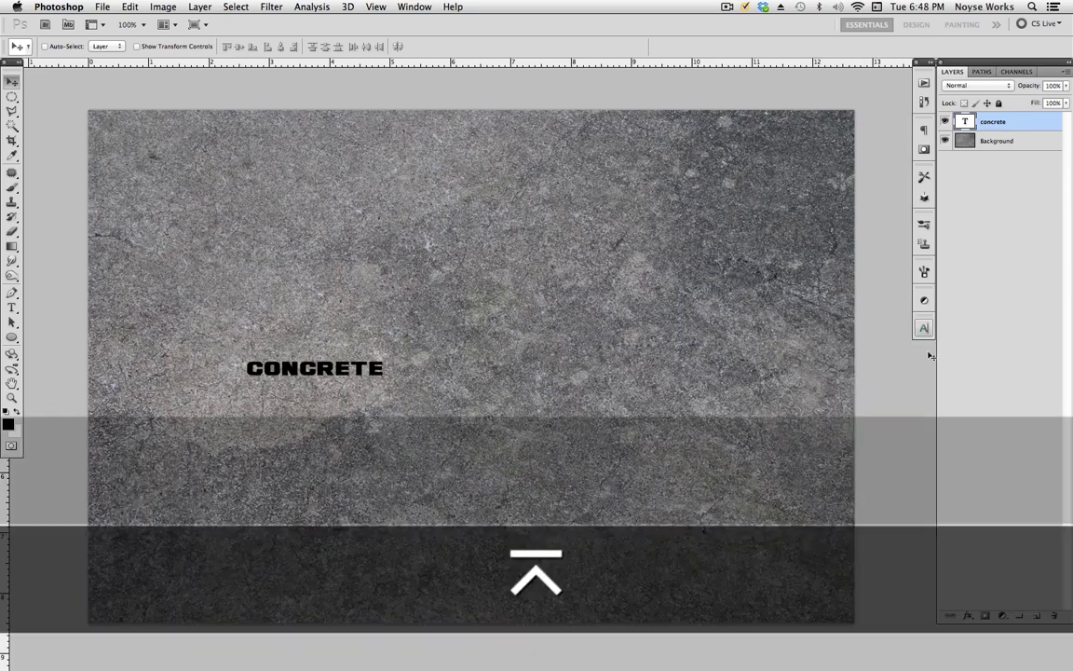
Move the concrete text near the canvas centre and scale it up to about two thirds of the canvas width.
key(v)
drag(350, 401, 719, 480)
key(super+t)
key(Return)
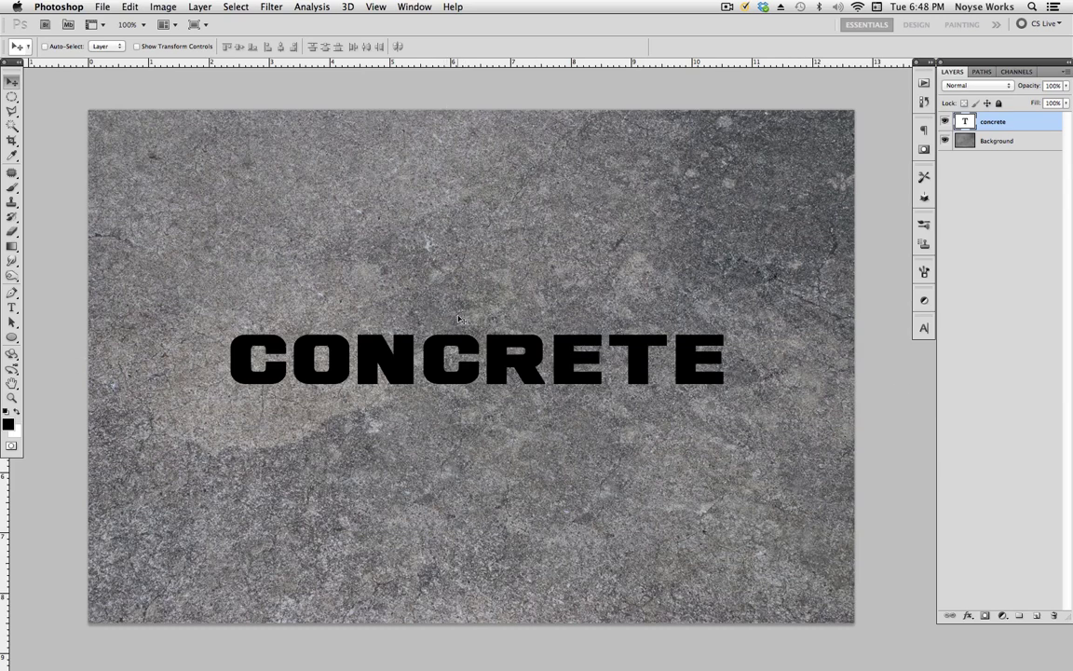
With the Background layer selected, place a horizontal guide at the canvas's vertical midpoint.
drag(503, 63, 526, 59)
click(1005, 142)
drag(621, 63, 604, 366)
Check the Smart Guides setting among the view's display options.
click(378, 8)
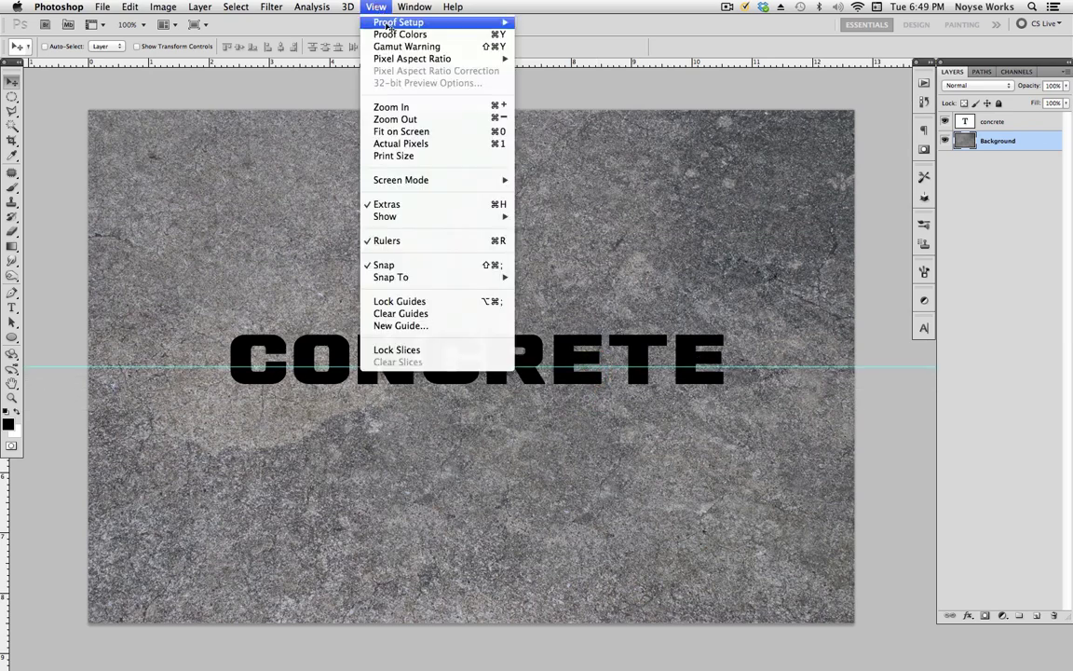
mouse_move(422, 222)
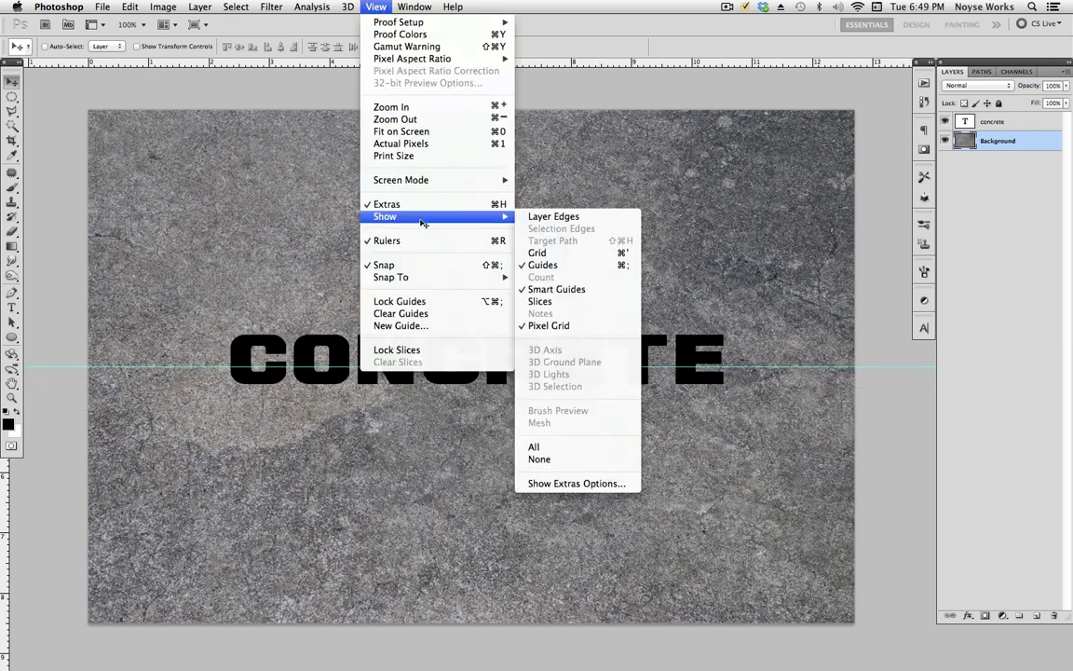
click(550, 289)
Place a vertical guide at the canvas's horizontal midpoint, and toggle the rulers off and back on.
drag(6, 482, 472, 506)
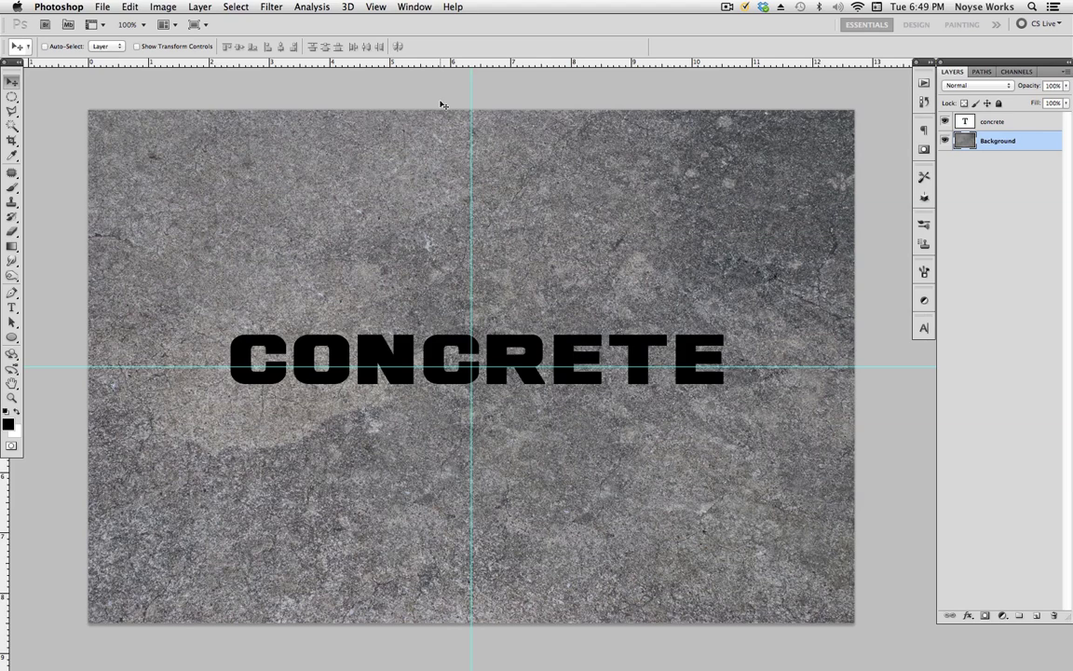
key(super+r)
key(super+r)
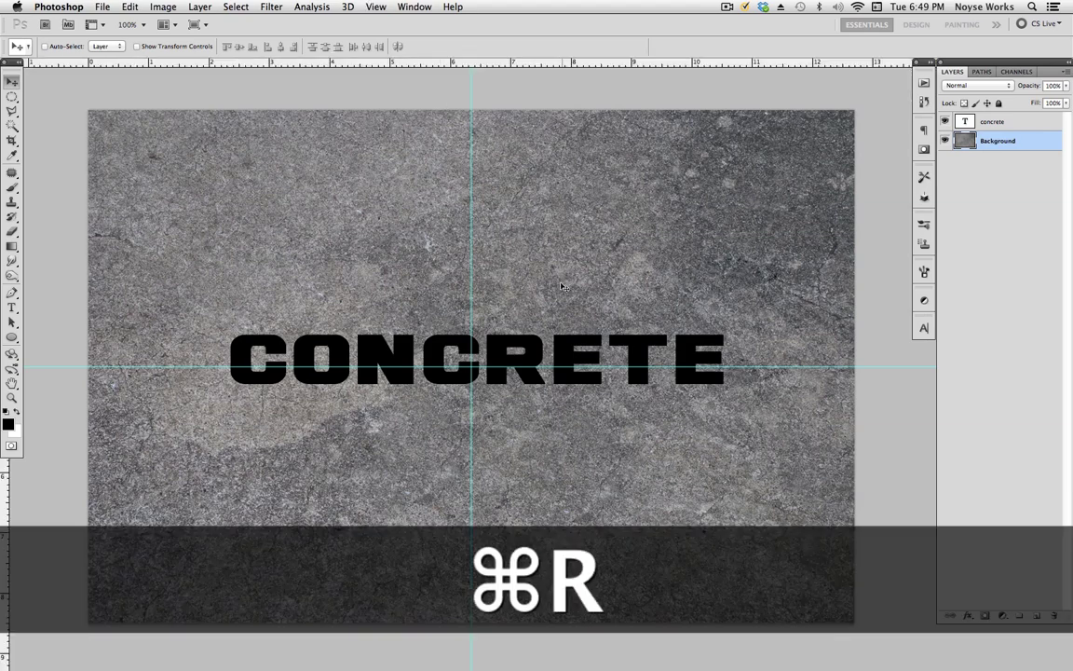
Nudge the concrete text layer slightly to the left with Free Transform.
click(973, 122)
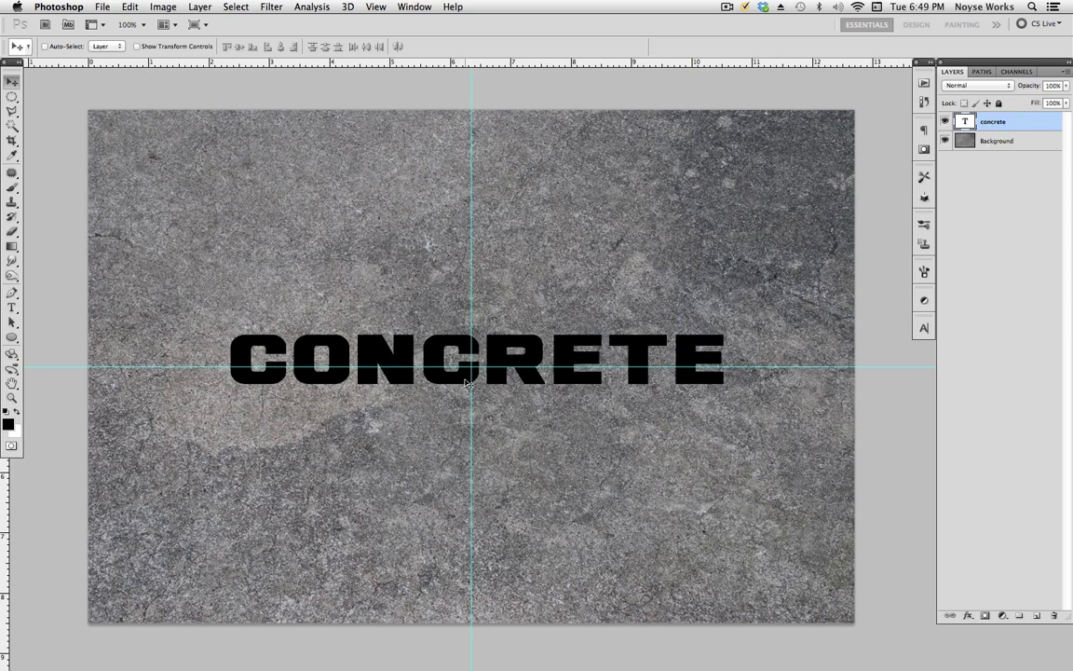
key(super+t)
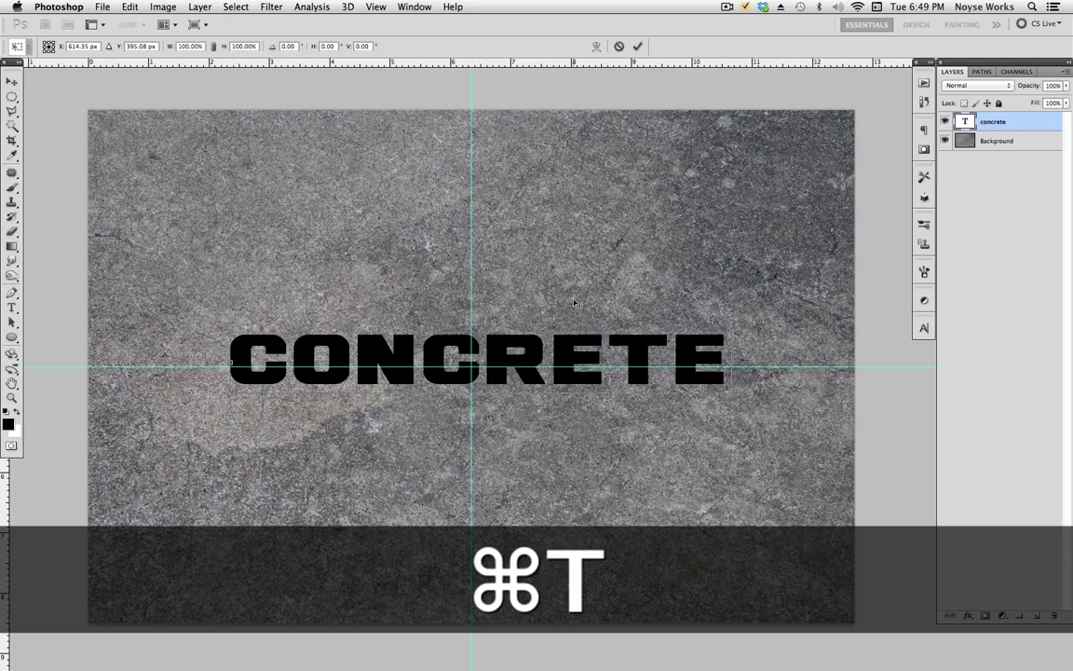
key(shift+Left)
key(shift+Left)
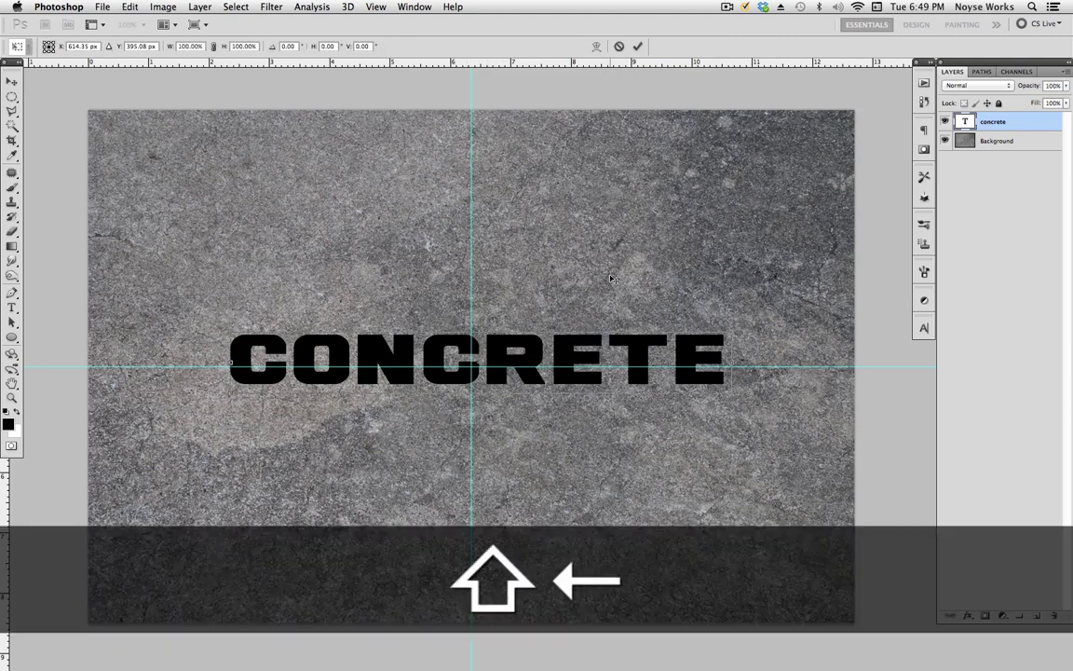
key(shift+Right)
key(Return)
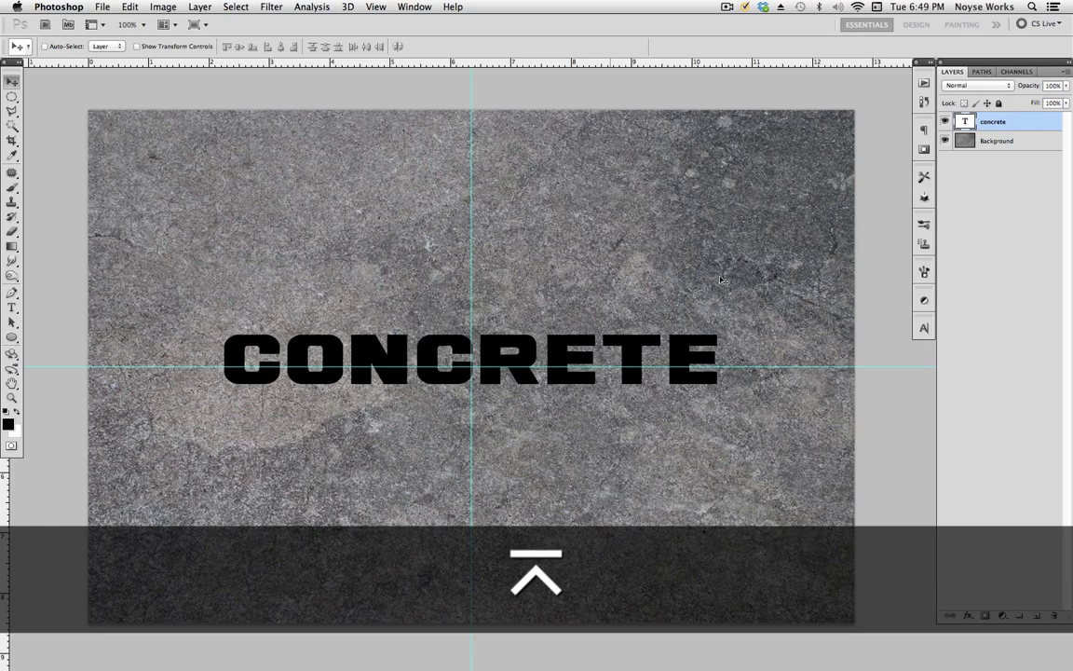
Centre the concrete text on the guides' intersection, hiding the Background layer while positioning it, and save the document.
drag(489, 321, 544, 286)
click(946, 141)
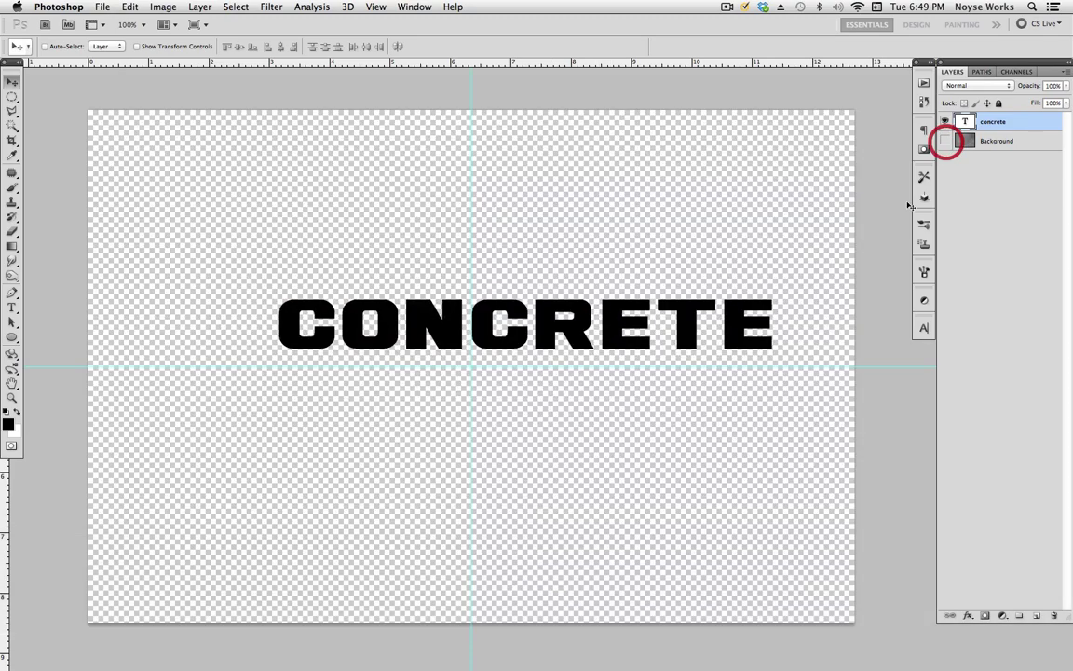
key(super+t)
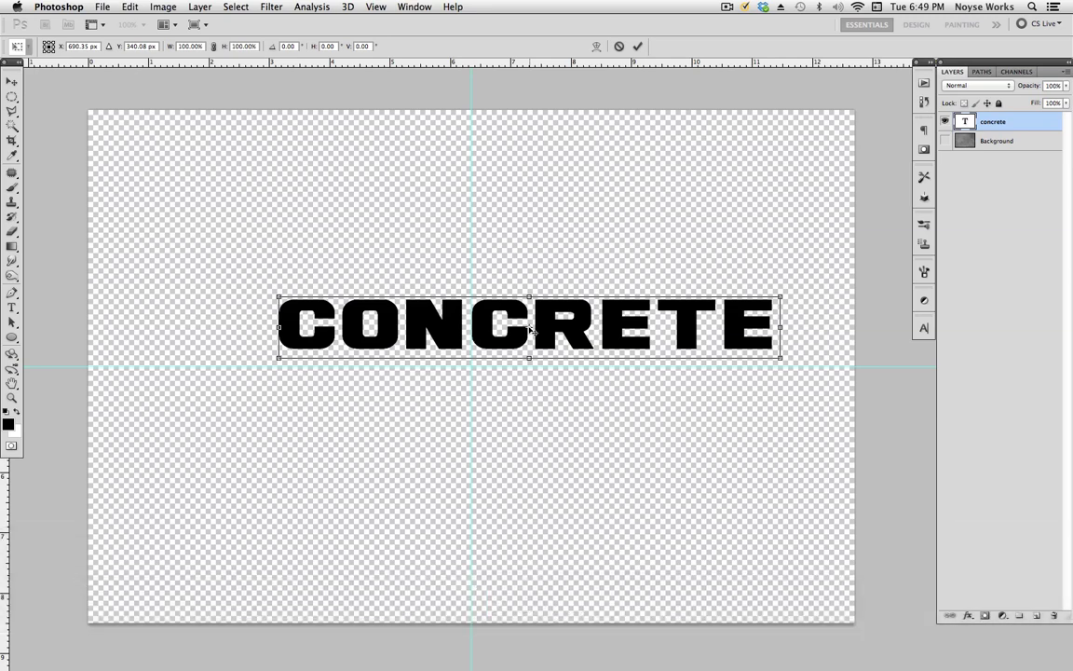
drag(597, 325, 539, 363)
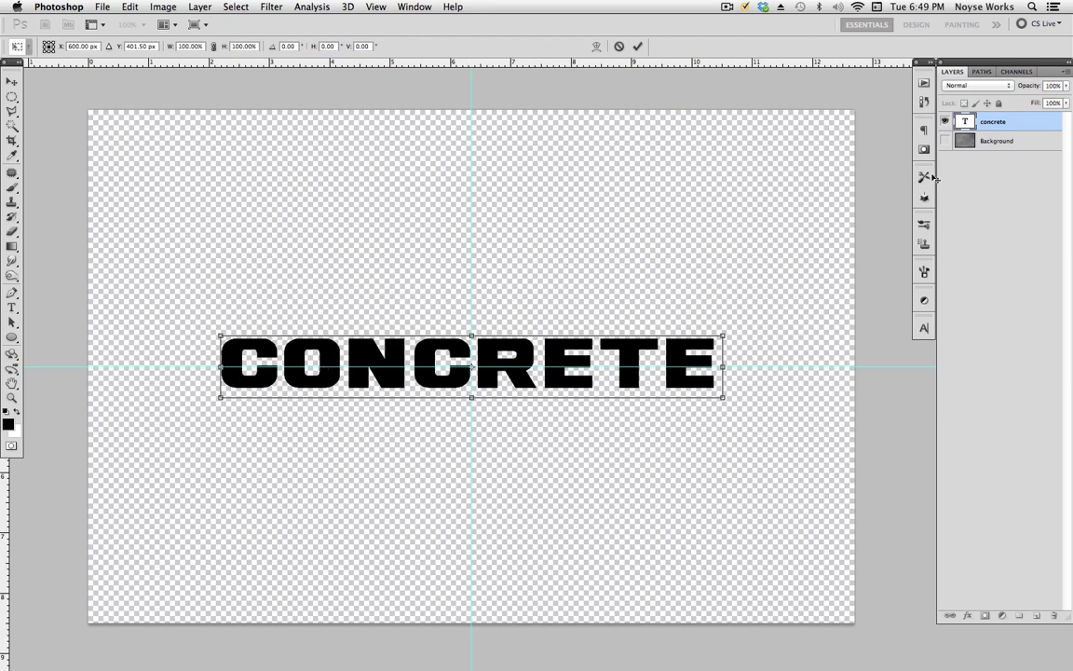
key(Return)
click(944, 141)
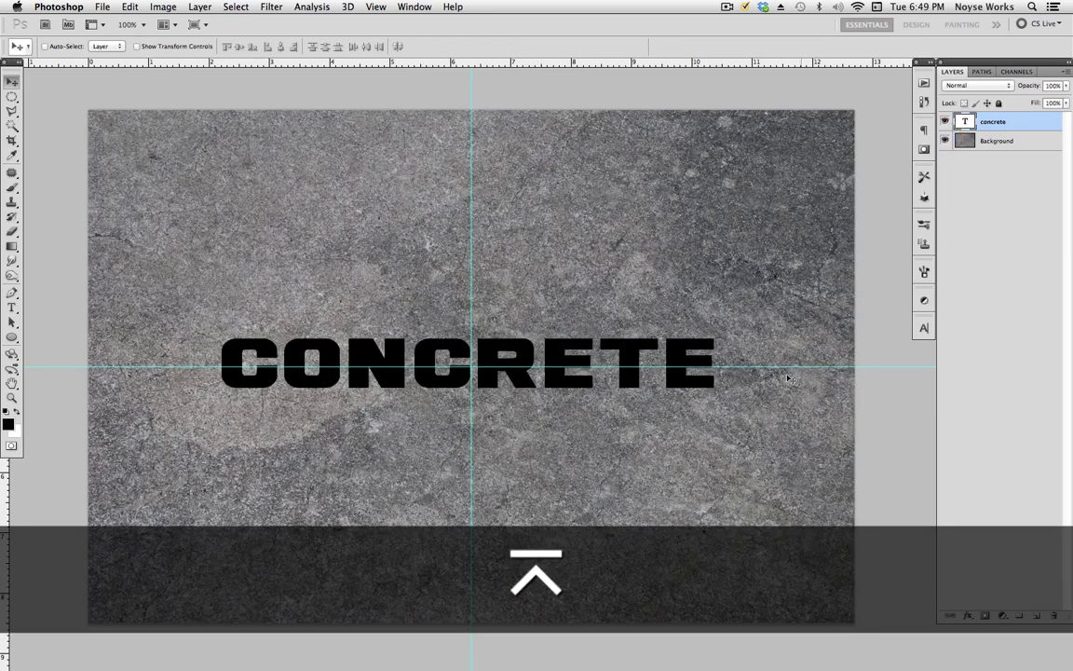
key(super+s)
key(v)
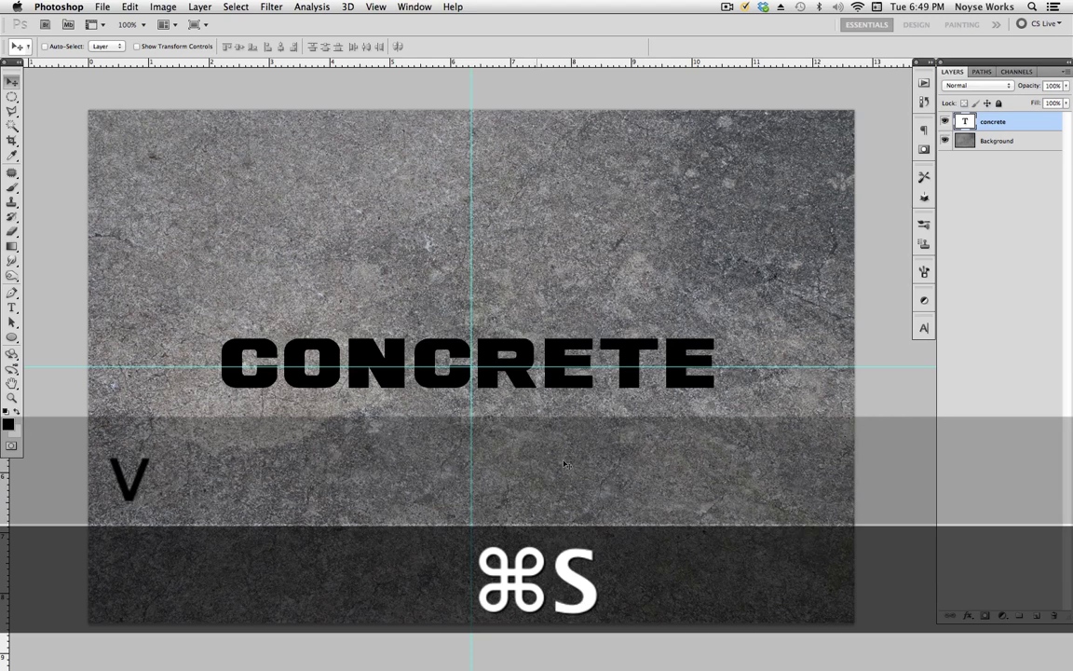
Apply Faux Italic to the concrete text layer and save the document.
click(1021, 125)
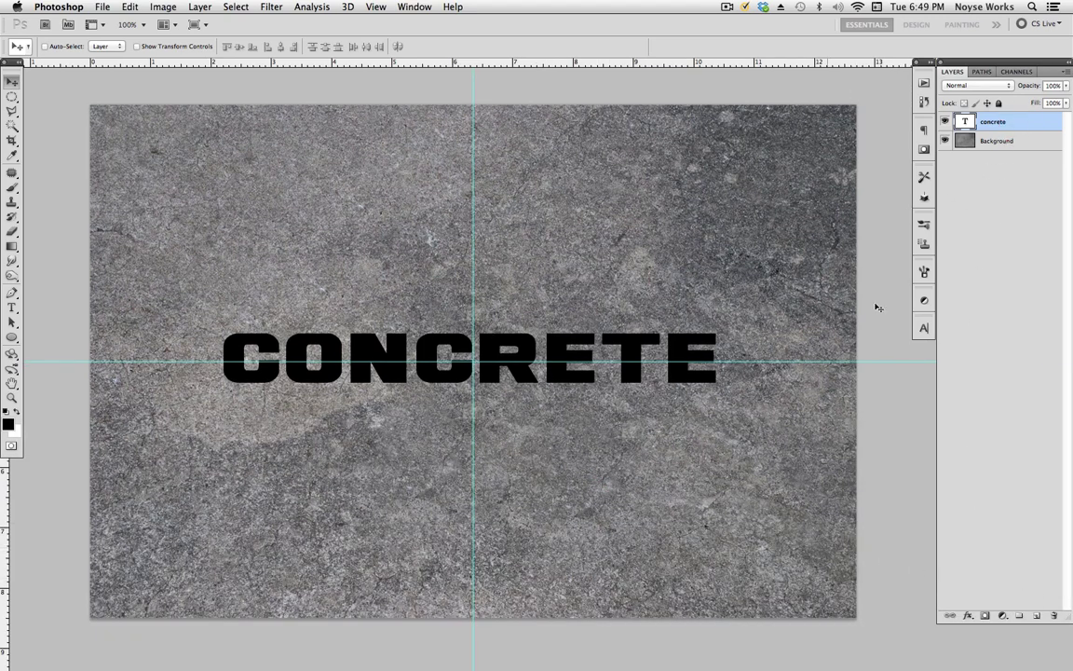
click(923, 327)
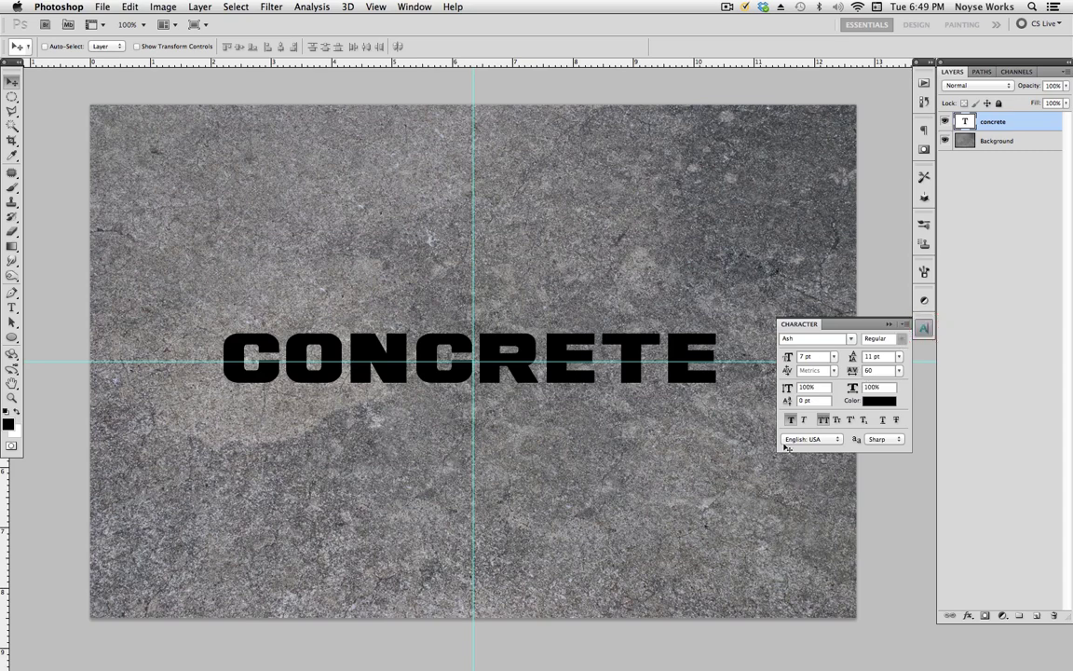
click(804, 419)
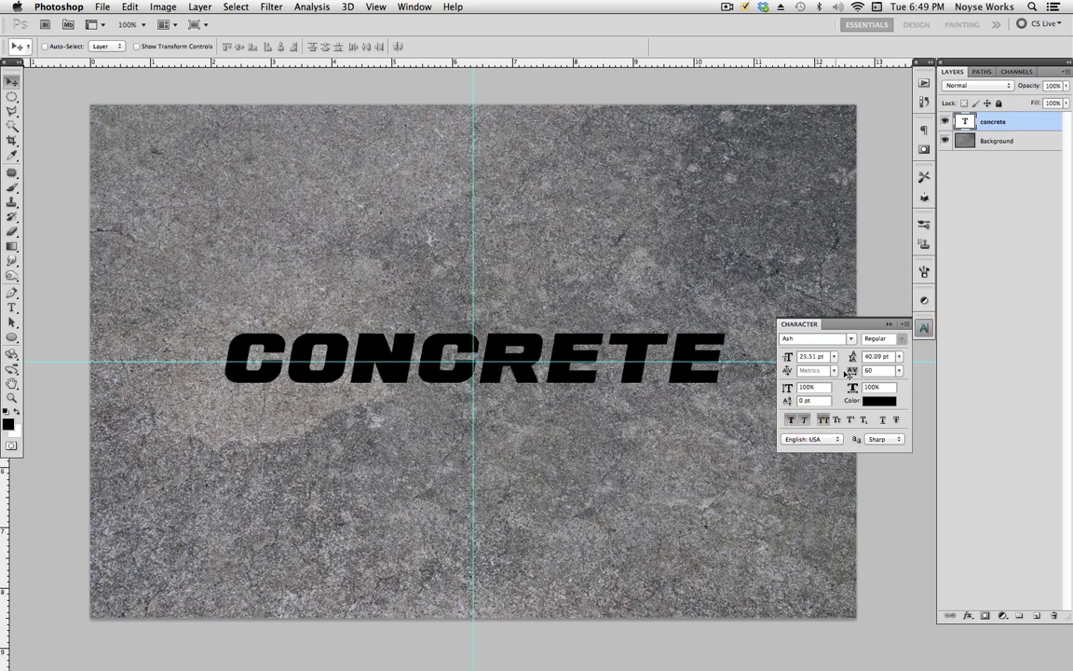
click(924, 329)
key(super+s)
scroll(731, 503, up, 1)
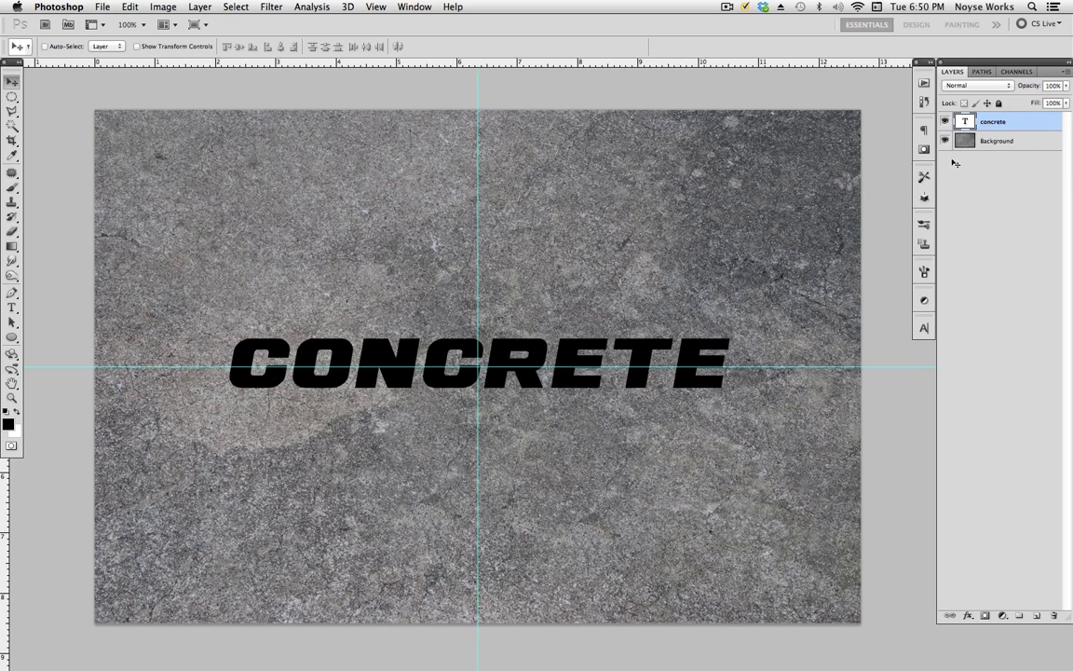
Duplicate the Background layer and mask the copy with a selection loaded from the concrete text's letter shapes.
click(997, 143)
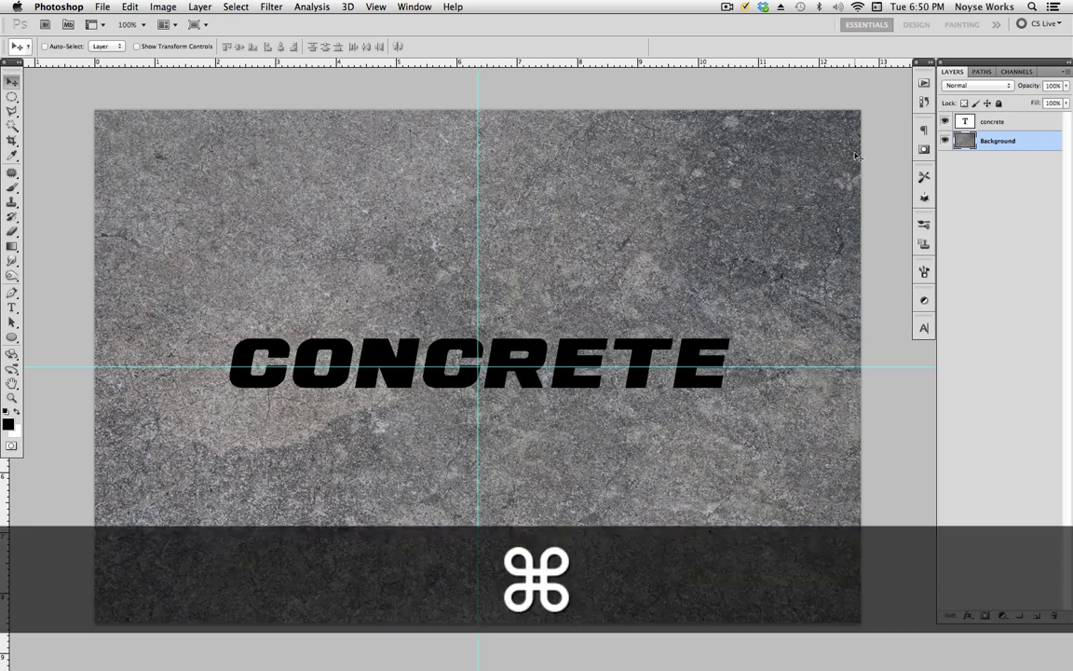
key(super+j)
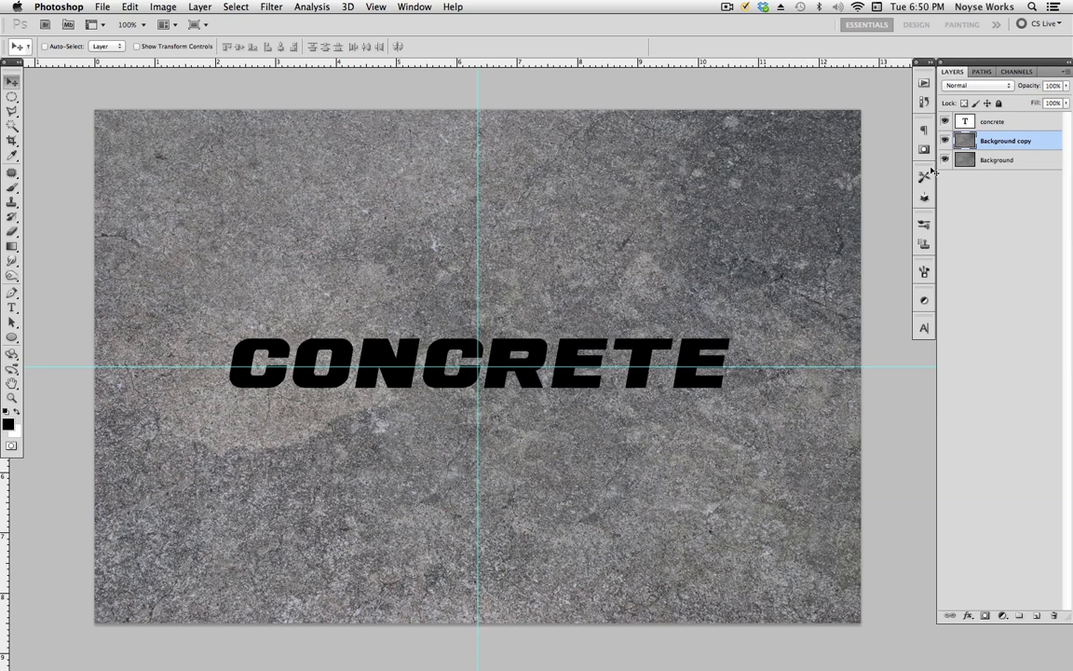
click(976, 129)
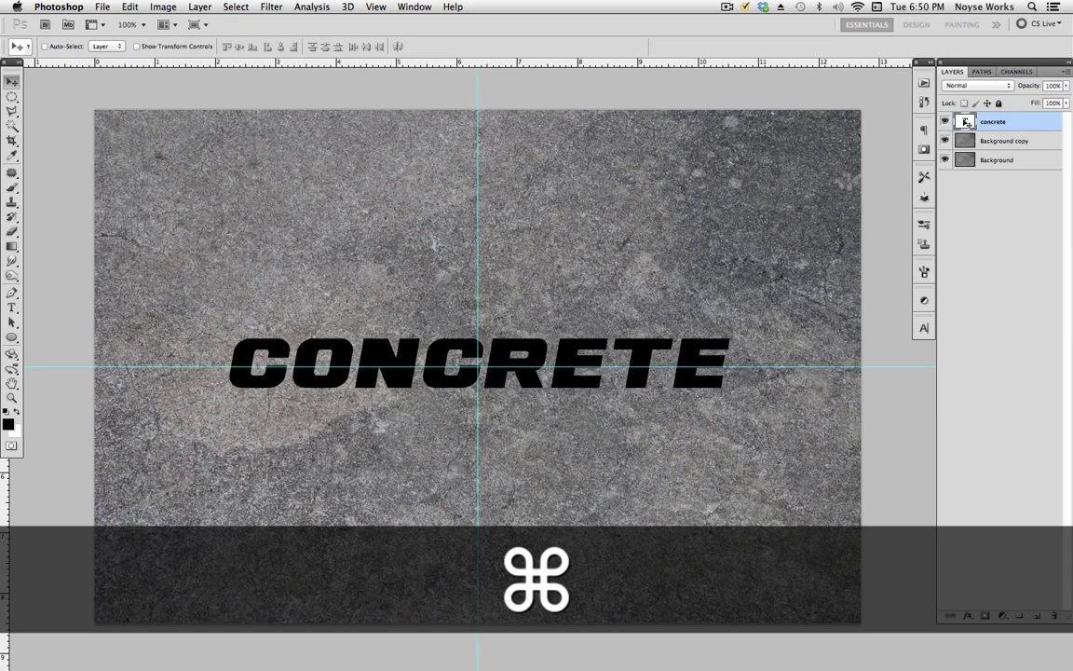
super+click(966, 122)
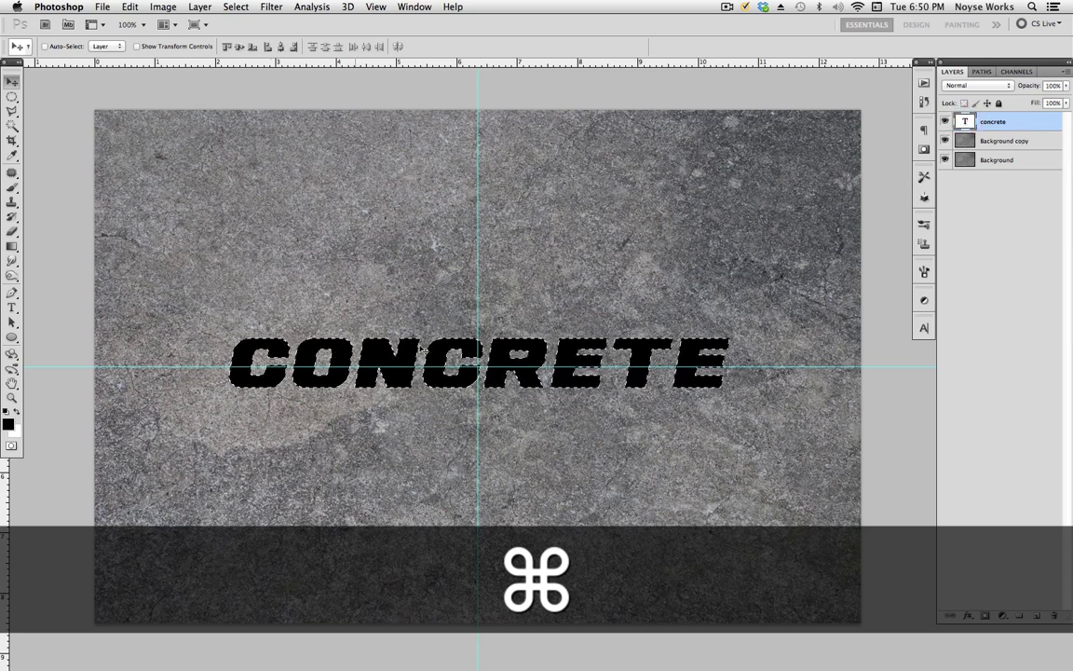
click(999, 141)
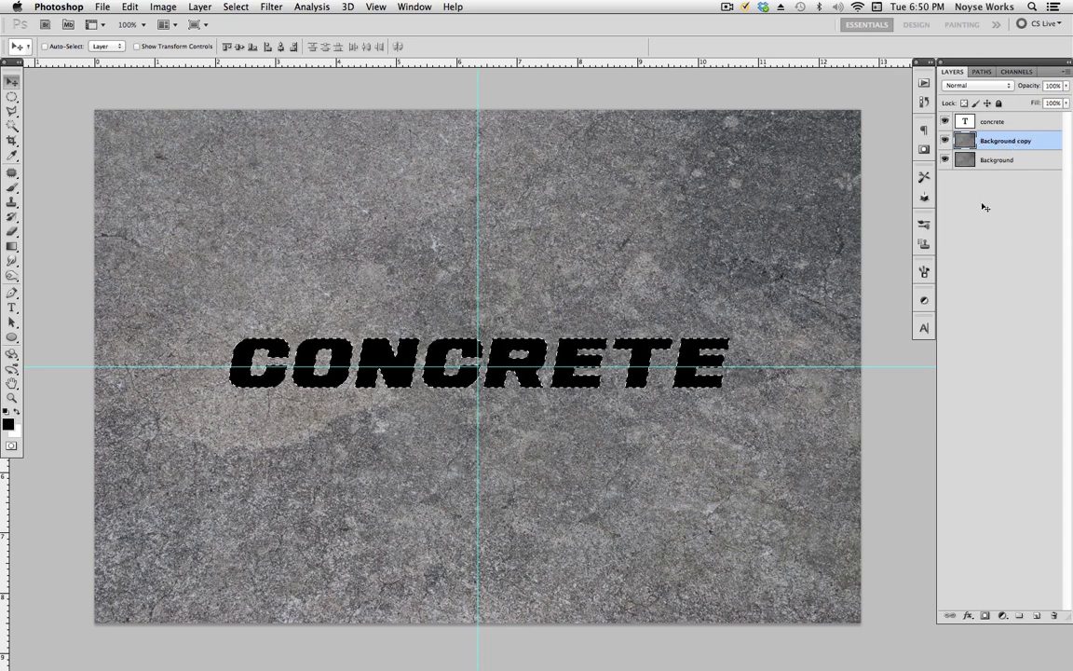
click(985, 616)
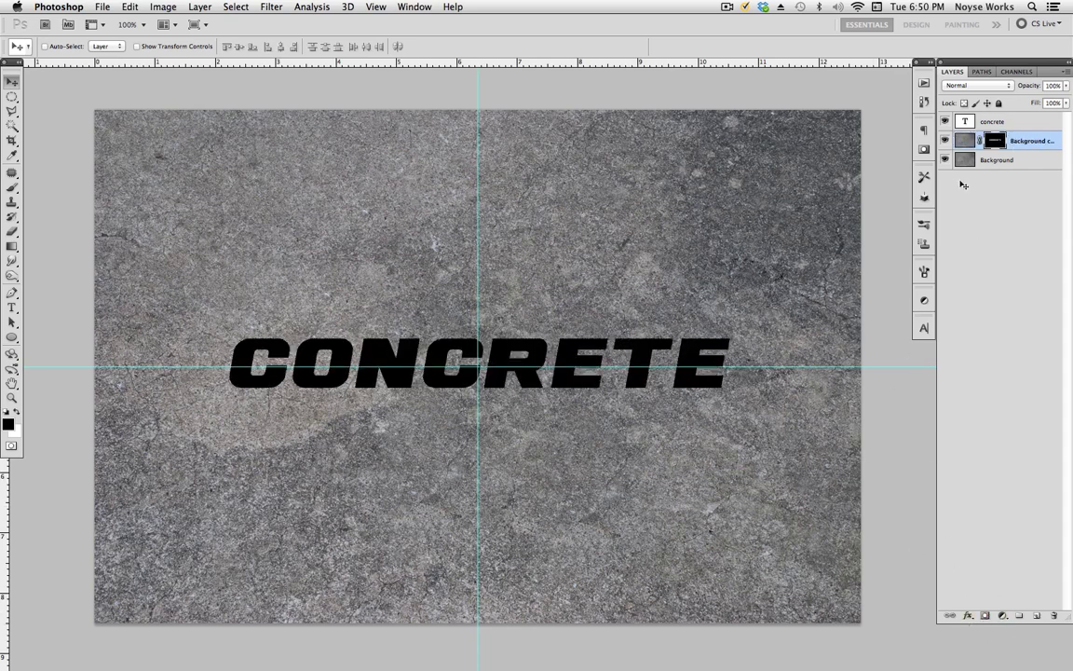
Hide the concrete text and Background layers, and invert the Background copy's mask to cut the letters out.
click(1020, 122)
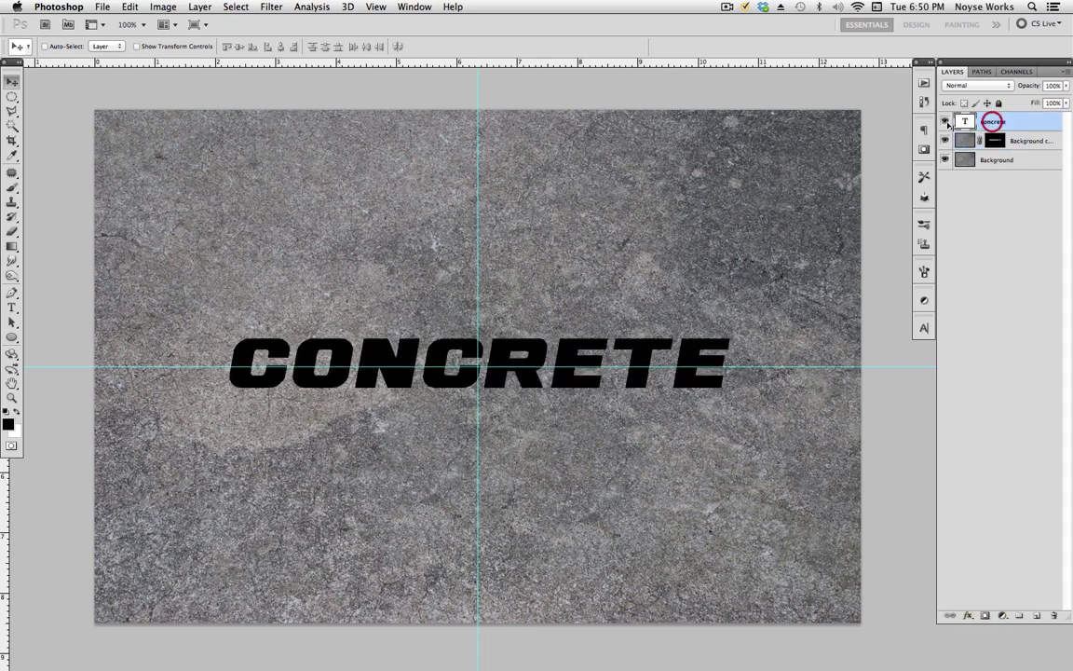
click(947, 122)
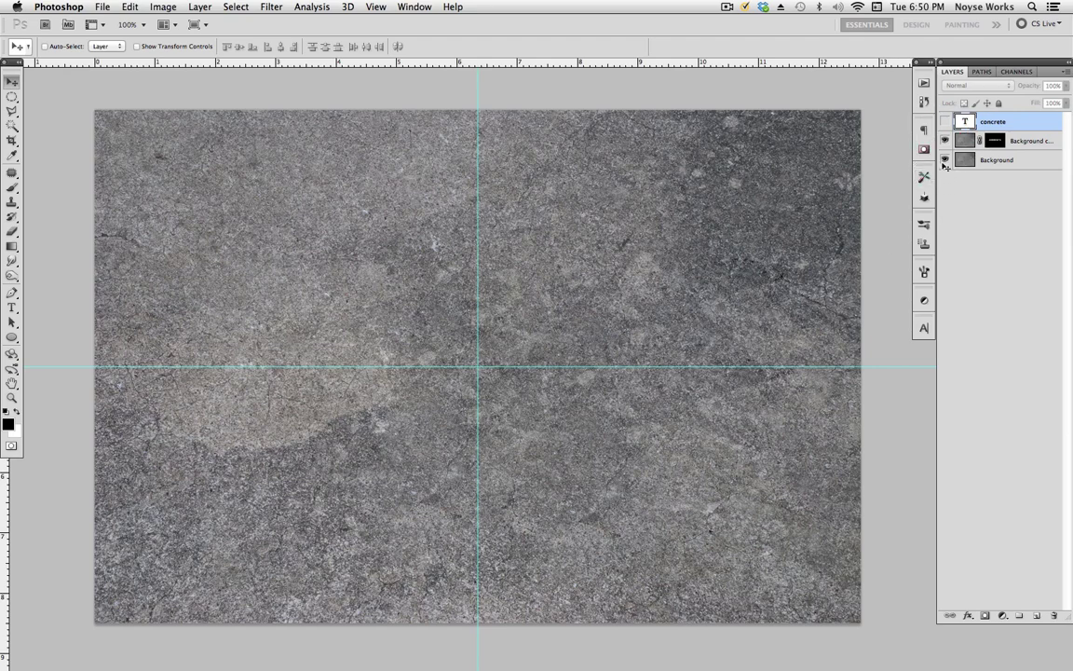
click(946, 160)
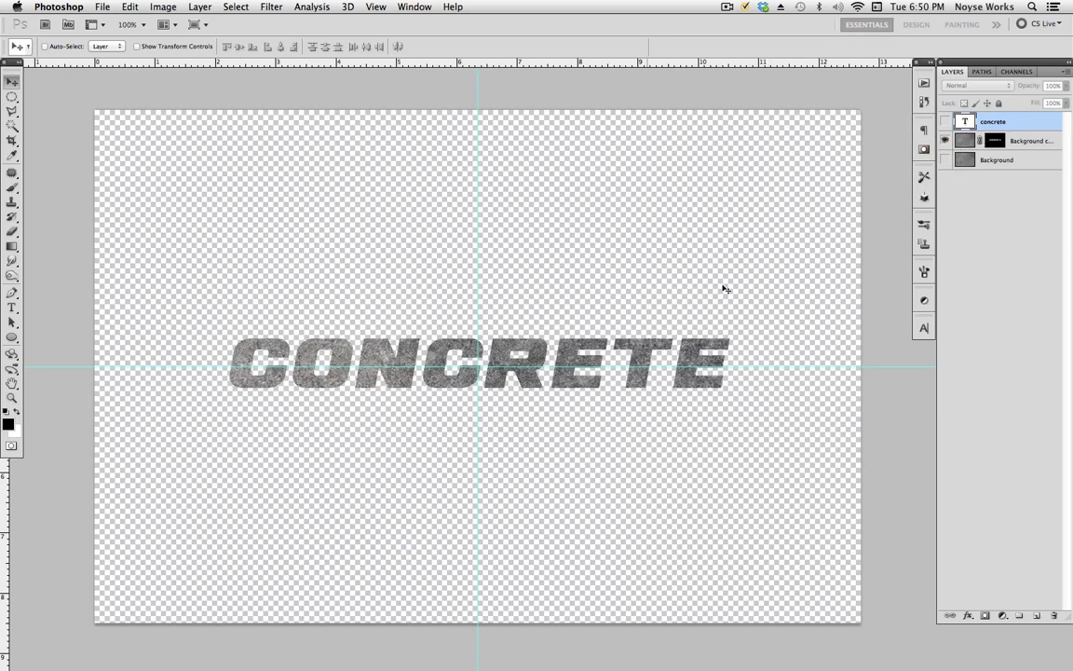
click(995, 142)
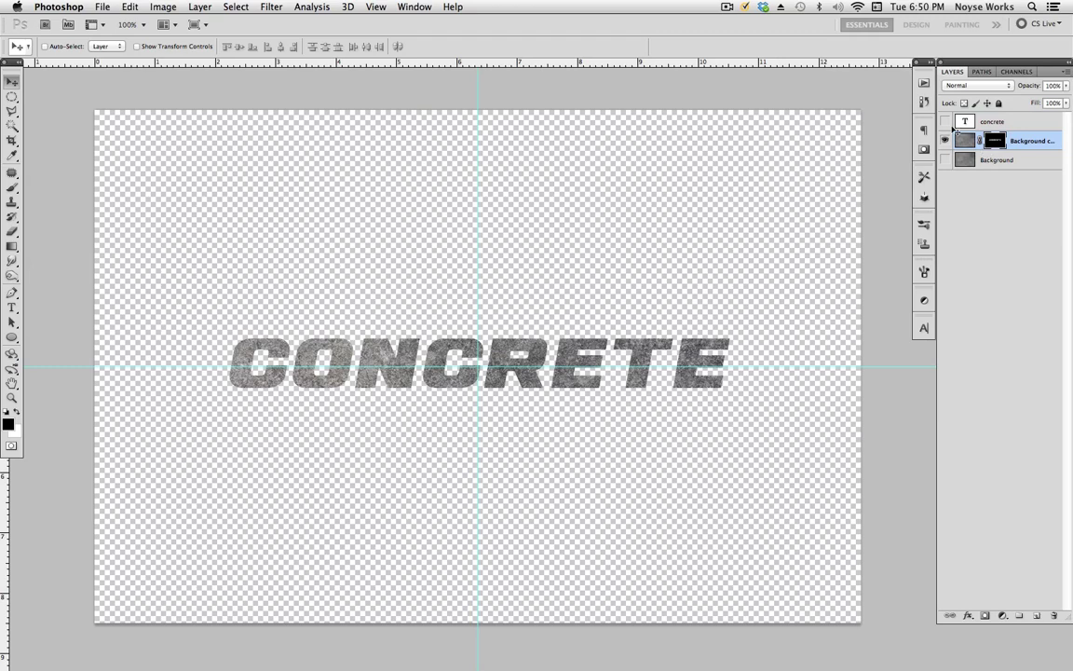
key(super+i)
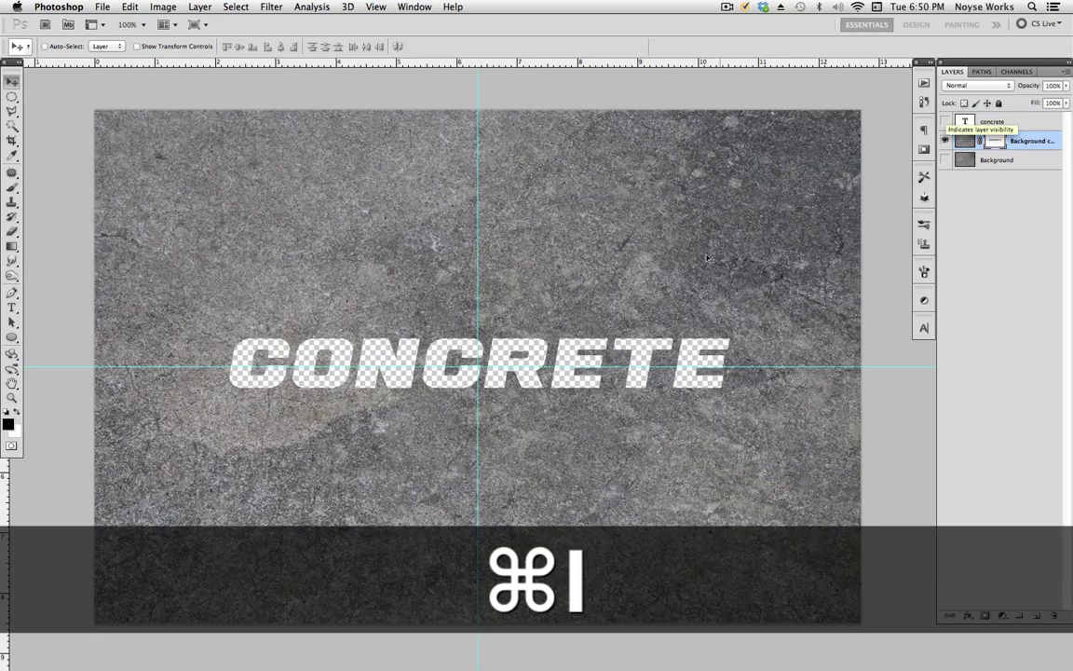
Show the Background layer again, toggling its visibility to check the cut-out letters.
click(947, 161)
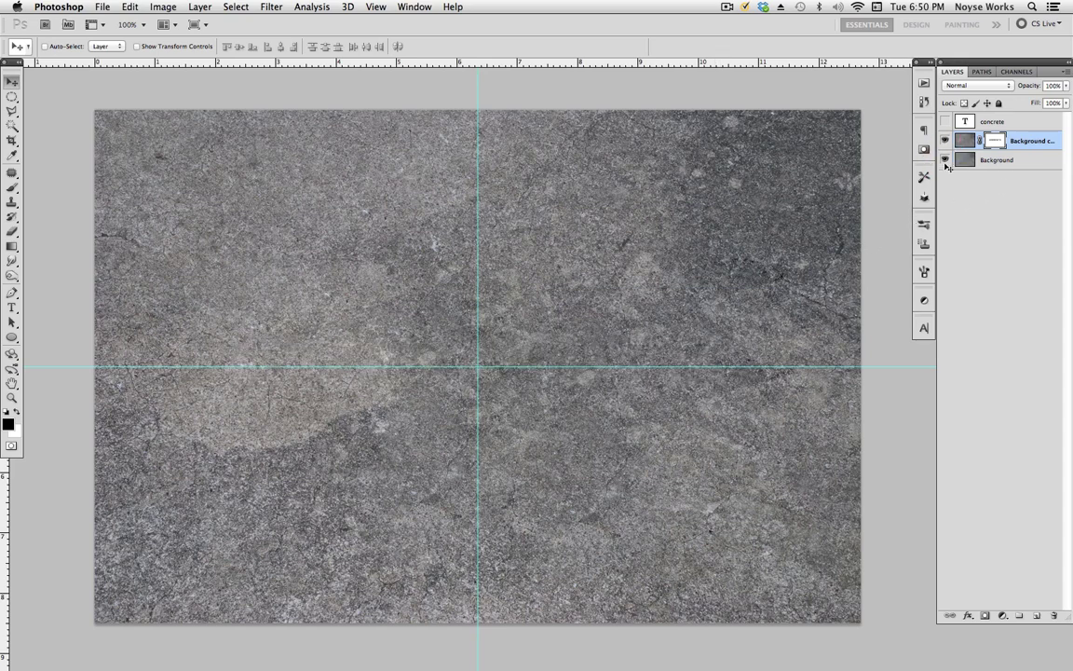
click(947, 161)
click(948, 161)
click(947, 162)
click(948, 161)
Add a Levels adjustment layer directly above the Background layer, keeping its default settings.
click(1004, 161)
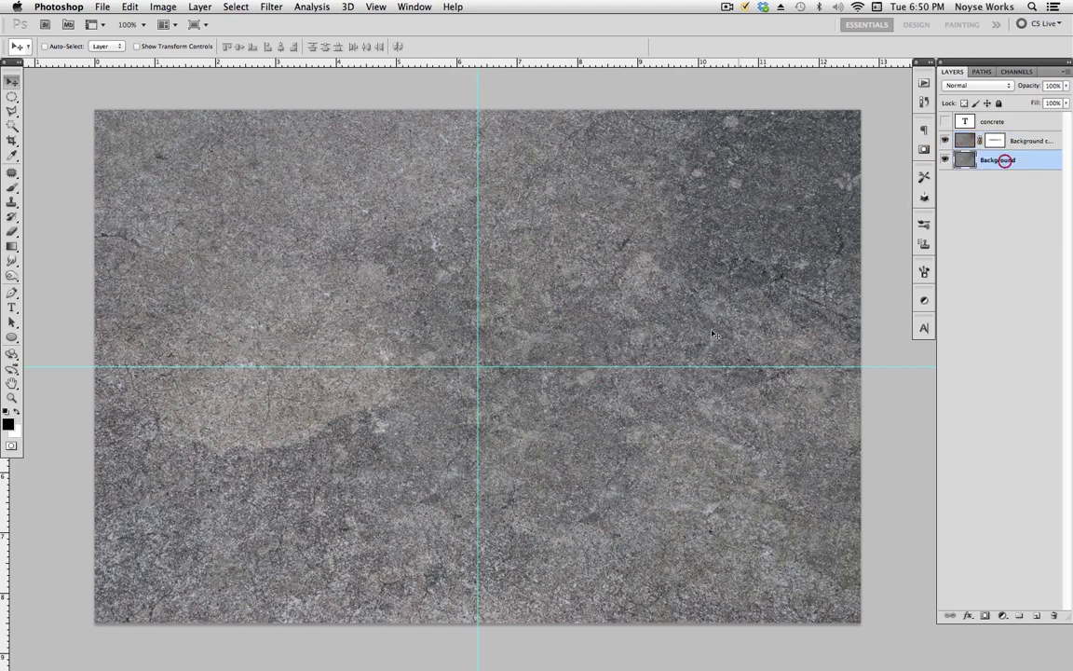
click(1004, 616)
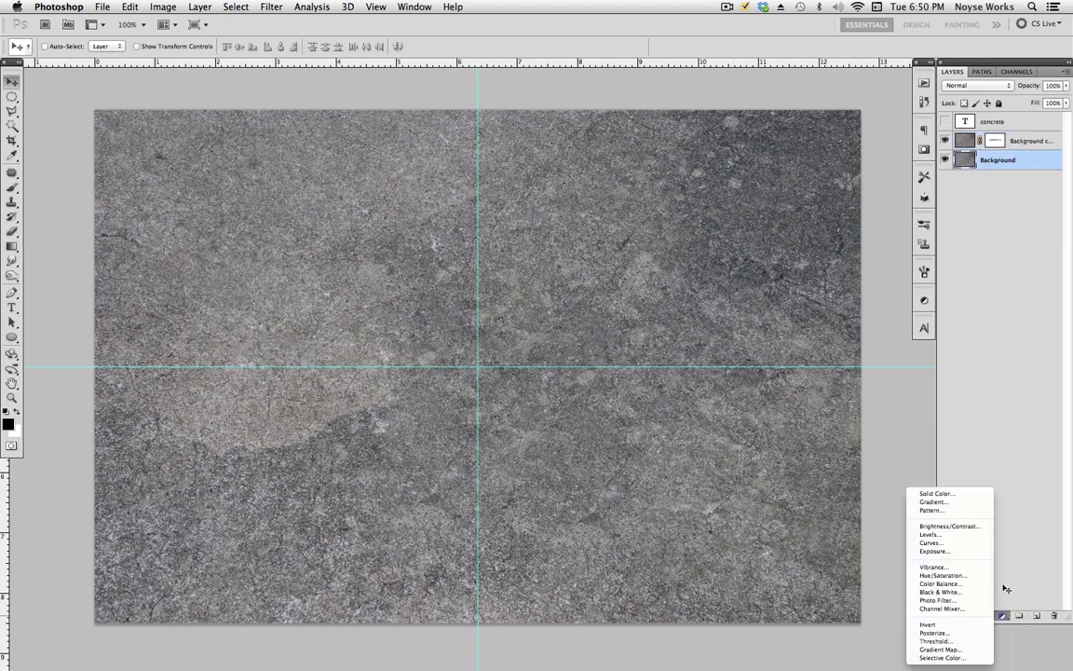
click(958, 534)
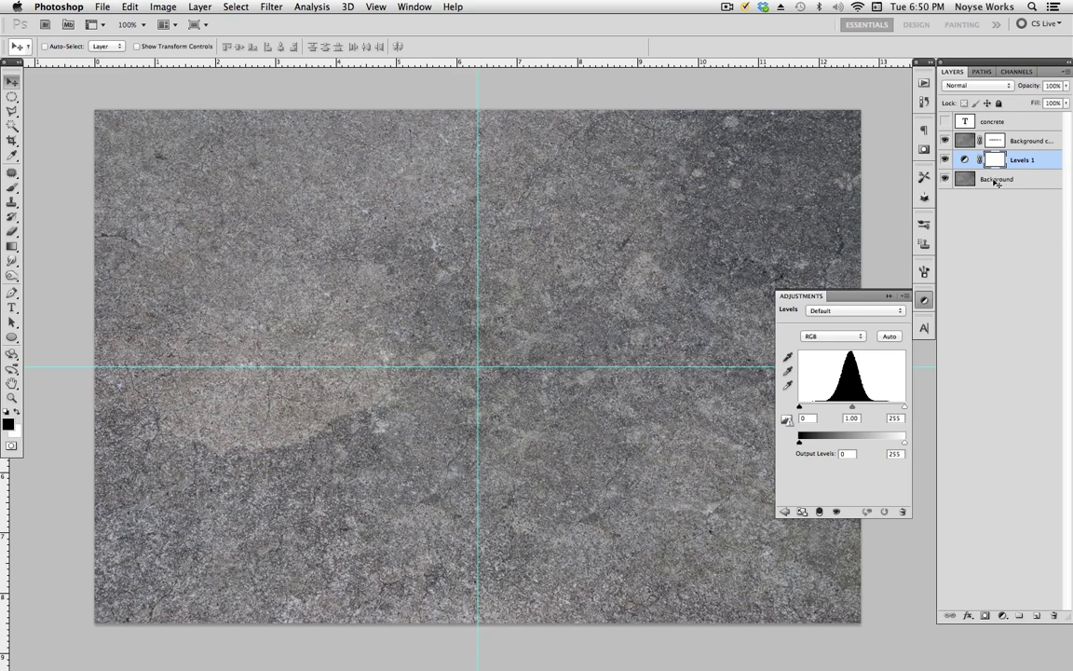
click(925, 299)
Rename the Background layer as concrete1.
double_click(998, 179)
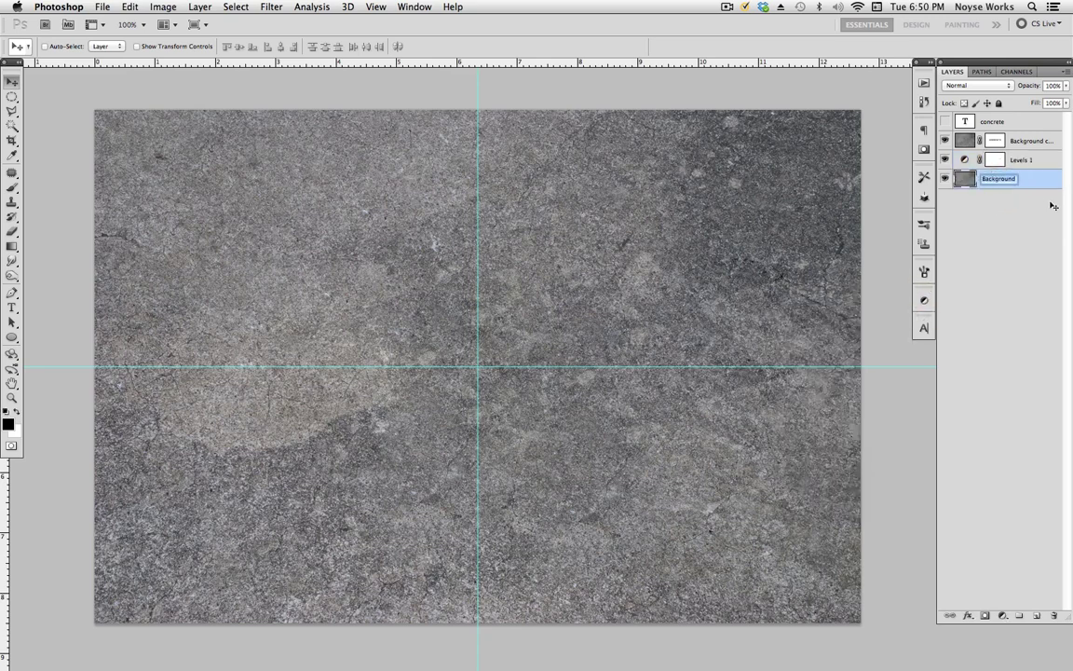
click(1021, 161)
click(1000, 183)
double_click(1000, 181)
text(concrete)
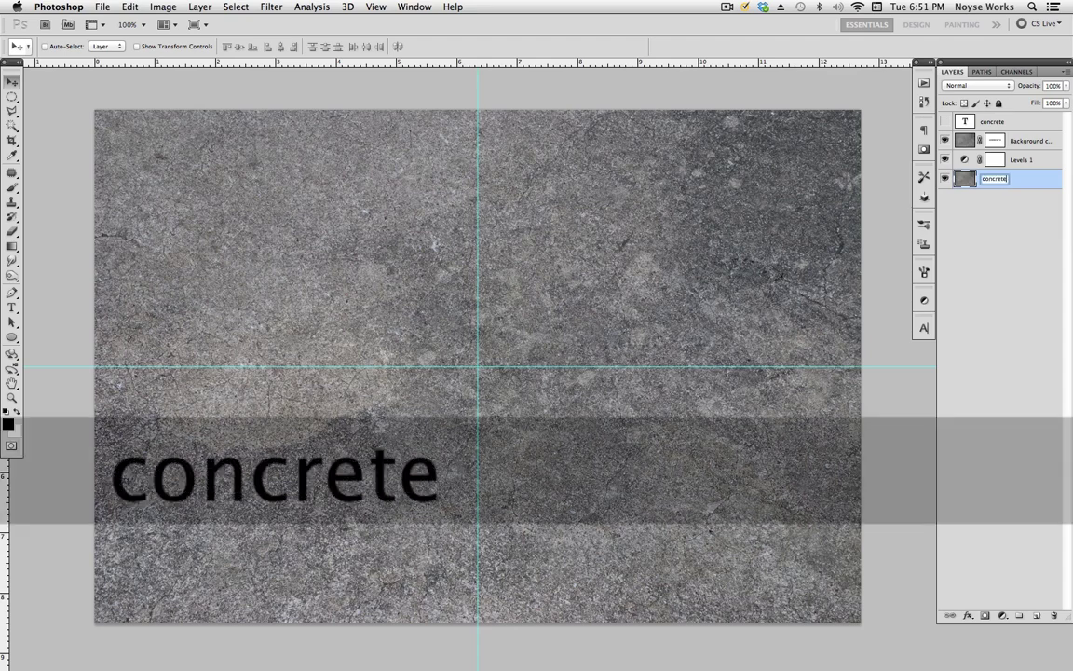
key(Return)
text(1)
key(Return)
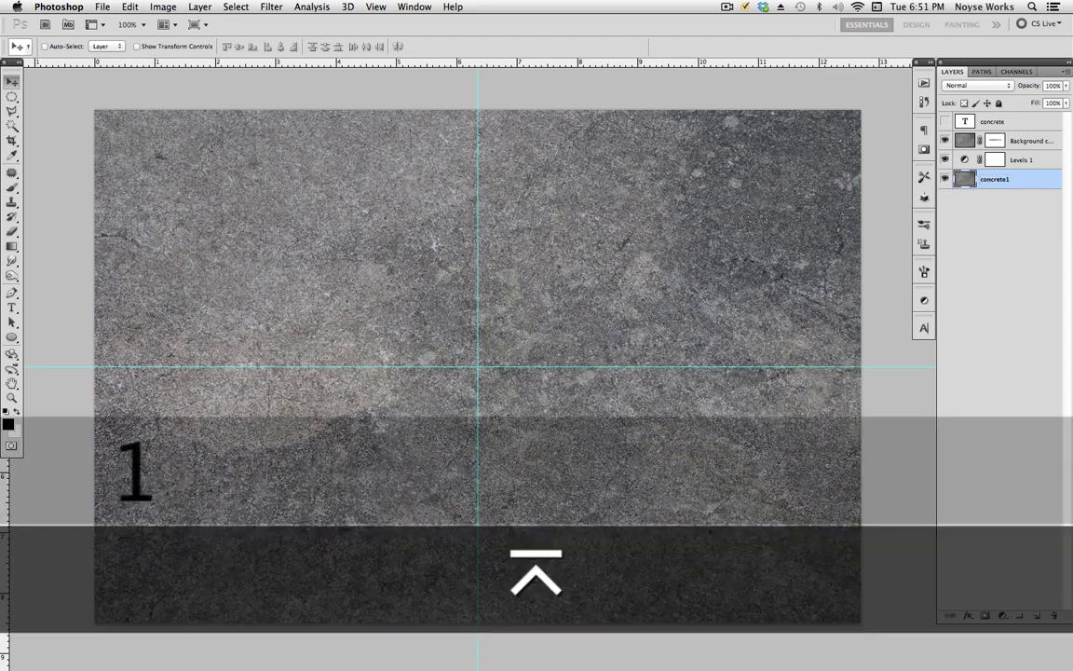
Rename the masked Background copy layer as concrete2.
double_click(1024, 143)
text(co)
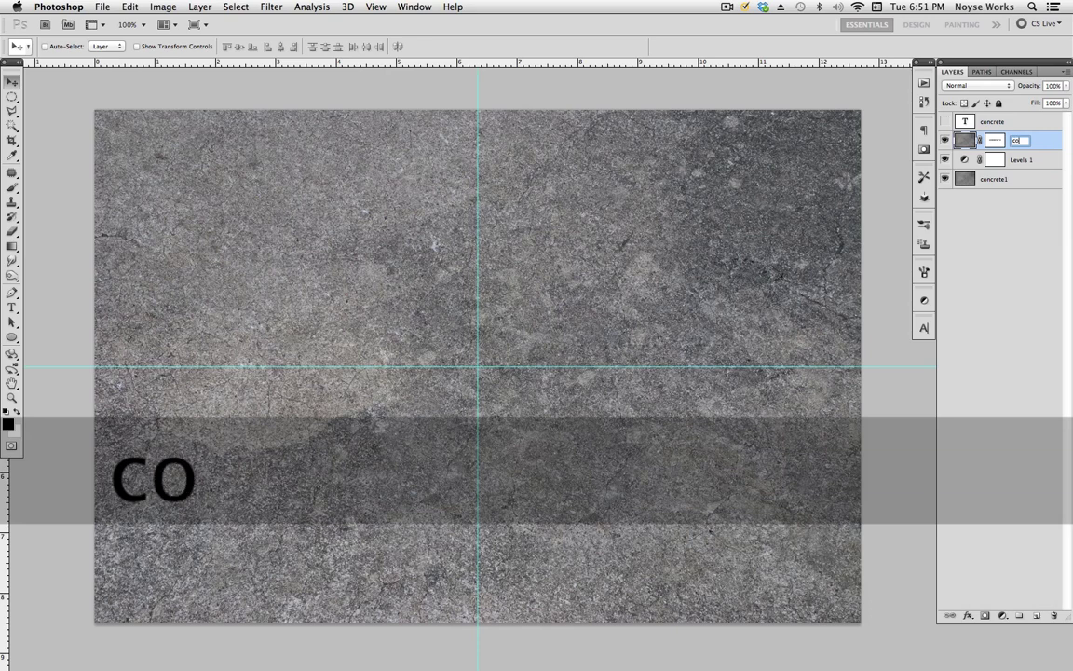
text(ncrete2)
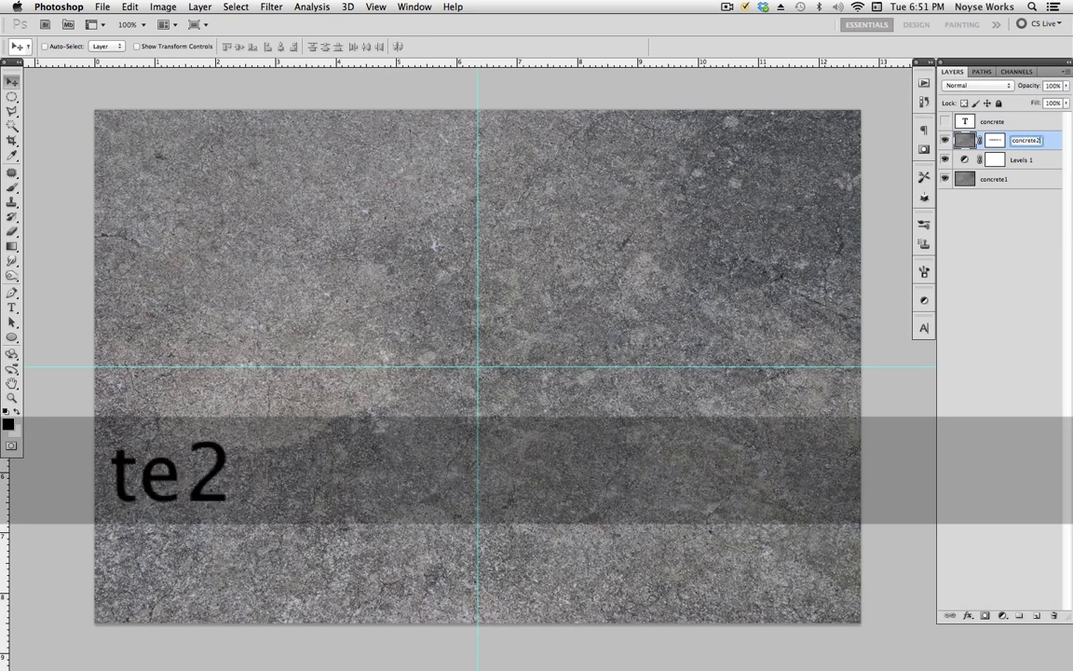
key(Return)
click(994, 311)
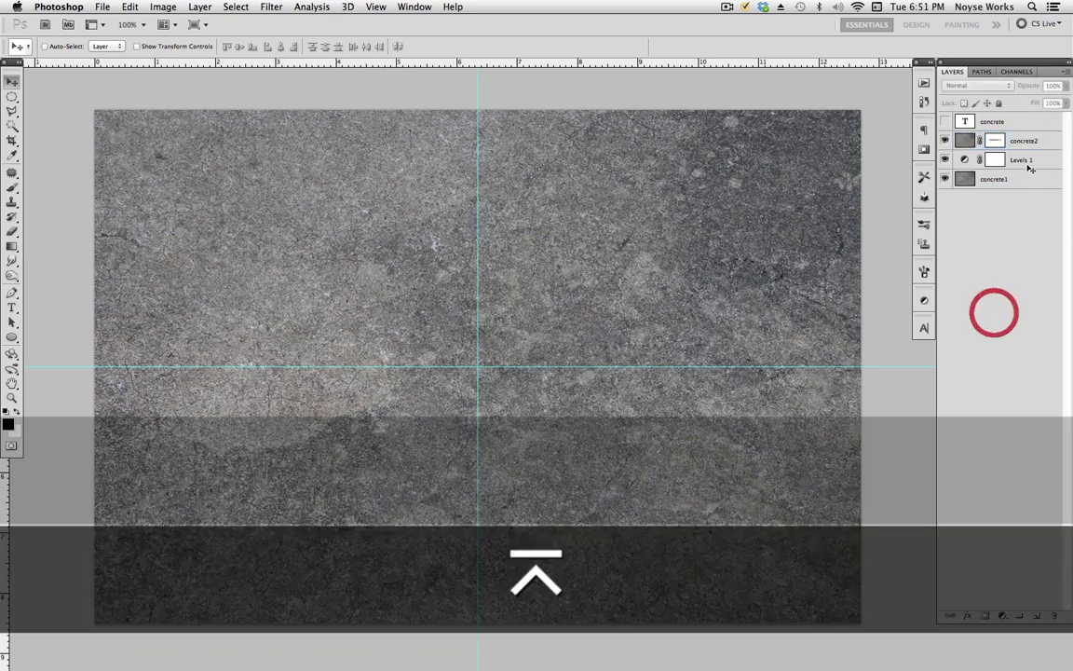
Darken the CONCRETE letters by setting the Levels 1 adjustment layer's midtone input to 0.42.
click(981, 160)
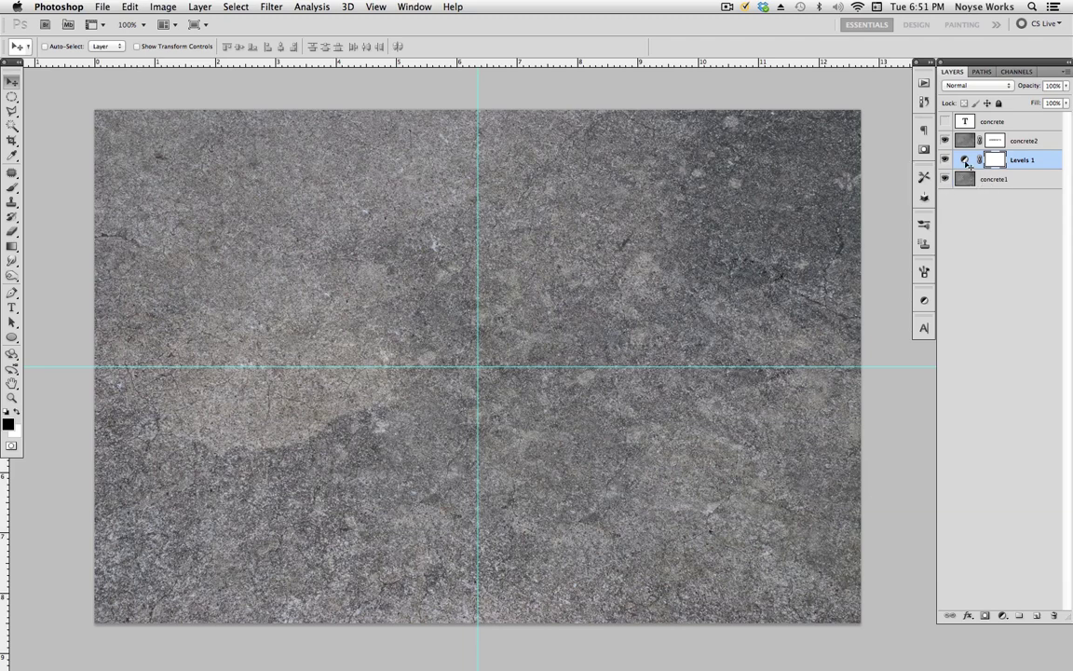
click(967, 162)
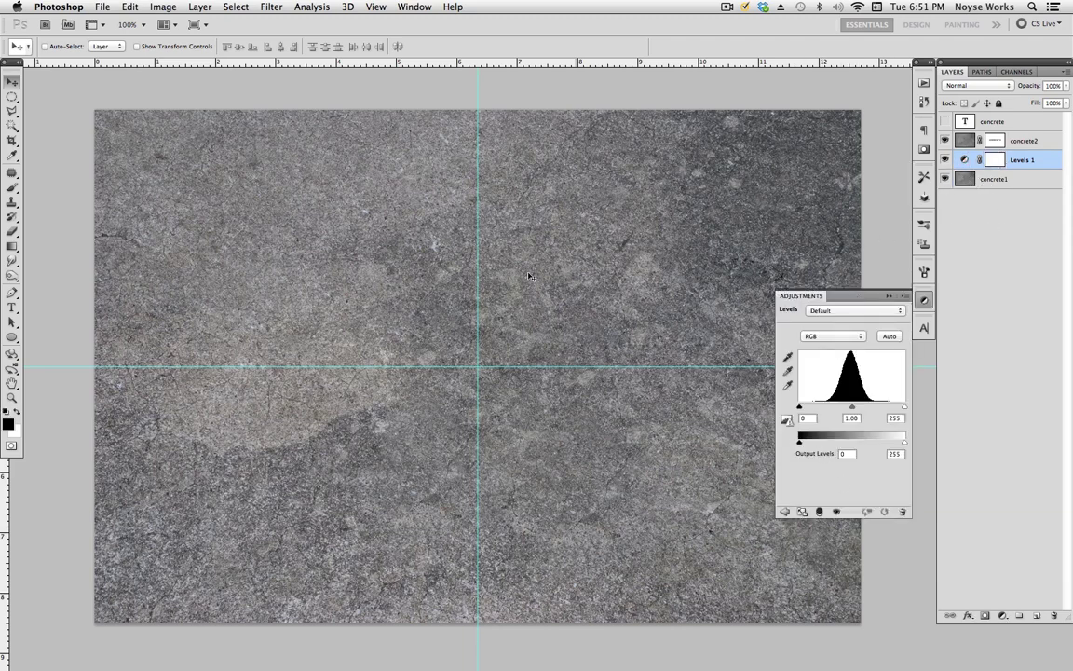
drag(853, 410, 878, 411)
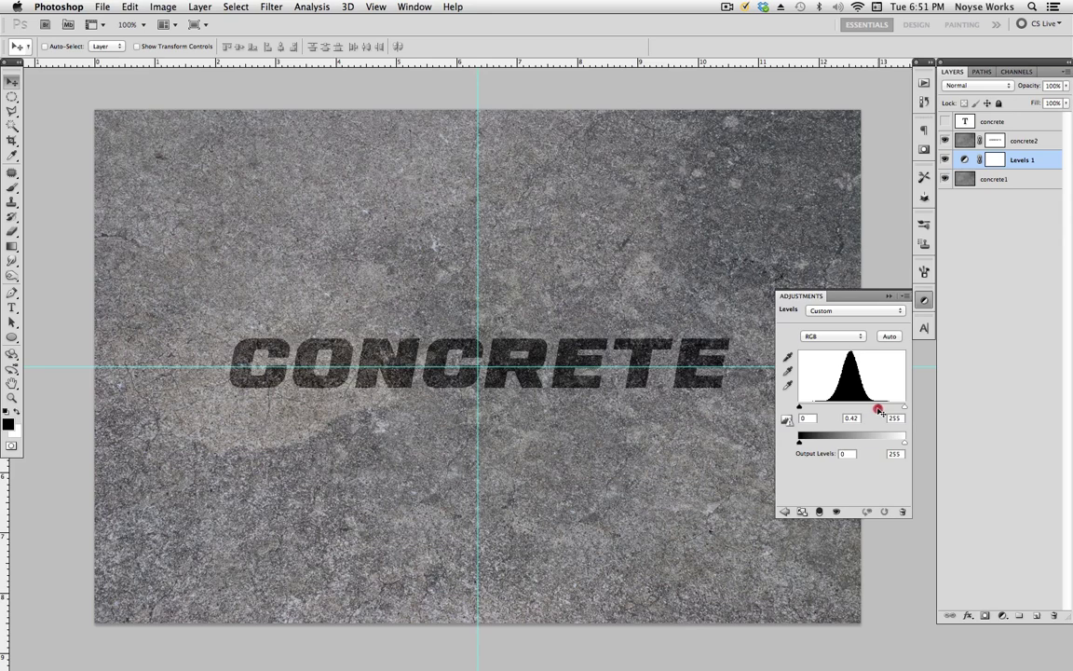
click(925, 301)
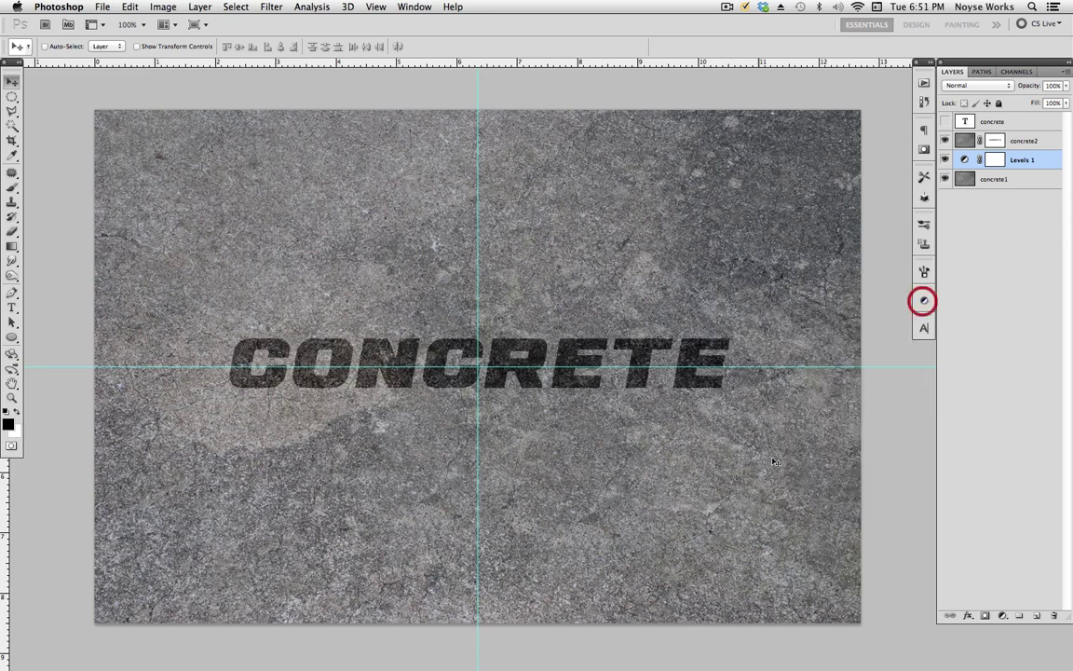
Hide the guides on the canvas and save the document.
key(super+s)
key(super+h)
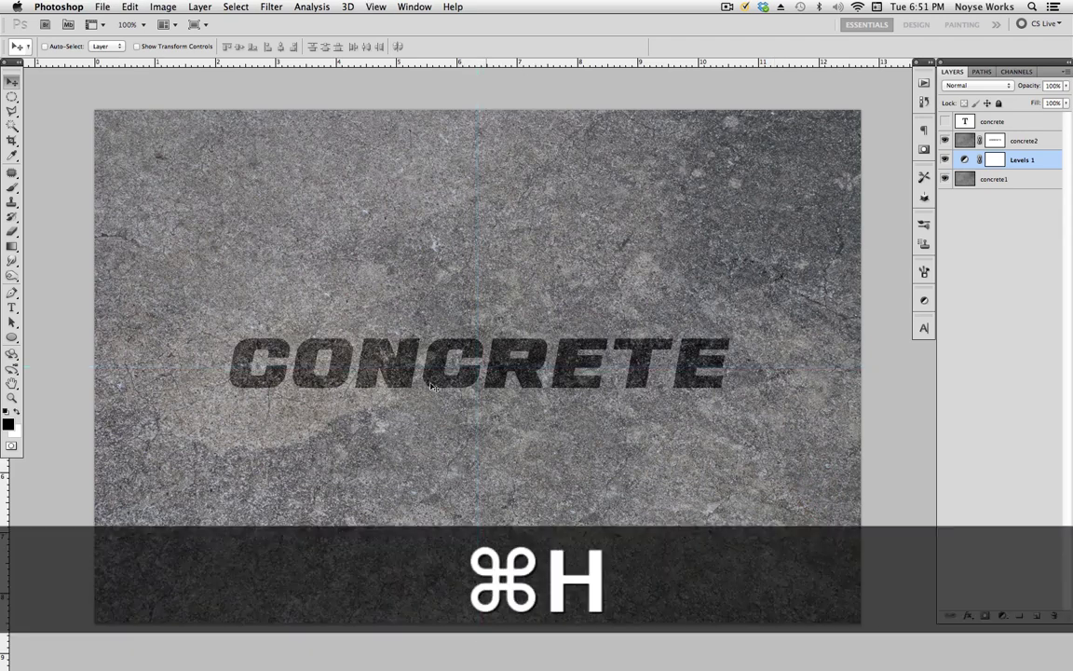
key(super+s)
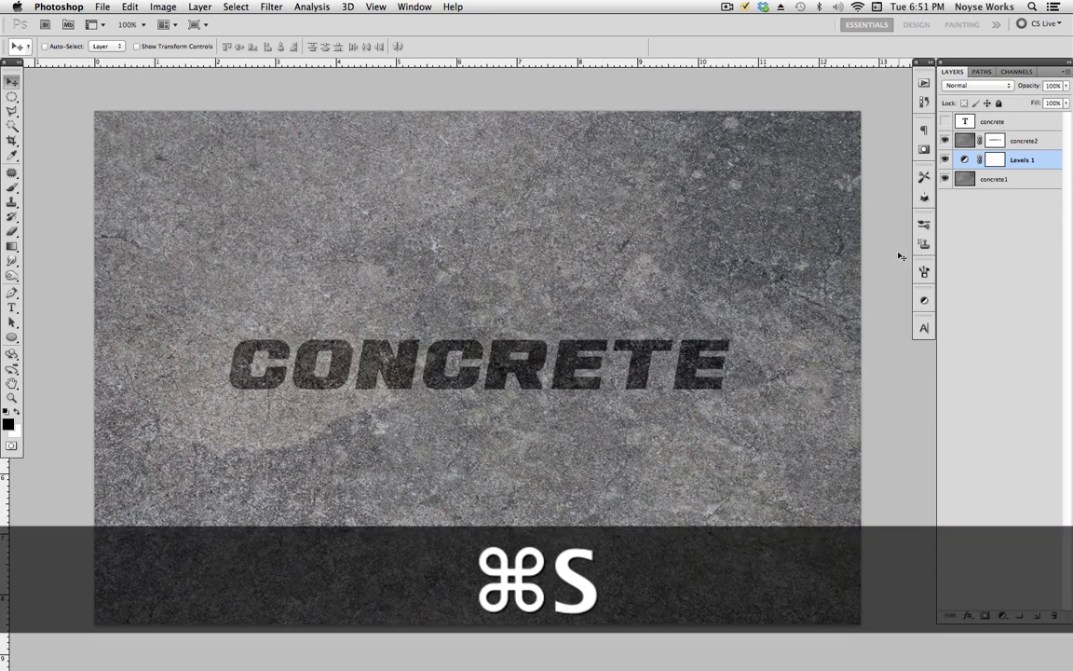
Group the Levels 1 and concrete1 layers and name the group concrete1.
shift+click(1023, 177)
shift+click(1025, 158)
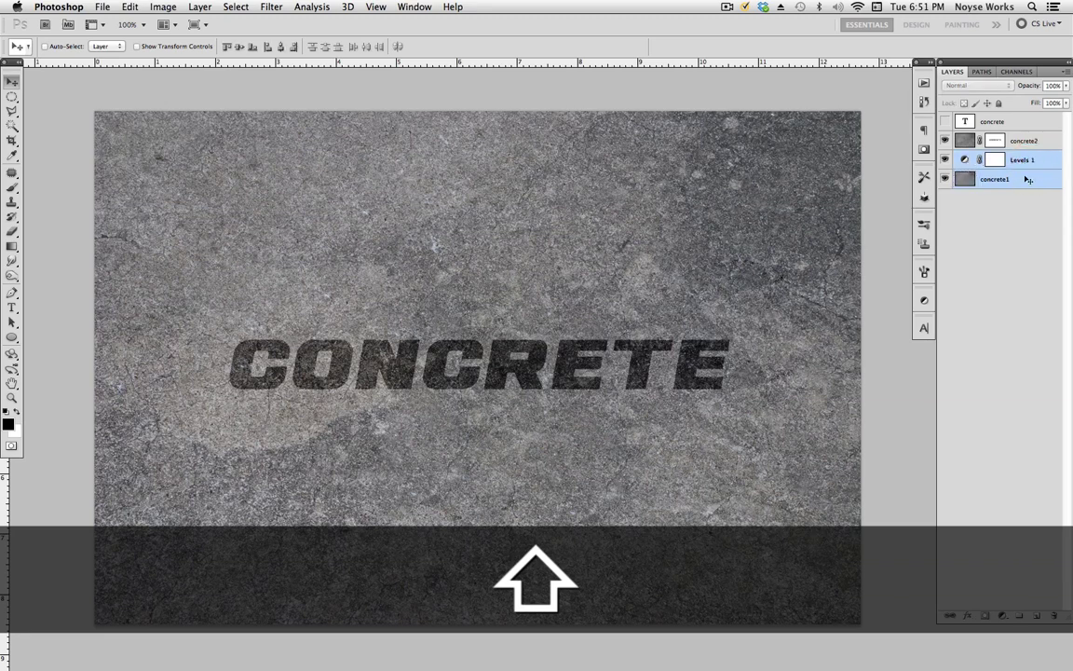
key(super)
key(super+g)
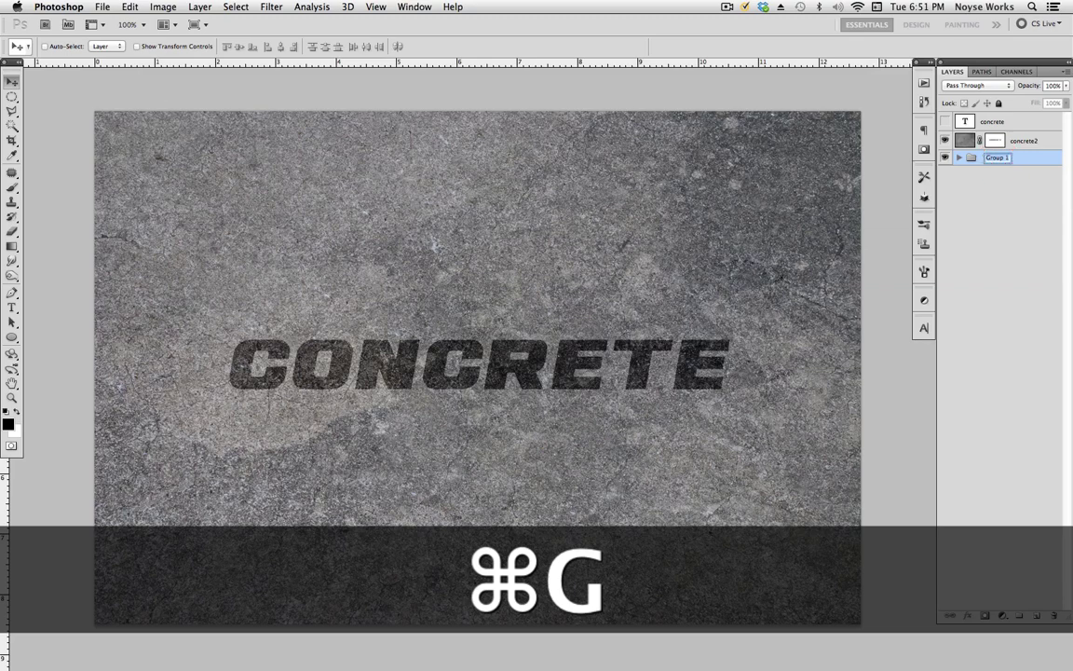
text(concrete1)
key(Return)
Put the masked concrete2 layer into its own group named concrete2 and collapse the group.
click(1034, 142)
key(super+g)
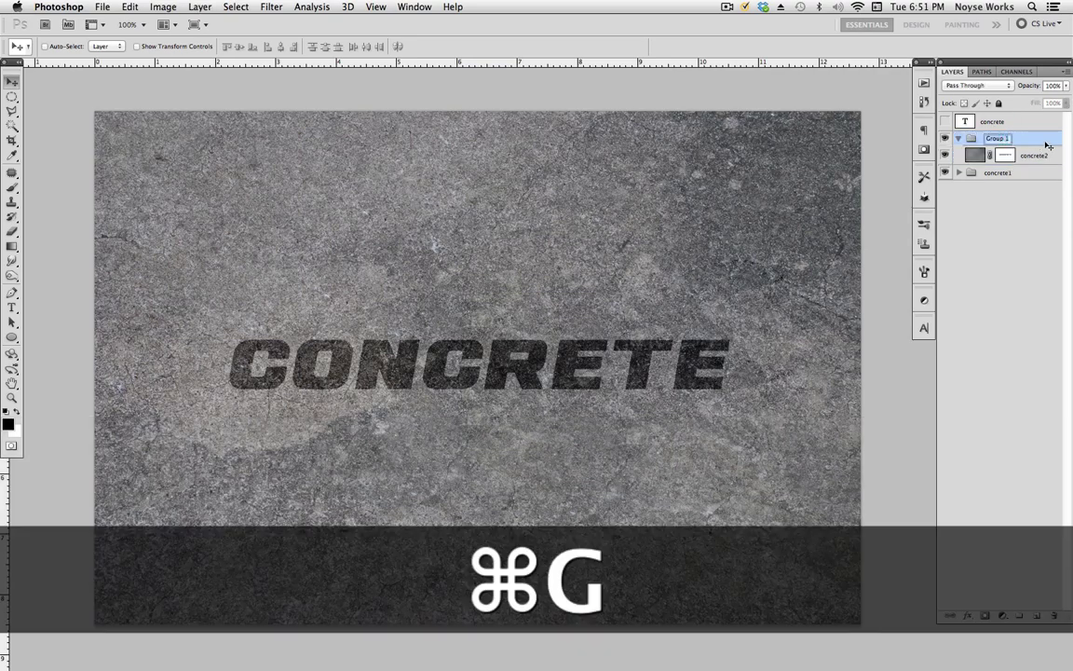
text(concrete2)
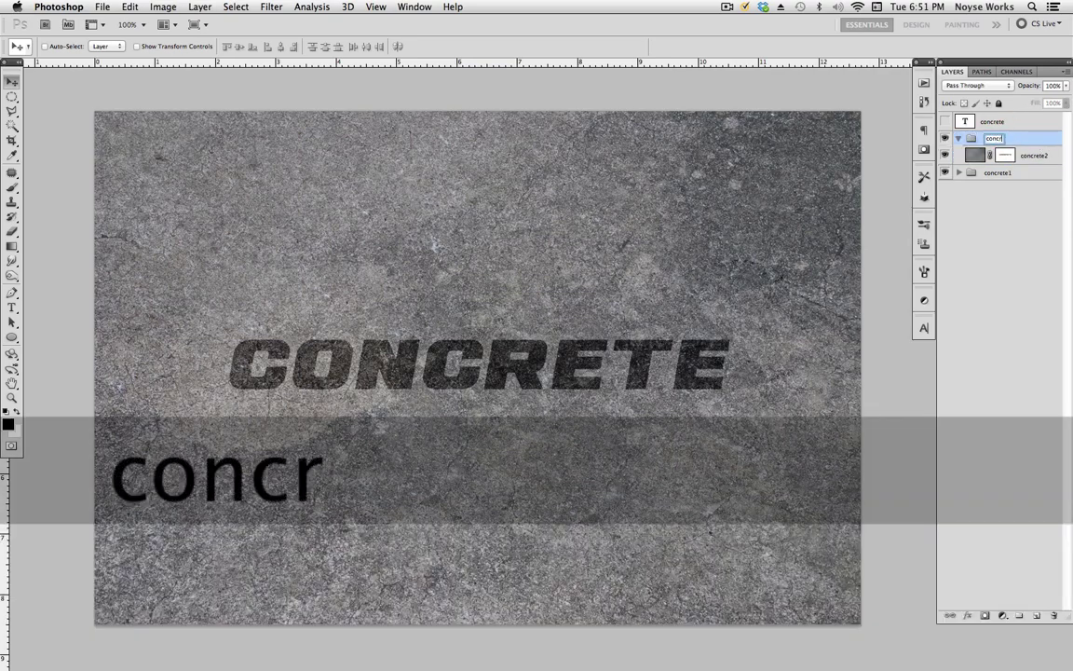
key(Return)
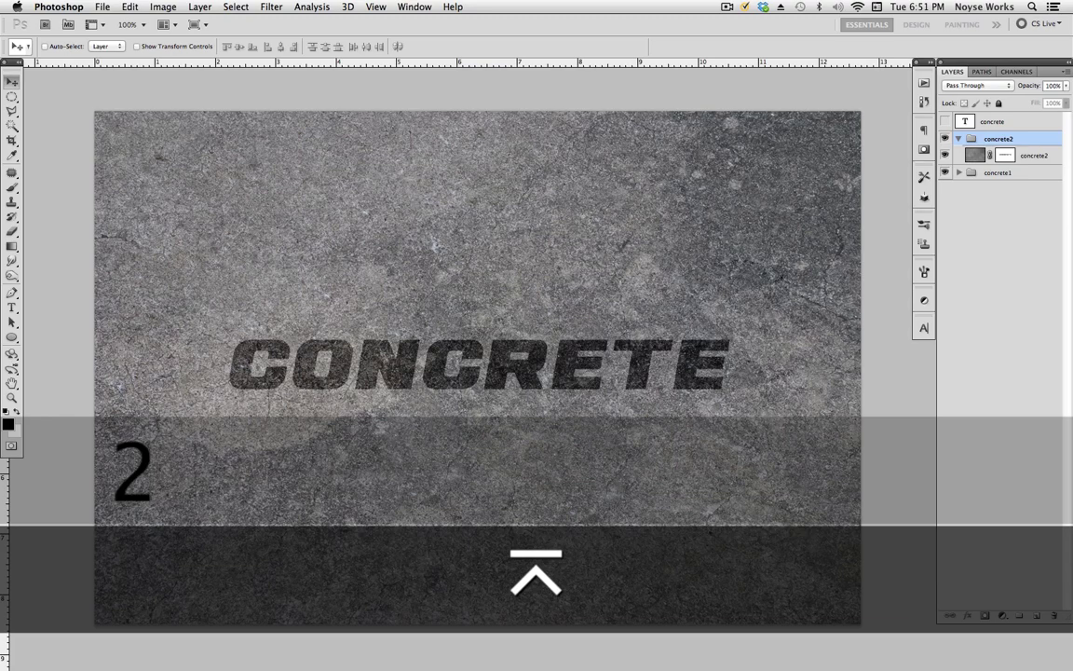
click(959, 138)
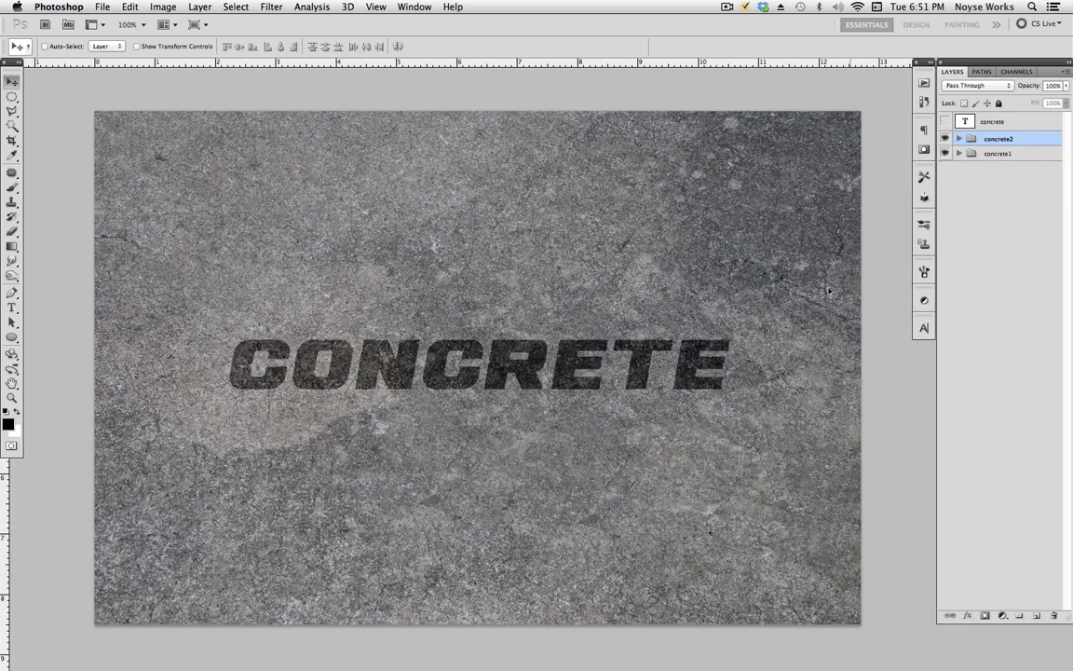
drag(704, 445, 709, 448)
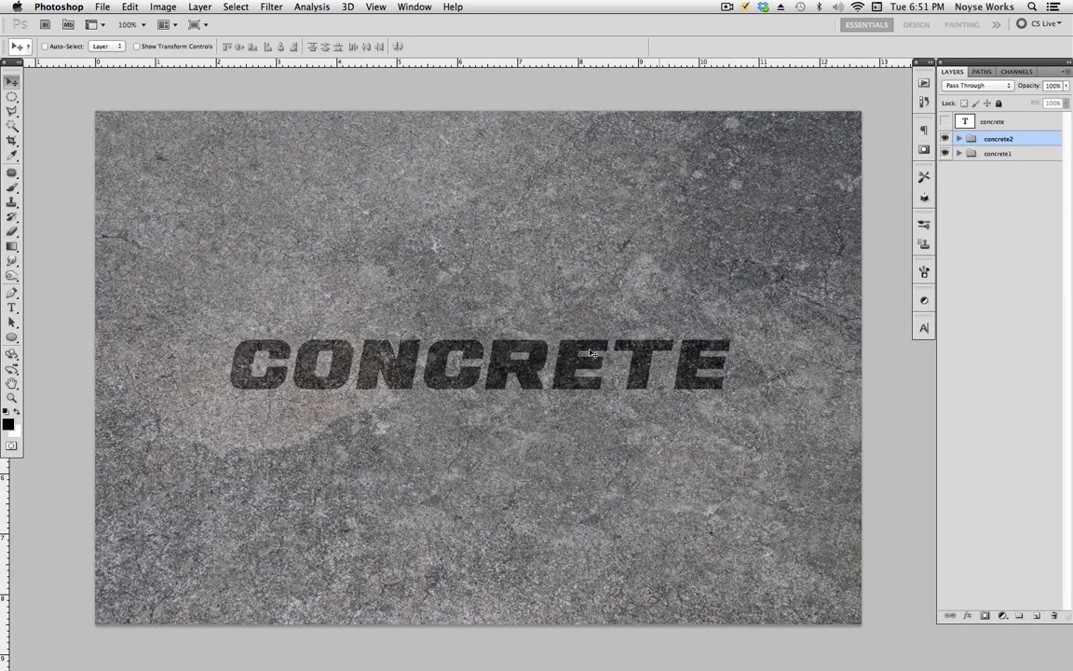
Add a new layer above the concrete2 group and fill it with black (000000).
click(1039, 617)
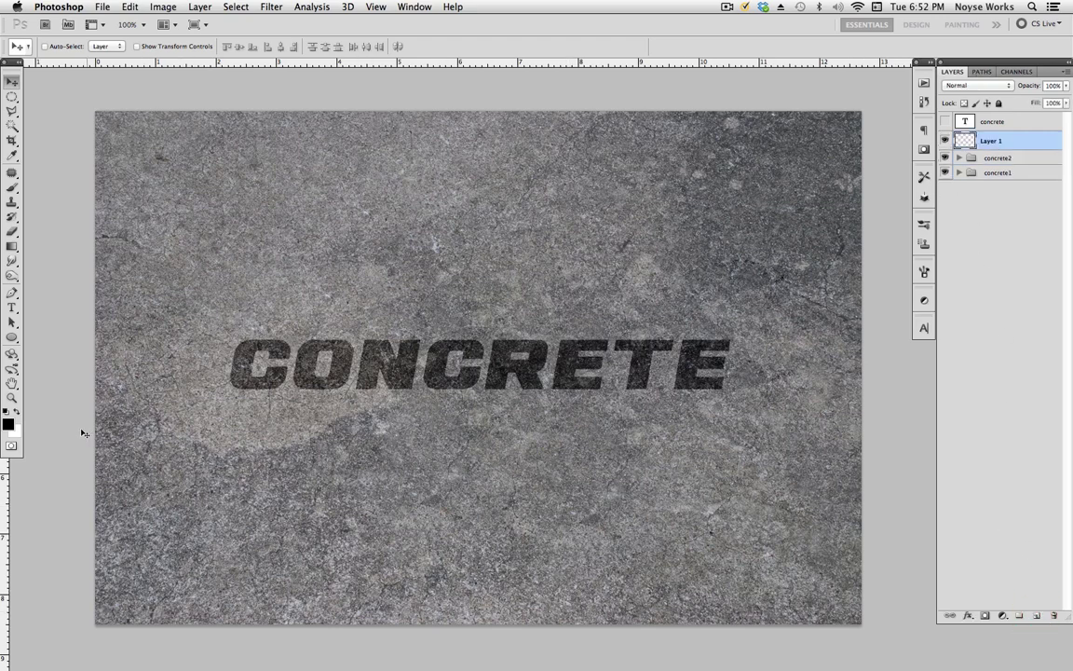
click(10, 424)
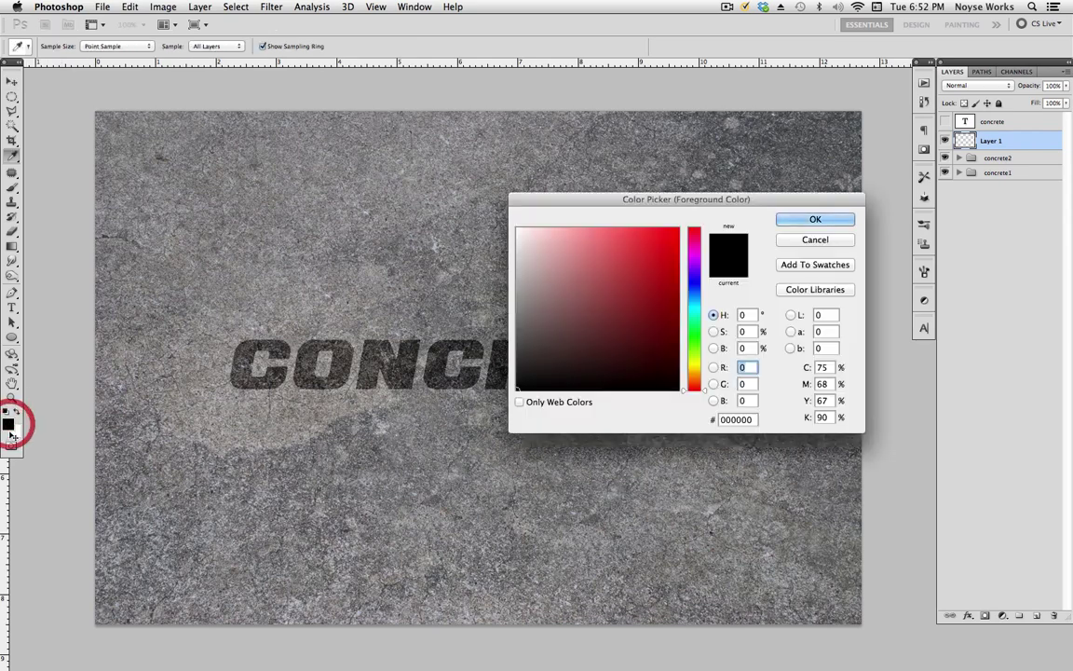
click(827, 220)
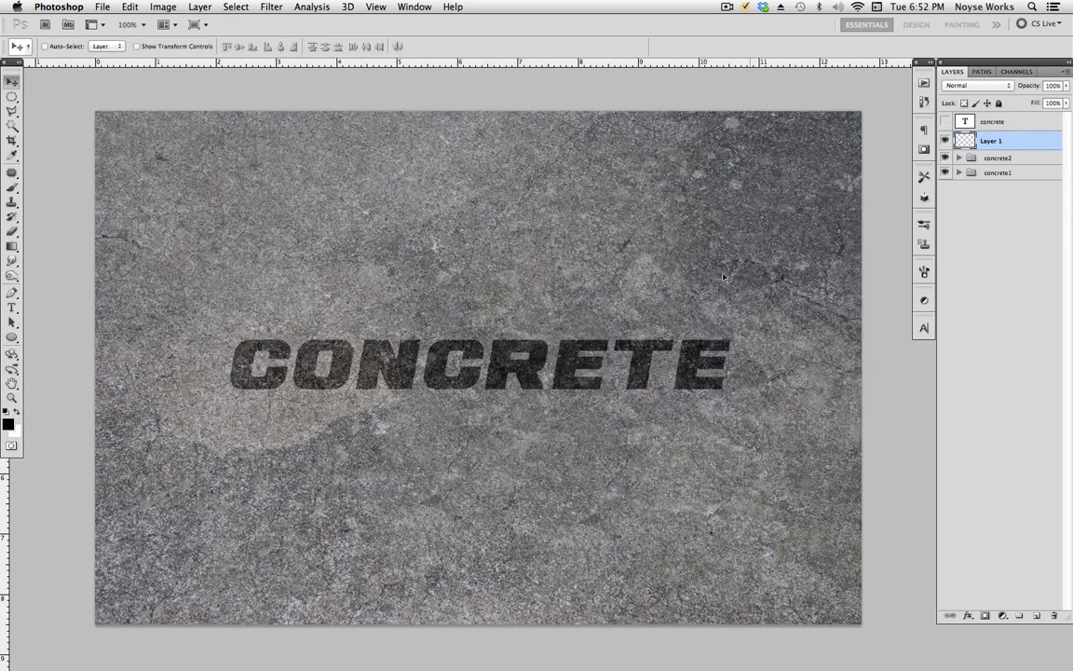
key(alt+BackSpace)
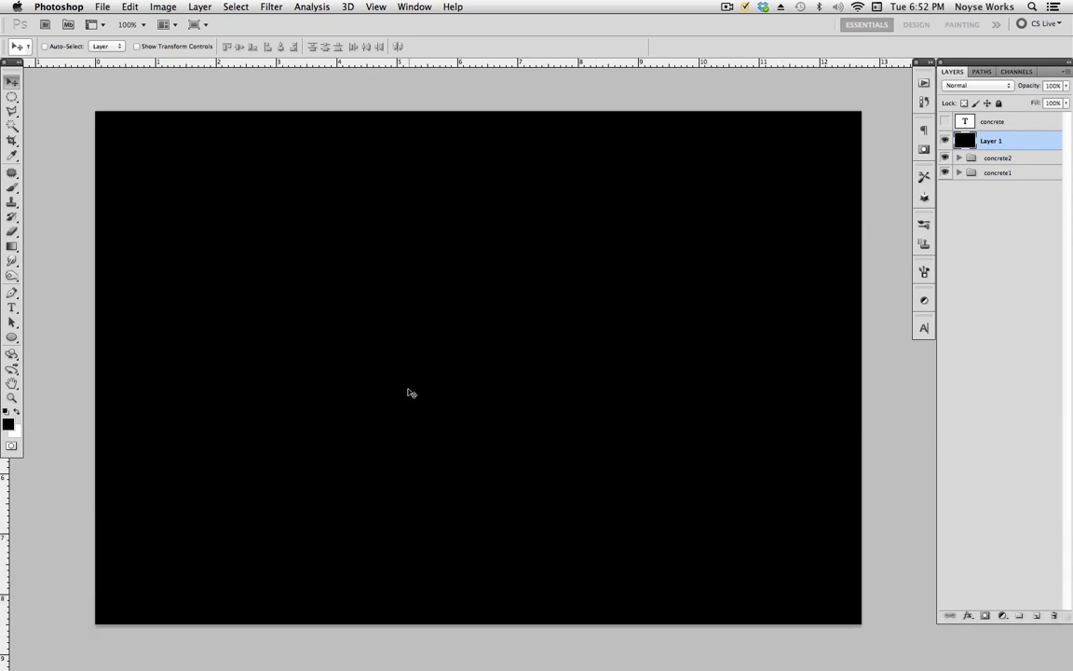
Set up the Eraser with a soft 1000 px brush at 0% hardness.
key(e)
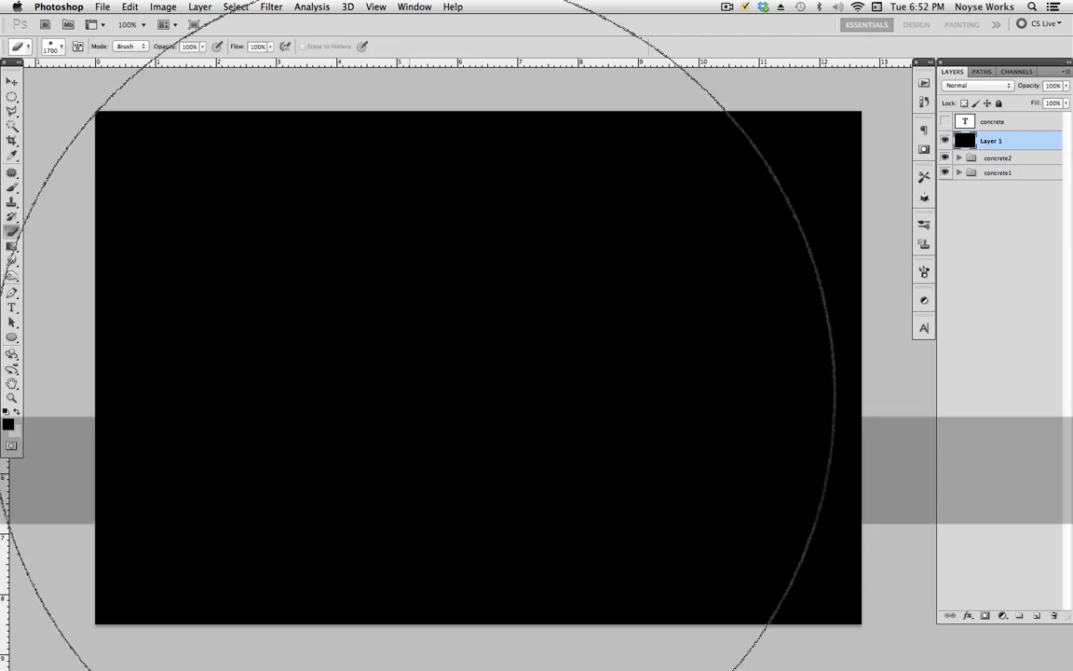
key(bracketleft)
key(bracketleft)
key(bracketleft)
key(bracketleft)
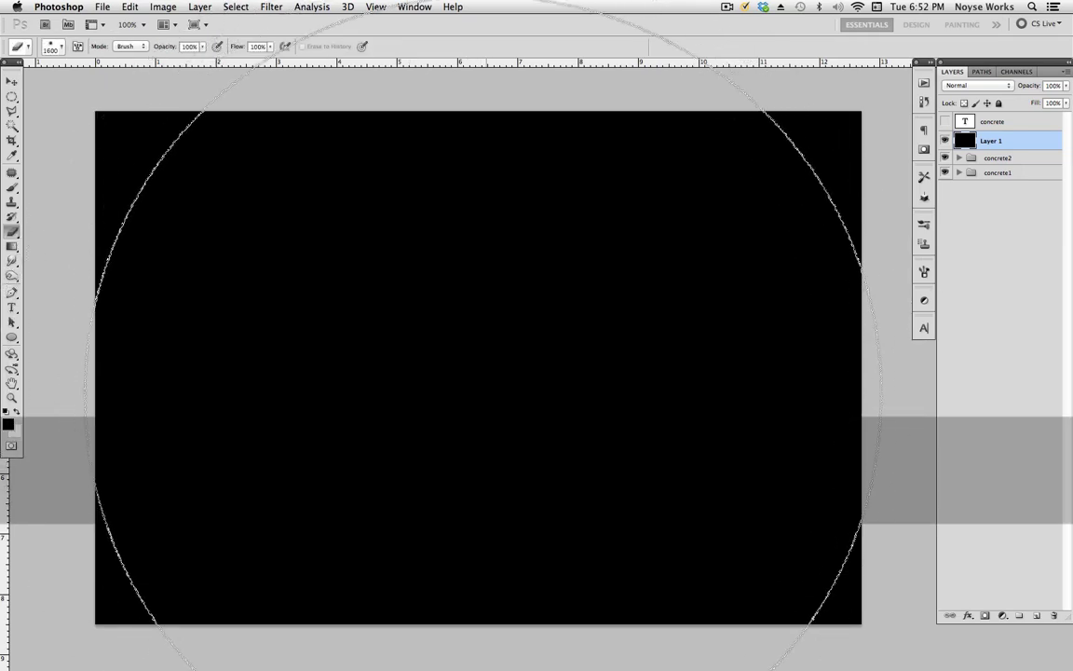
key(bracketleft)
key(bracketleft)
key(bracketleft)
key(bracketleft)
key(bracketright)
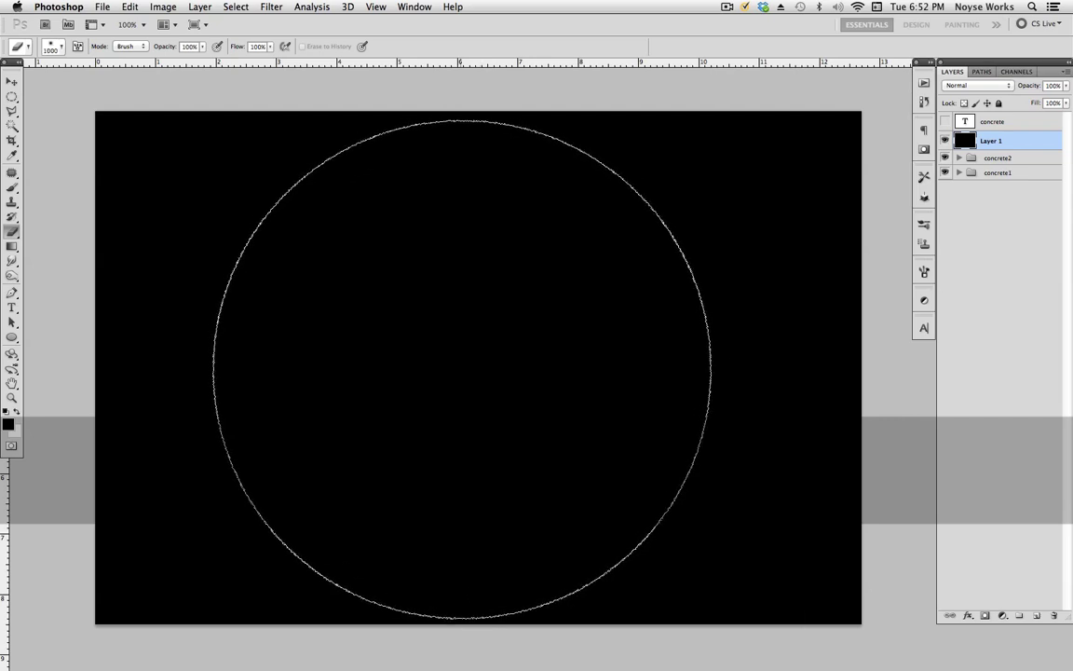
click(61, 45)
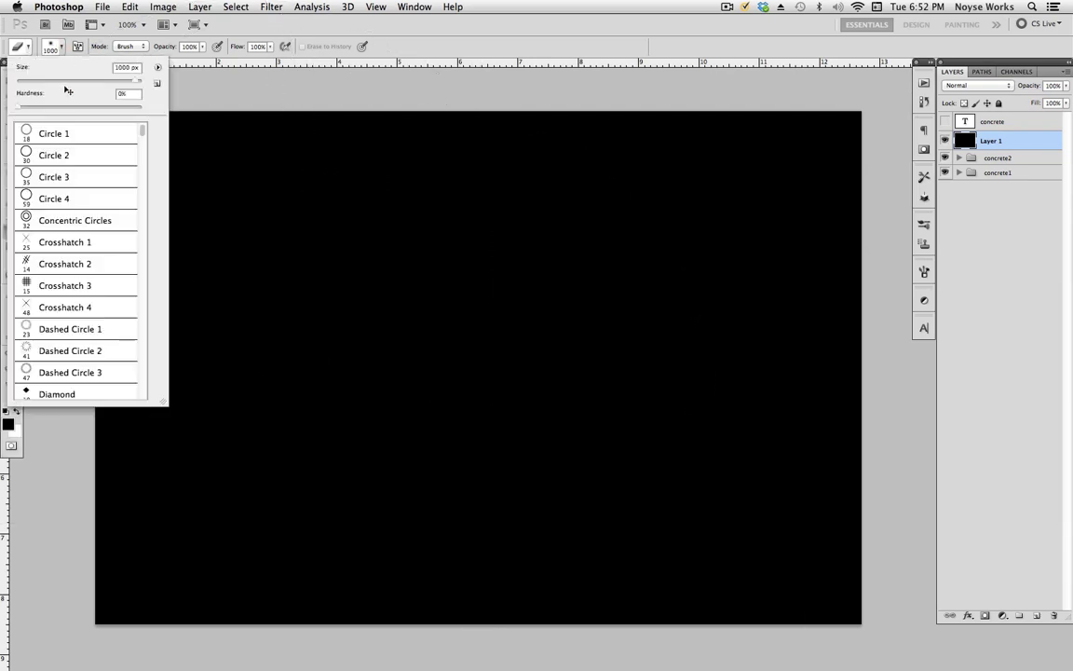
key(Return)
Erase the middle of the black layer around the CONCRETE letters to form a dark vignette, undoing the last dab.
click(471, 354)
click(385, 365)
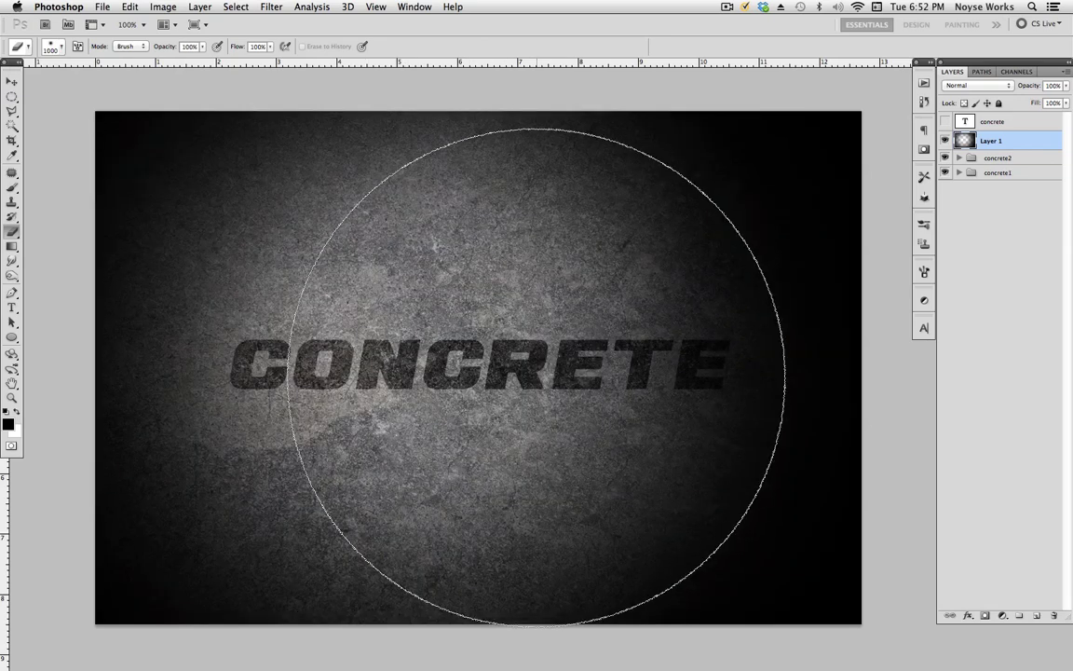
click(531, 345)
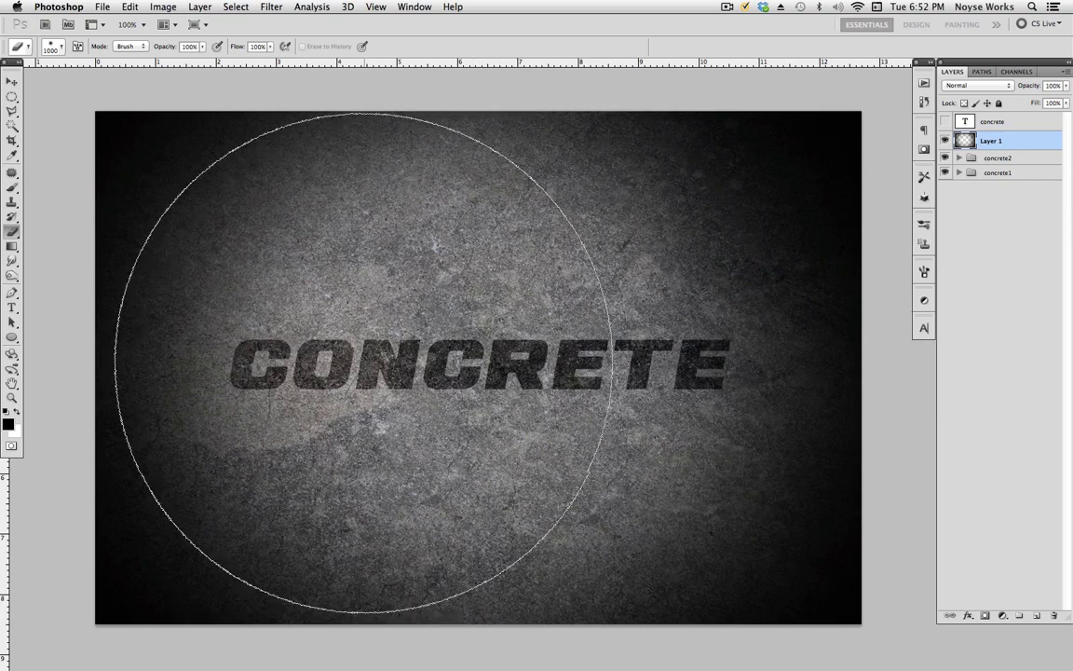
click(596, 354)
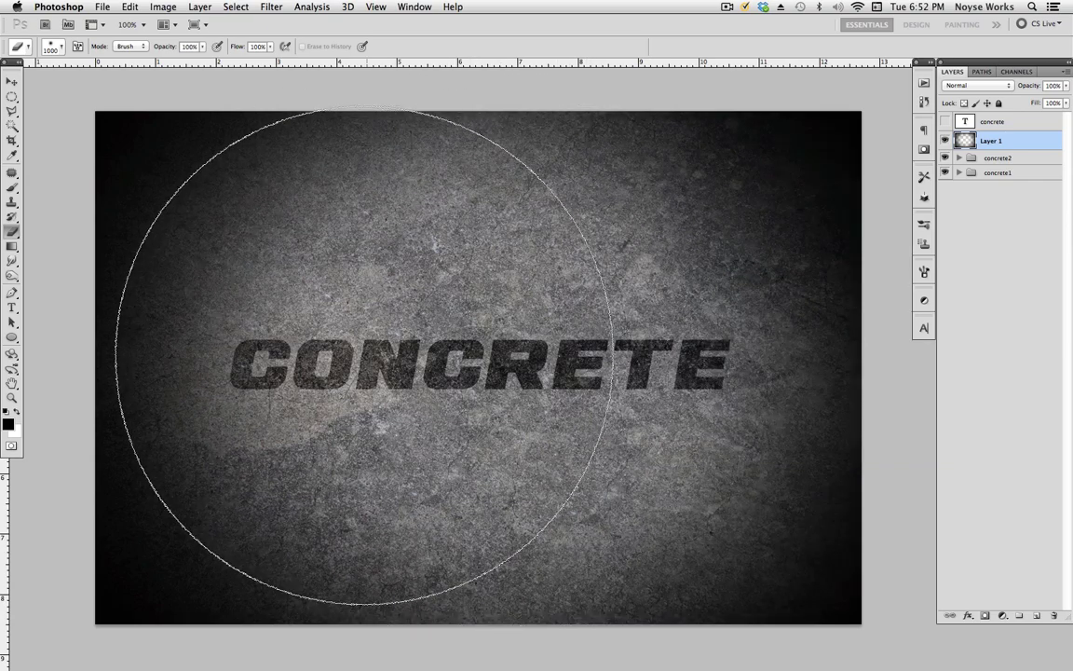
click(363, 379)
key(super+z)
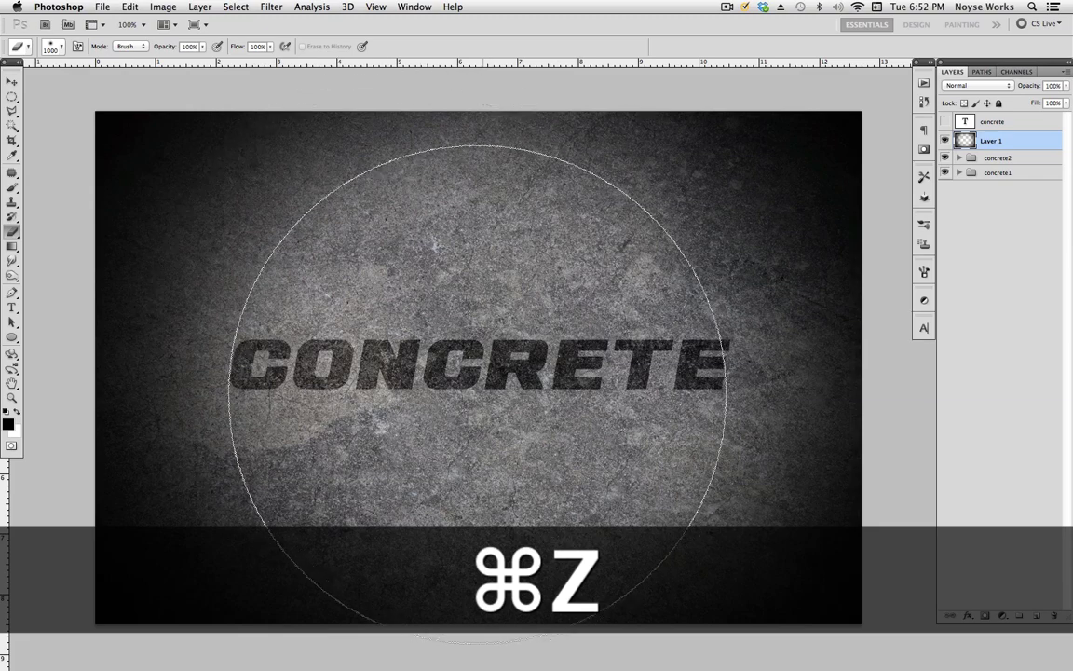
Change the vignette layer's blend mode to Soft Light and duplicate the layer.
key(v)
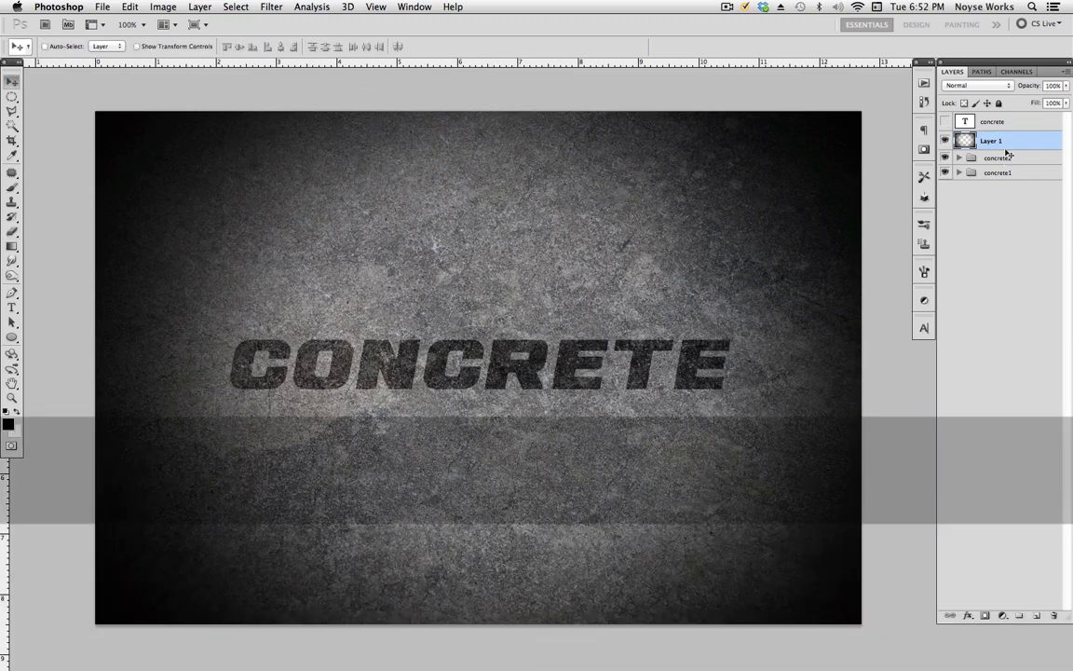
click(979, 86)
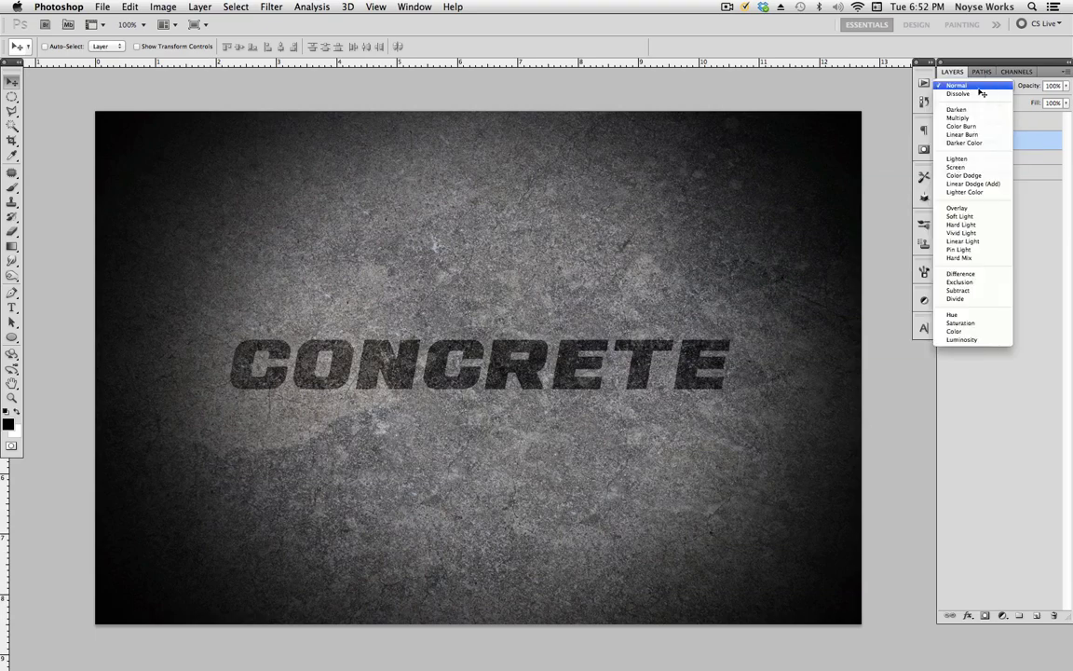
click(960, 216)
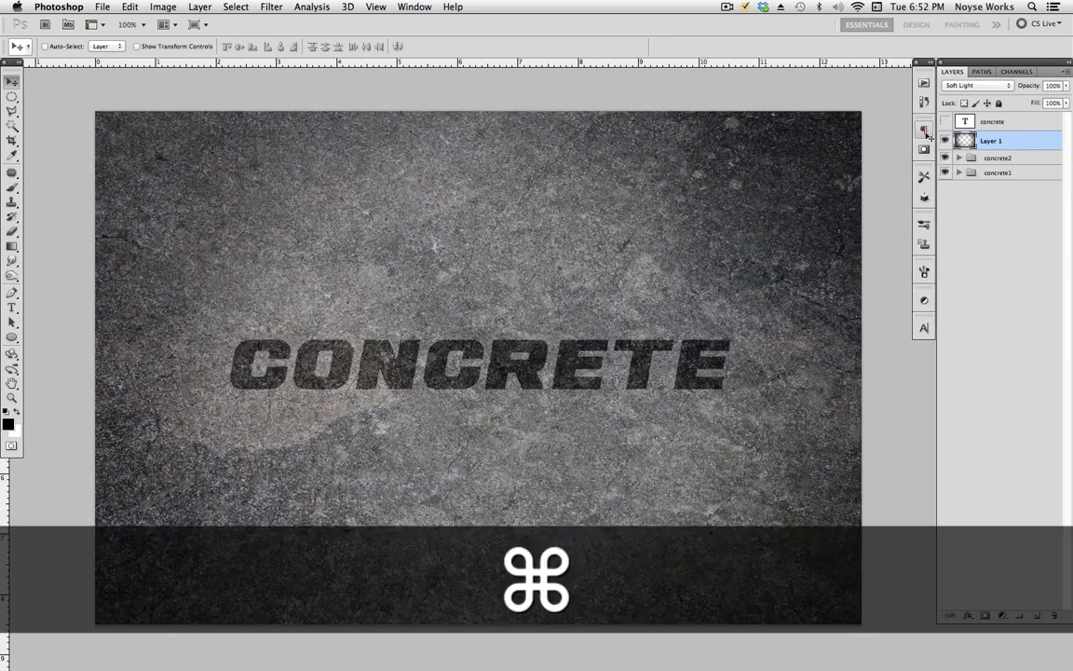
key(super+j)
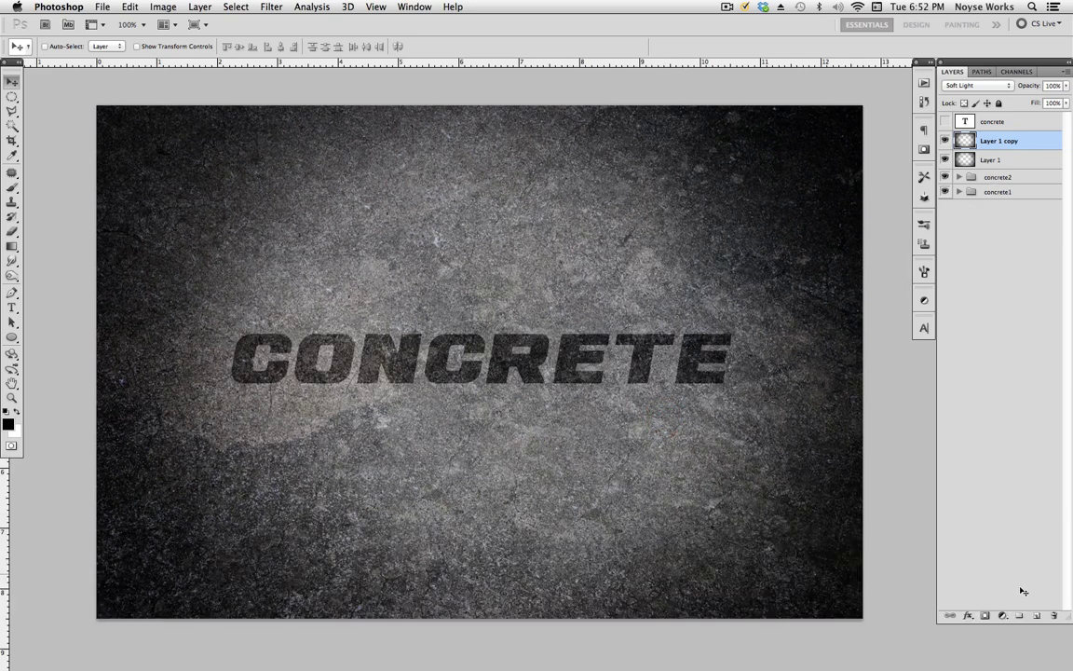
Add a Color Balance adjustment layer with midtones at about +21 toward red and -22 toward yellow, and save the document.
click(1003, 617)
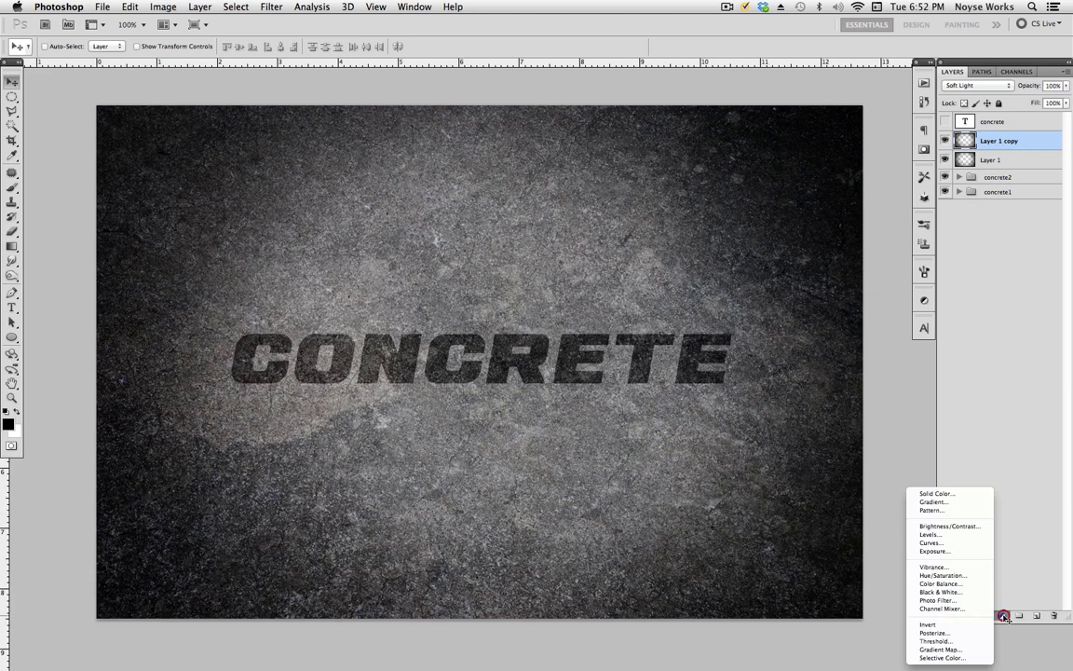
click(960, 584)
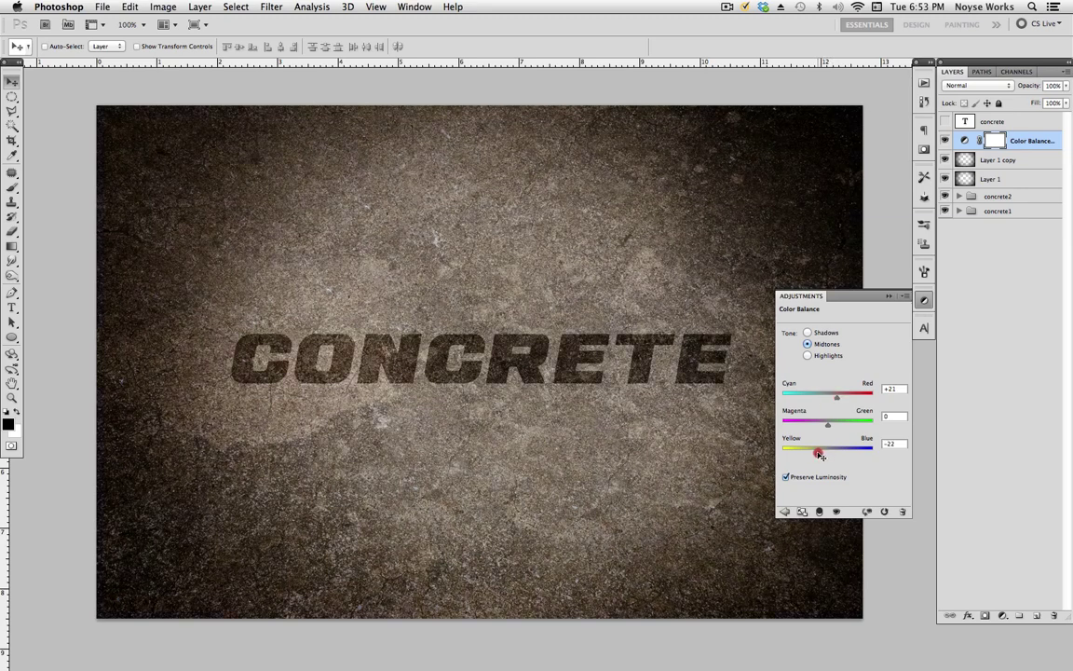
click(839, 275)
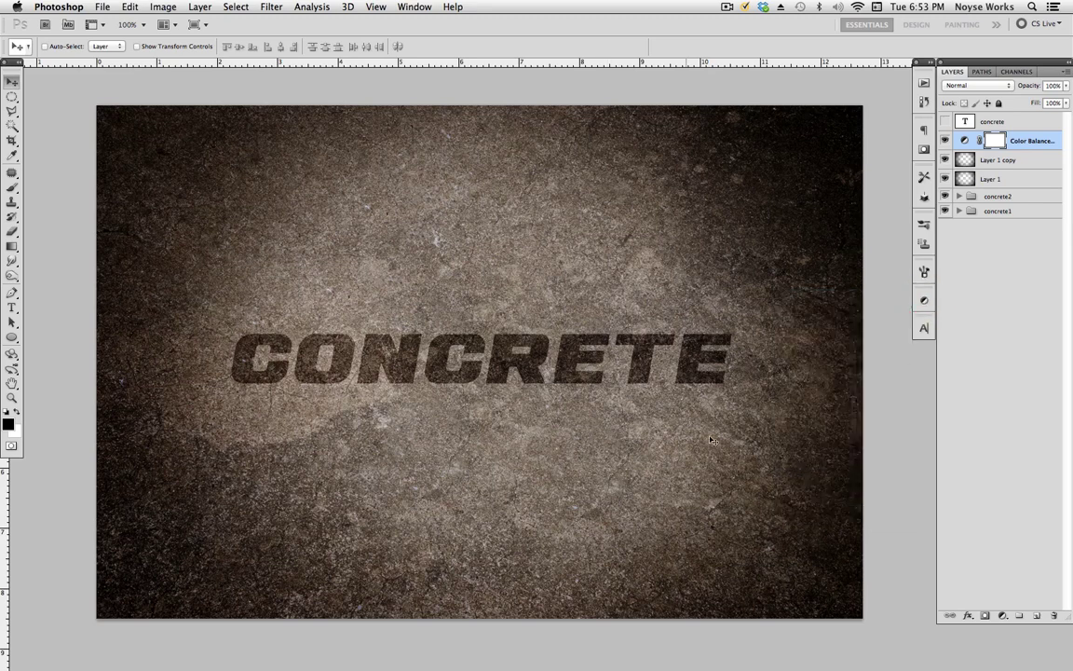
key(super+s)
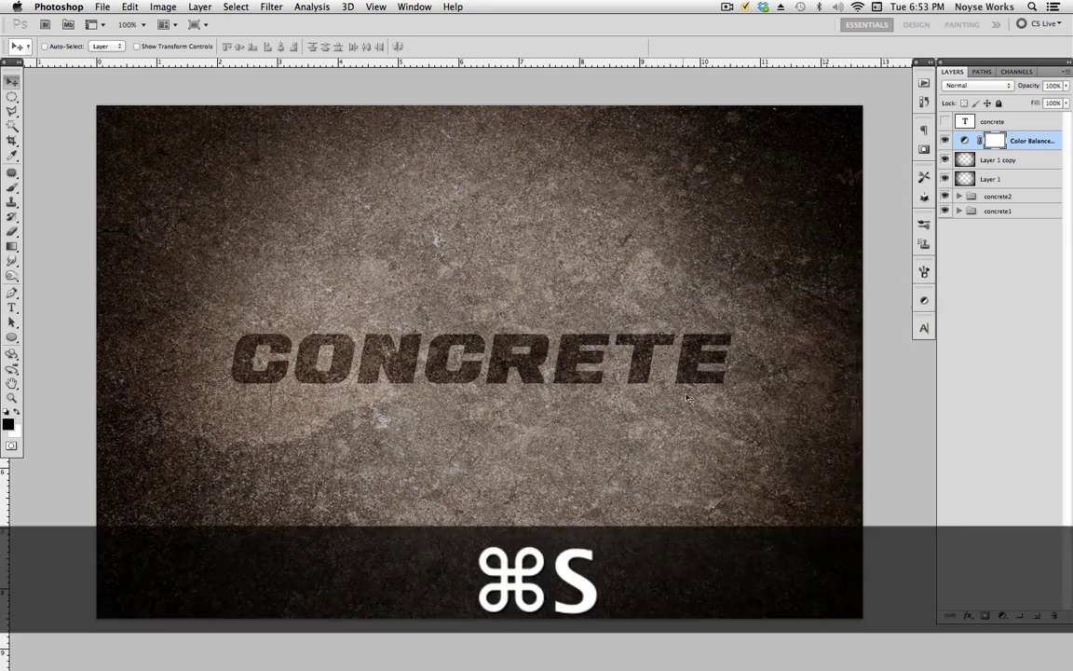
Group the Color Balance layer with the two vignette layers and name the group adj.
drag(1006, 187, 1019, 147)
key(shift)
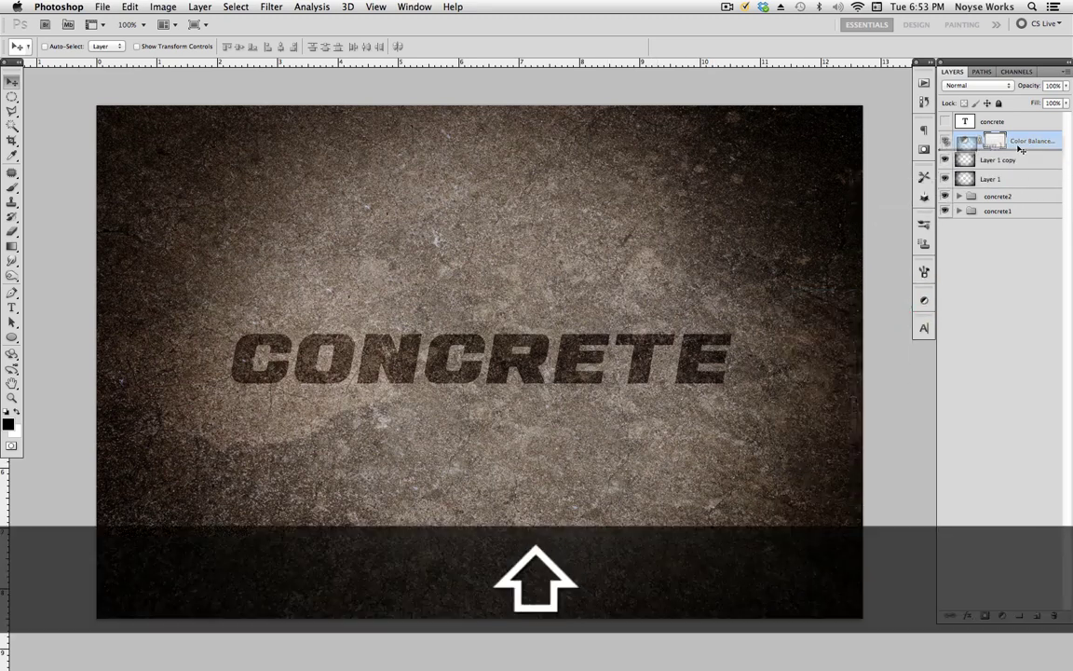
click(1020, 145)
shift+click(1010, 177)
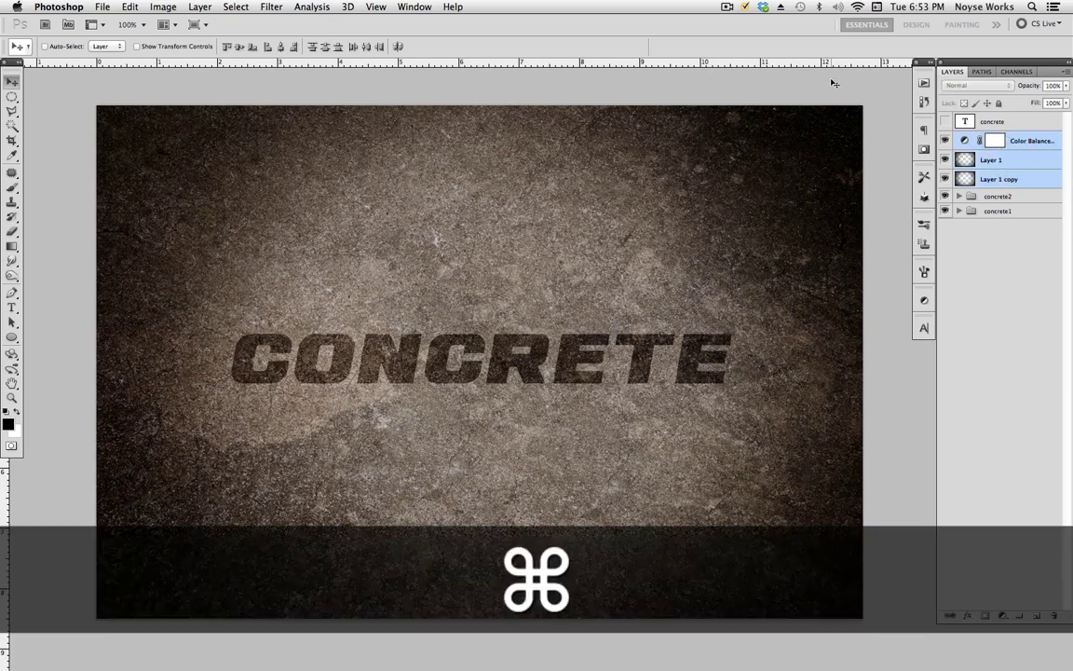
key(super+g)
double_click(994, 138)
text(adj)
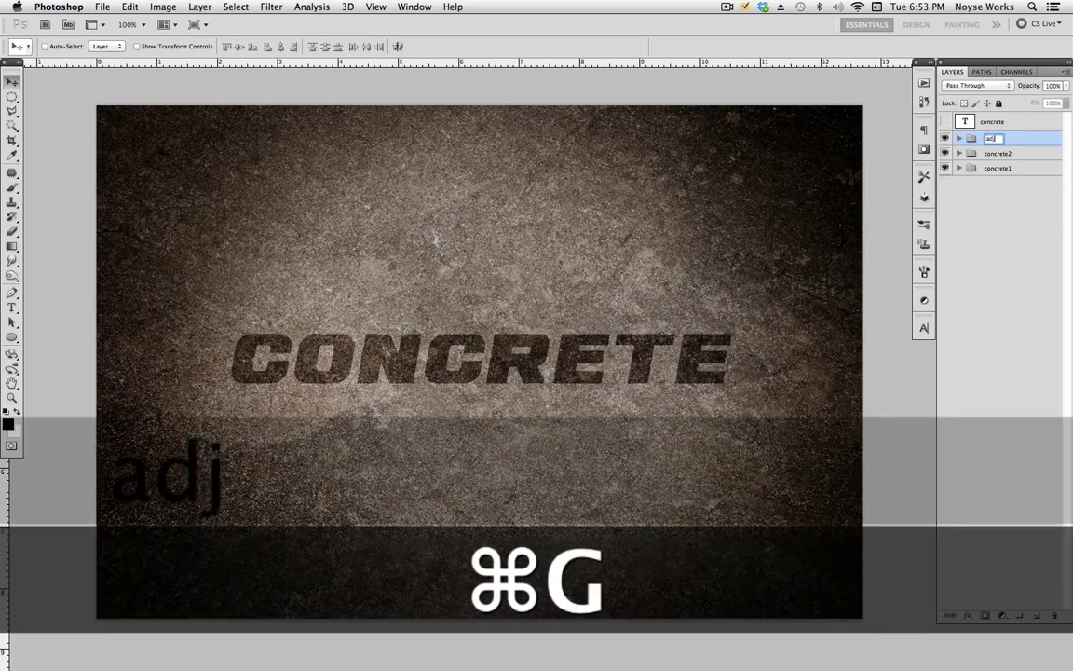
key(Return)
Compare the image with and without the adj group, leave the group visible and save the document.
click(945, 138)
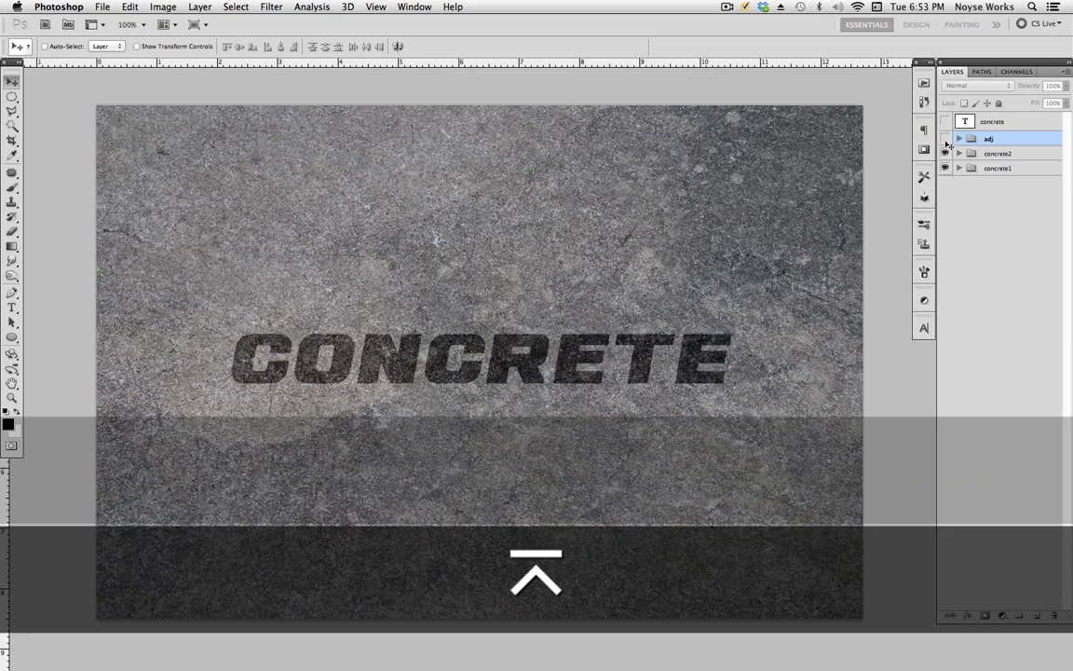
click(946, 137)
key(super+s)
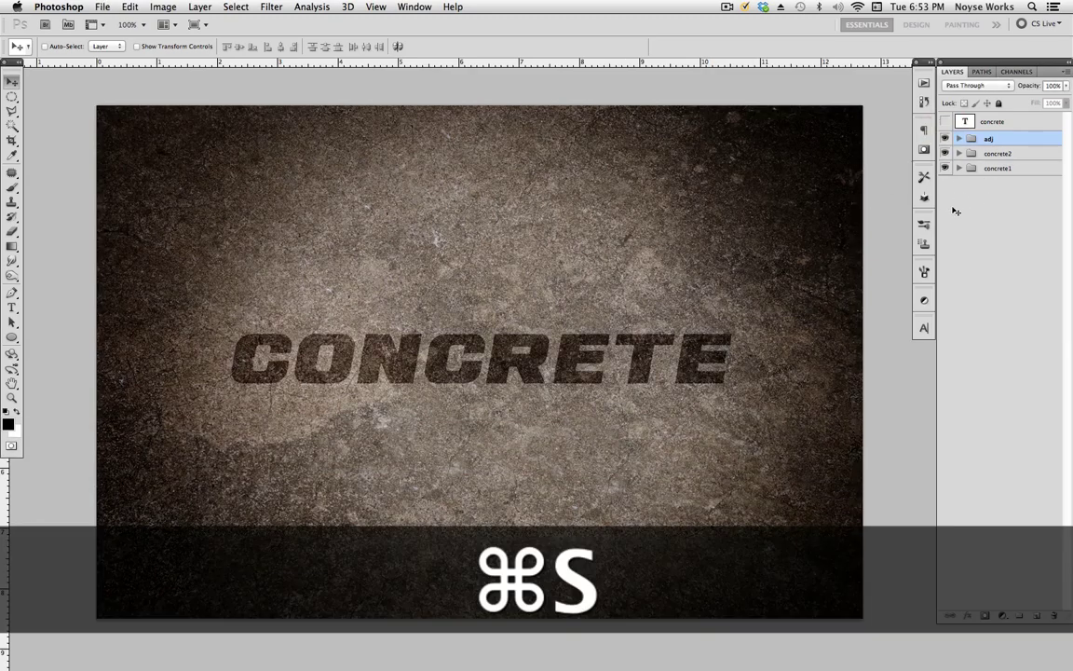
Enlarge the concrete2 layer and its text mask slightly with Free Transform.
click(959, 153)
click(1032, 170)
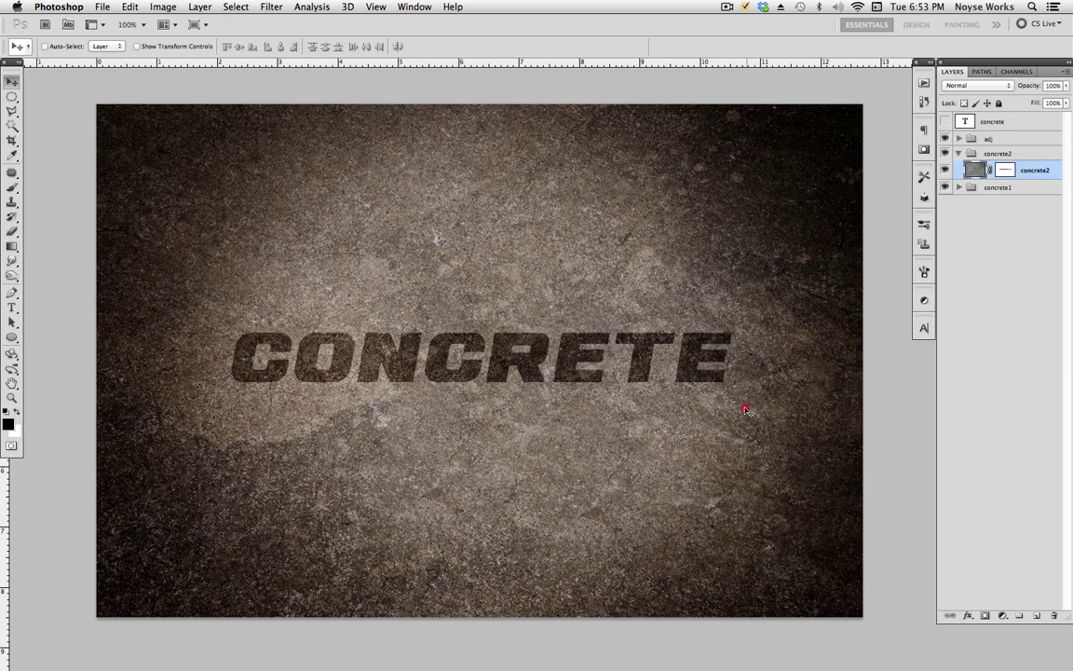
drag(746, 410, 742, 402)
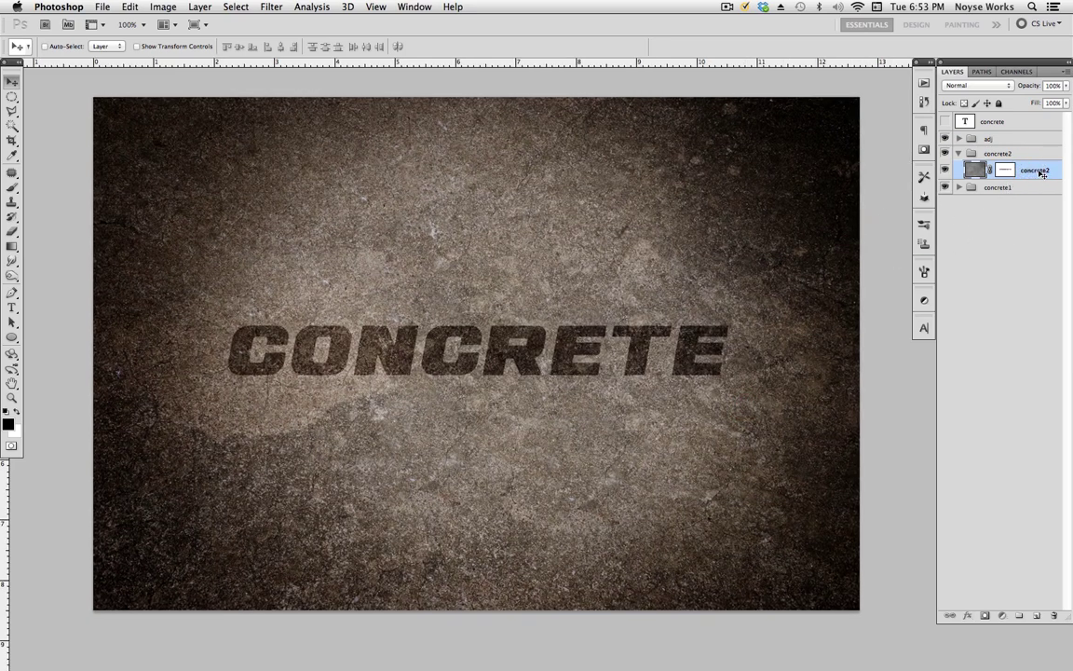
key(super+t)
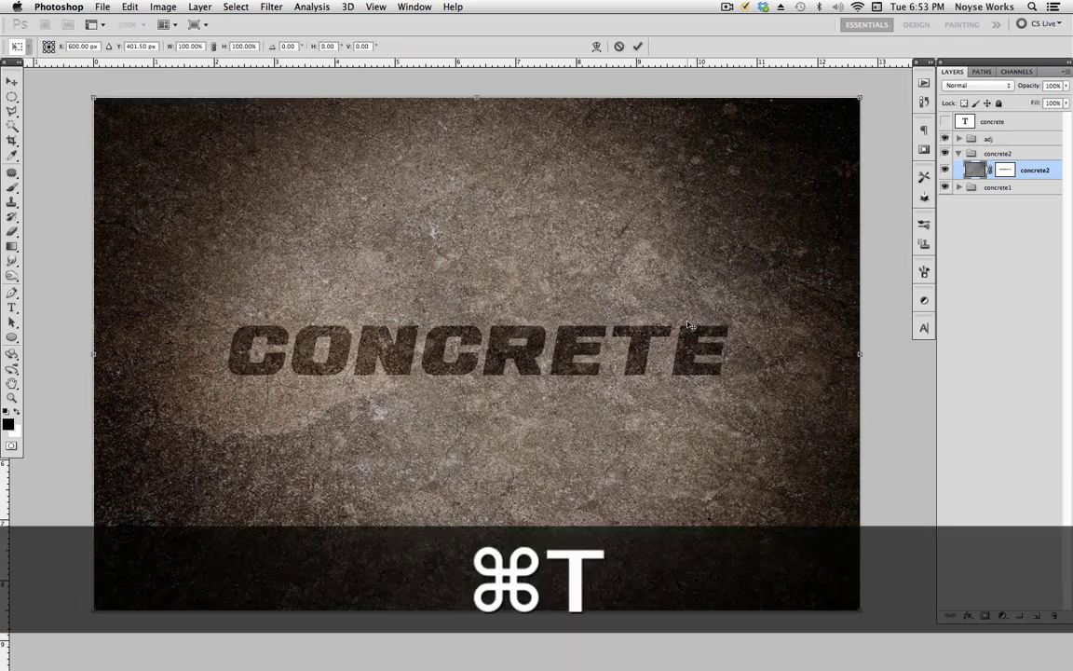
click(695, 333)
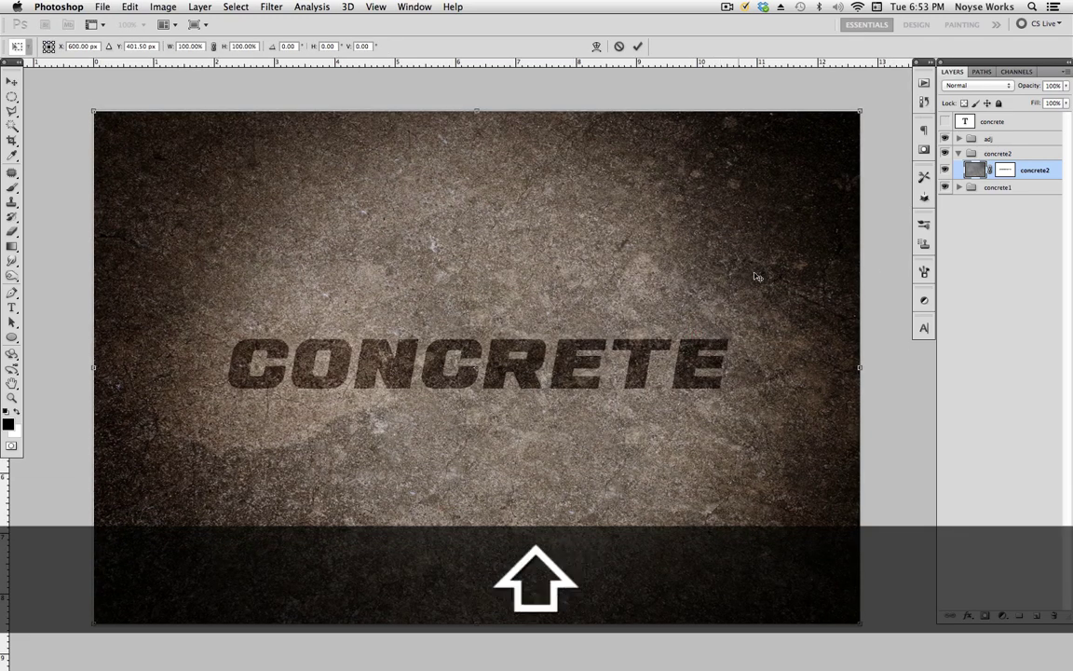
drag(863, 109, 856, 130)
key(Return)
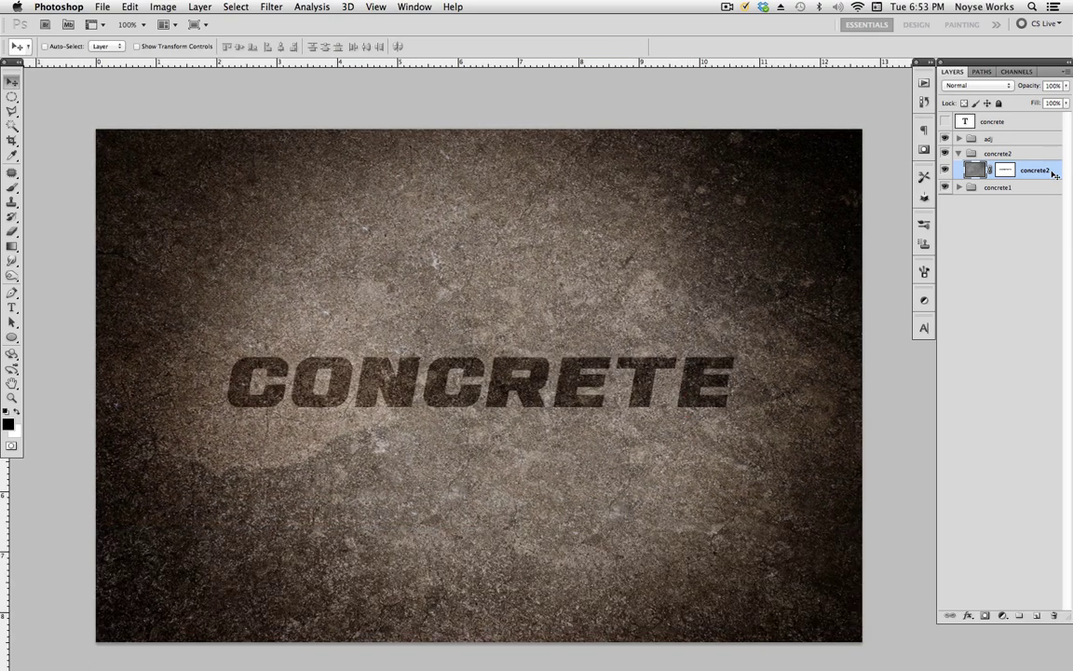
Add a Bevel and Emboss effect with a size of 3 px to the concrete2 layer.
key(h)
double_click(1055, 173)
drag(652, 156, 699, 128)
drag(579, 123, 762, 127)
click(503, 205)
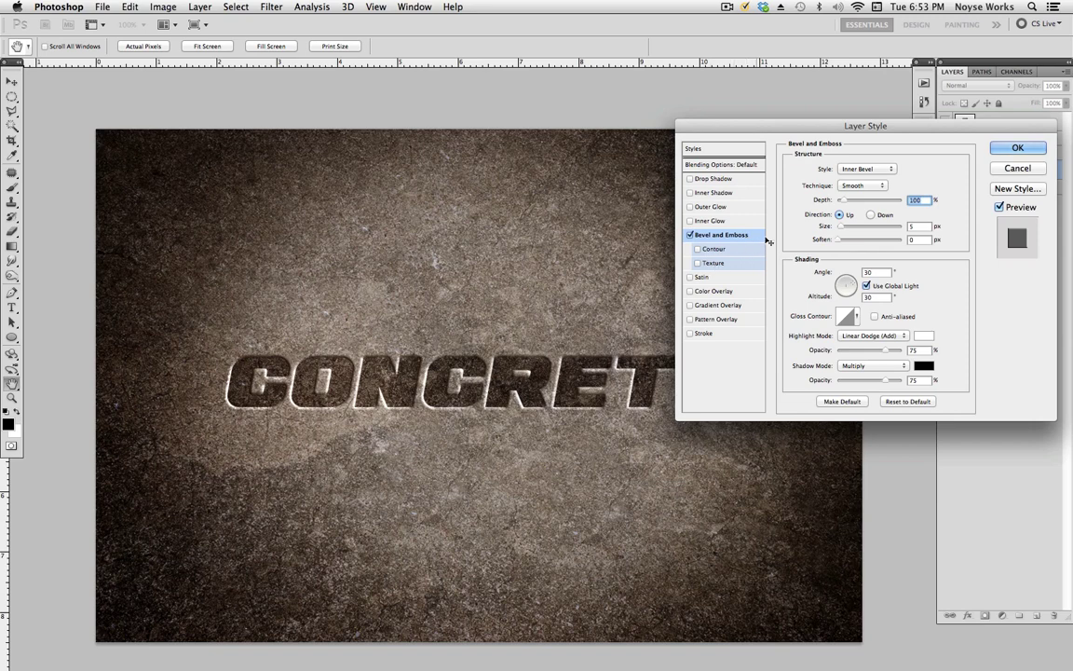
key(Tab)
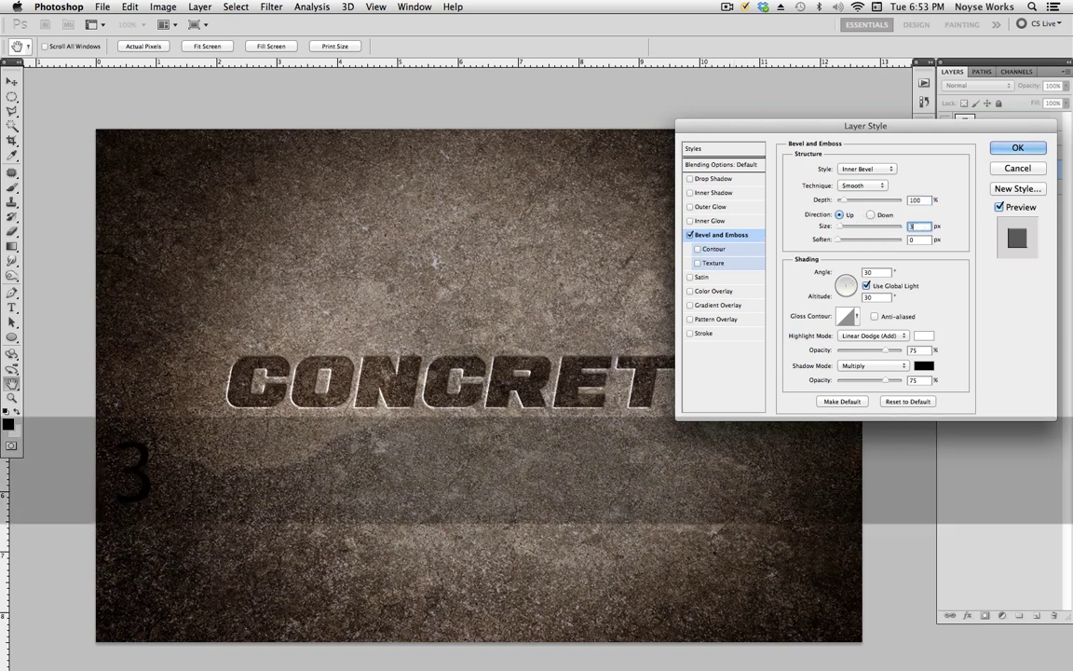
Set the bevel's highlight mode to Hard Light at 100% opacity and apply the layer style.
click(892, 338)
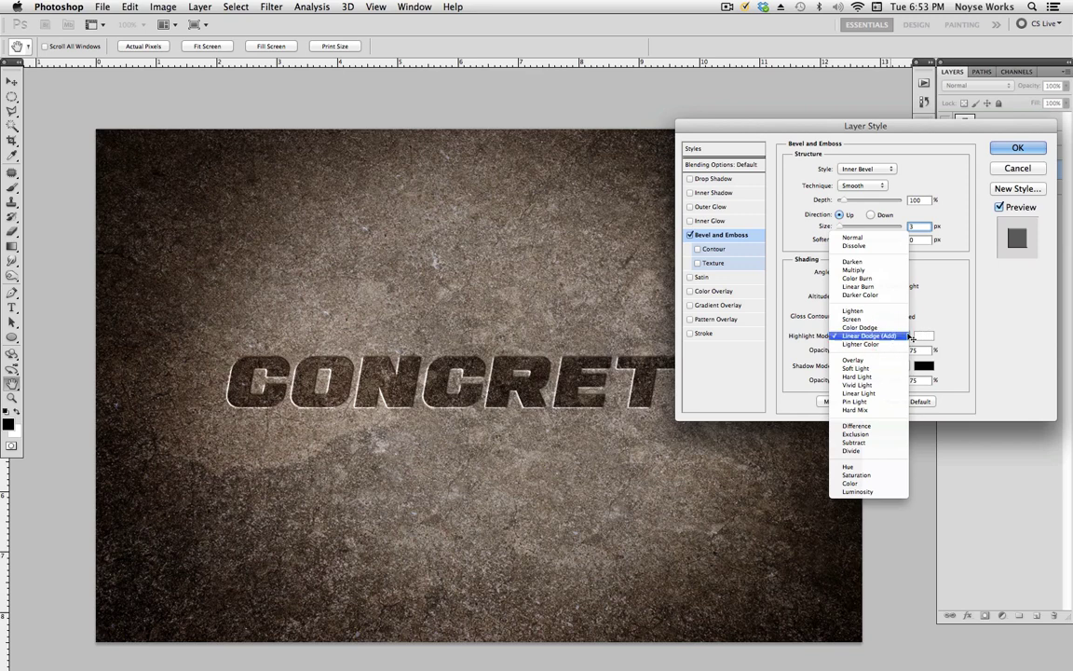
click(886, 377)
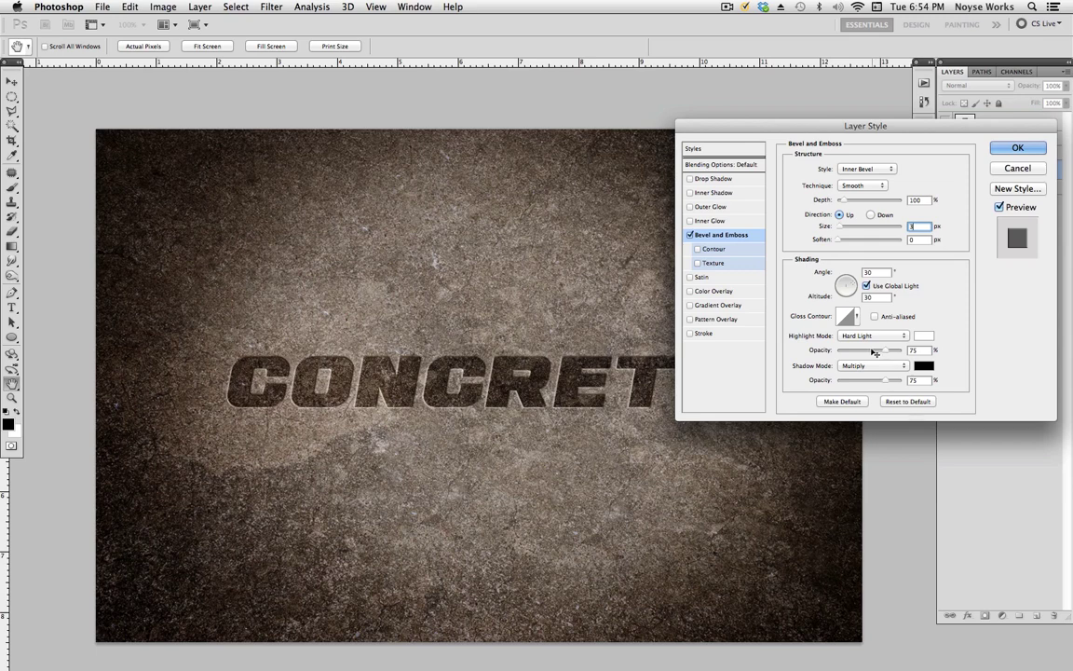
drag(885, 351, 922, 356)
click(895, 366)
click(980, 350)
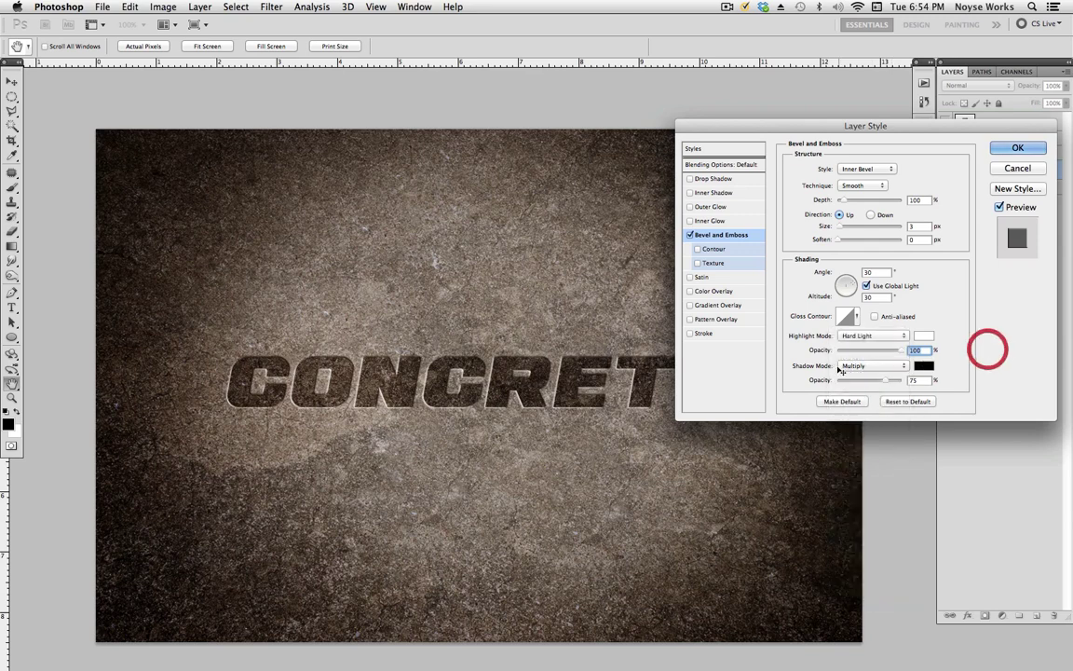
click(1011, 148)
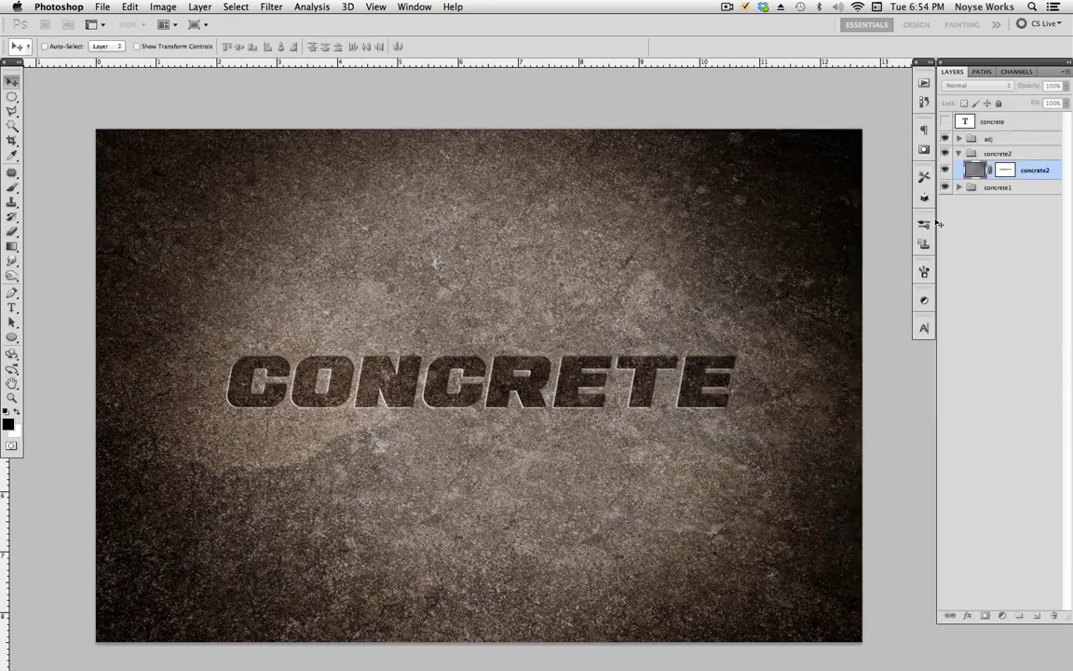
Collapse the concrete2 layer's effects and its group, and save the document.
key(super+s)
scroll(690, 438, down, 1)
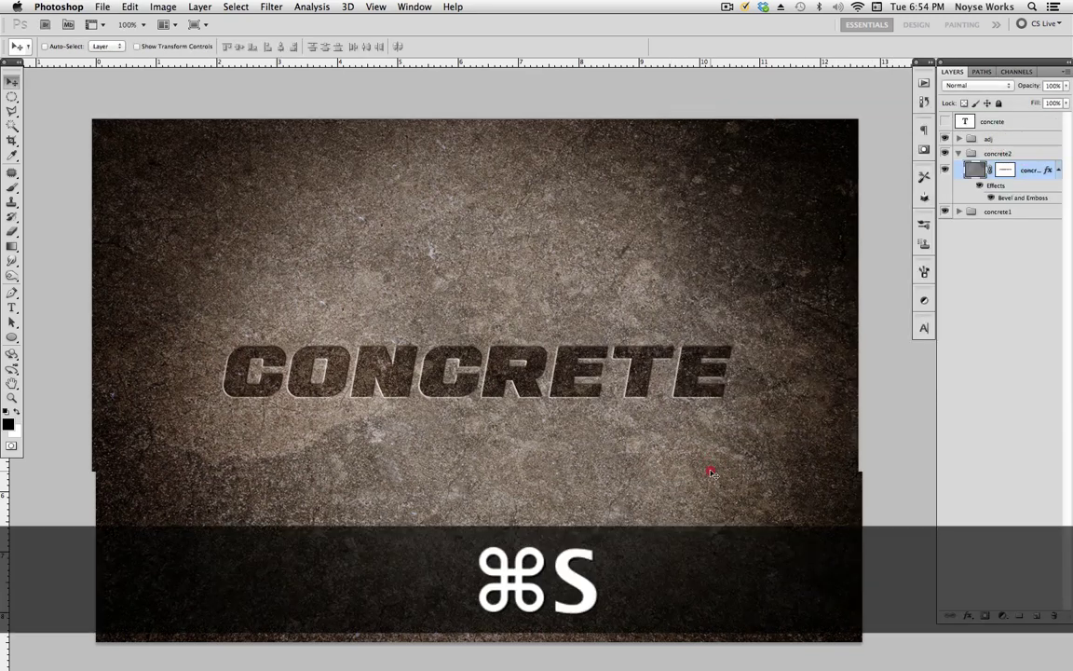
click(719, 473)
click(1059, 170)
click(960, 154)
key(super+s)
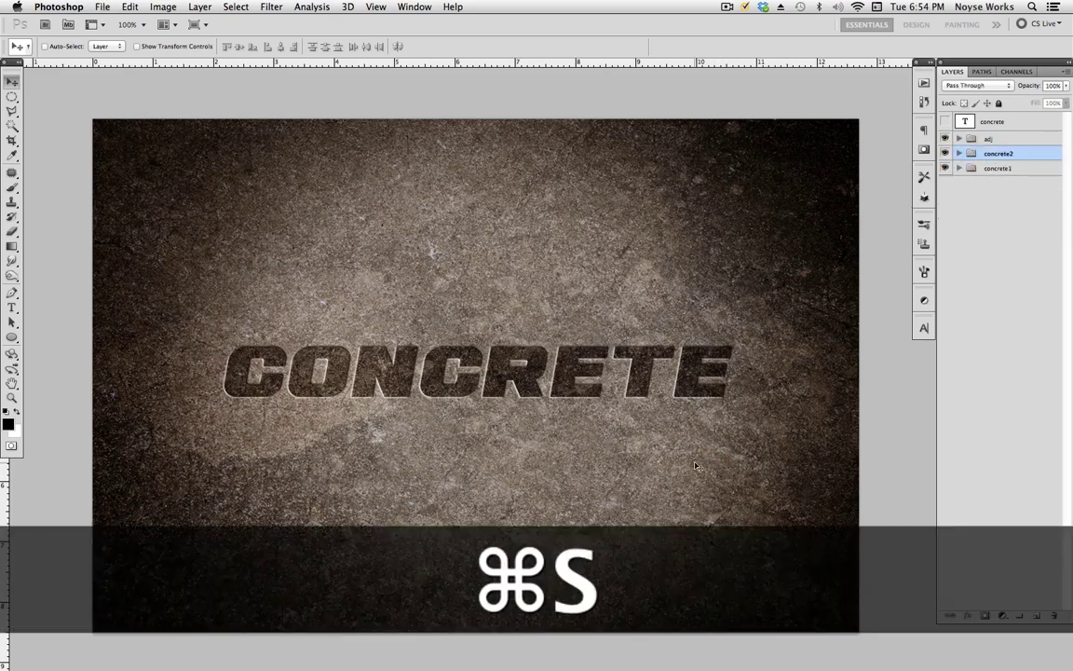
scroll(708, 459, down, 1)
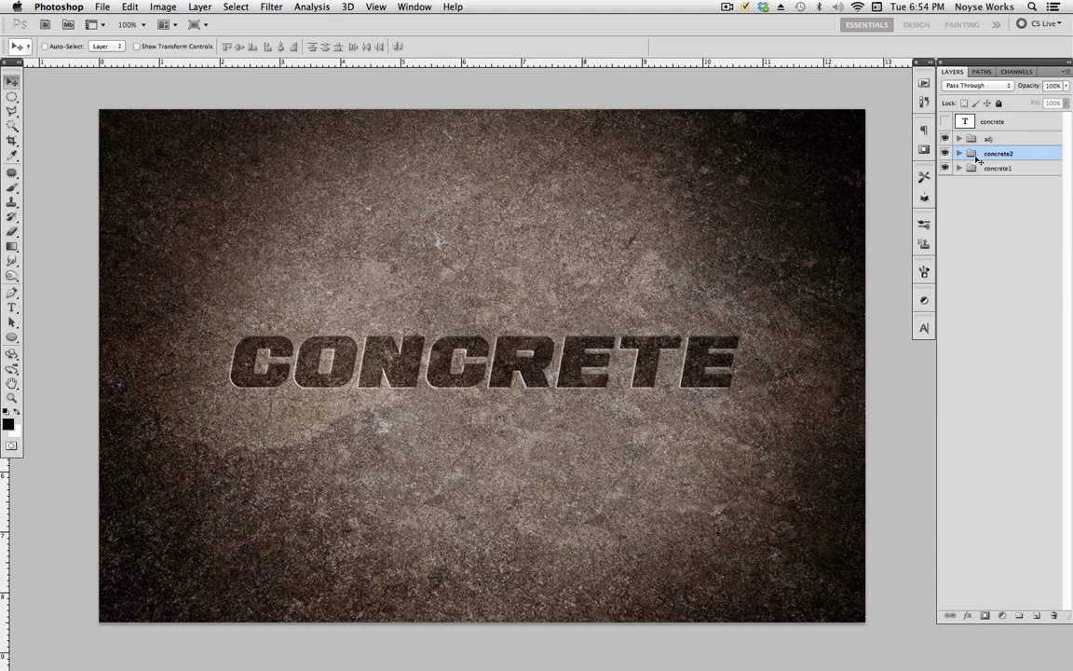
Add a Levels adjustment layer above the concrete2 group, adjust its white output level and save the document, overwriting the disk copy.
click(959, 137)
click(1003, 615)
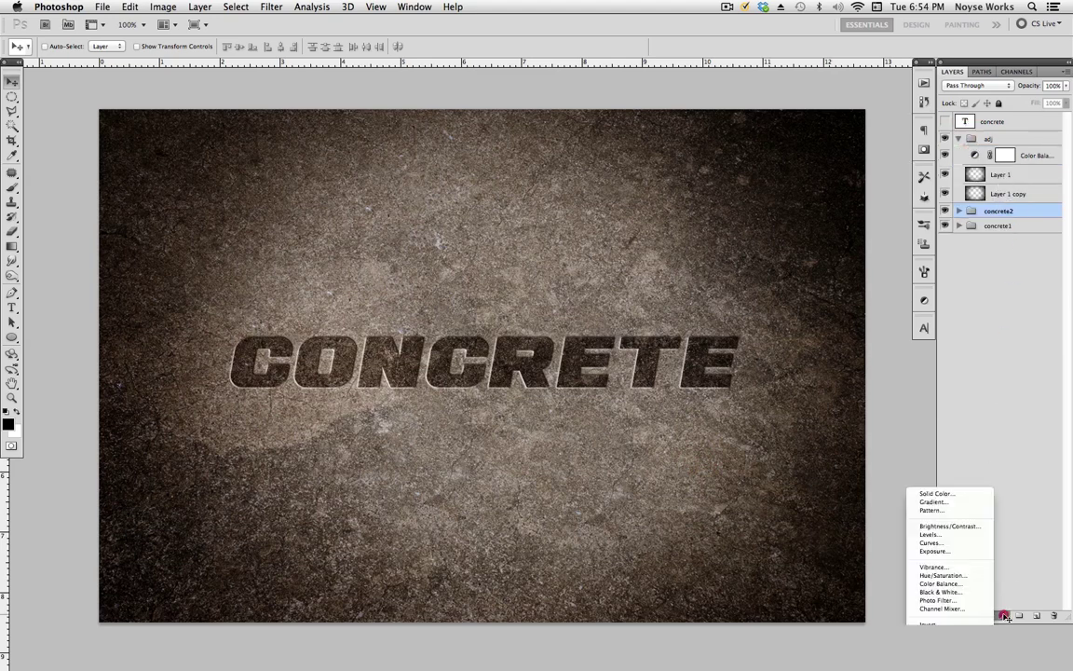
click(977, 522)
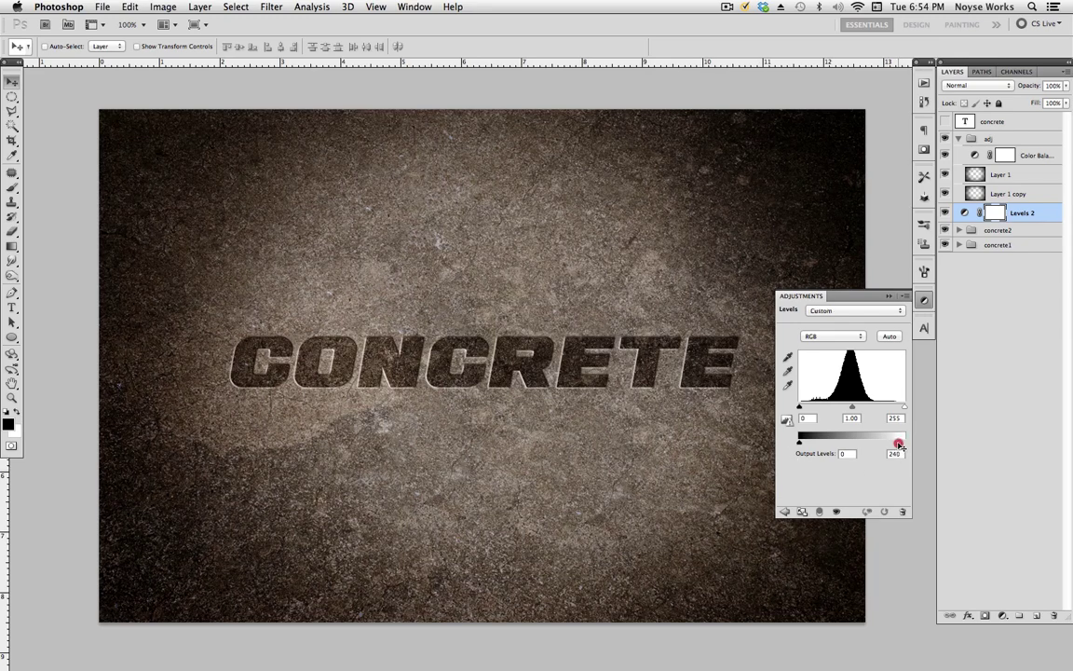
drag(897, 445, 909, 447)
click(829, 272)
key(super+s)
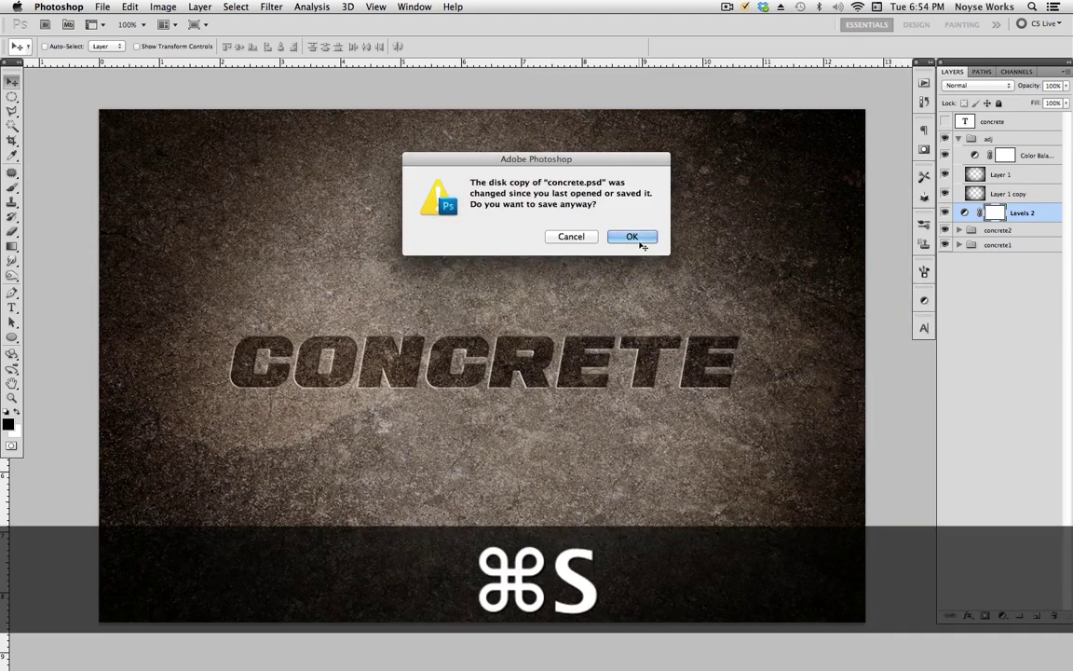
click(637, 240)
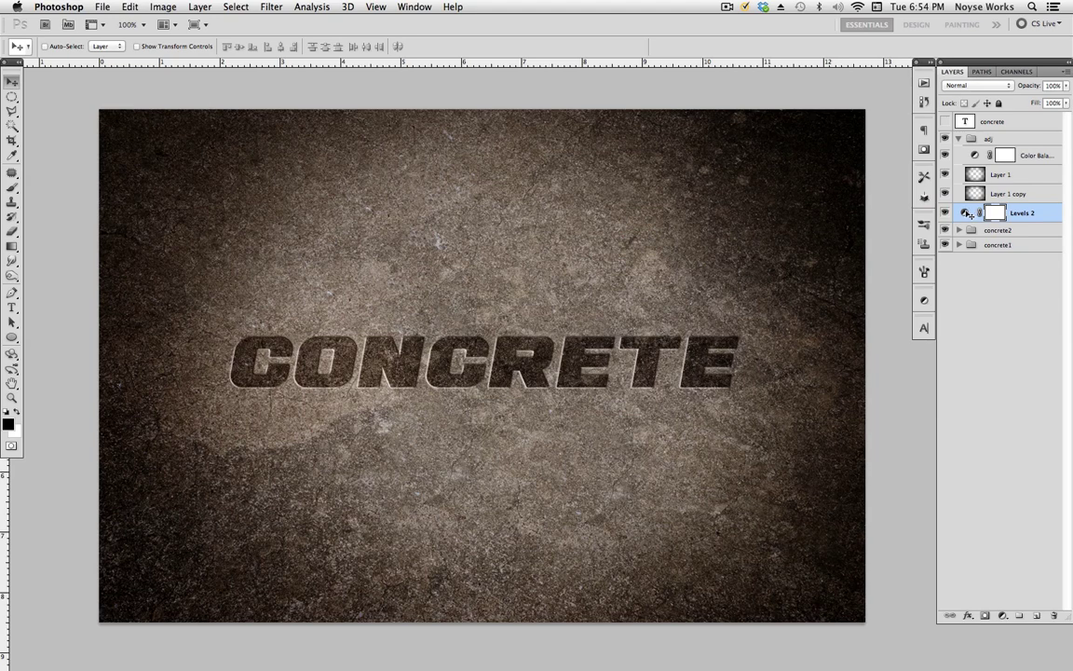
Readjust the Levels layer's white output level to about 243 and save the document over the disk copy.
double_click(967, 214)
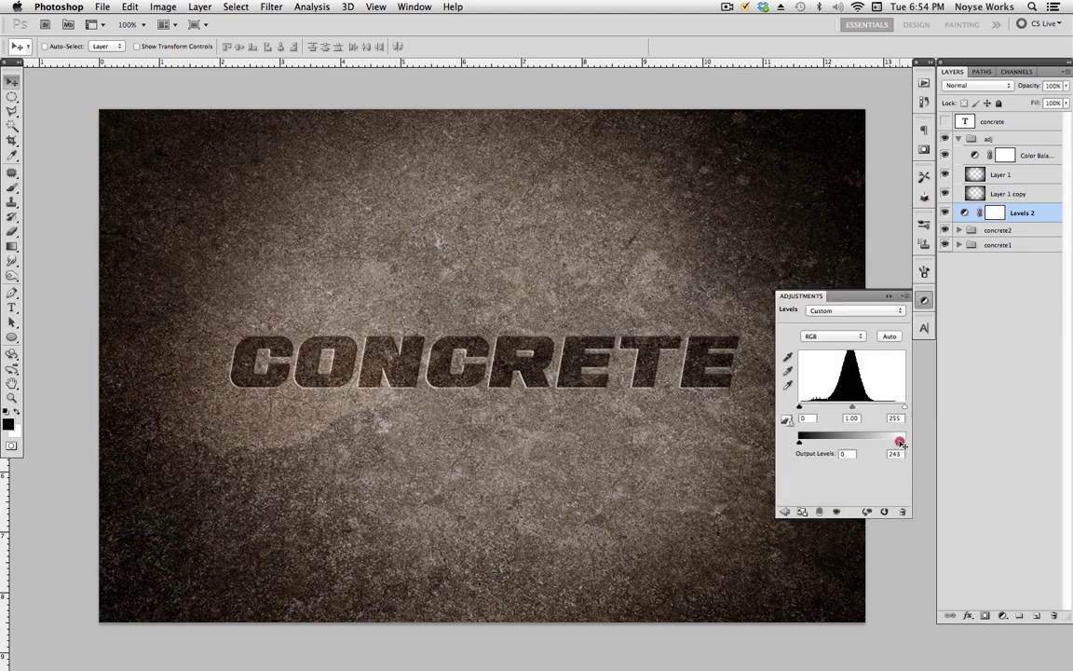
click(834, 271)
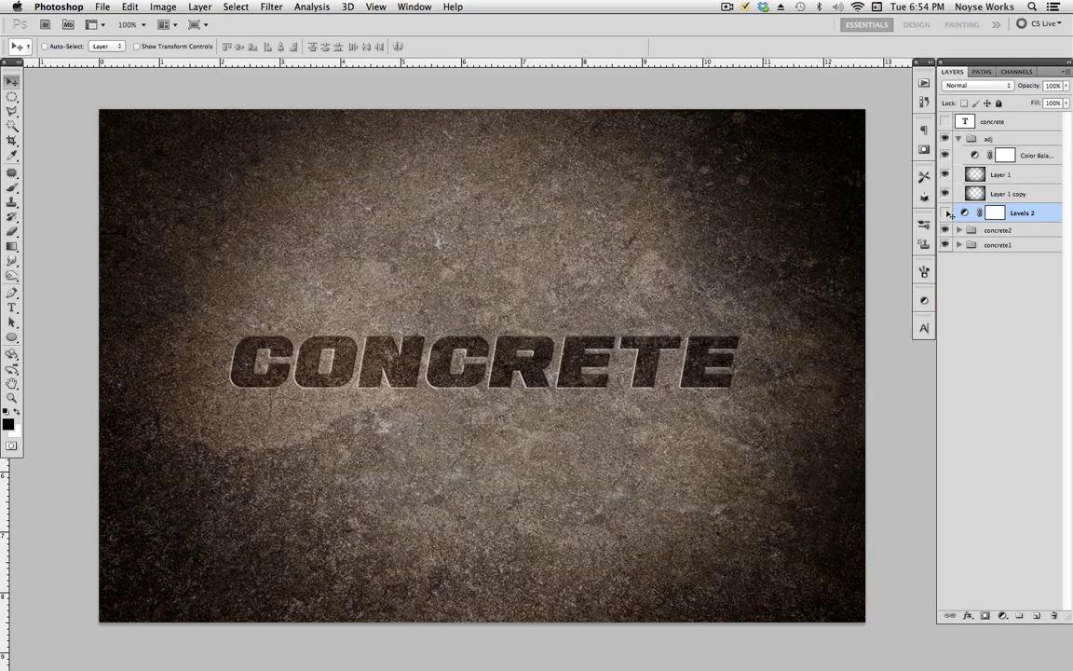
key(super+s)
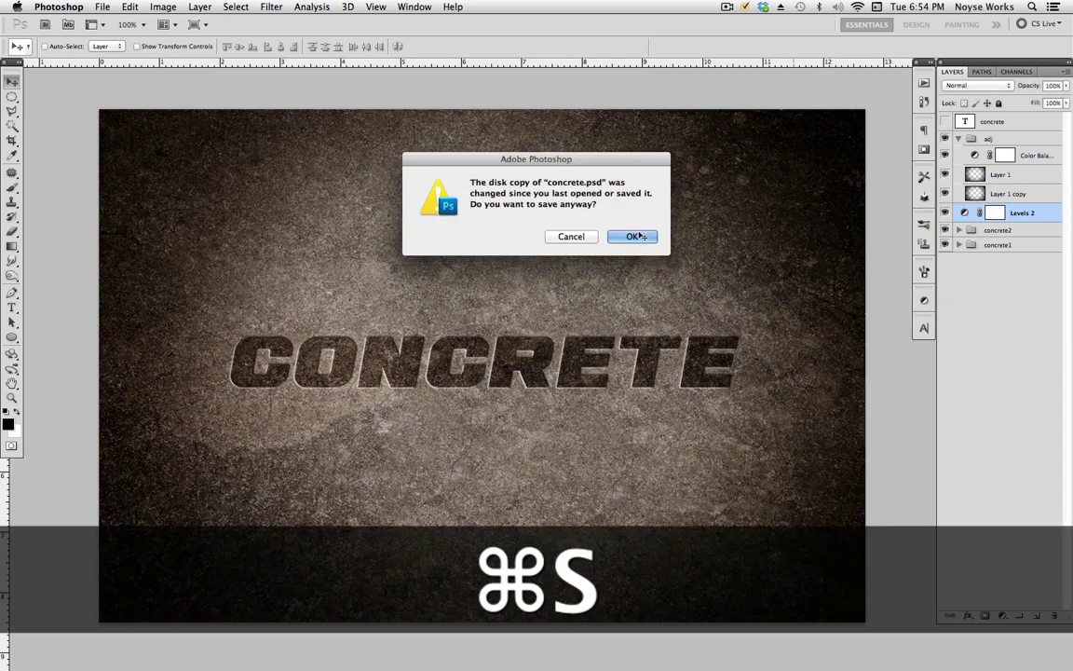
click(645, 234)
Lower the opacity of vignette Layer 1 to 60%, save the document and collapse the adj group.
click(1016, 178)
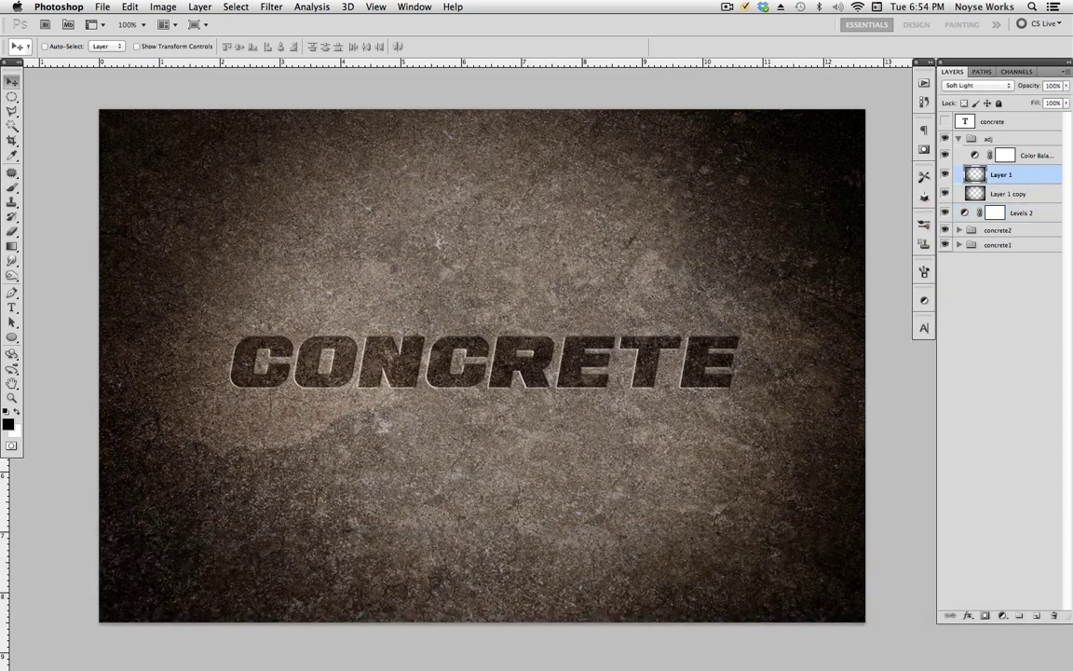
click(1066, 86)
drag(1060, 99, 1037, 107)
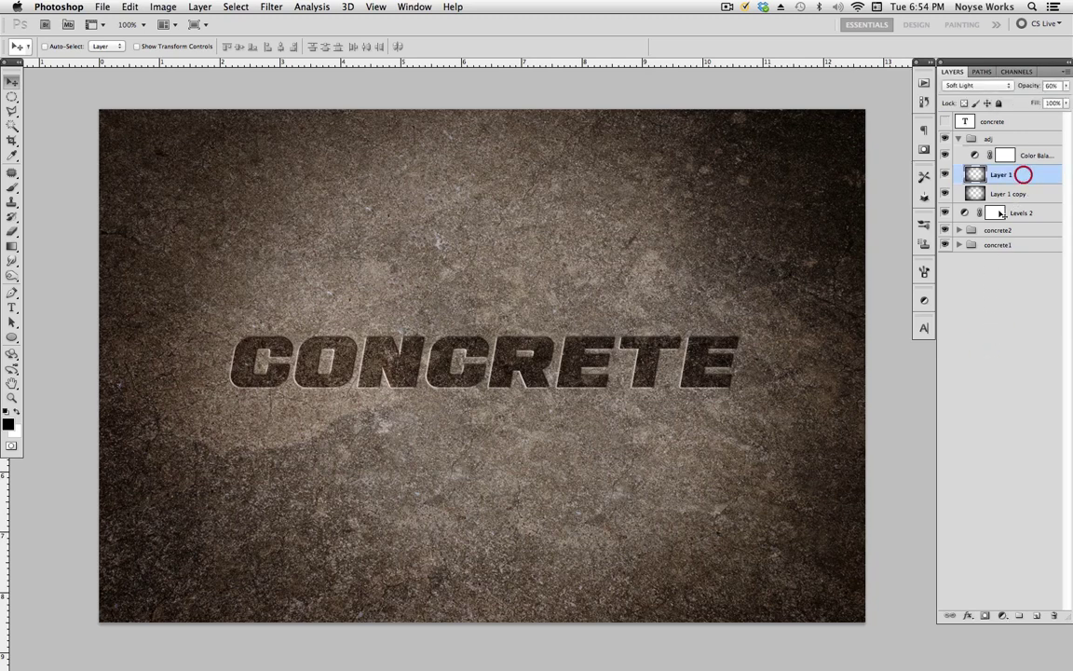
key(super+s)
click(633, 236)
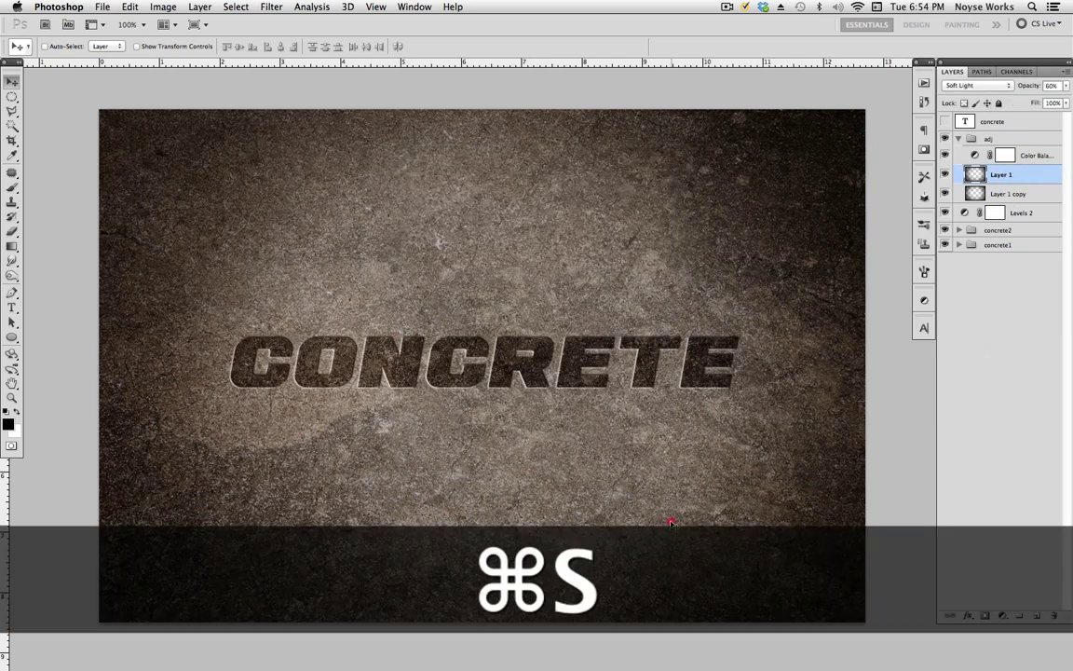
click(961, 138)
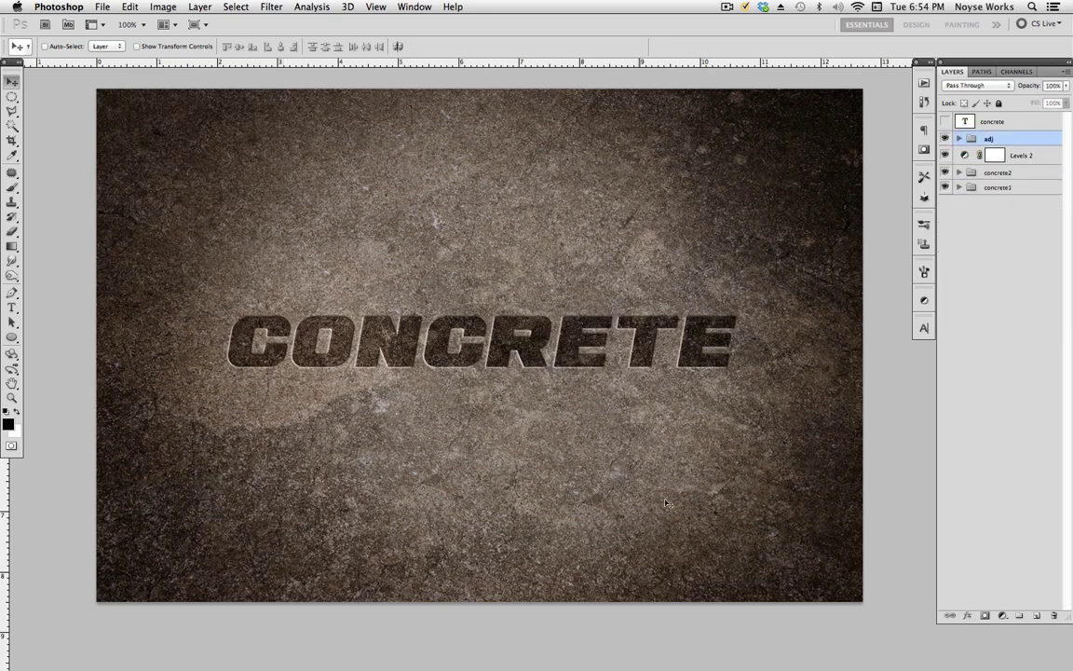
Load the concrete2 layer mask as a selection and add a new empty layer above it inside the concrete2 group.
click(959, 173)
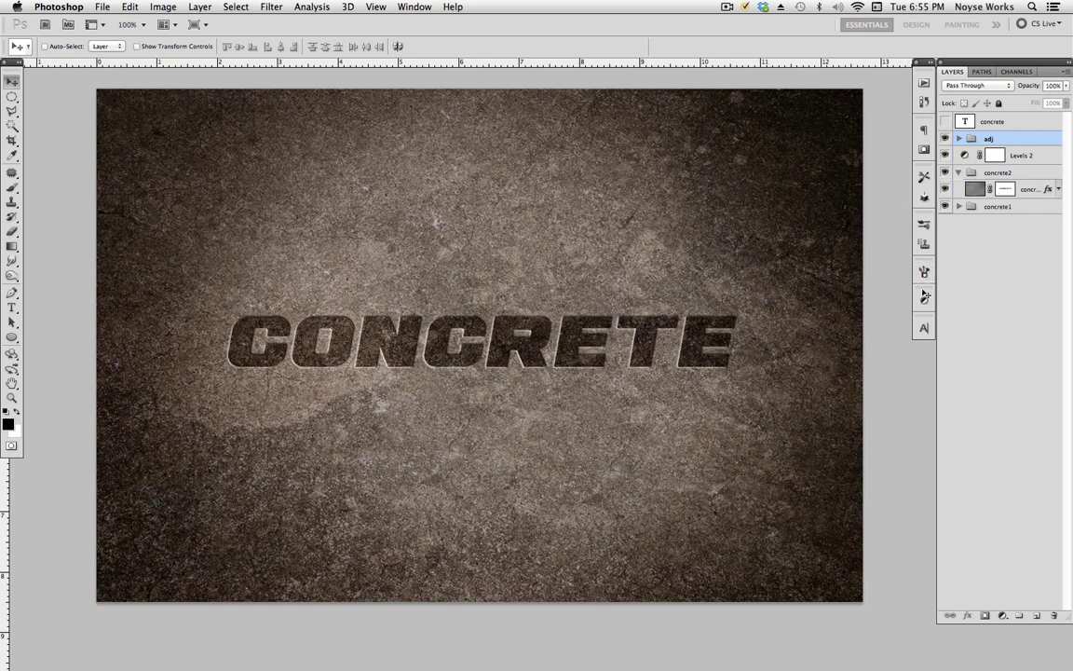
key(super)
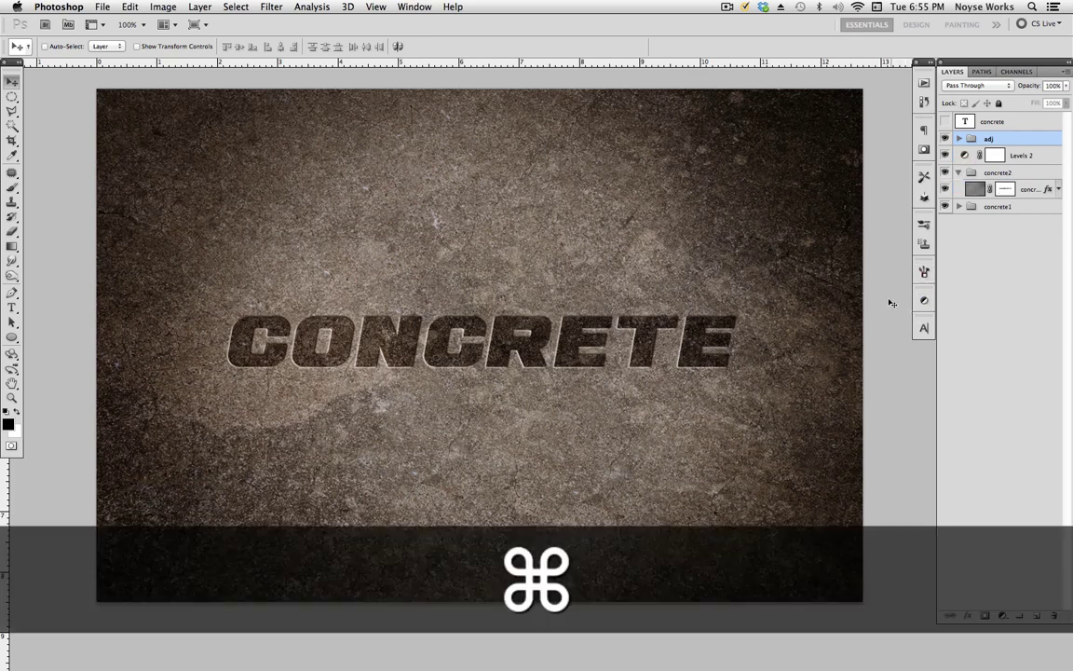
super+click(1006, 190)
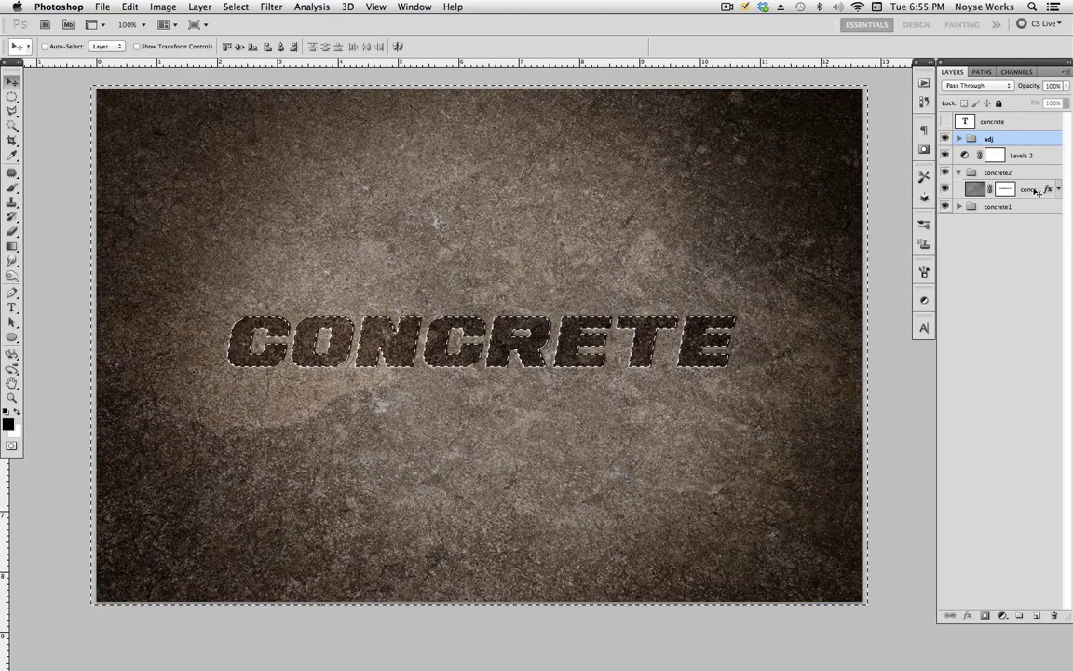
click(1029, 191)
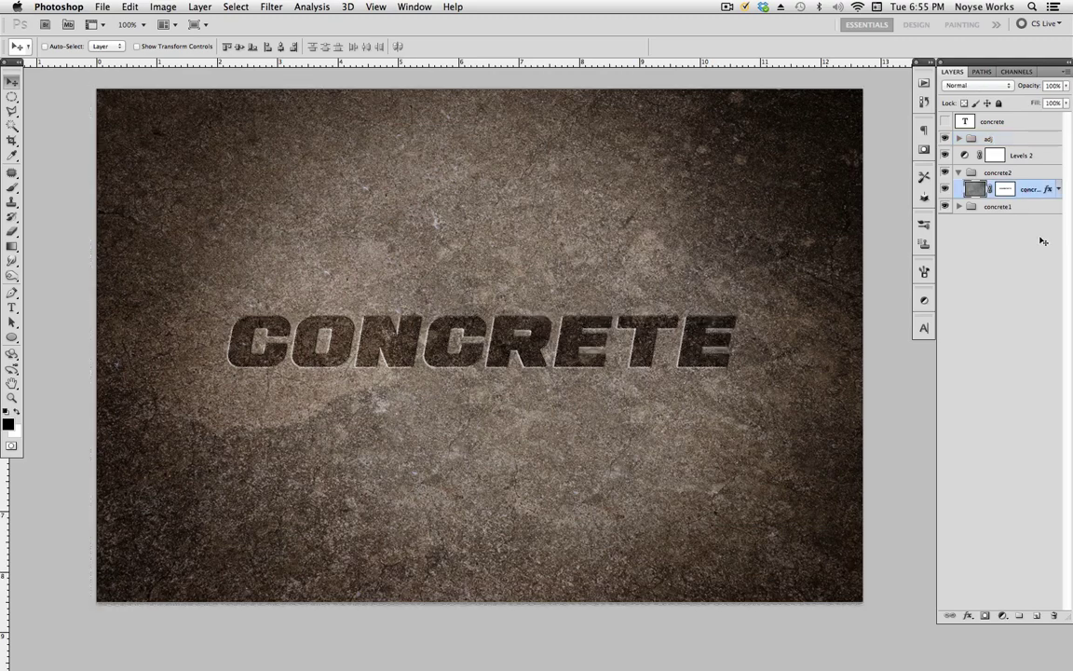
click(1039, 615)
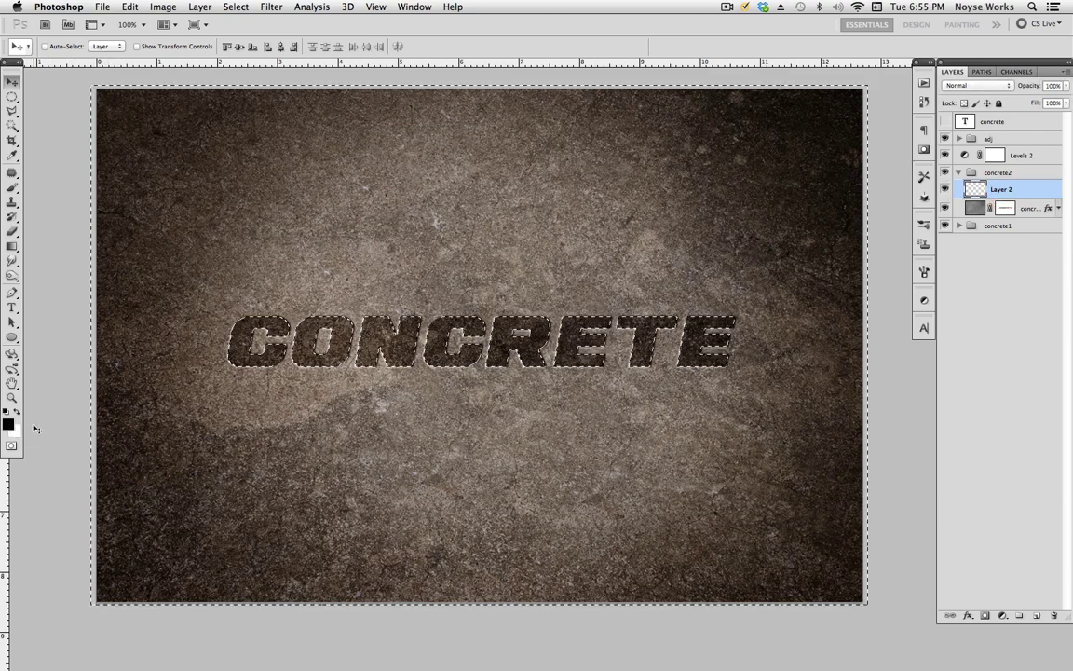
Fill the selected area on Layer 2 with black, deselect, and move the layer beneath the masked concrete layer in the concrete2 group.
key(alt+BackSpace)
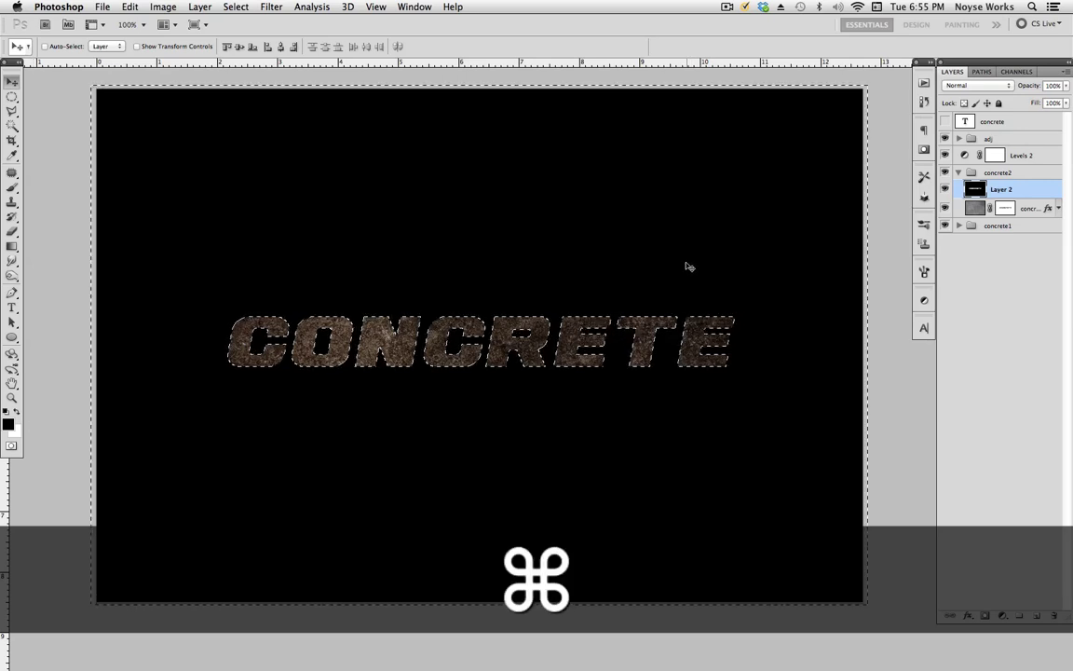
key(super+d)
drag(1012, 194, 1023, 214)
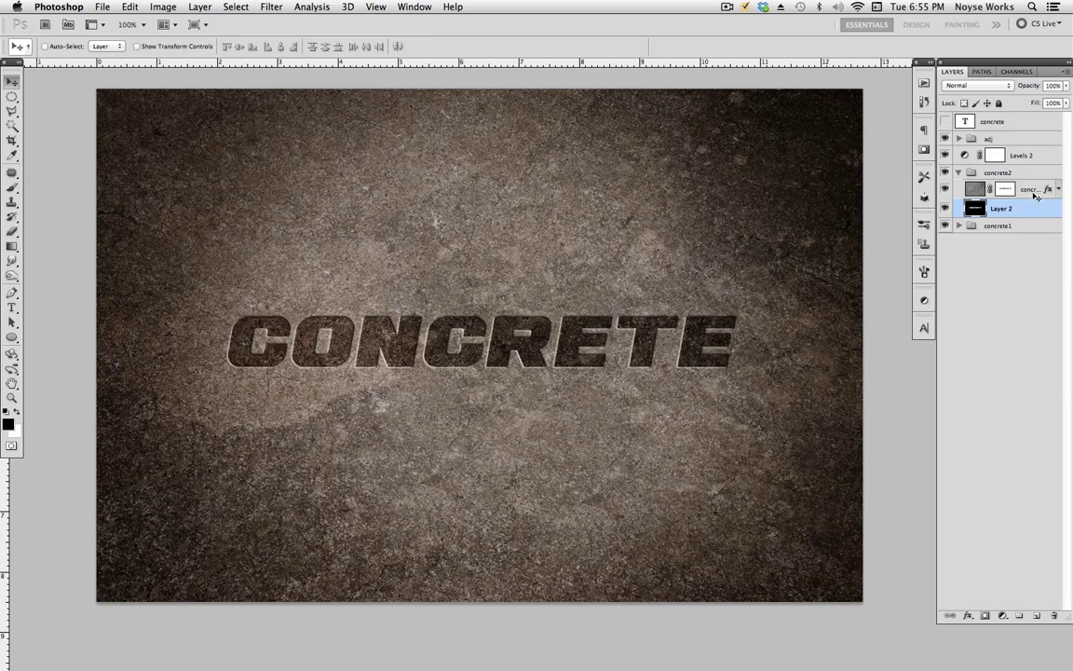
click(1030, 190)
click(945, 189)
click(946, 190)
click(1002, 211)
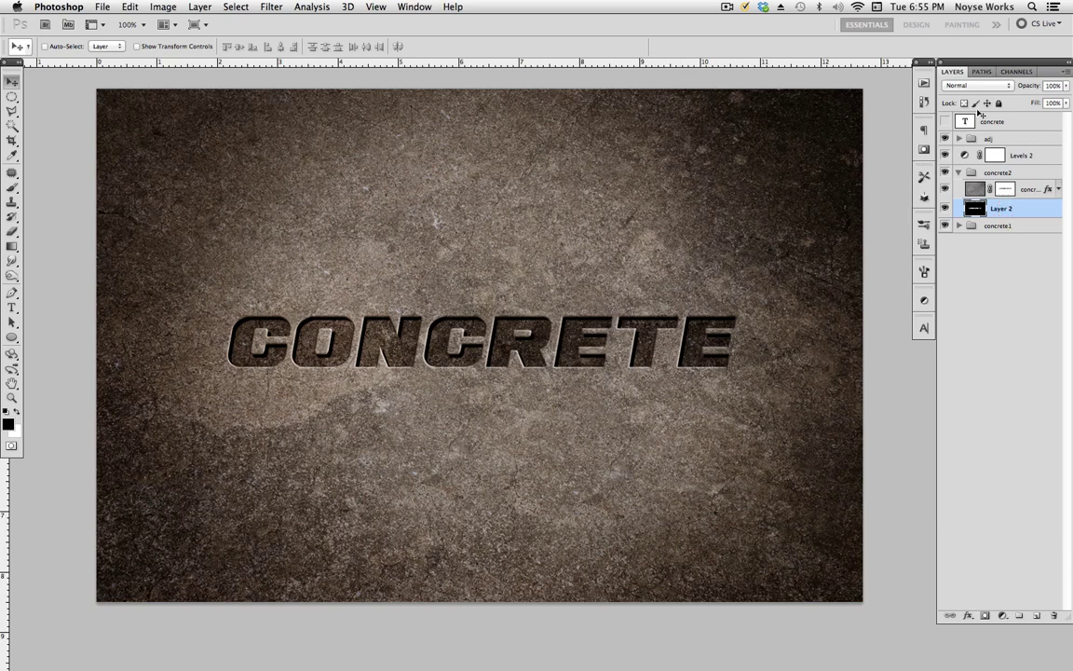
Set the black Layer 2's blending mode to Soft Light, compare the letters with it hidden and shown, and save the document.
click(977, 85)
click(983, 218)
click(946, 209)
click(946, 210)
click(946, 209)
click(945, 209)
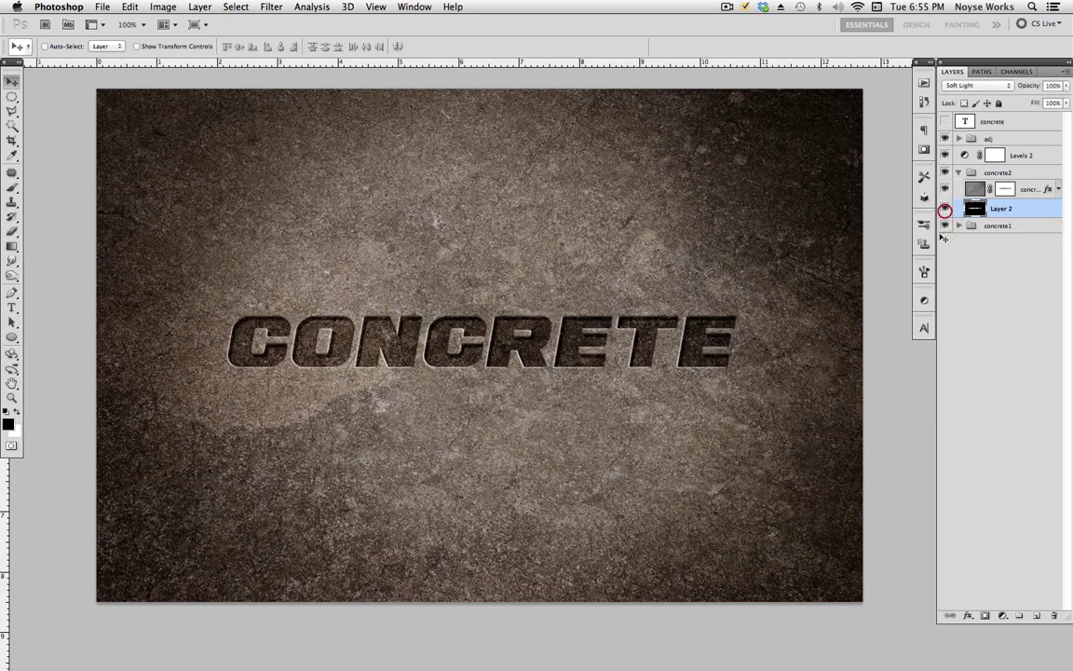
key(super+s)
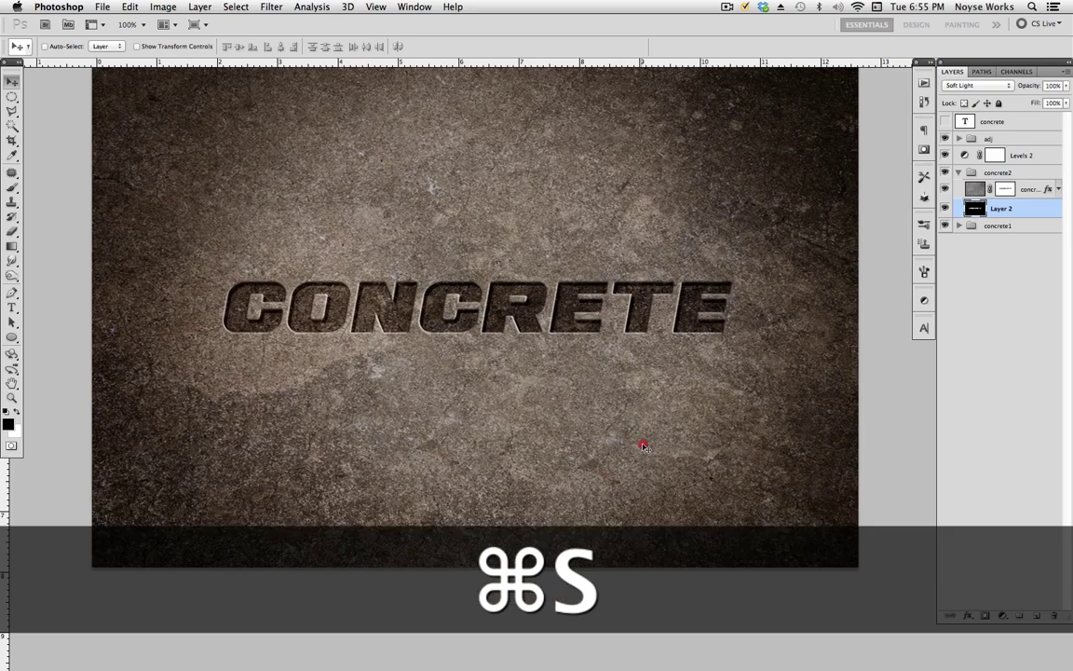
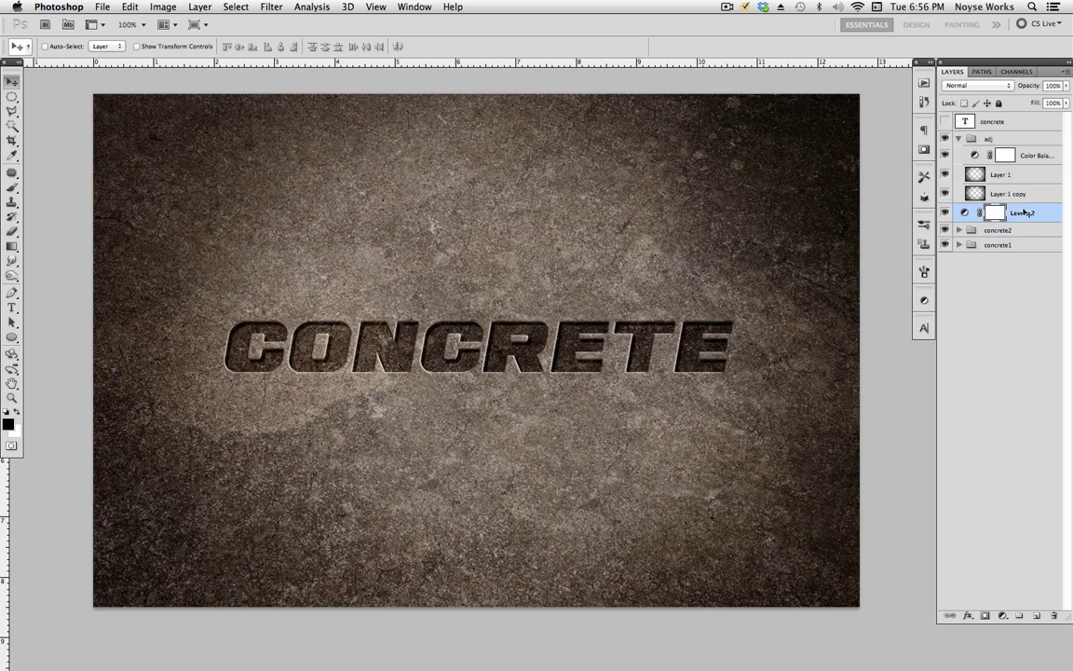
Place the Levels 2 layer at the bottom of the adj group, collapse the group and save the document.
alt+click(1025, 203)
click(960, 140)
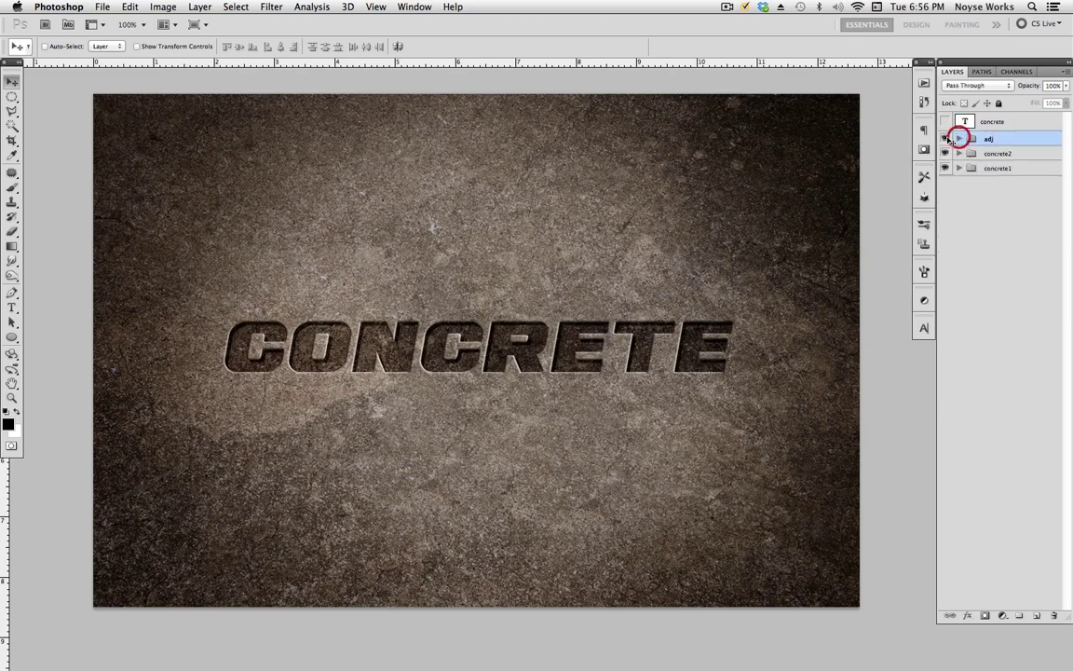
click(945, 138)
click(945, 138)
key(super+s)
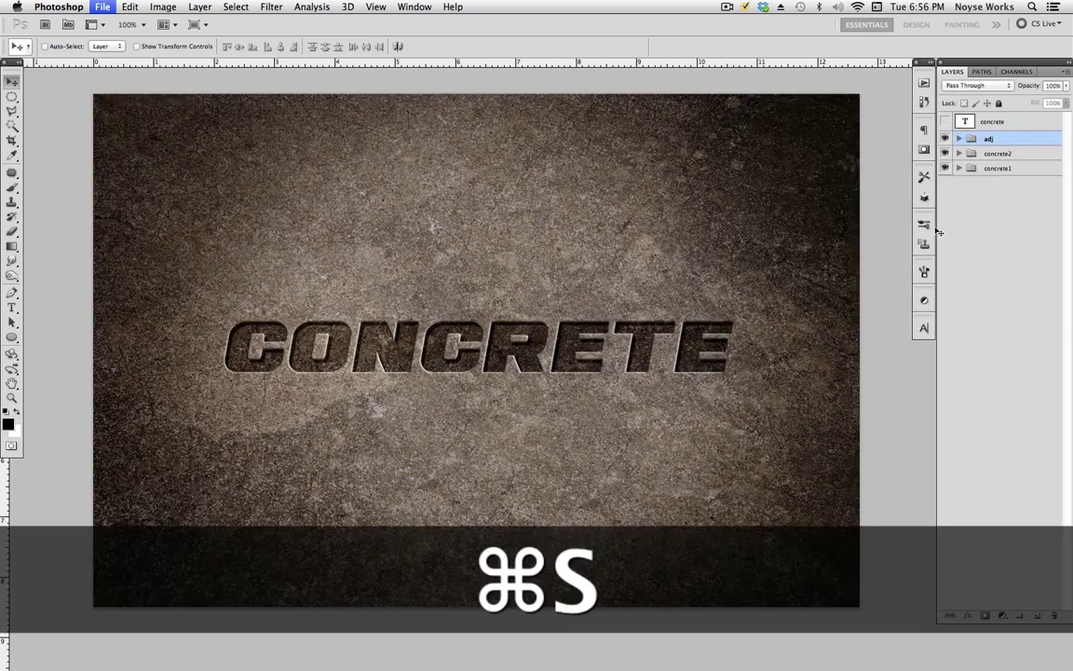
Add a new layer above the concrete2 group and render Clouds on it with black as the foreground color.
click(1005, 154)
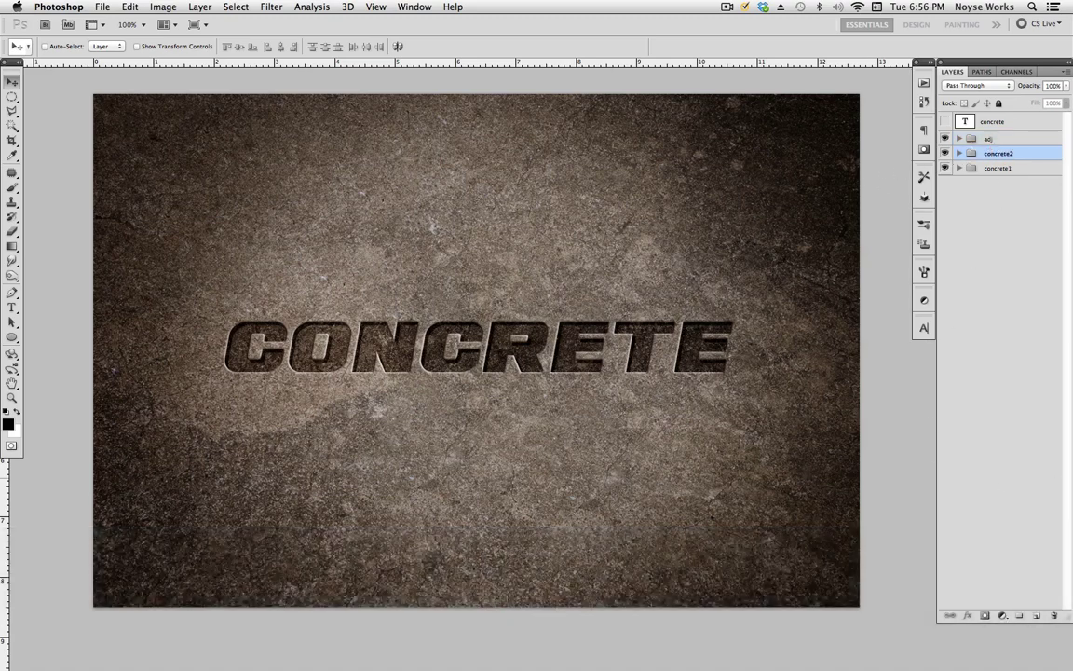
click(1038, 615)
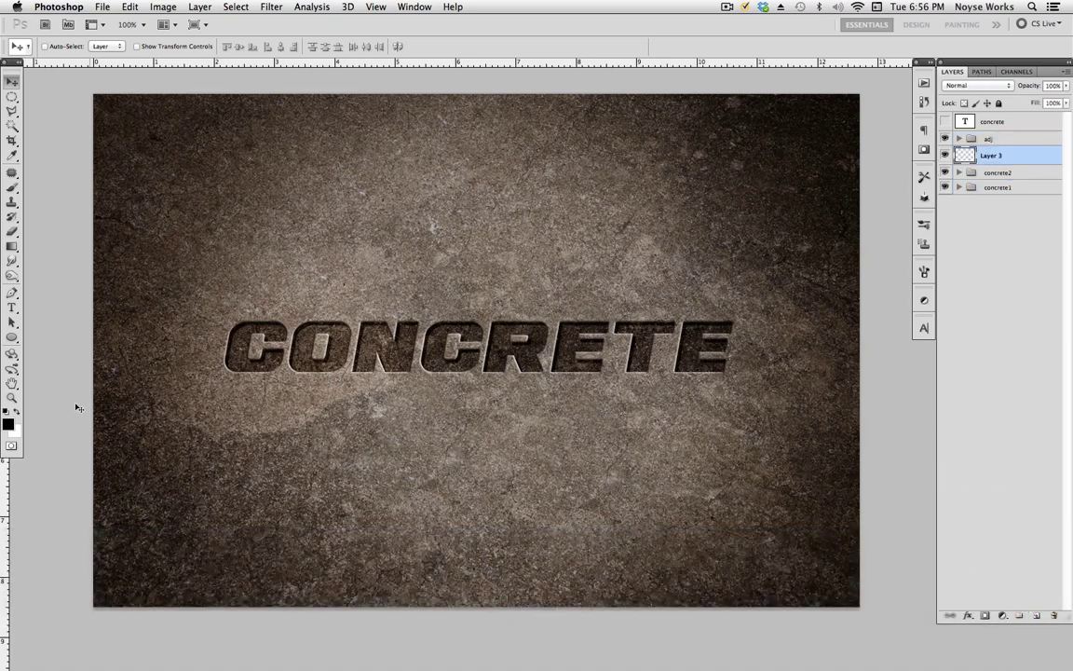
click(11, 426)
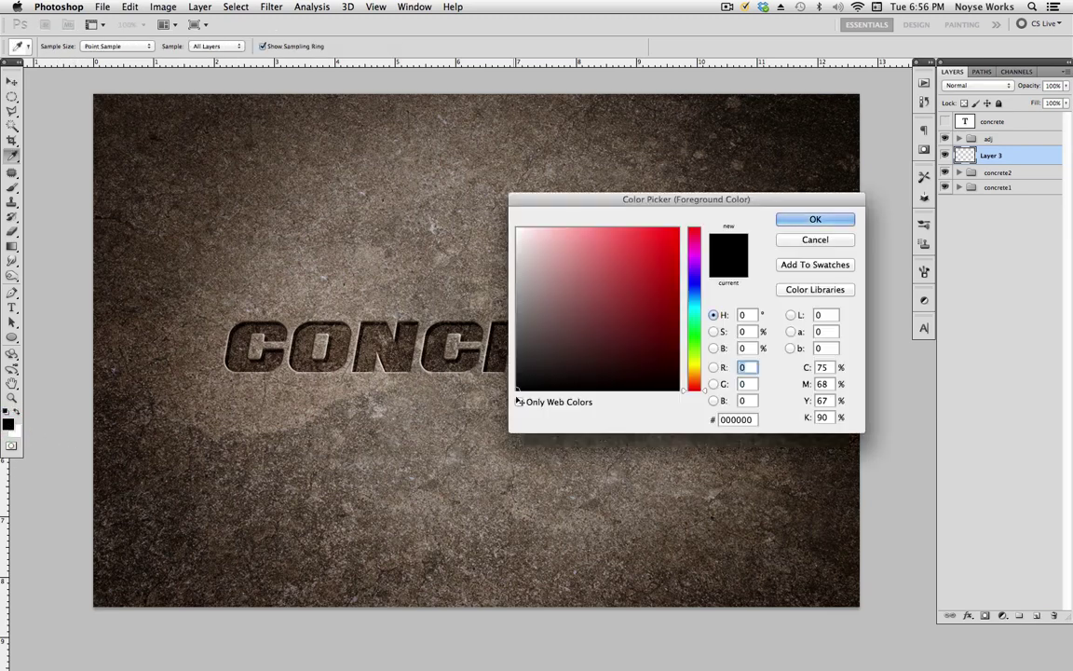
click(756, 220)
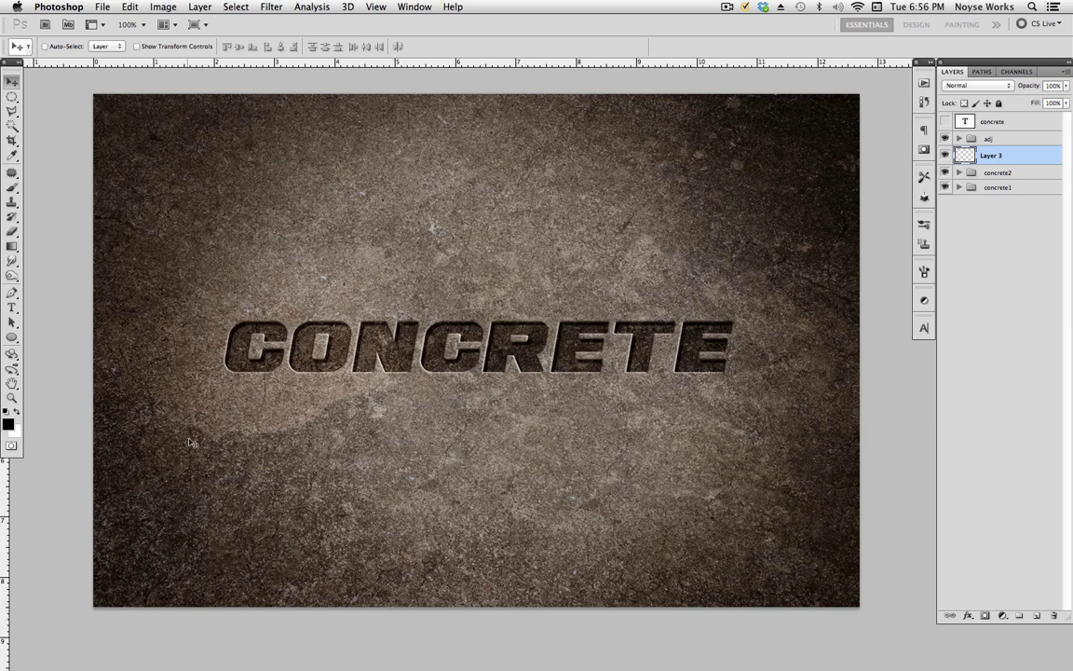
click(271, 7)
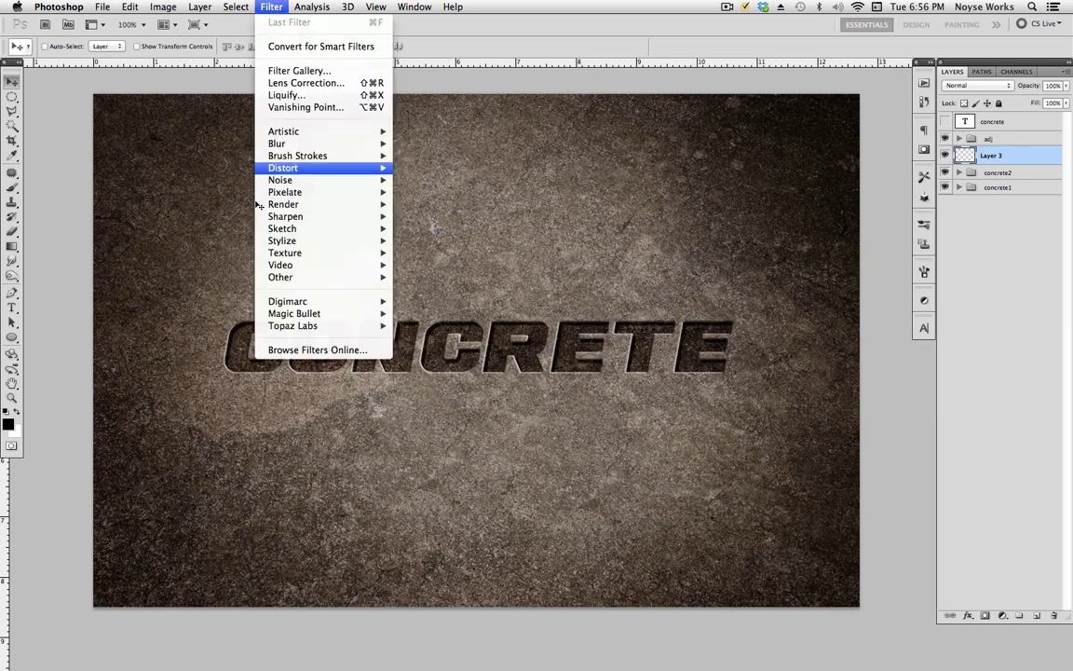
mouse_move(321, 211)
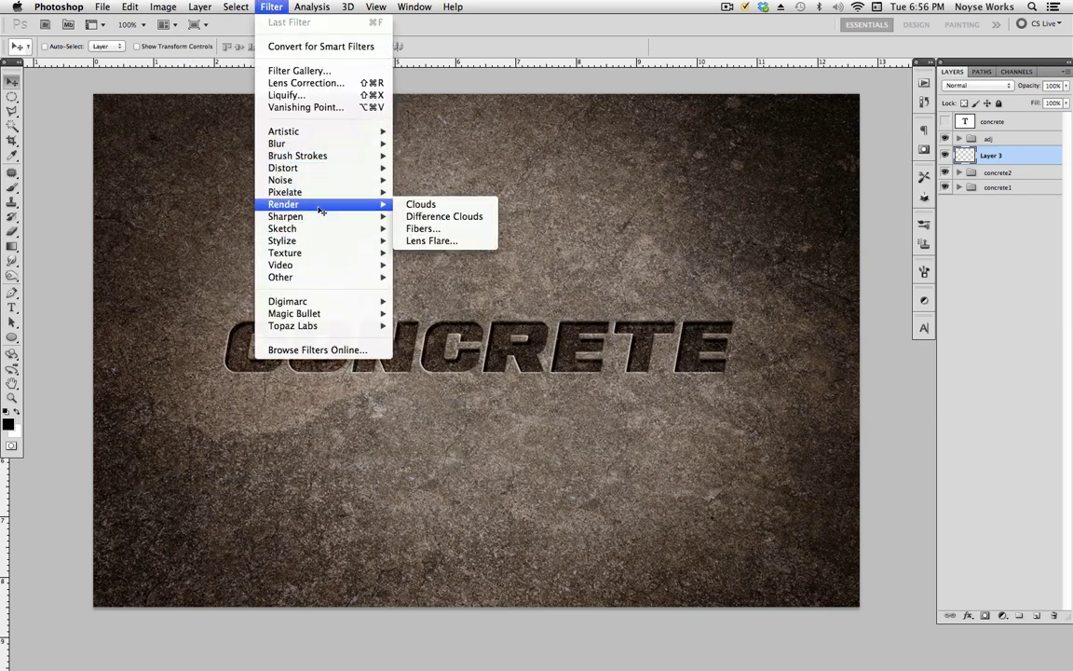
click(422, 206)
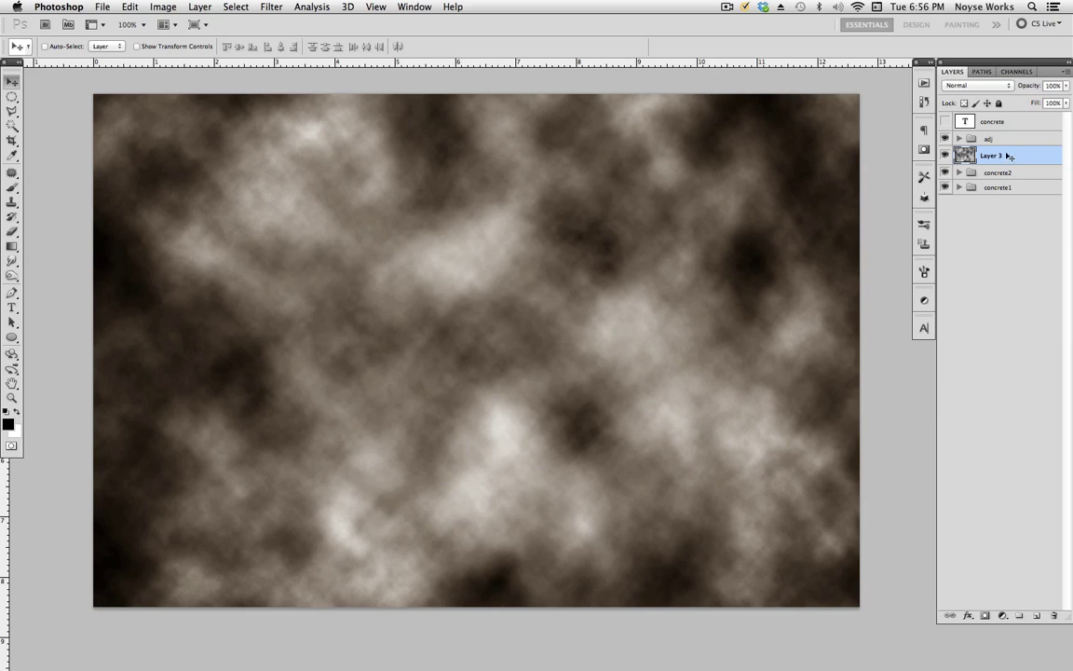
Set the clouds layer's blending mode to Screen.
click(976, 85)
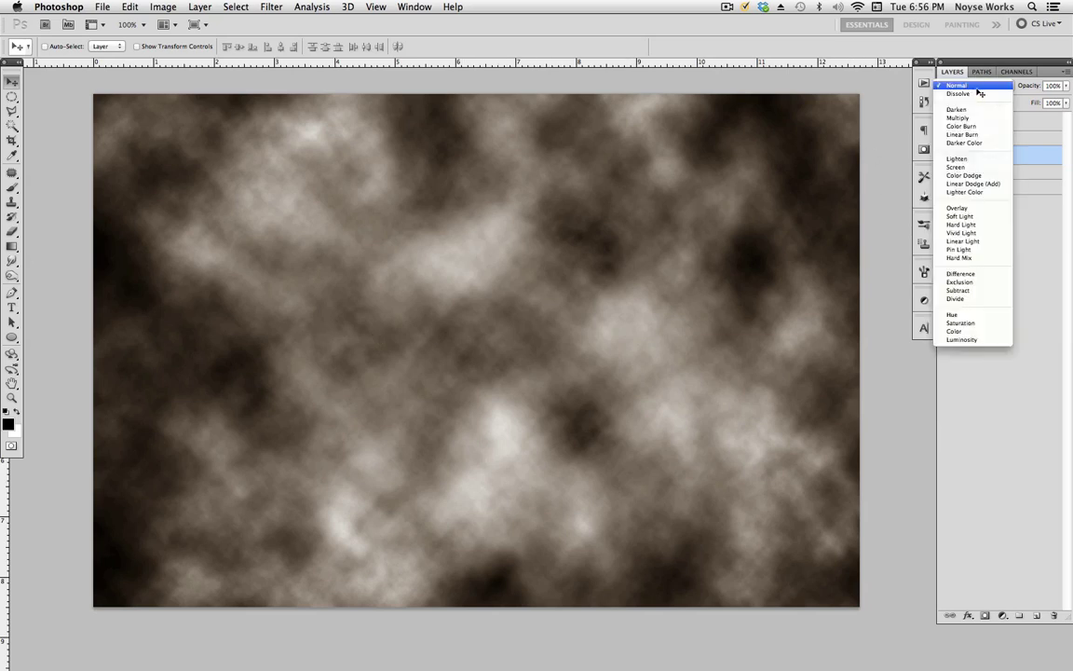
click(957, 166)
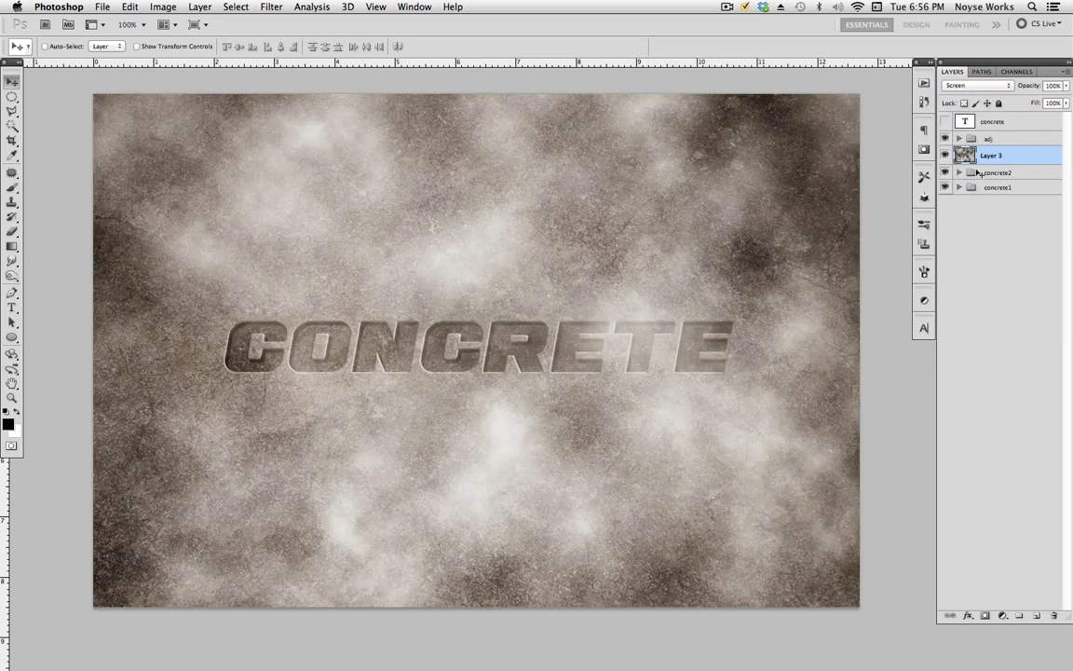
click(1012, 156)
Try darkening the clouds on Layer 3 with Levels, lowering the midtone input to 0.29 and then further.
click(163, 6)
mouse_move(193, 44)
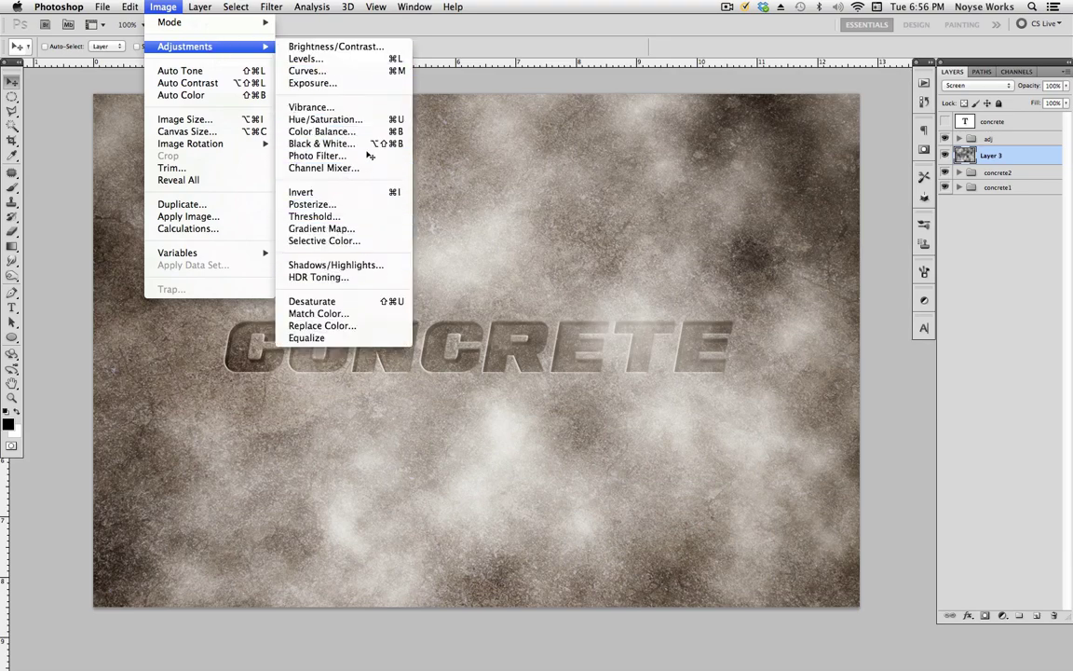
click(347, 59)
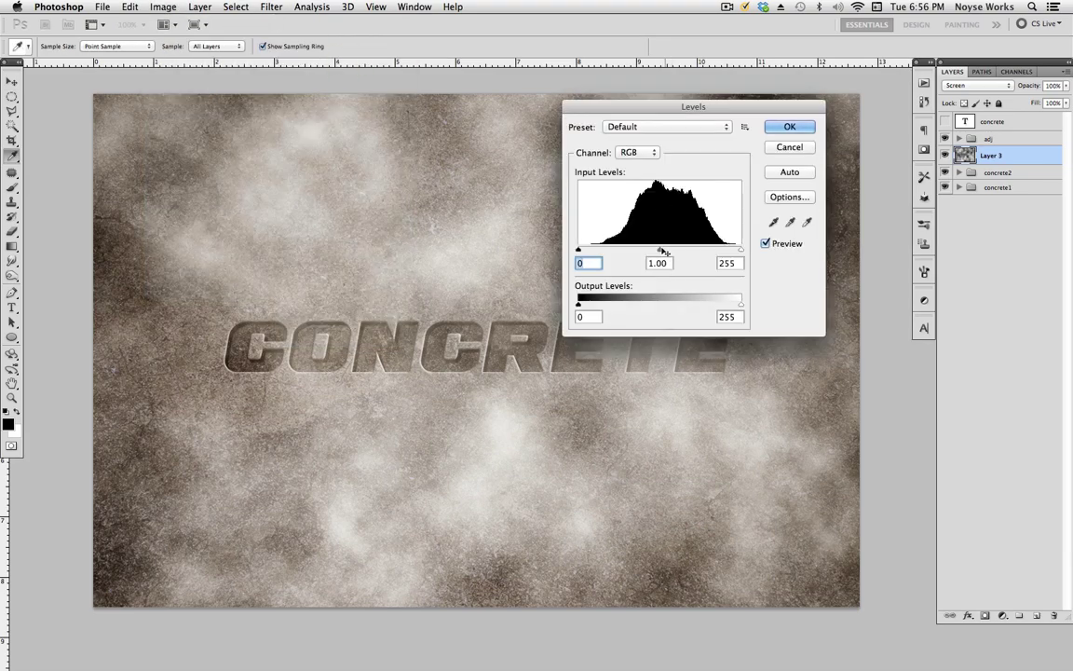
drag(657, 249, 711, 251)
mouse_move(741, 304)
mouse_down()
mouse_move(686, 308)
mouse_move(741, 306)
mouse_up()
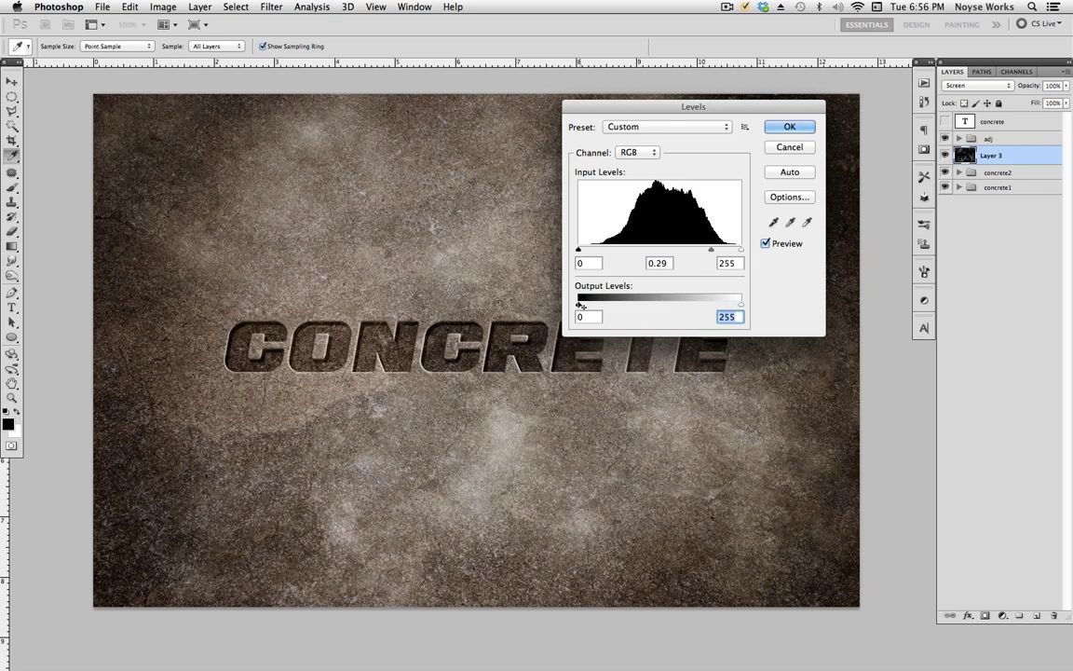
mouse_move(576, 306)
mouse_down()
mouse_move(588, 308)
mouse_move(577, 306)
mouse_up()
mouse_move(711, 249)
mouse_down()
mouse_move(699, 247)
mouse_move(726, 249)
mouse_up()
click(789, 126)
Compare the image with and without the darkened clouds and undo their Levels adjustment.
key(super+z)
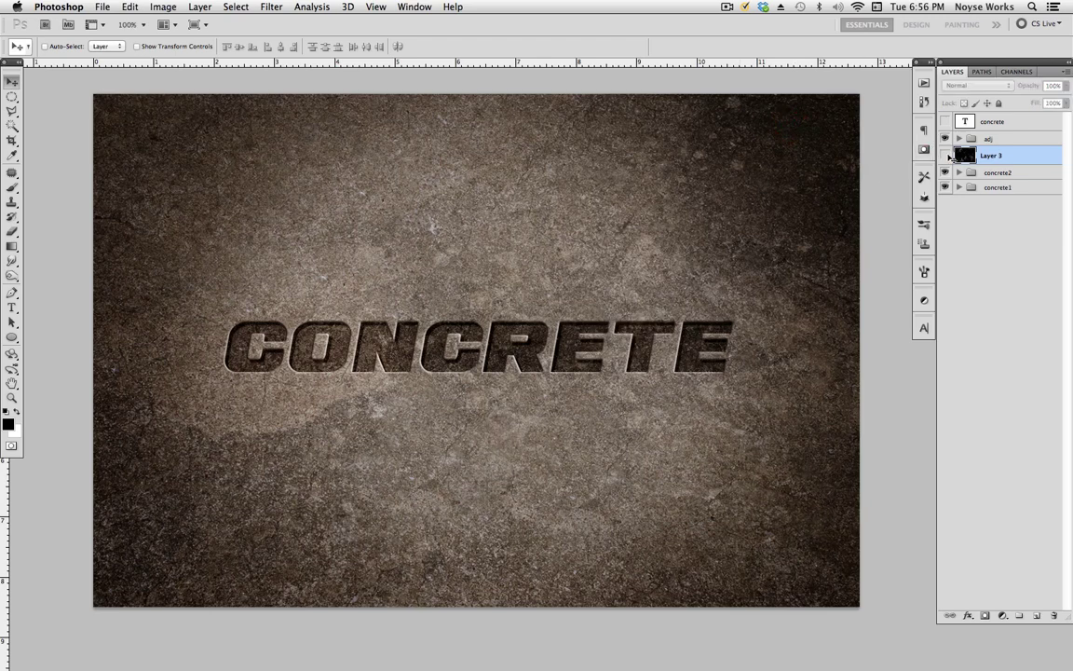
key(super+z)
click(1006, 154)
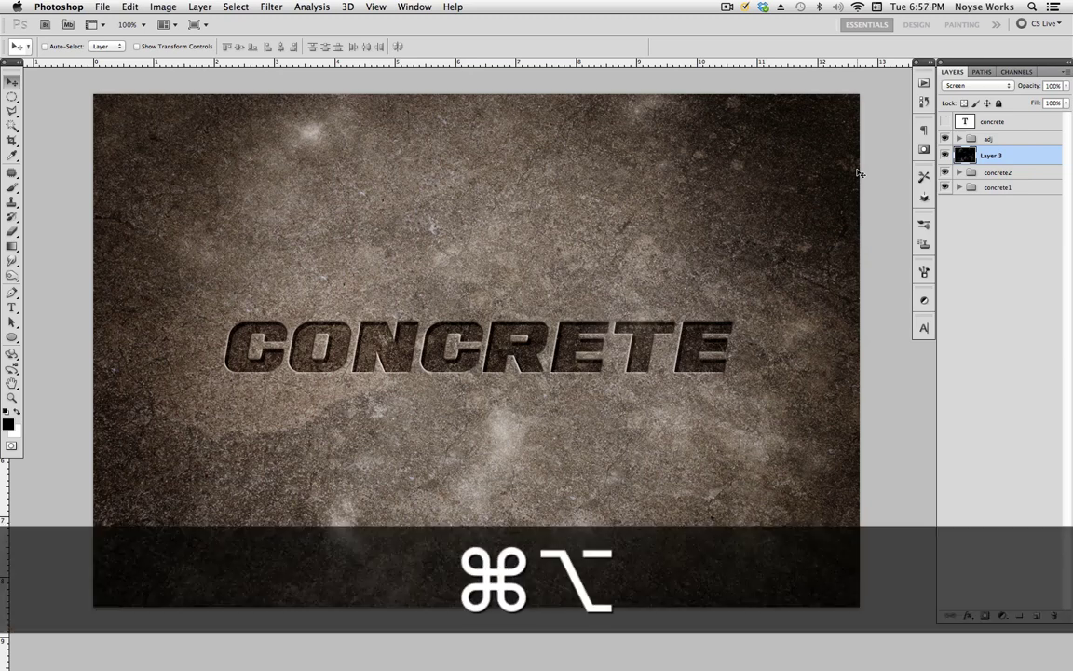
key(super+alt+z)
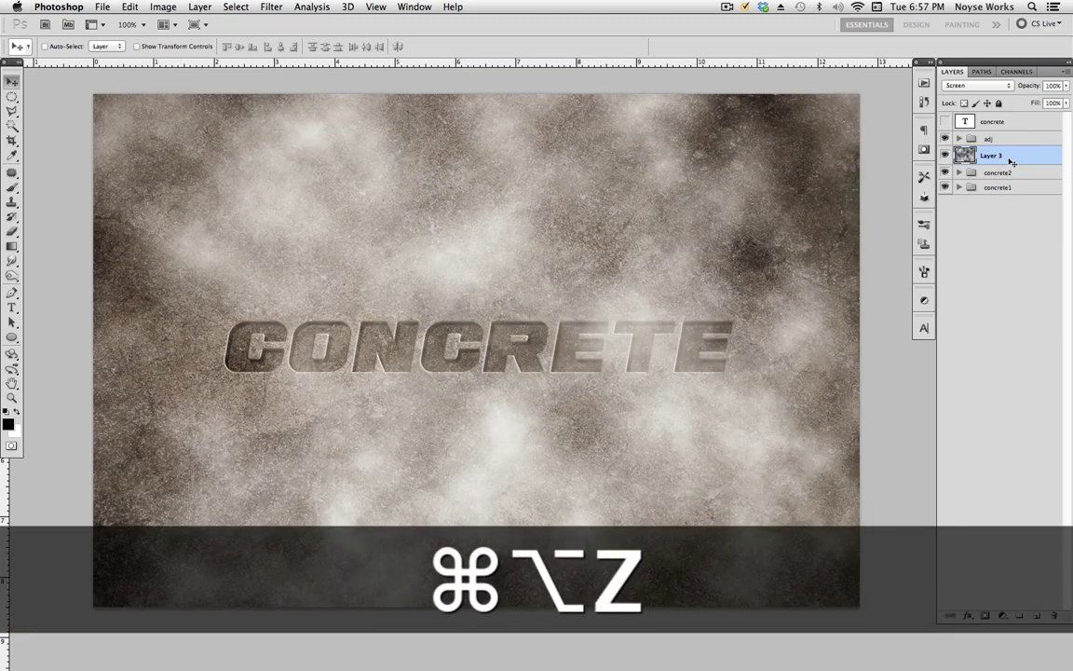
Render Clouds on Layer 3 again and repeat the filter several times to generate a different random cloud pattern.
click(978, 156)
key(alt)
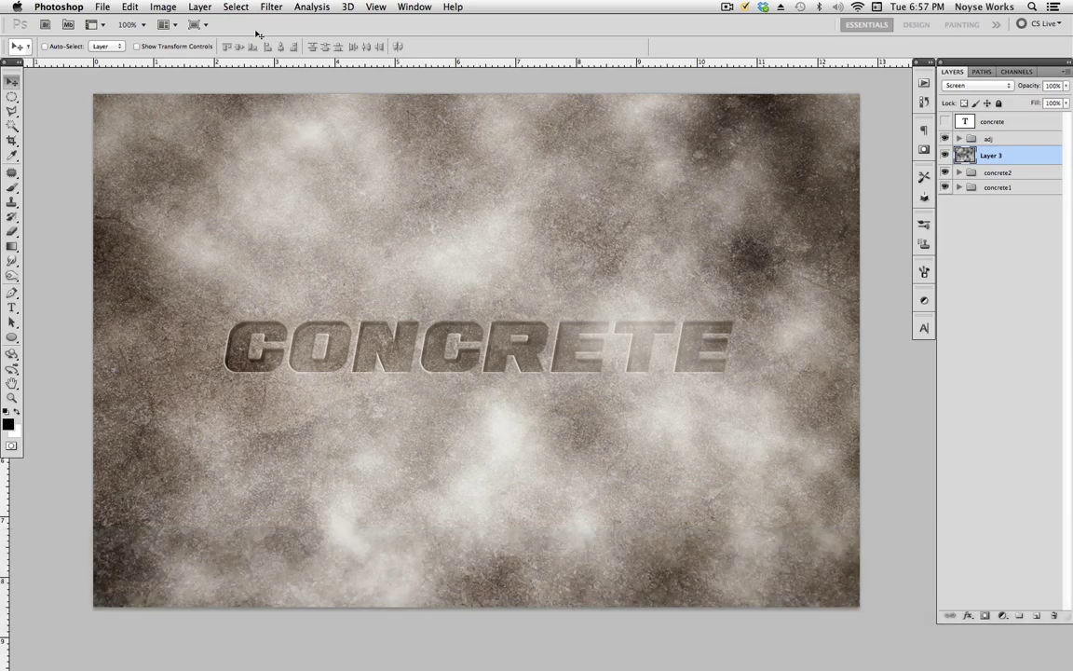
click(271, 6)
mouse_move(317, 204)
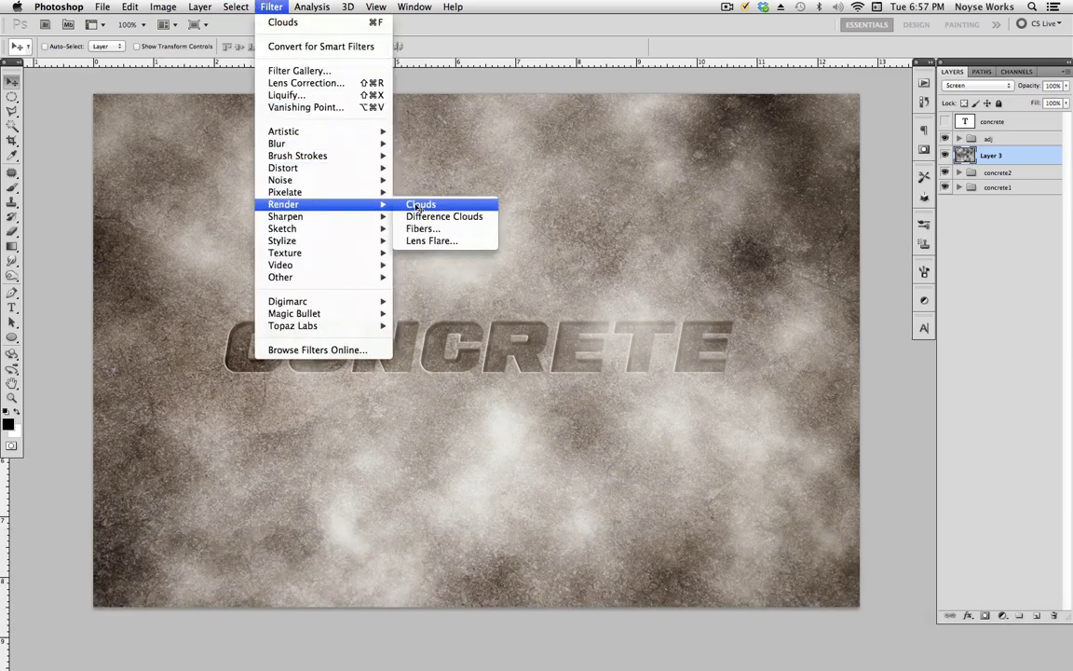
click(416, 207)
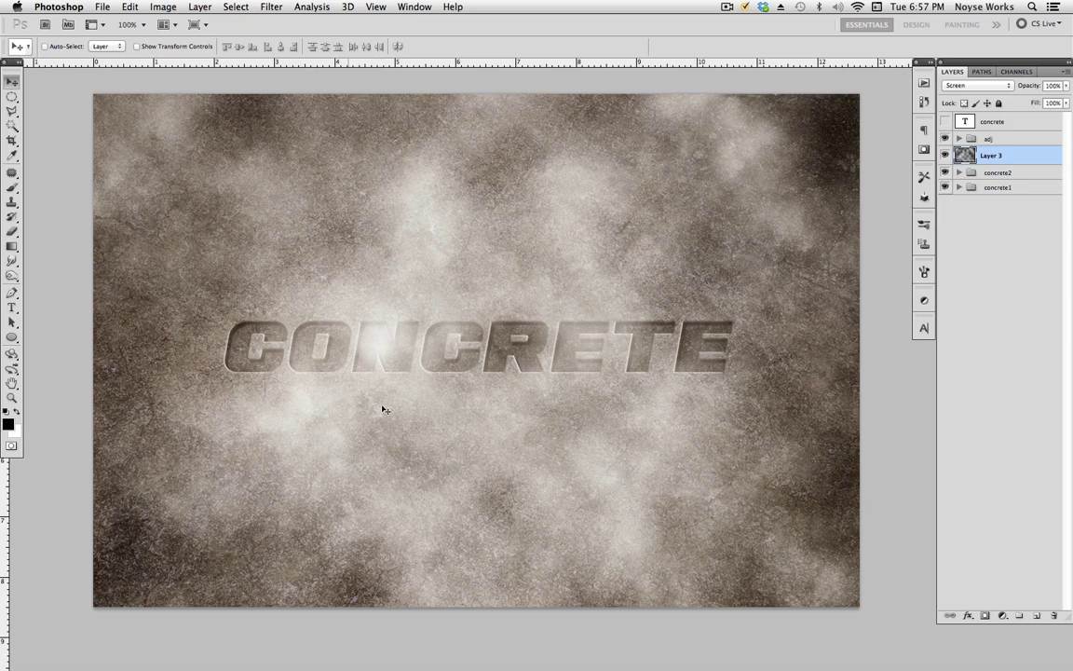
key(super)
key(super)
key(super+f)
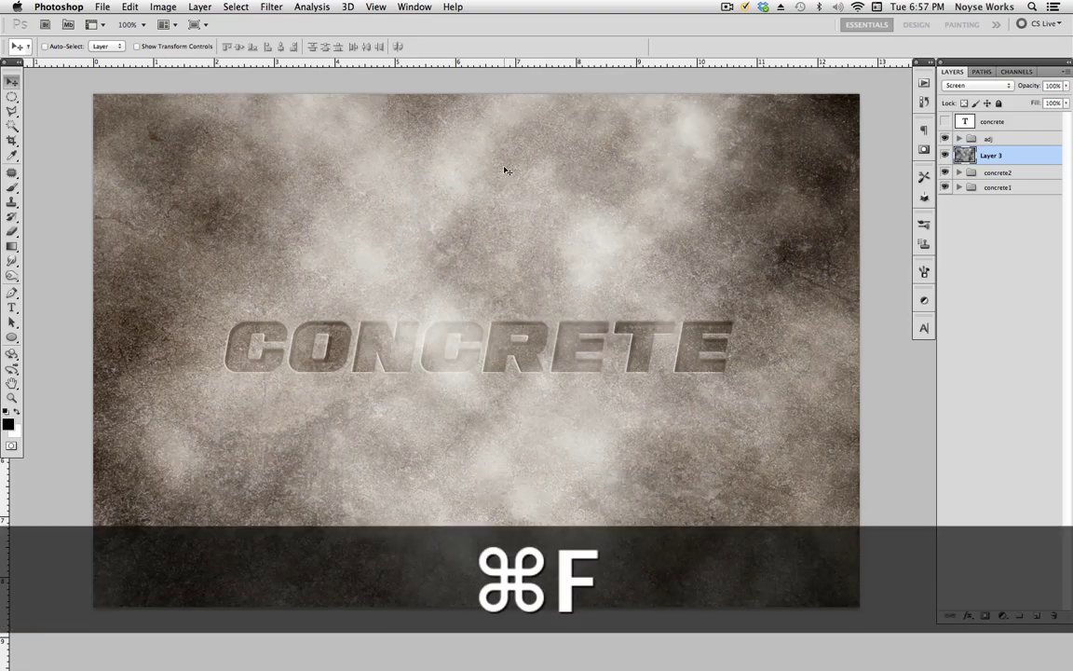
key(super+f)
key(super+f)
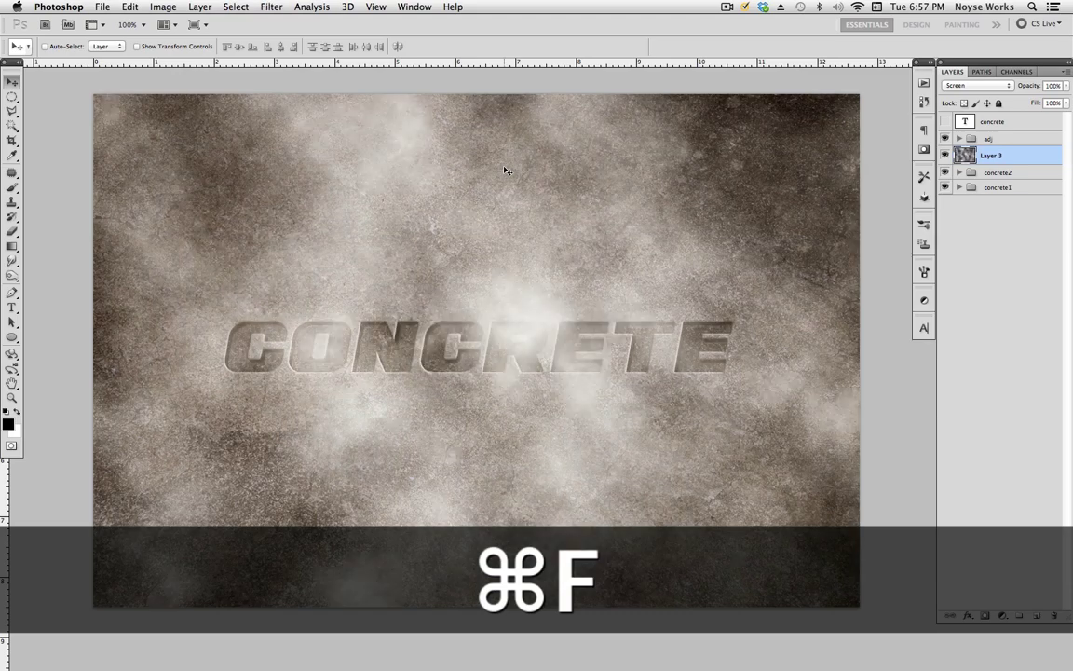
key(super+f)
key(super+f)
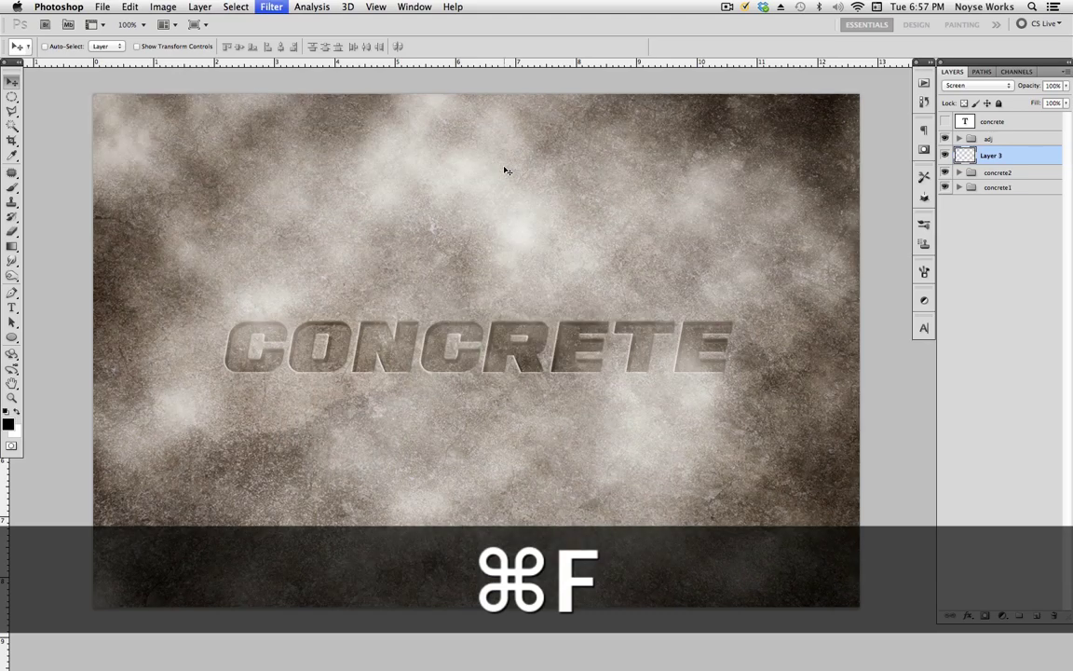
key(super+f)
key(super+f)
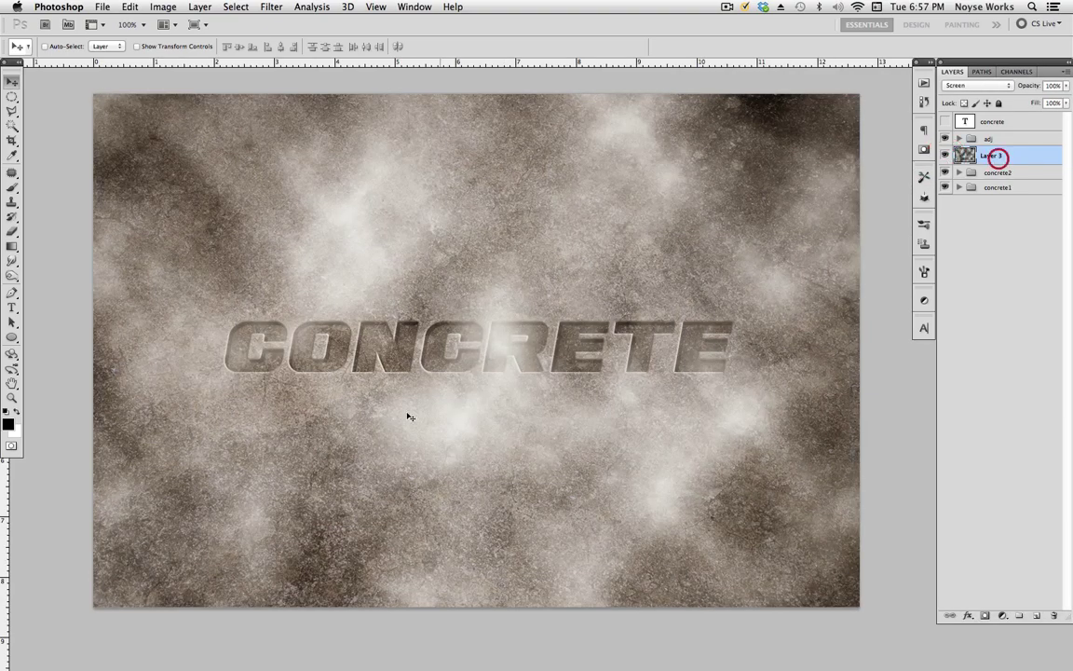
Apply a Levels adjustment to the Layer 3 clouds with the midtone input set to 0.32.
key(super+l)
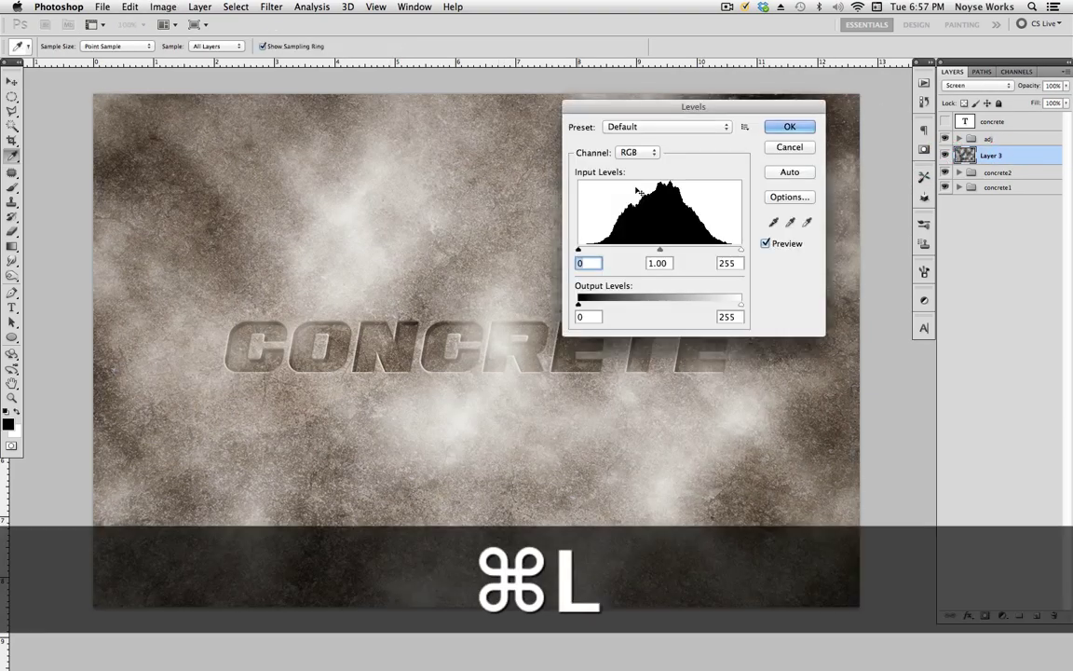
drag(657, 107, 615, 87)
drag(620, 233, 669, 233)
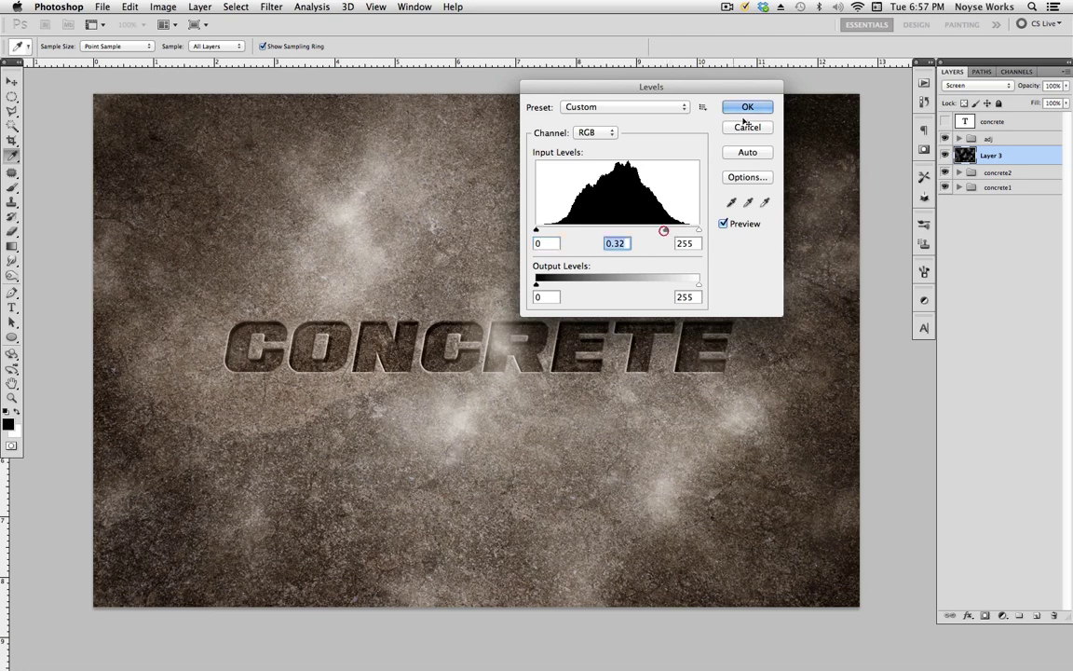
click(748, 127)
Expand the adj group and move Layer 3 into it, between the Color Balance layer and Layer 1.
click(959, 139)
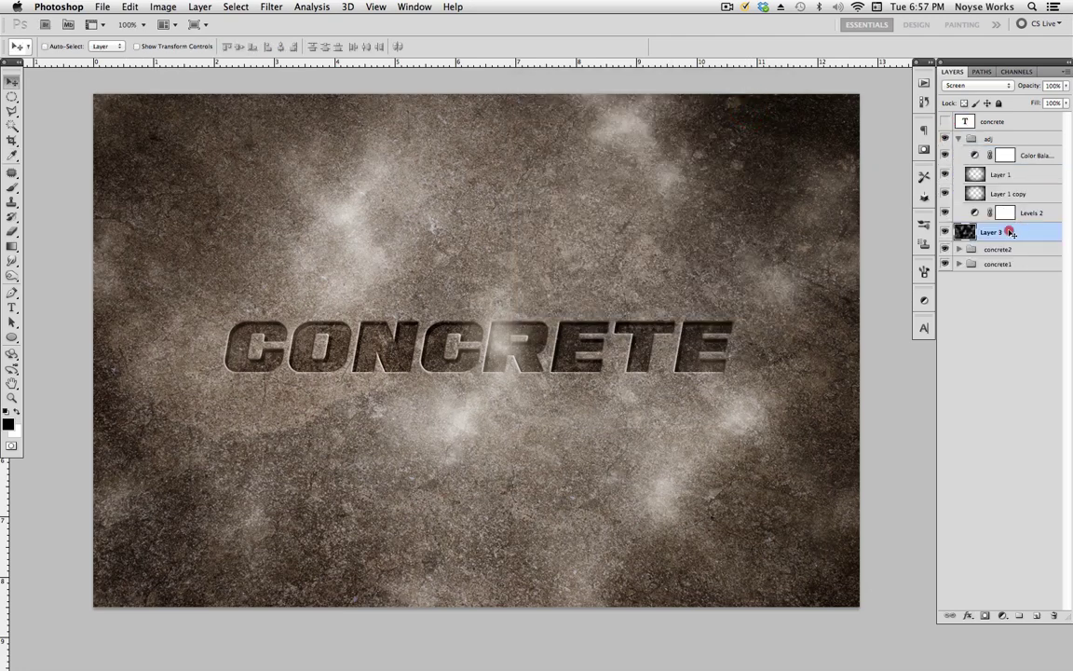
drag(985, 232, 1016, 168)
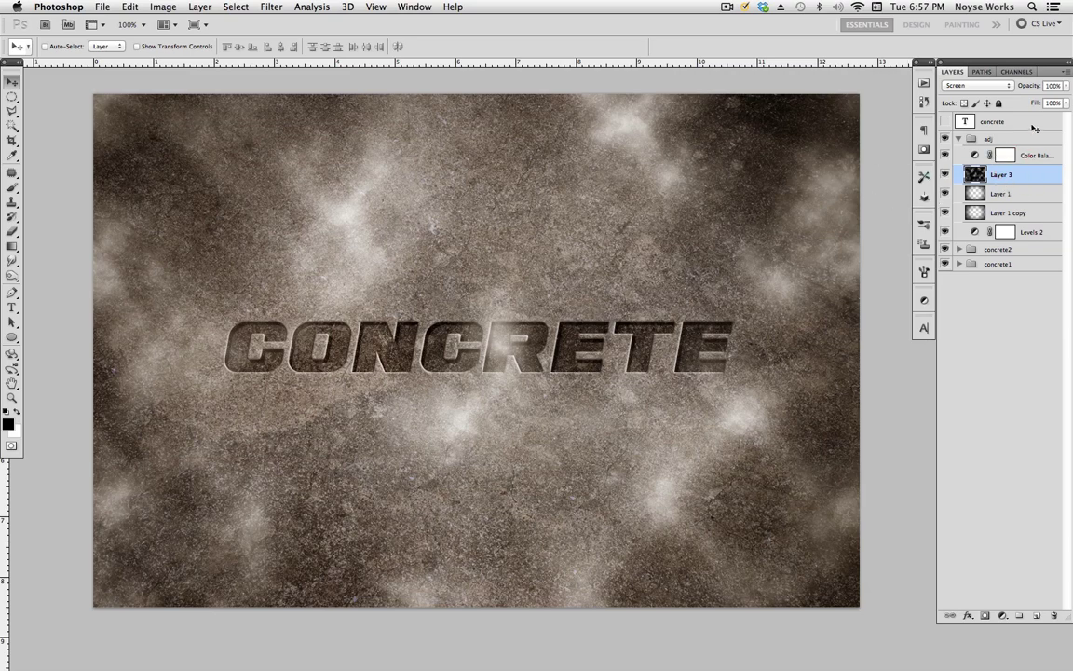
key(super+z)
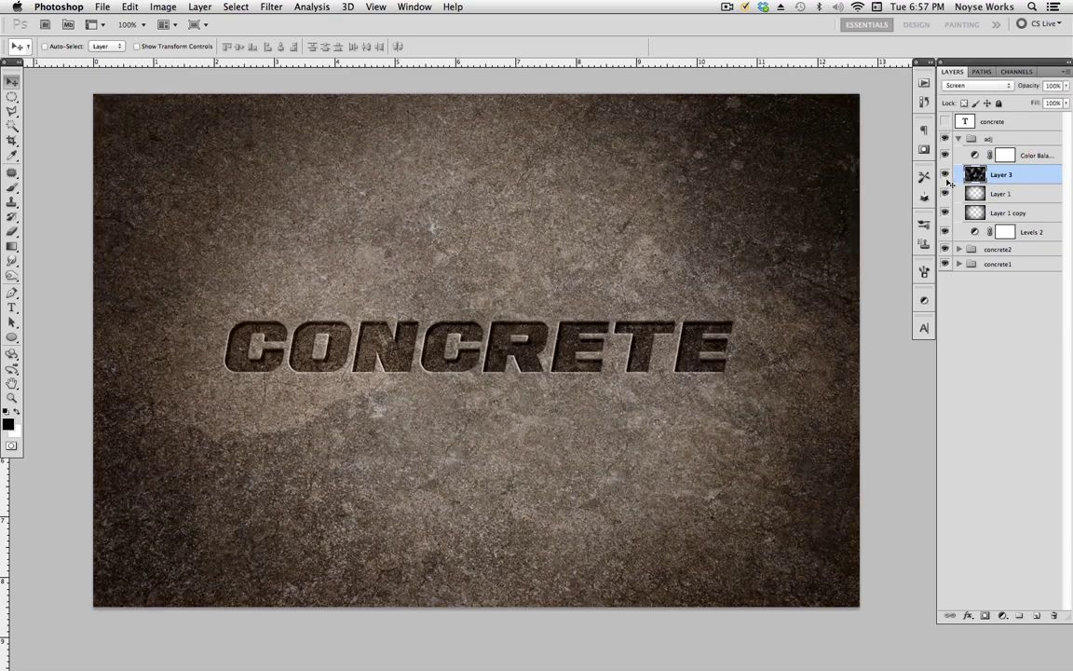
Reduce the opacity of Layer 3 to 39% and save the document over the existing disk copy.
key(super+z)
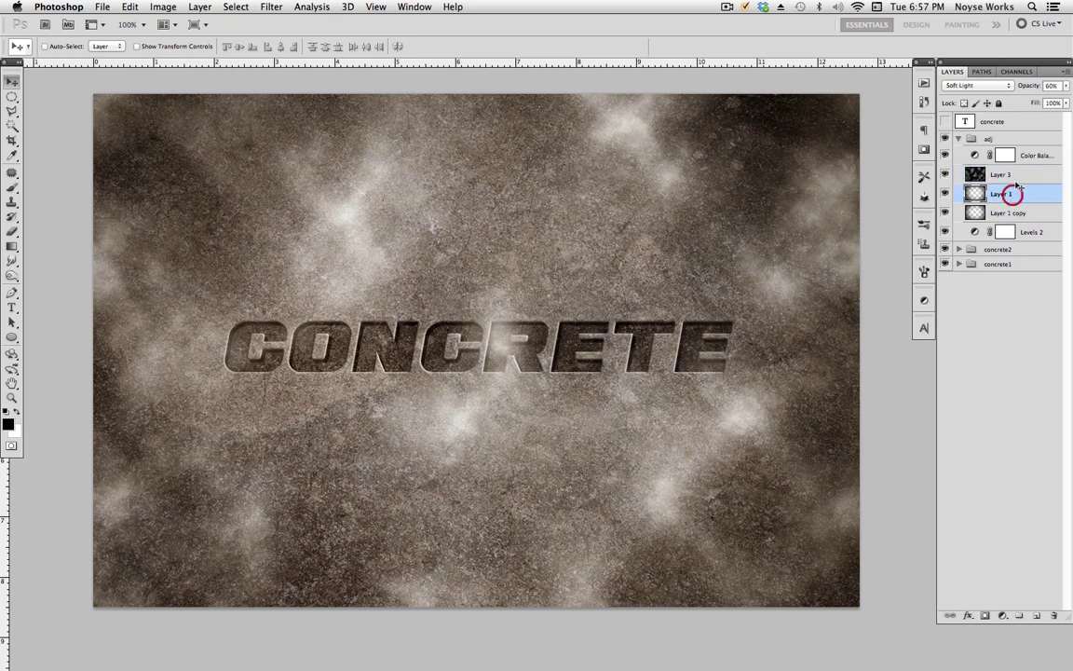
drag(1065, 86, 1023, 98)
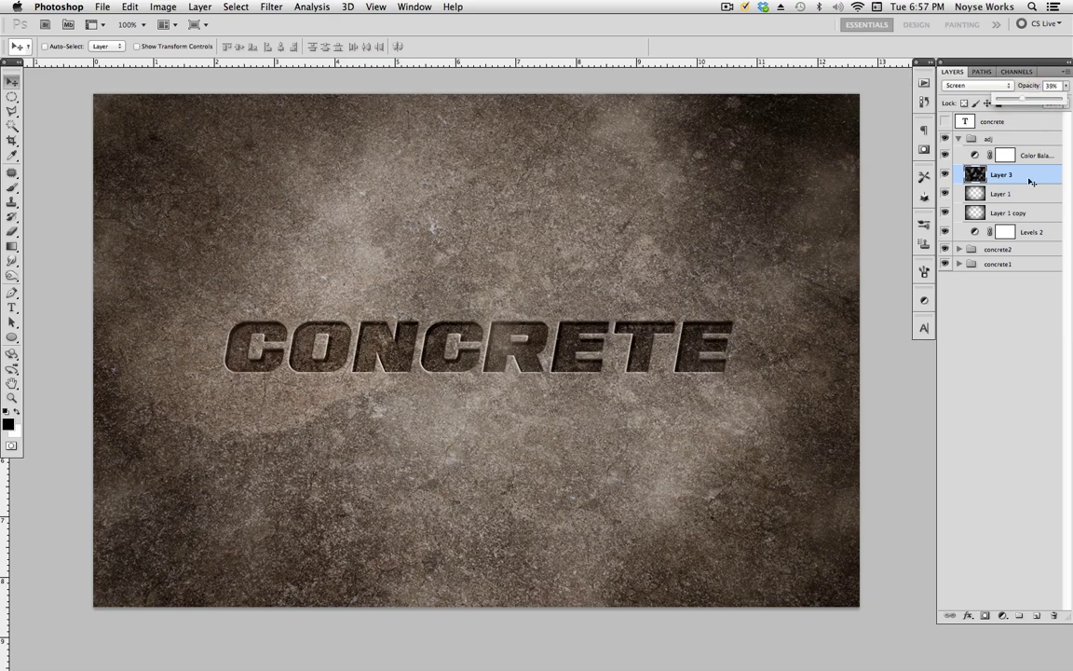
key(super+s)
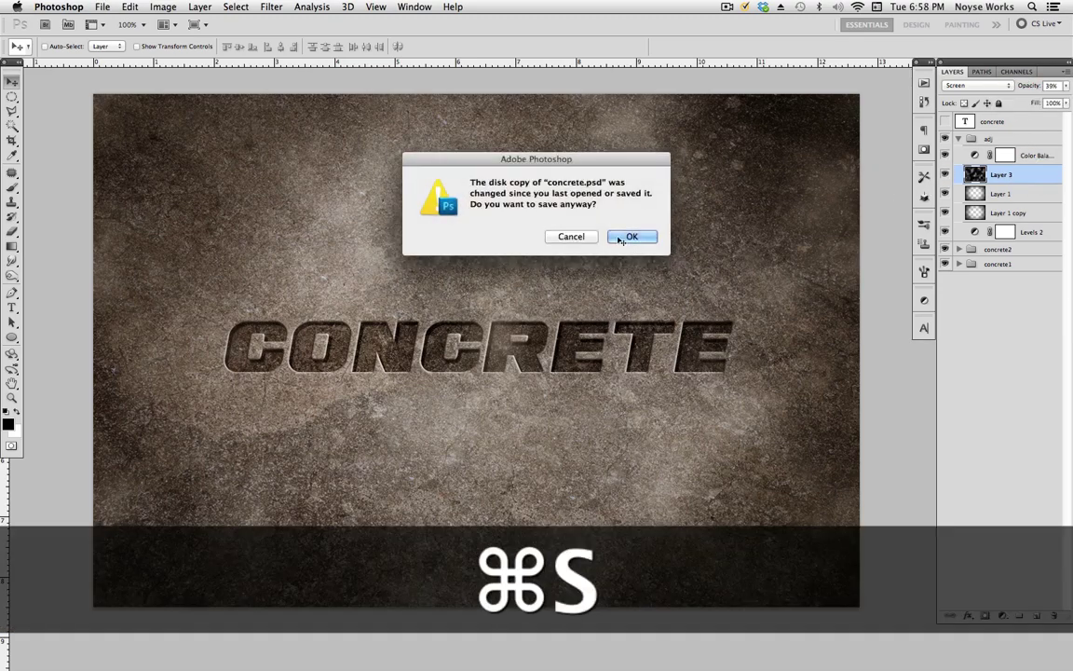
click(569, 214)
Compare the image with and without the Layer 3 clouds and save the document.
click(946, 175)
click(945, 175)
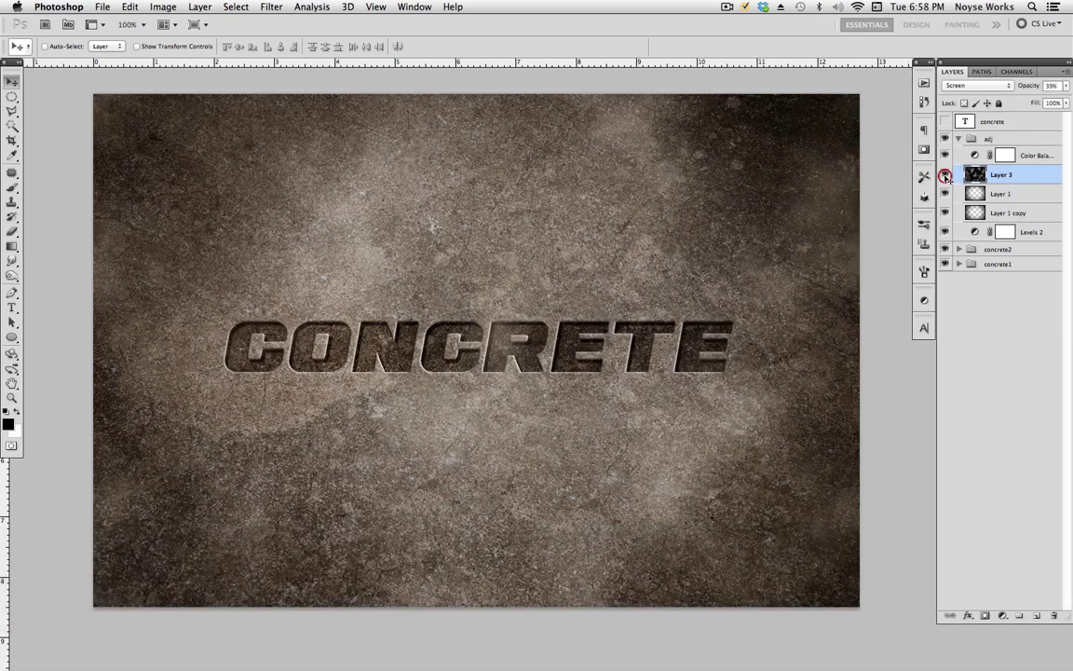
click(945, 175)
click(946, 176)
key(super+s)
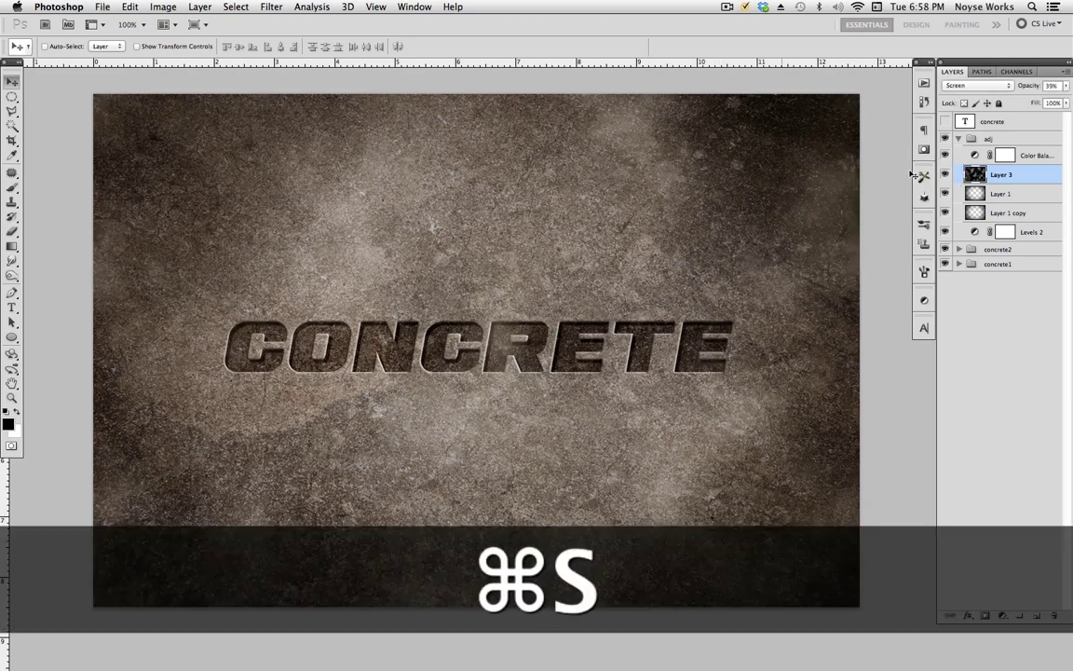
Collapse the adj group and save the document again.
click(959, 138)
scroll(673, 437, down, 1)
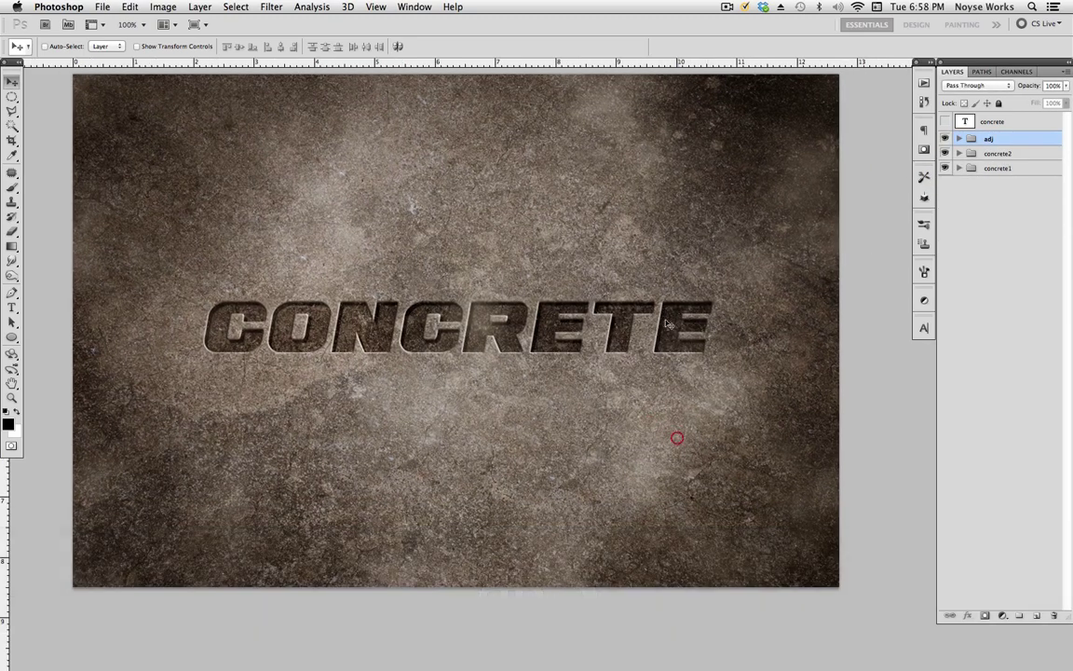
scroll(664, 390, left, 1)
key(super+s)
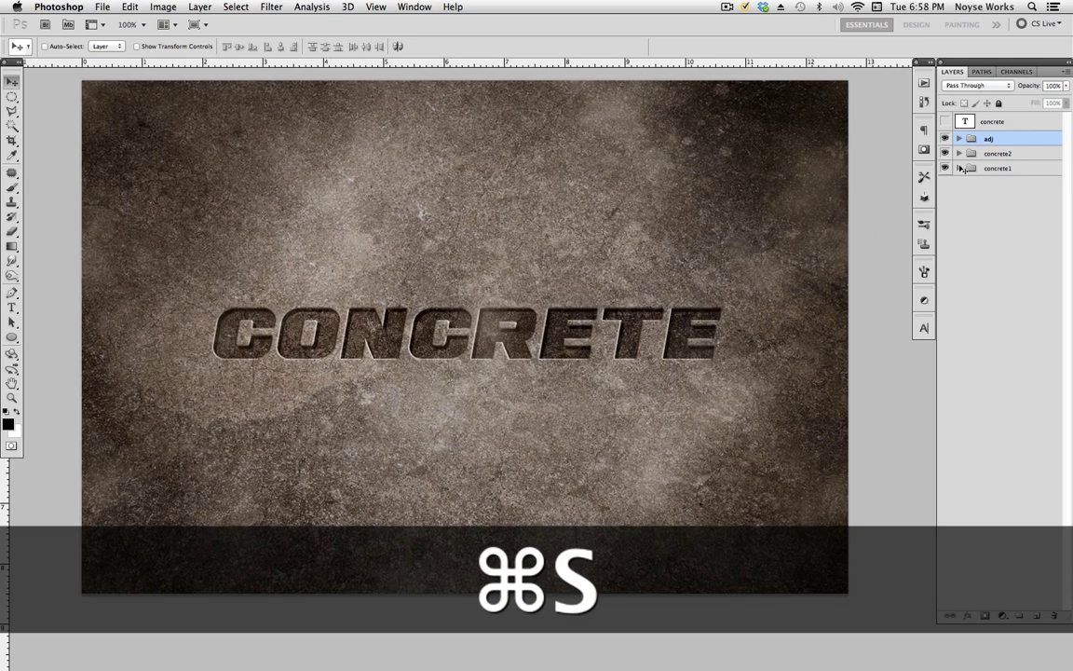
Switch to Adobe Bridge and open concrete3.jpg from the Desktop folder in Photoshop.
key(super+Tab)
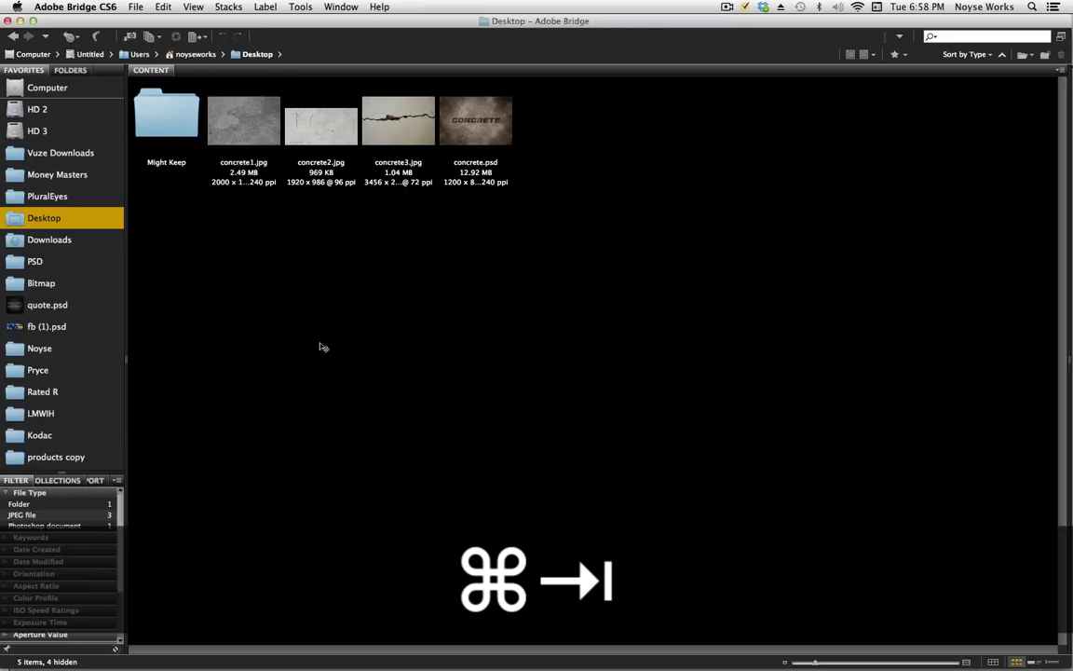
click(398, 119)
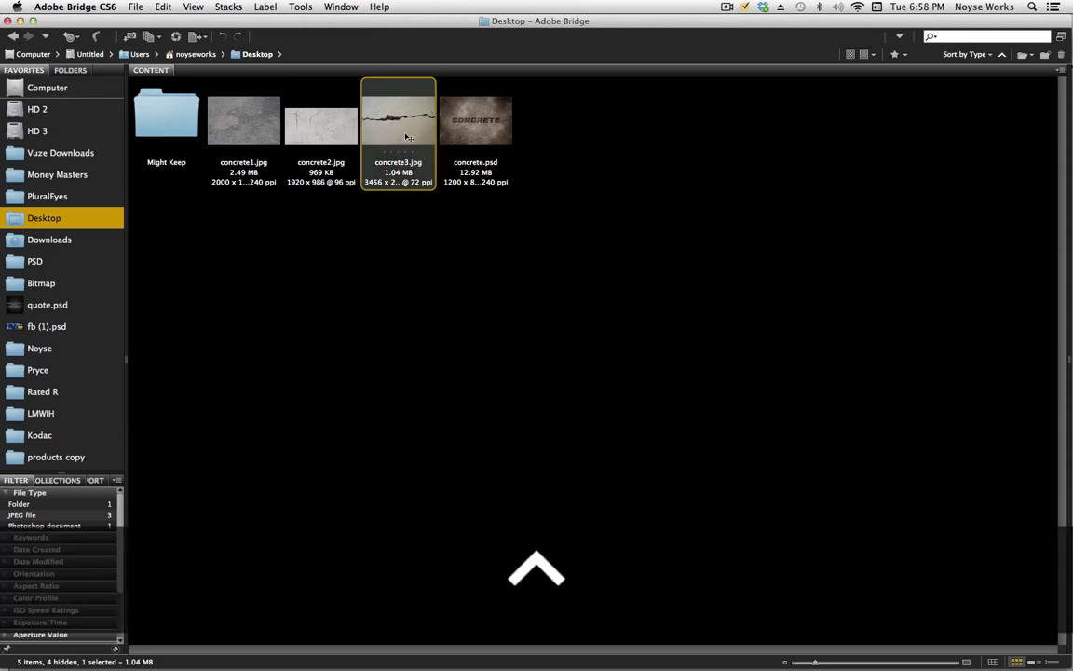
ctrl+click(410, 136)
mouse_move(434, 153)
click(578, 199)
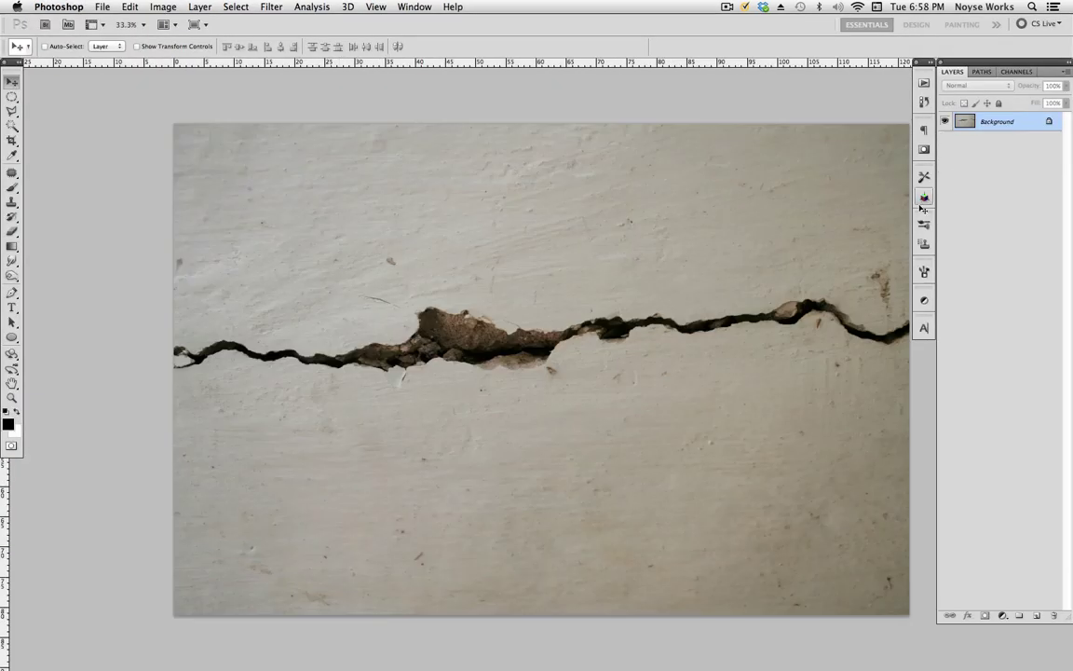
scroll(696, 359, right, 2)
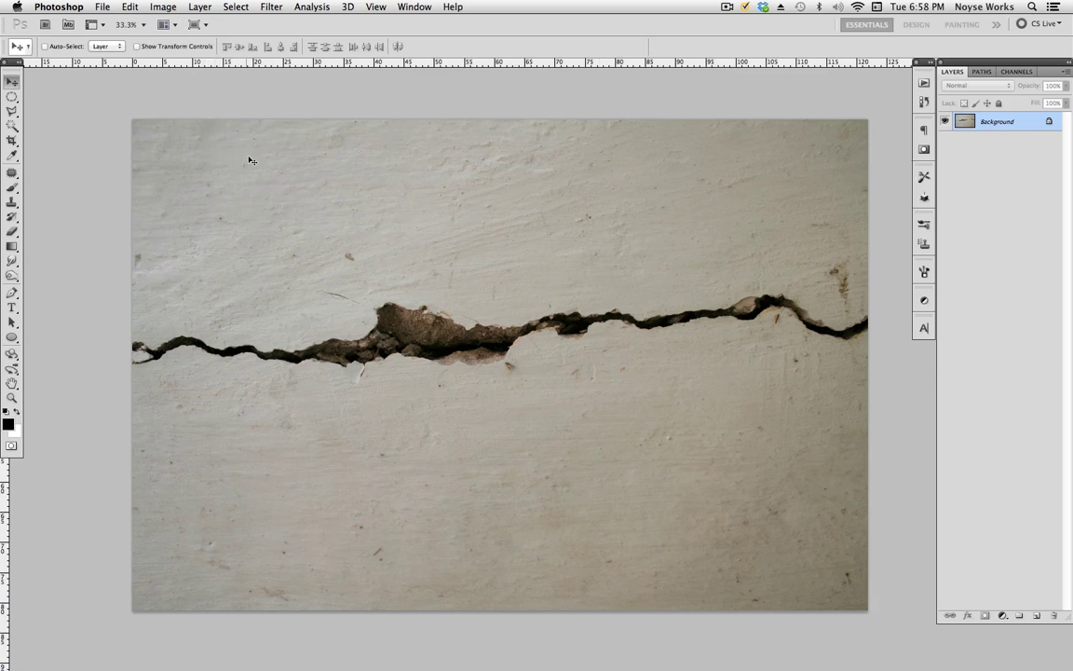
Desaturate the wall crack photo with a Hue/Saturation adjustment, setting the saturation to -100.
key(super+alt)
key(super+alt+u)
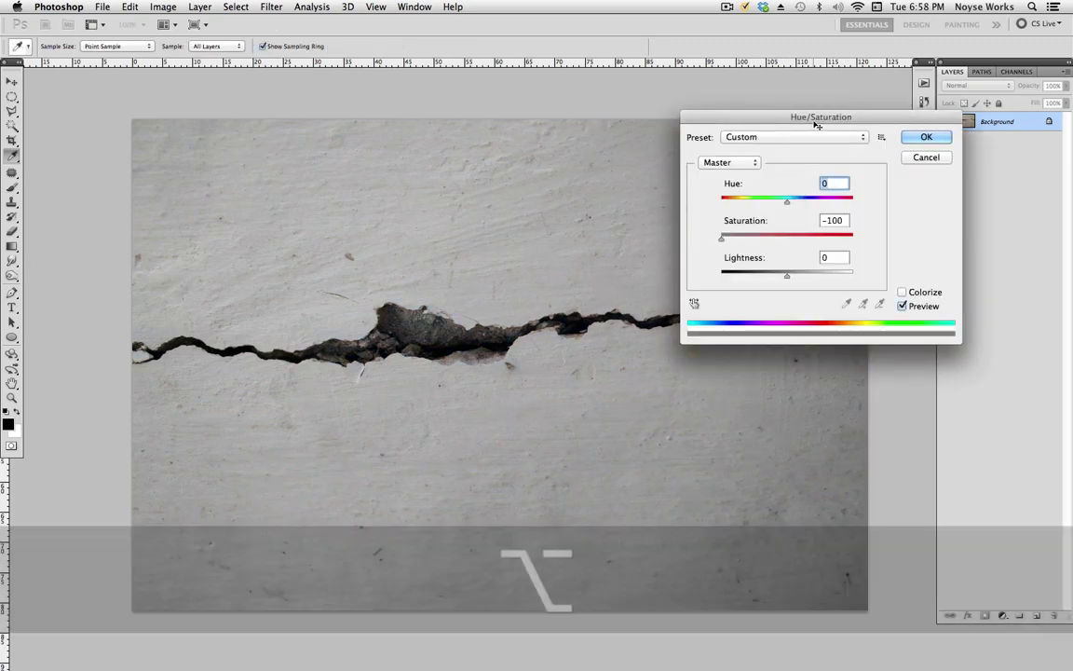
drag(814, 125, 786, 113)
mouse_move(693, 226)
mouse_down()
mouse_move(743, 227)
mouse_move(673, 229)
mouse_up()
click(896, 128)
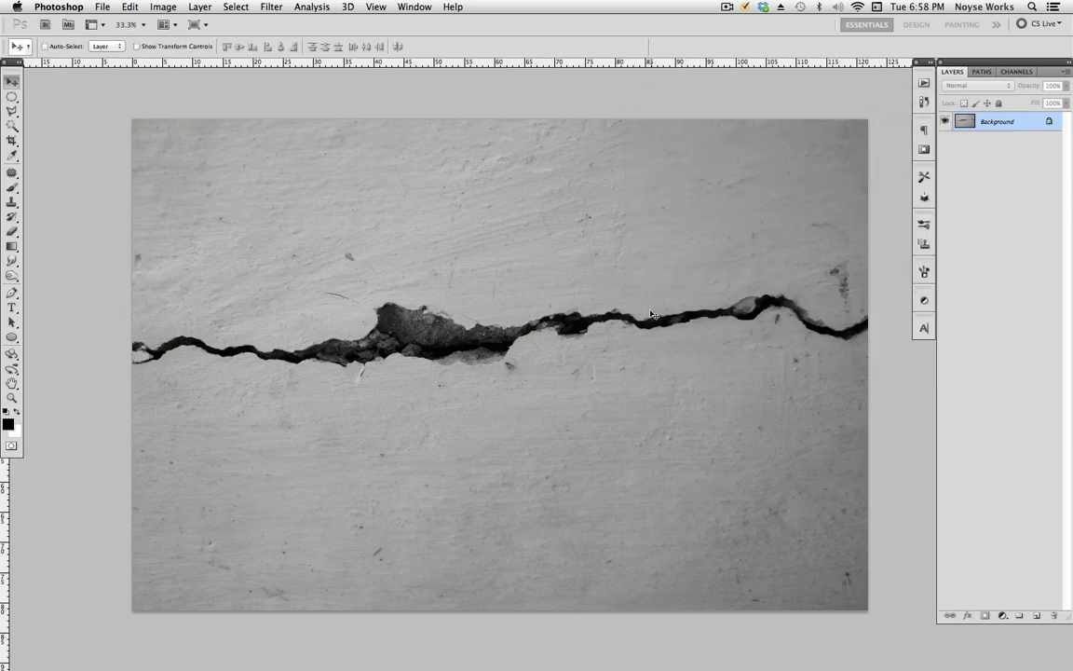
Apply a Levels adjustment that turns the wall around the crack white by sampling the white point near the photo's lower-right corner.
key(super)
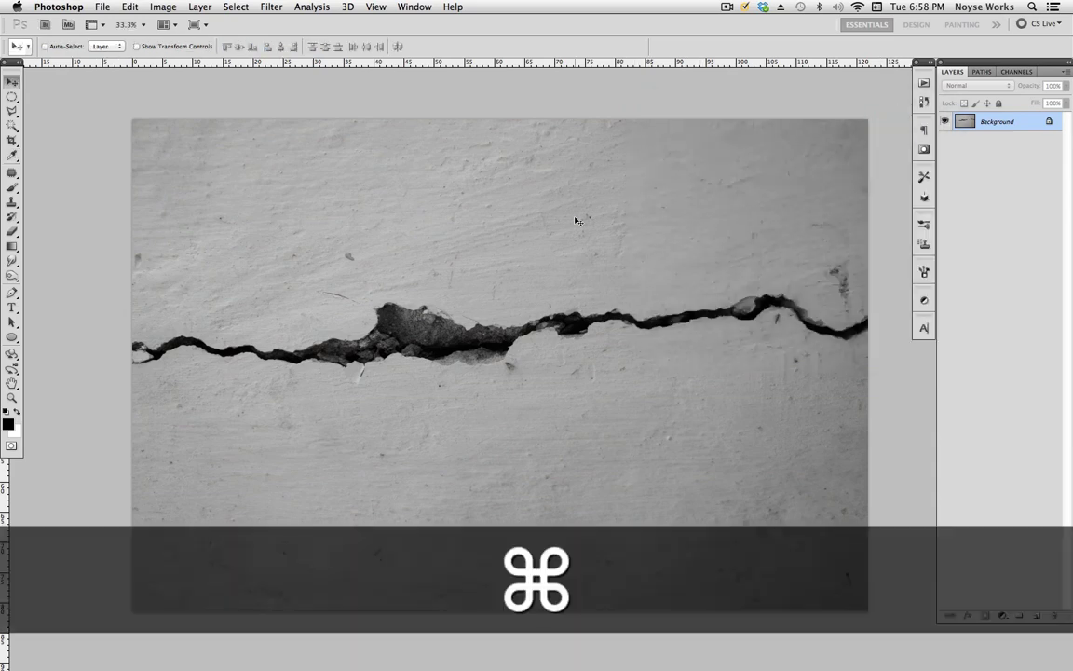
key(super+l)
drag(575, 71, 751, 47)
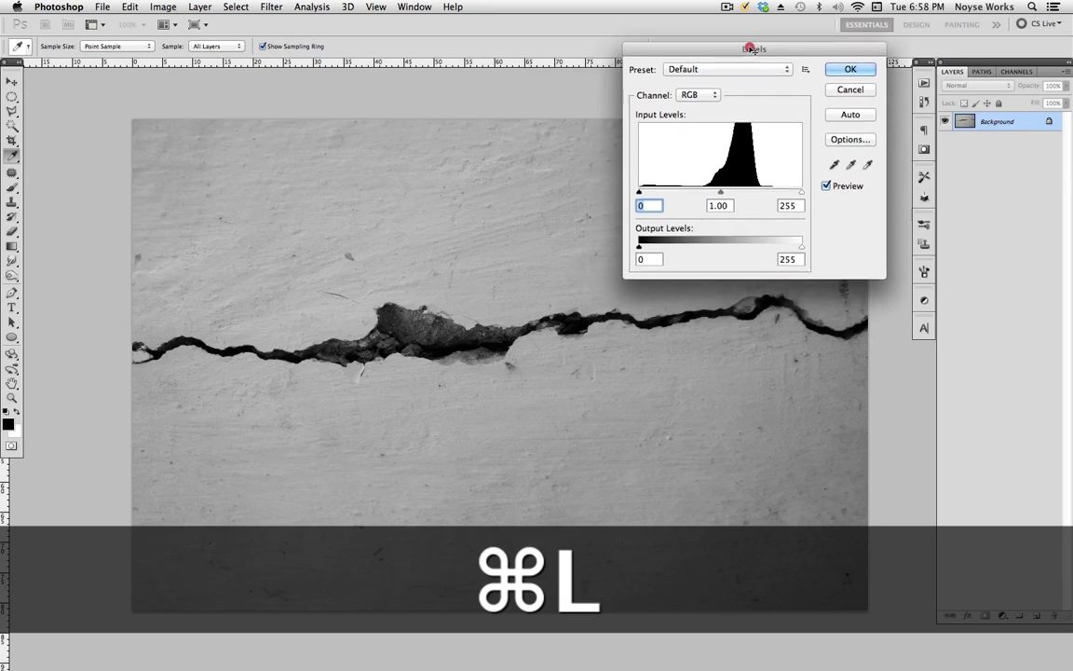
click(869, 165)
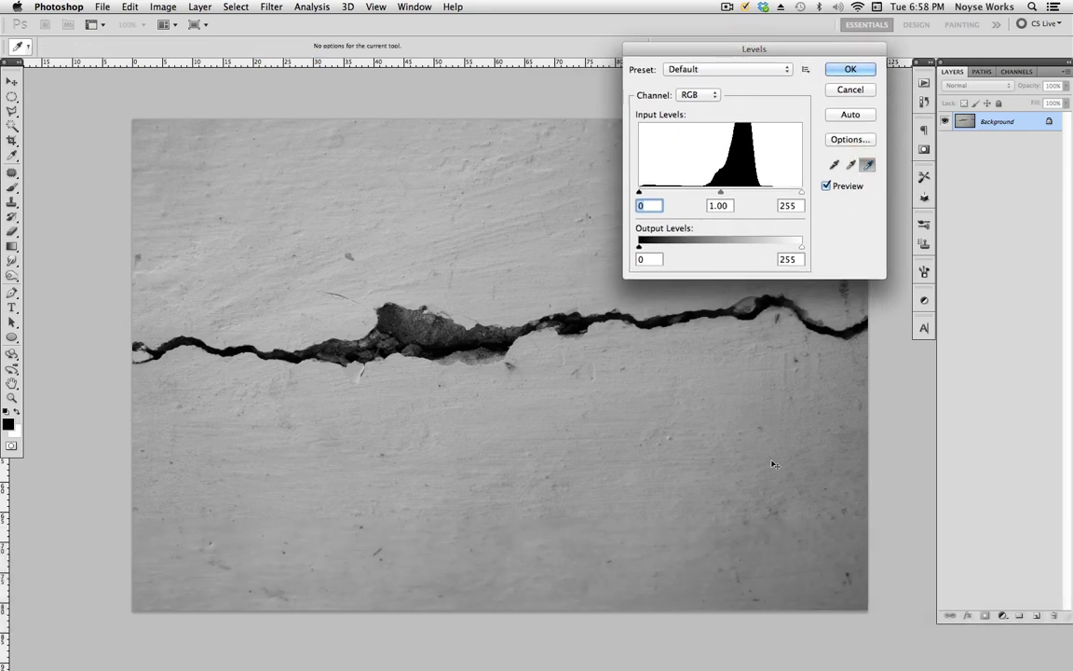
click(826, 584)
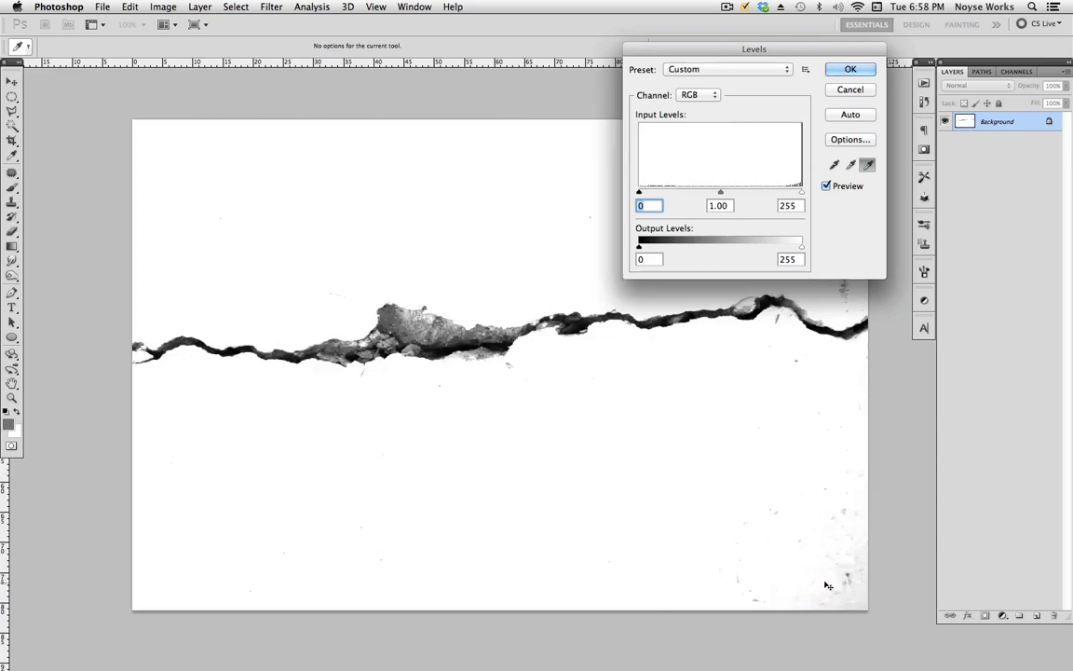
click(701, 536)
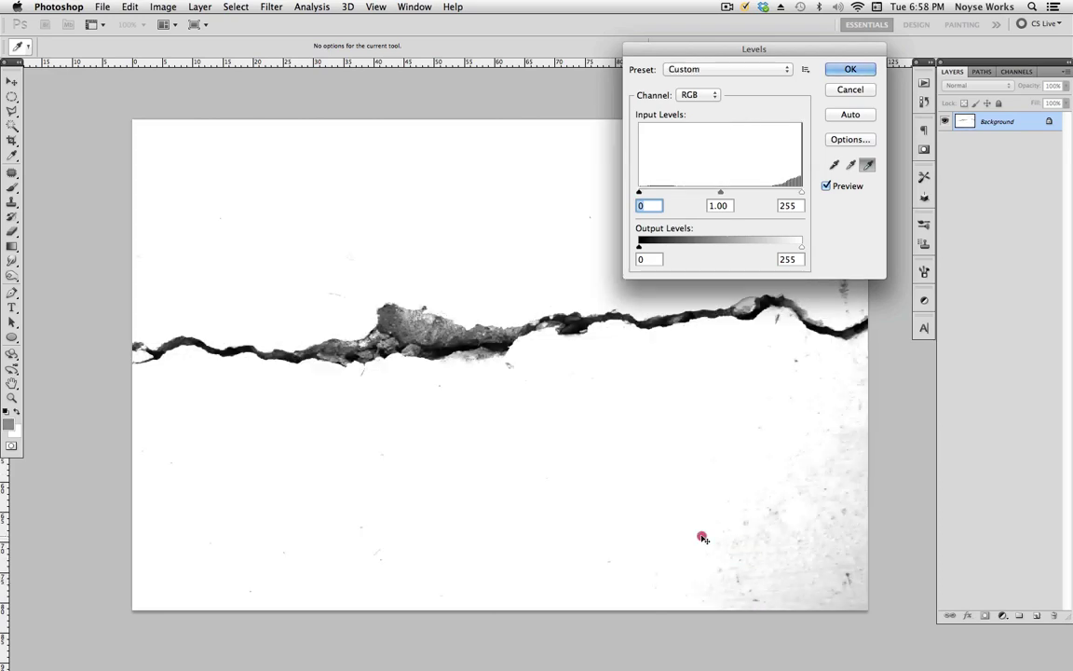
click(807, 555)
click(824, 573)
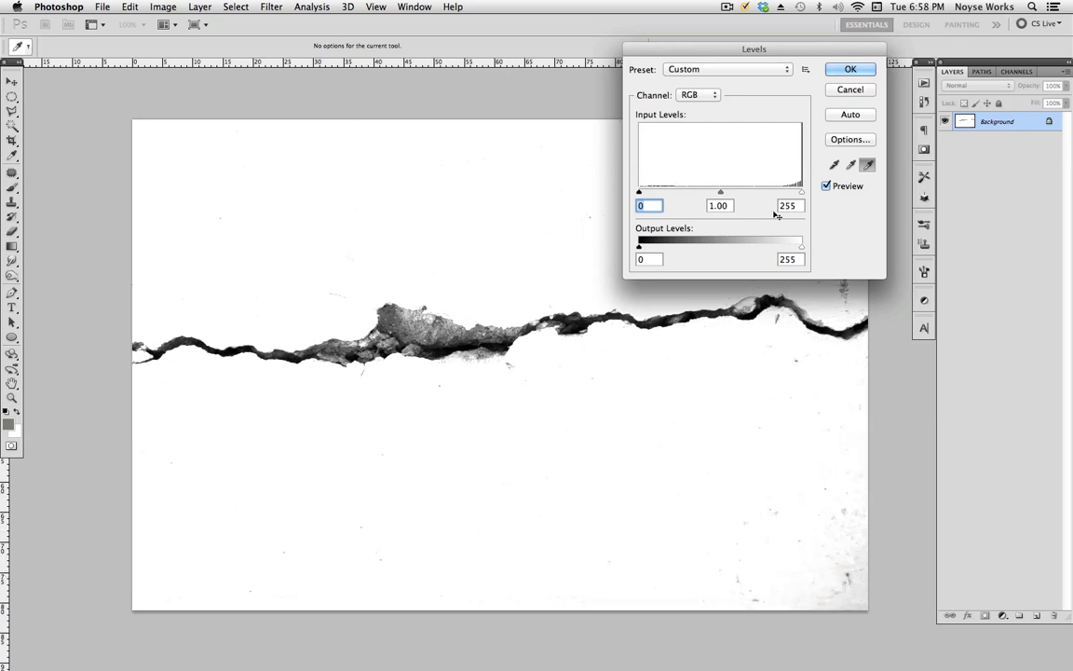
click(851, 69)
key(v)
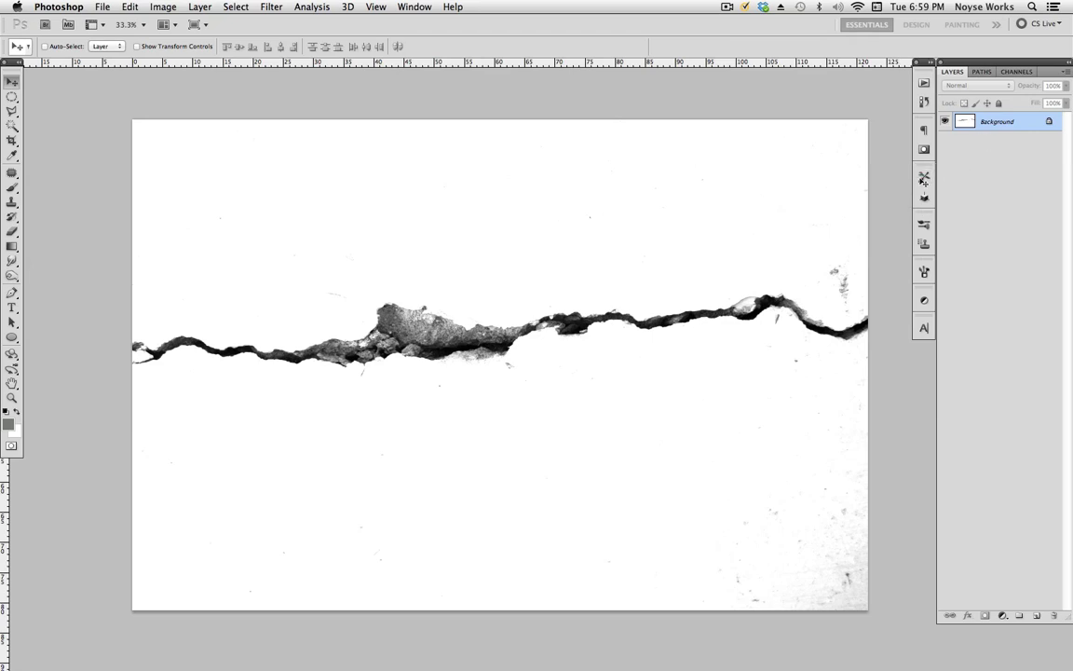
Duplicate the Background layer of the crack photo into concrete.psd and close the photo without saving.
right_click(995, 120)
click(932, 143)
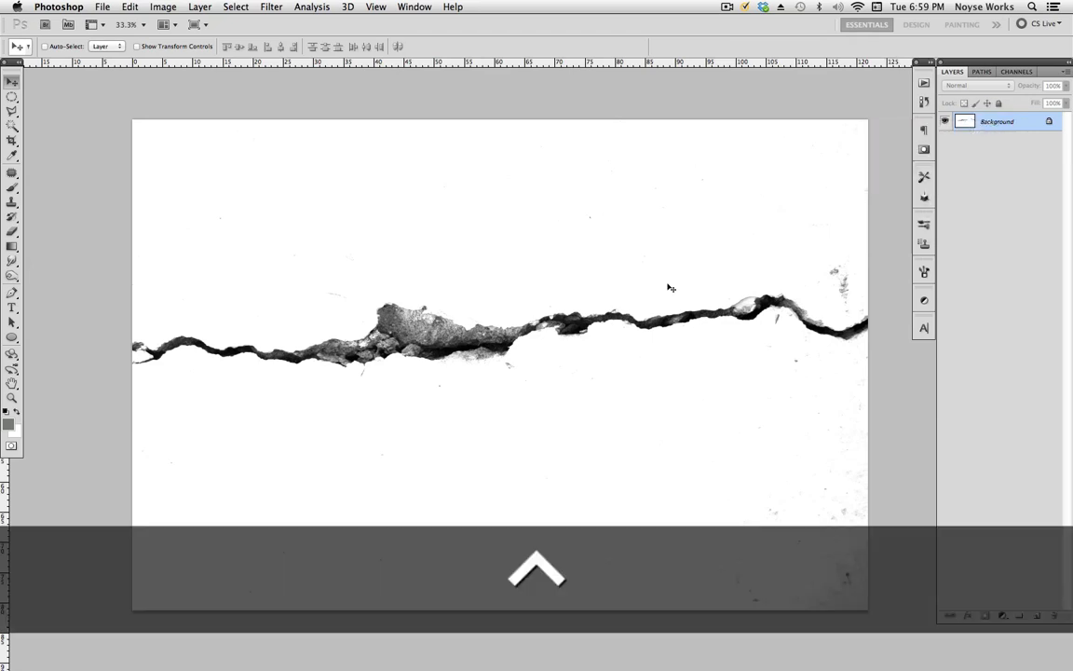
click(478, 337)
click(503, 323)
click(660, 288)
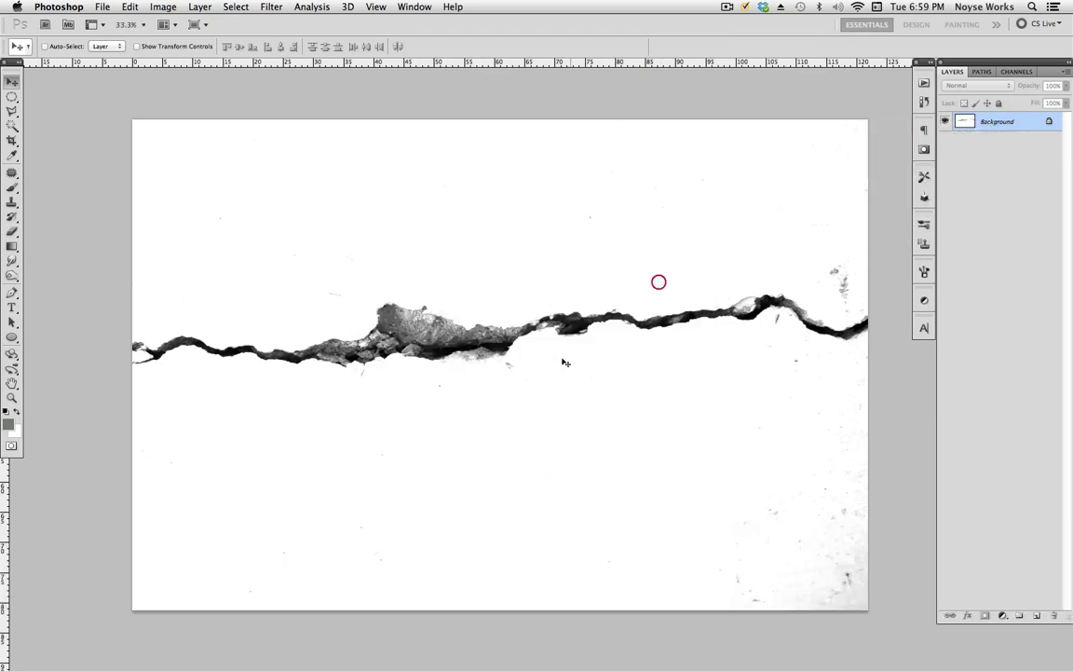
key(super+w)
click(496, 230)
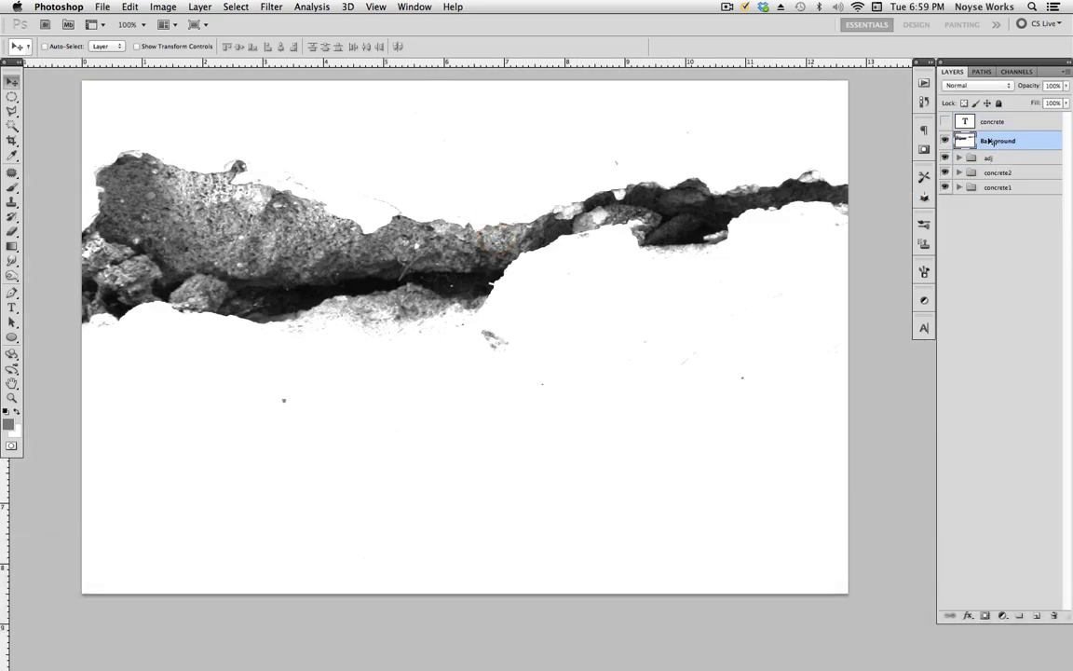
Move the Background layer below the adj group, put it in a new group and name the group crack.
drag(1016, 141, 1002, 159)
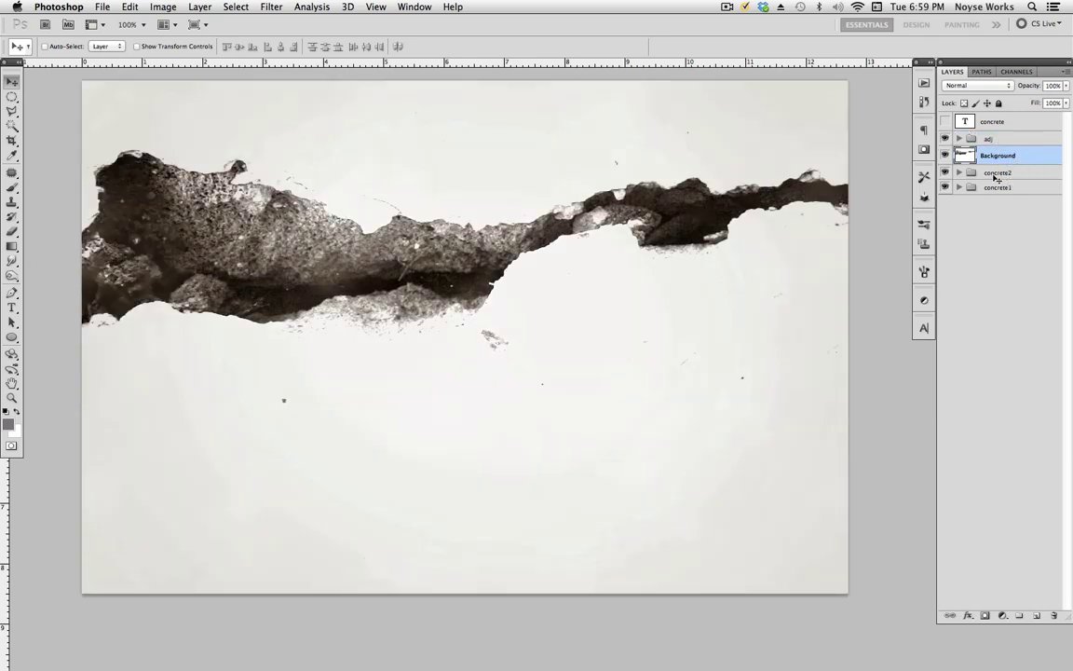
click(1025, 160)
key(super+g)
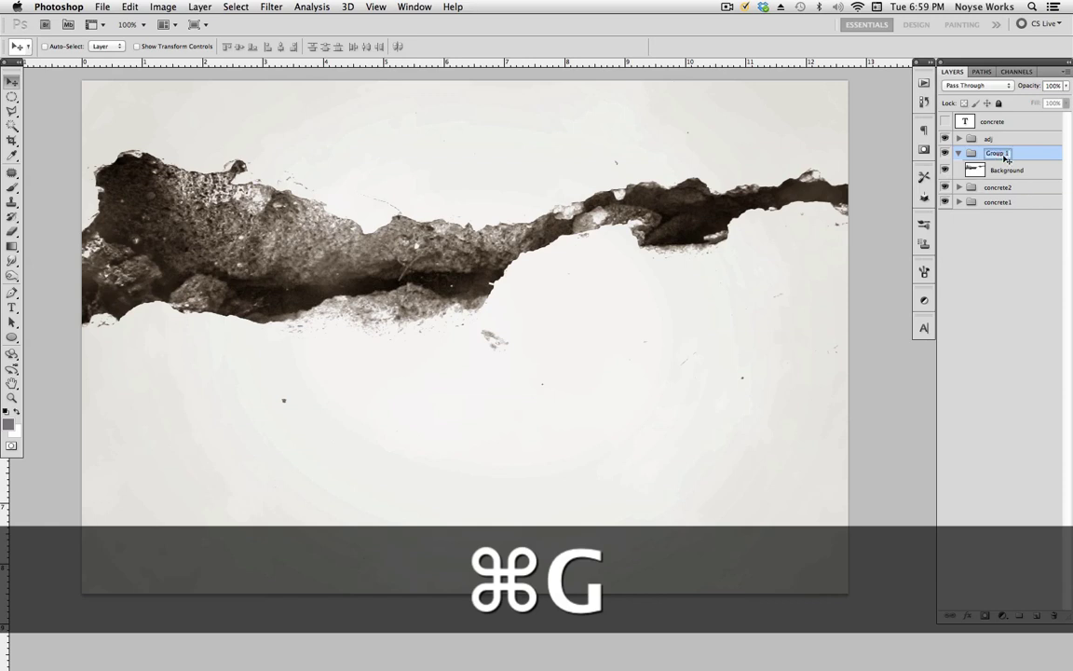
double_click(995, 153)
text(crack)
key(Return)
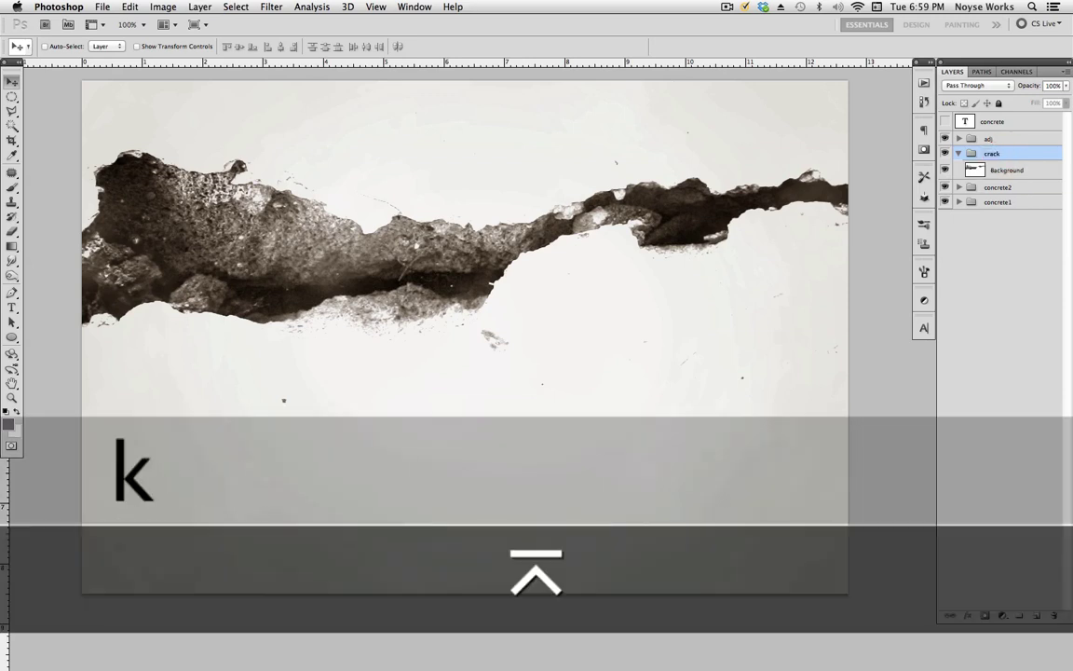
Scale the Background crack layer proportionally to 36.19% with Free Transform so it just covers the canvas.
click(1022, 171)
key(super+minus)
key(super+minus)
key(super+minus)
key(super+minus)
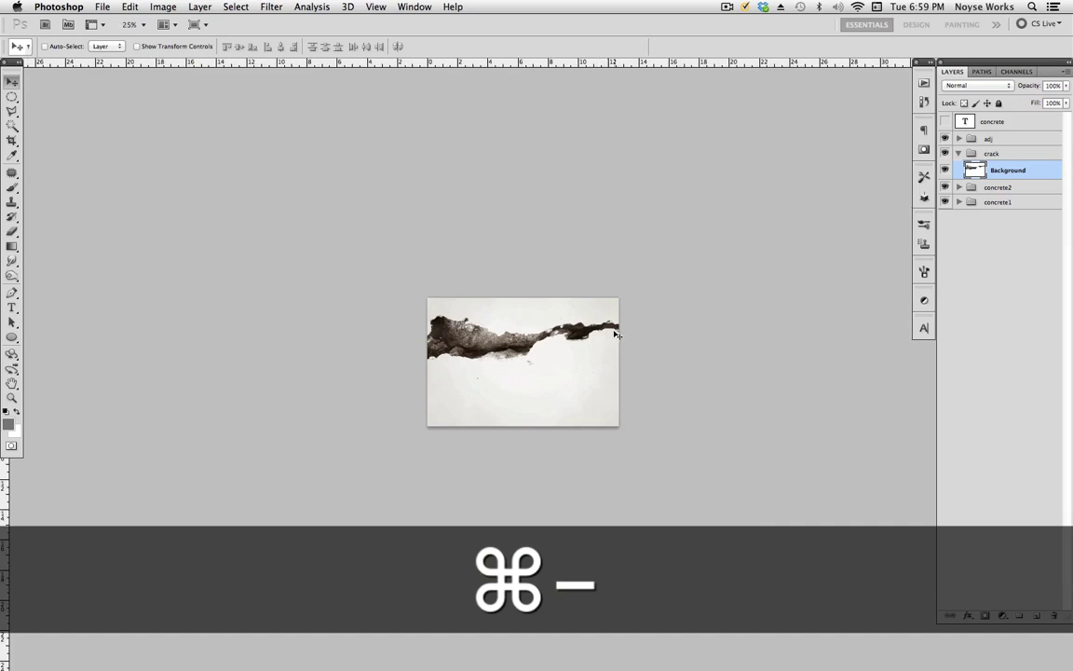
key(super+t)
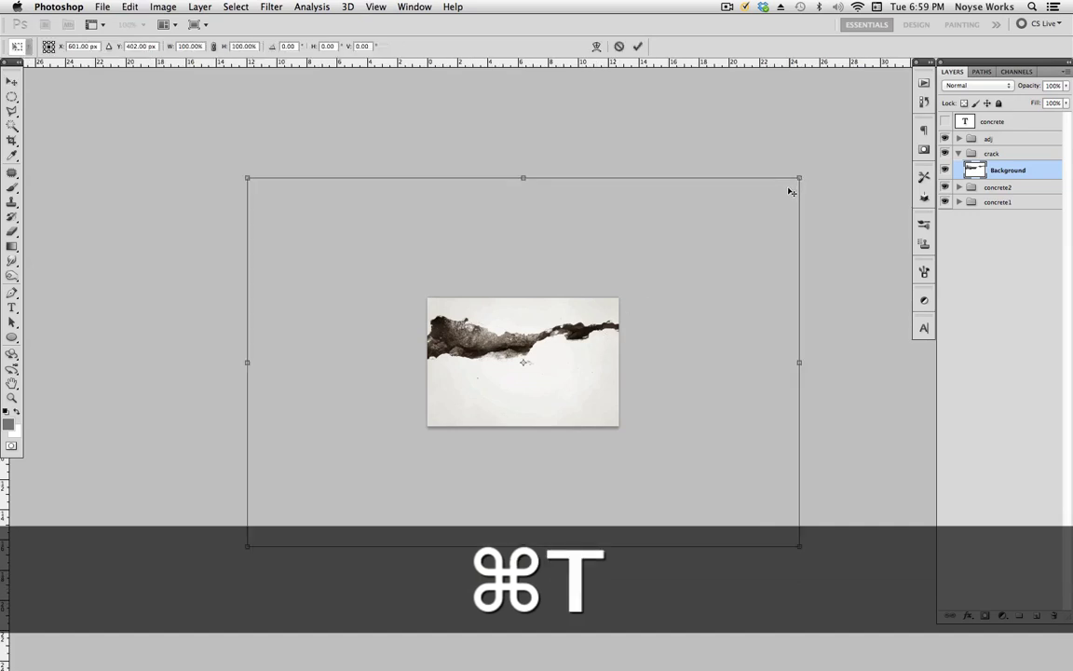
drag(797, 180, 623, 296)
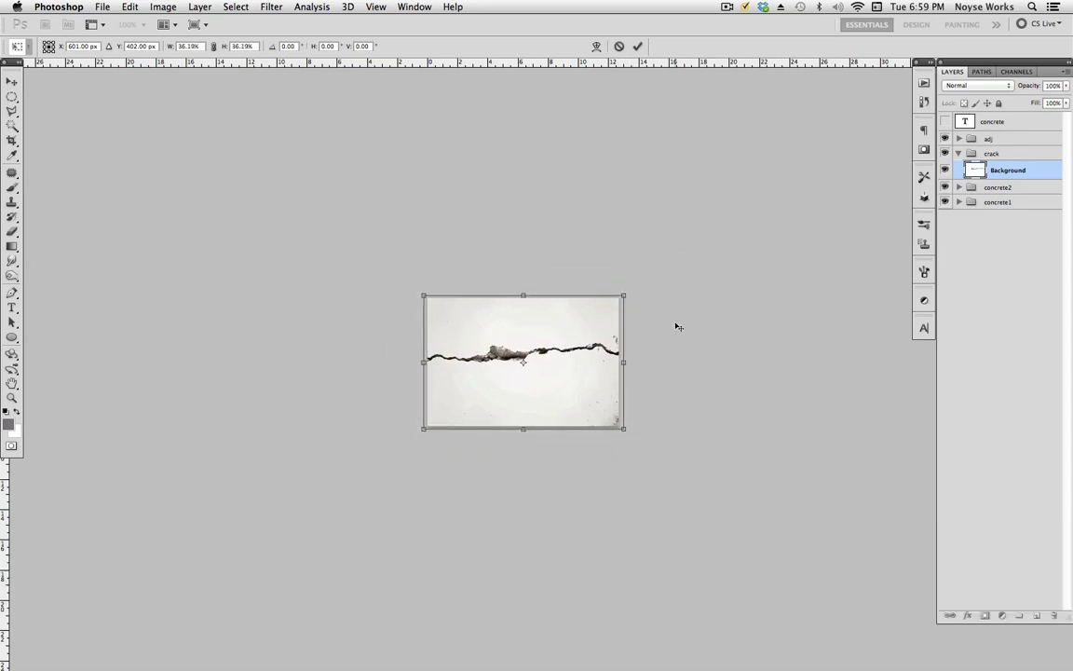
key(Return)
key(v)
Set the crack layer's blending mode to Multiply and move it down so the crack runs just below the CONCRETE letters.
key(super+equal)
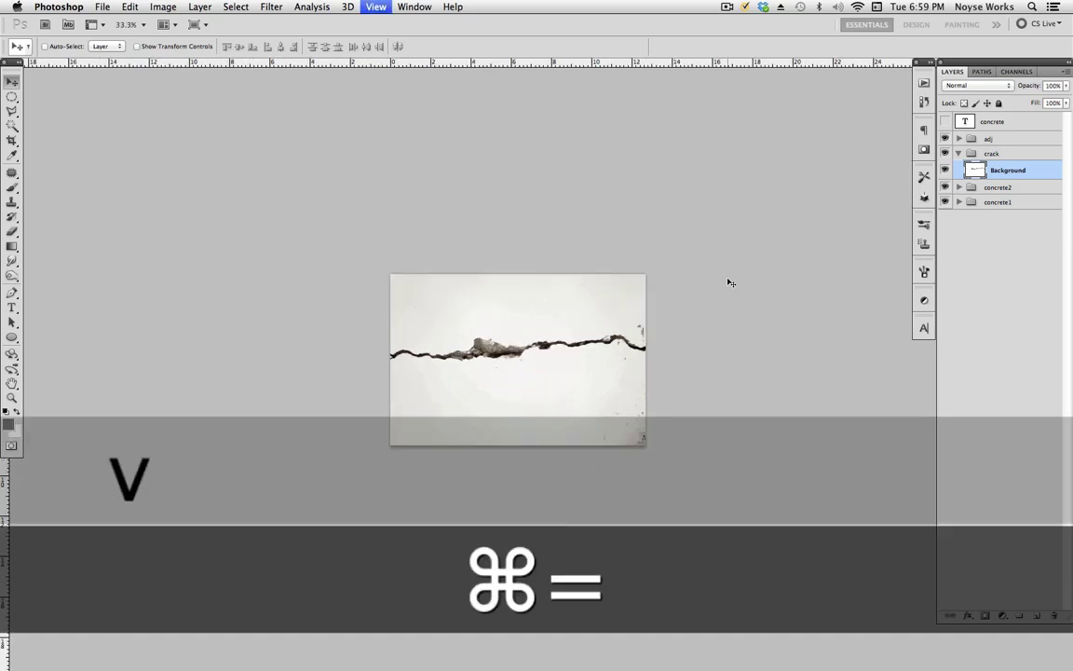
key(super+equal)
key(super+equal)
key(super+minus)
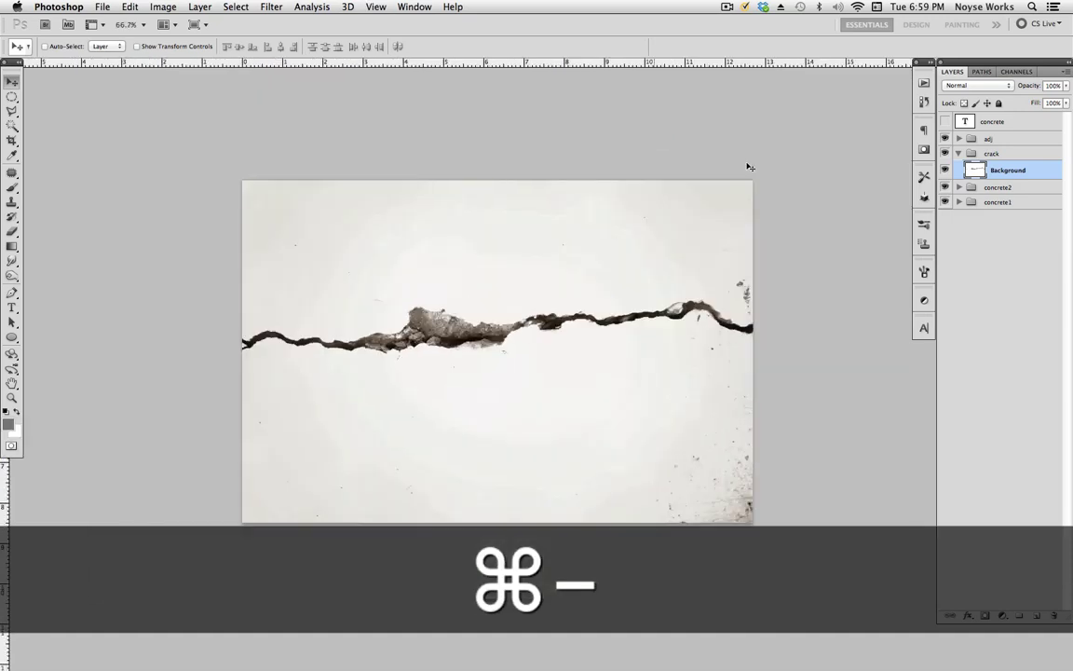
click(977, 85)
click(960, 111)
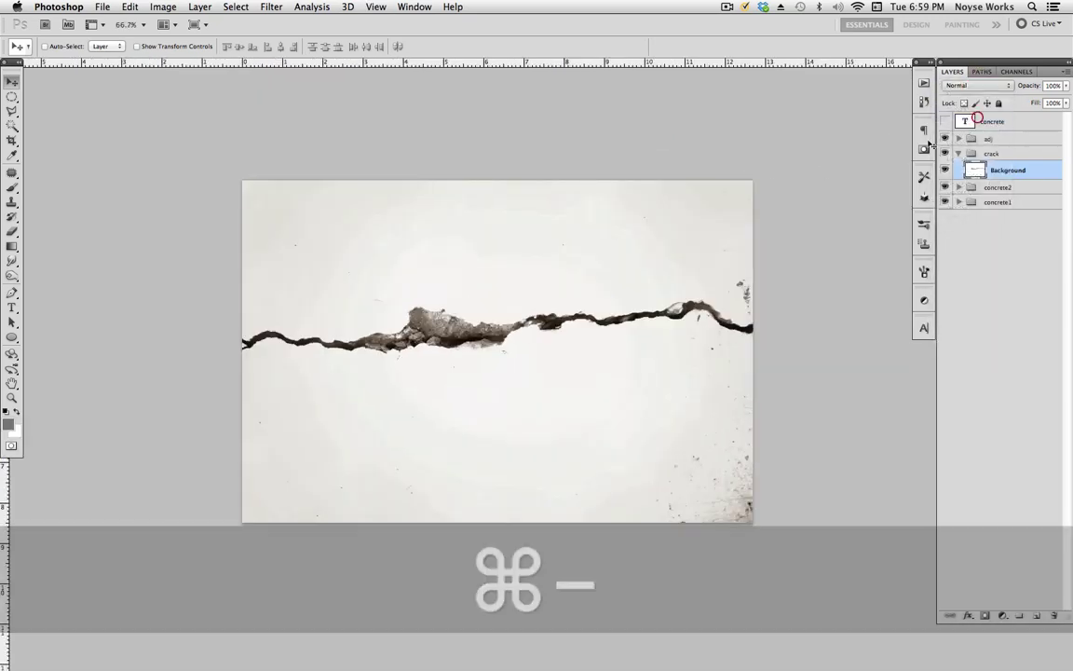
drag(596, 350, 634, 393)
key(super+equal)
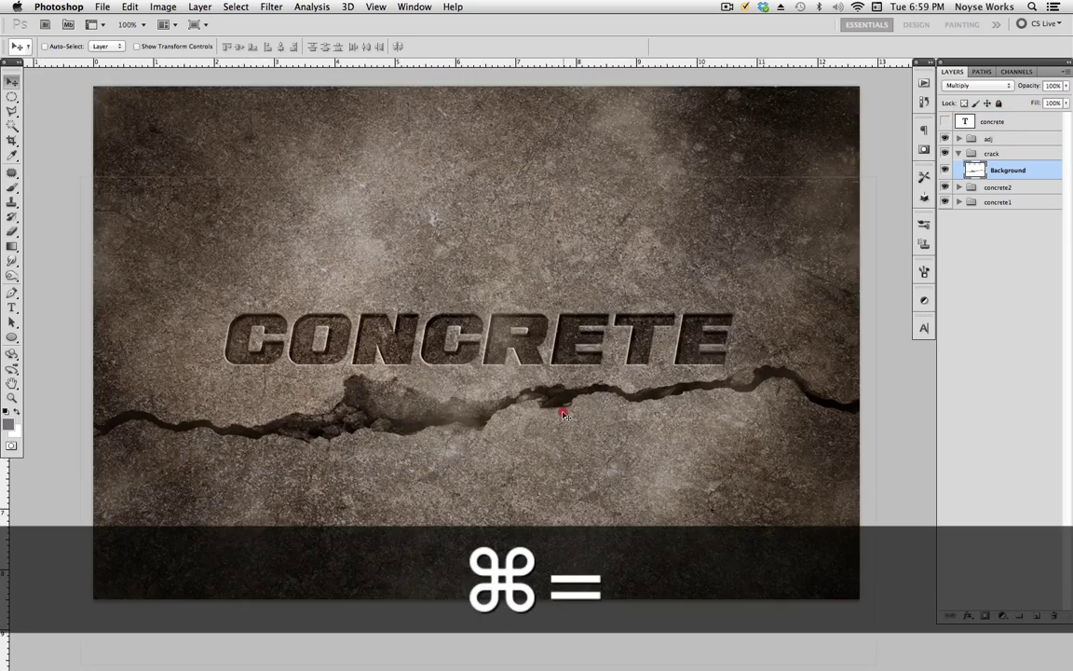
drag(588, 405, 584, 421)
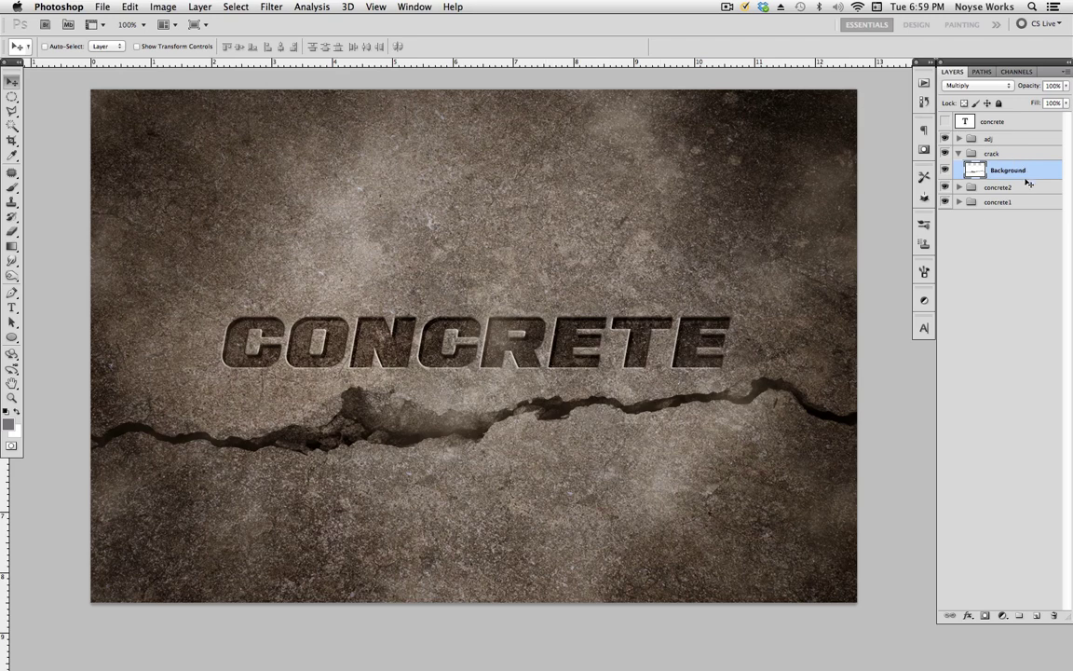
key(super+Tab)
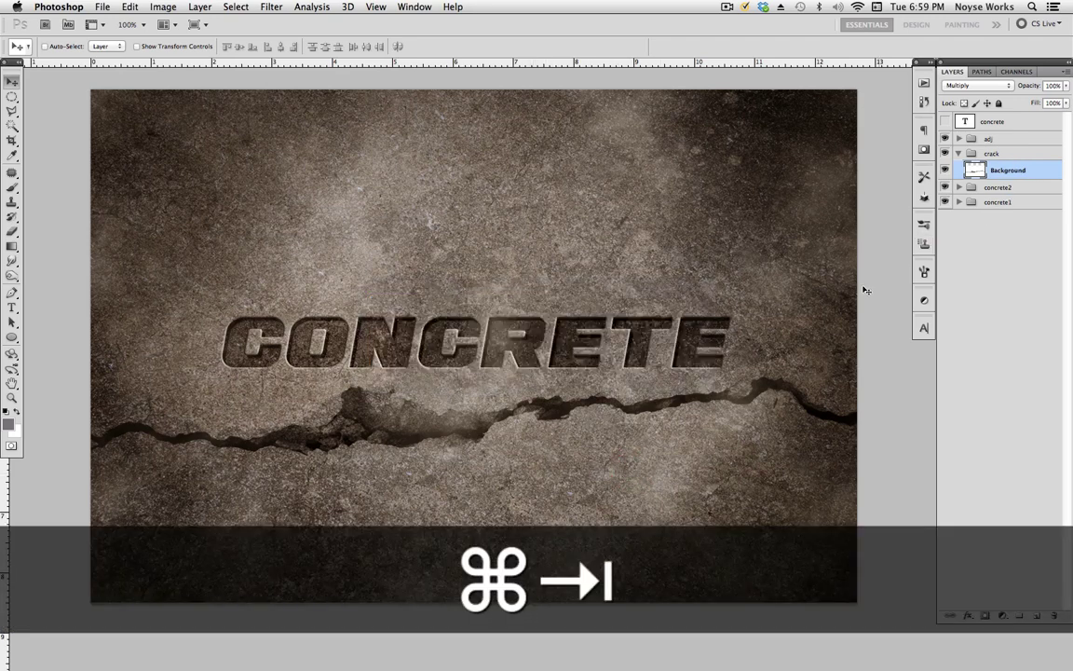
Undo the crack layer's move, Multiply blending and scaling to restore it at its original size.
key(super+alt+z)
key(super+alt+z)
key(super+alt+z)
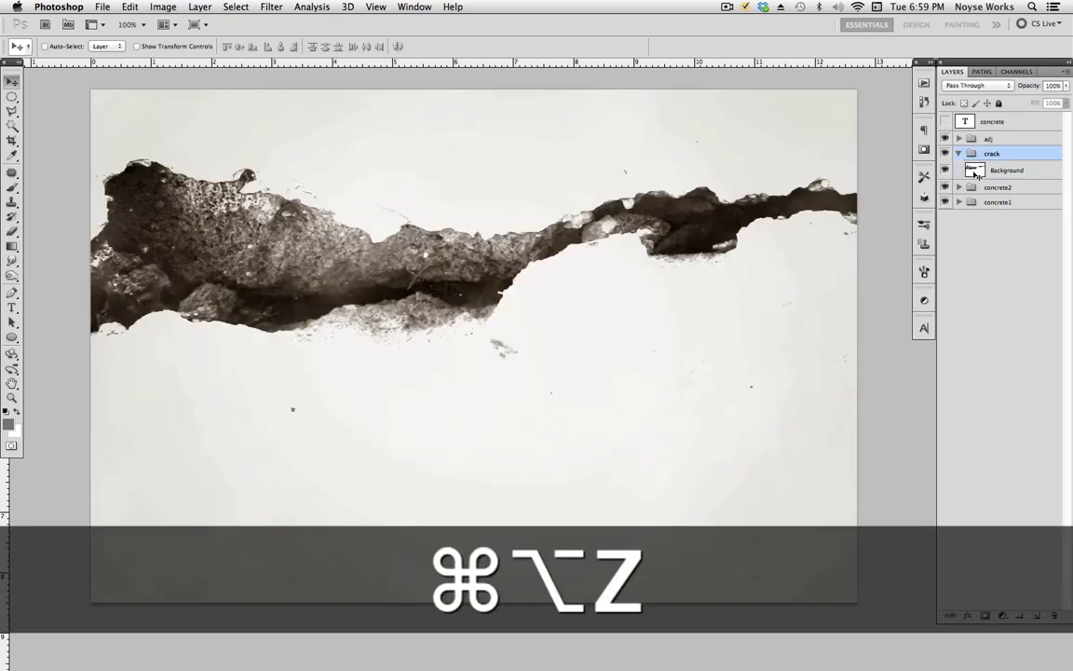
key(super+alt+z)
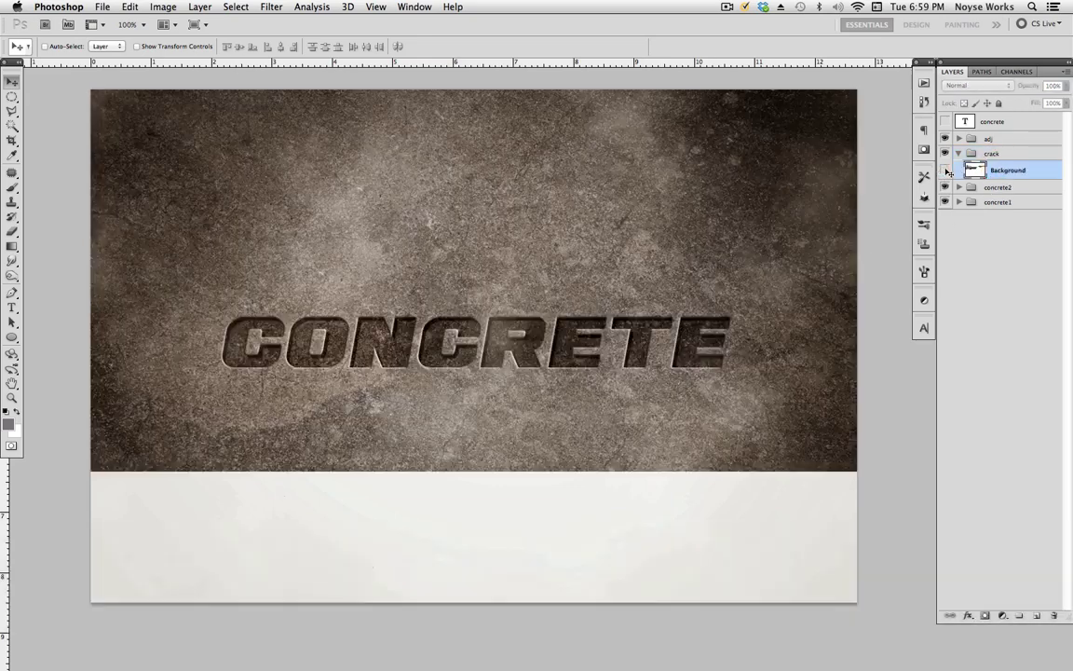
Duplicate the full-size crack Background layer as a backup, hiding the original and setting the copy's blending mode to Multiply.
key(super+j)
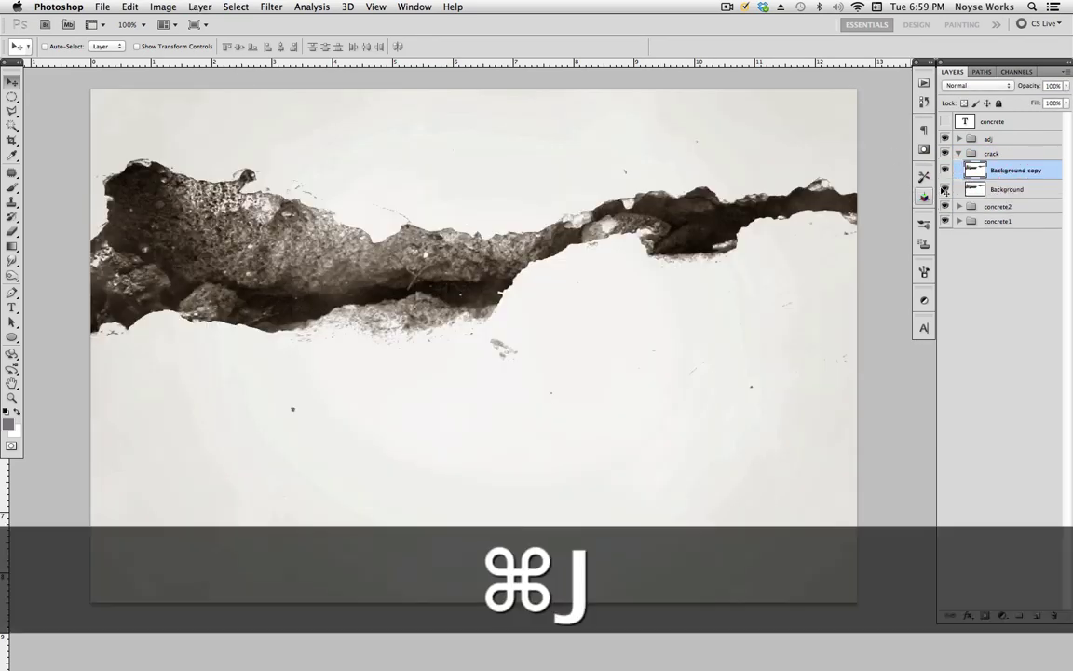
click(978, 85)
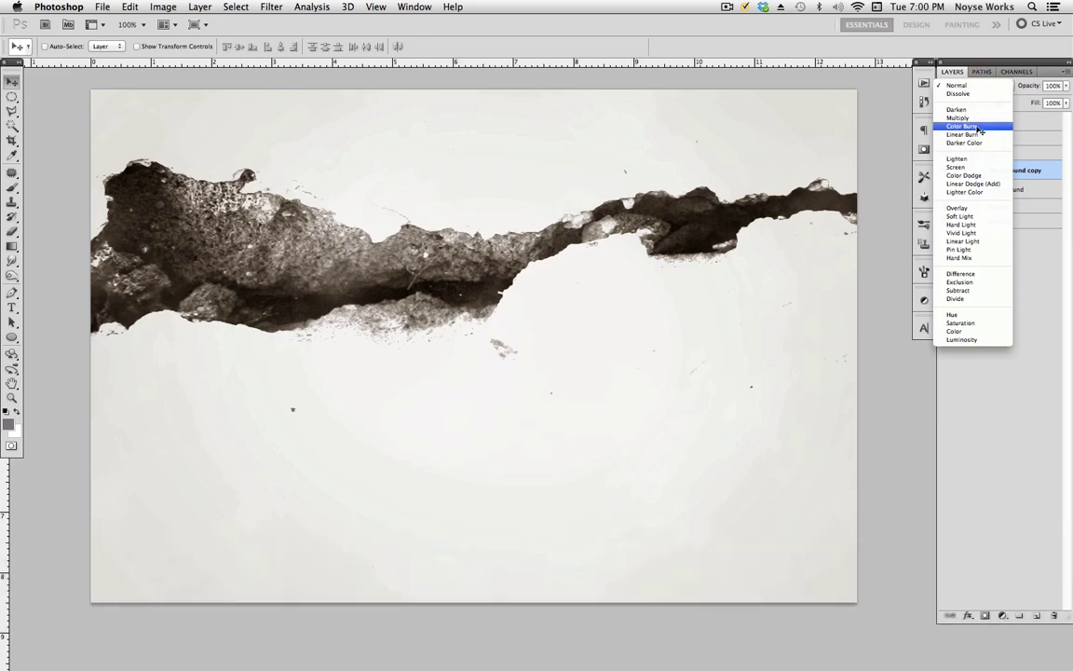
click(880, 113)
Scale Background copy proportionally to about 37.05% with Free Transform so it just covers the canvas.
key(super+minus)
key(super+minus)
key(super+minus)
key(super+minus)
key(super+t)
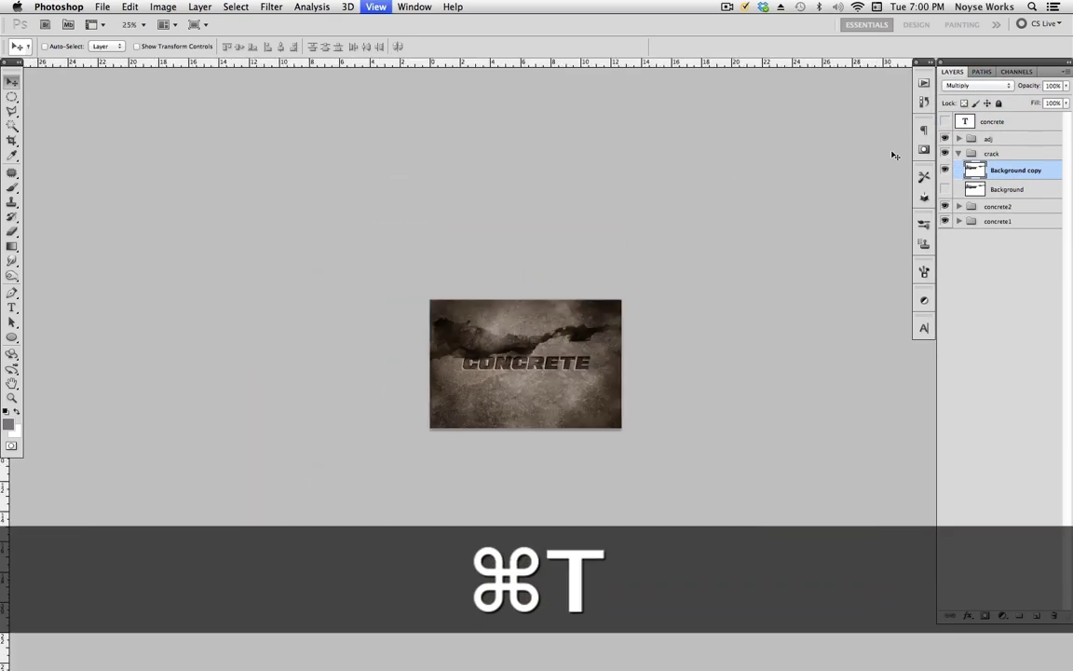
drag(803, 179, 635, 312)
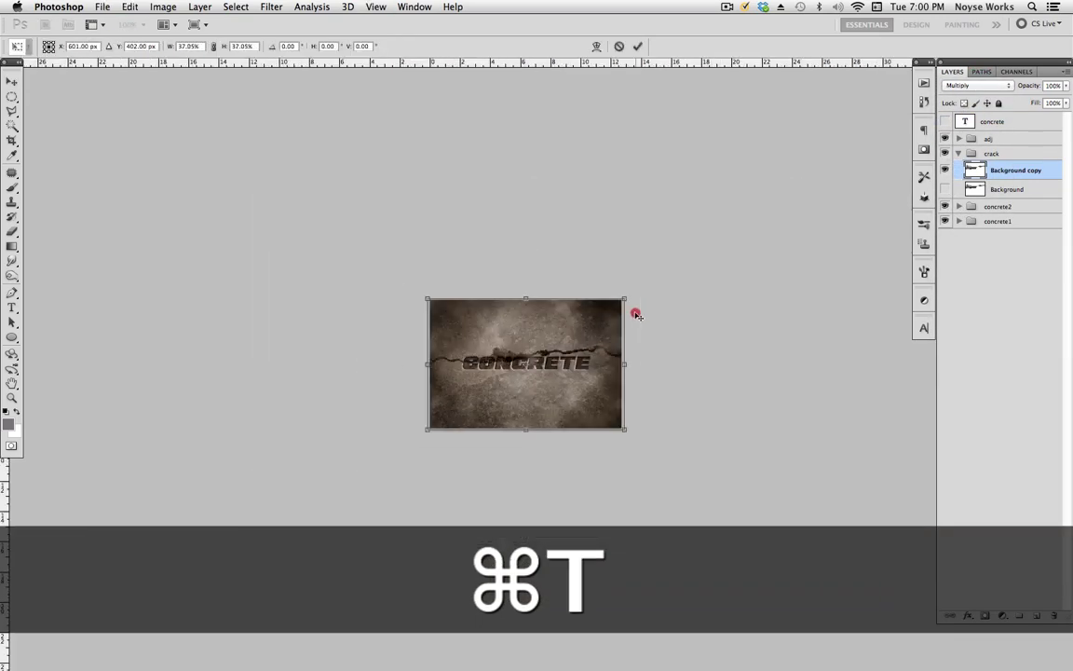
key(Return)
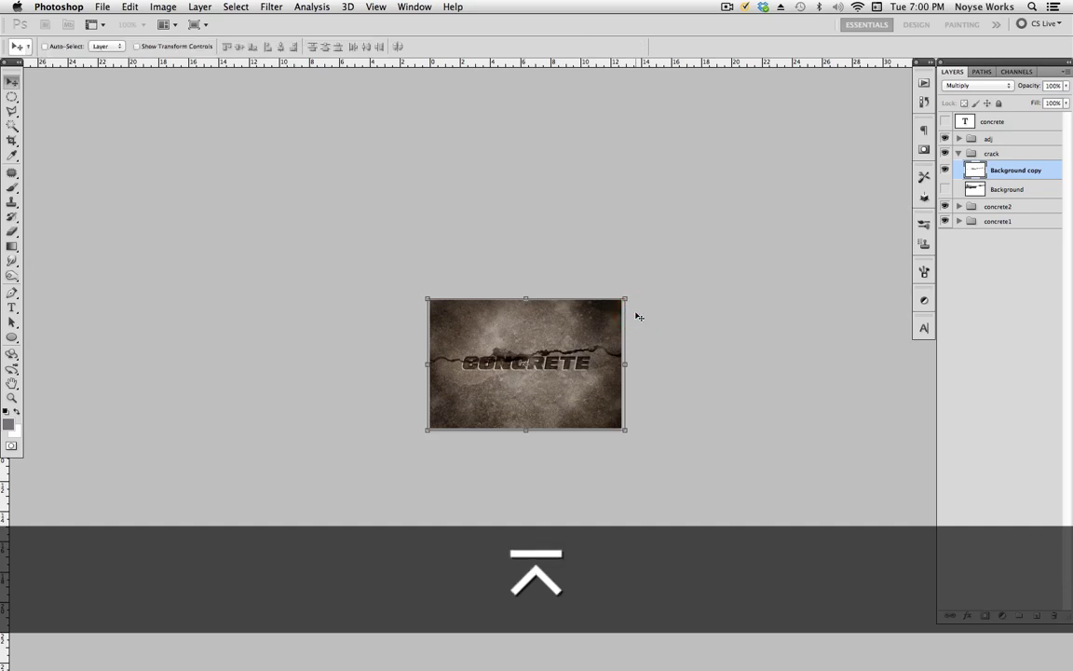
Move Background copy down so its crack runs just below the CONCRETE letters.
key(super+equal)
key(super+equal)
key(super+equal)
key(super+equal)
drag(615, 271, 585, 424)
shift+click(709, 376)
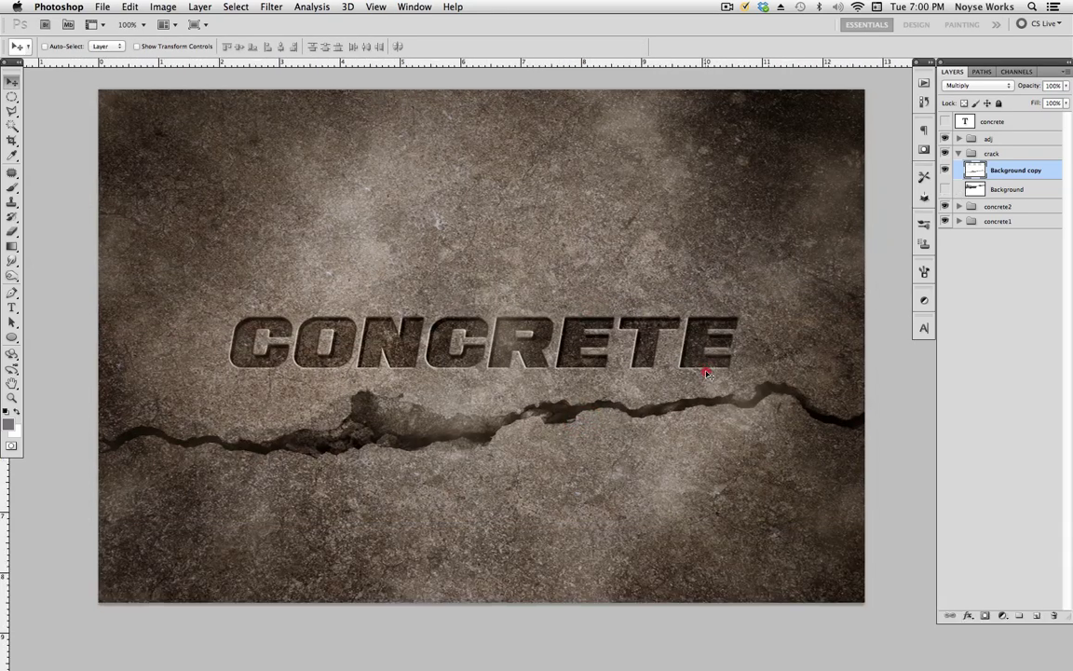
Duplicate the hidden Background crack layer again, show the new copy and set its blending mode to Multiply.
alt+click(947, 190)
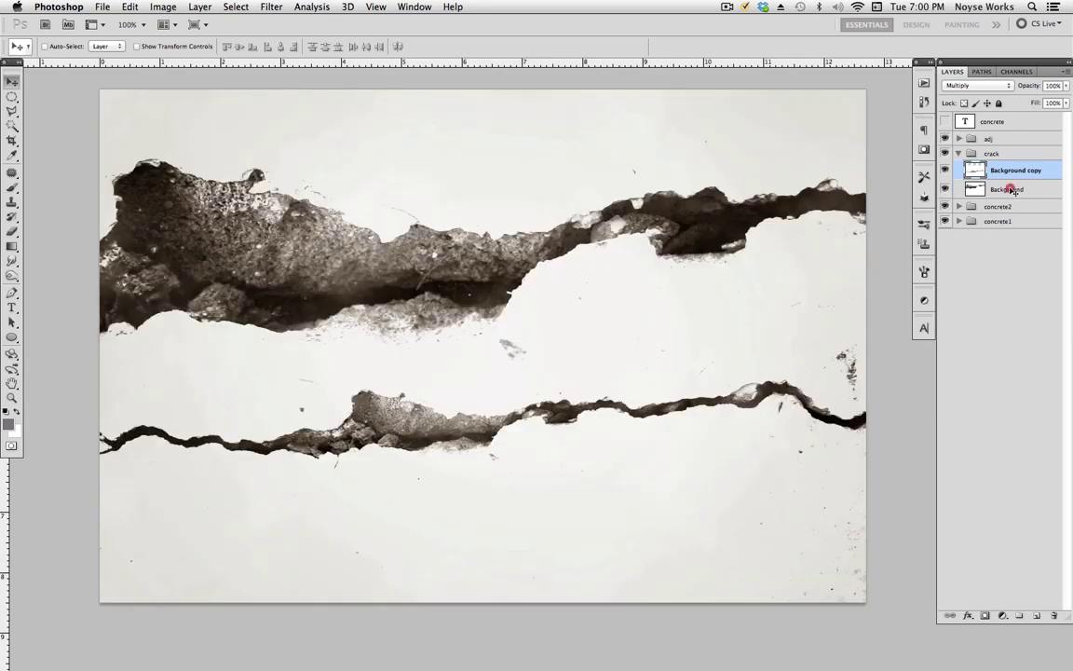
click(1006, 189)
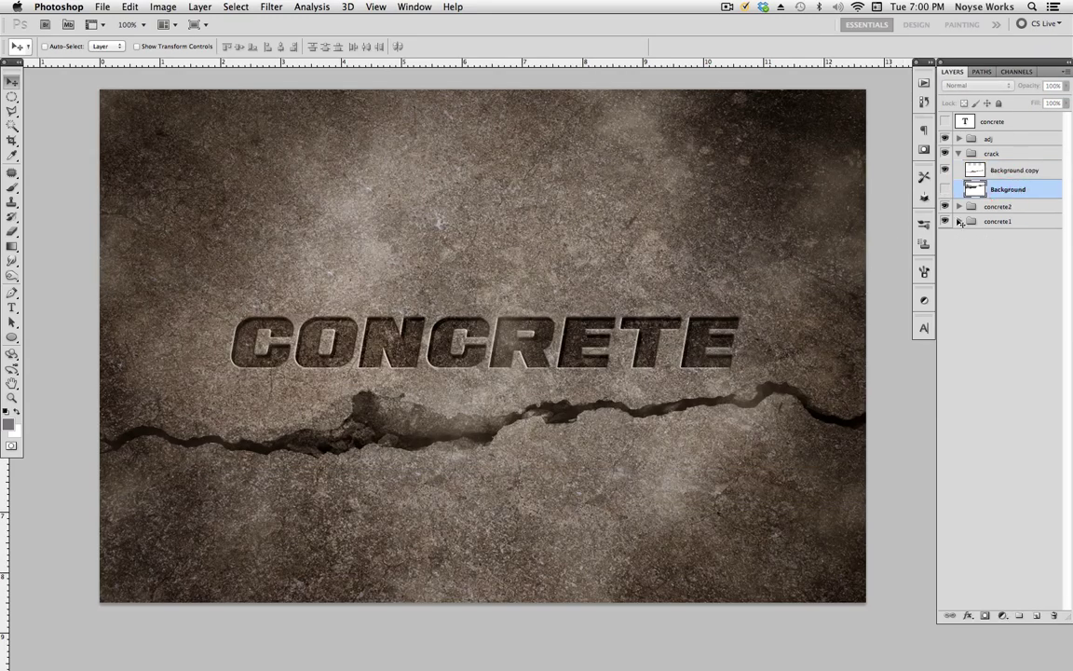
key(super)
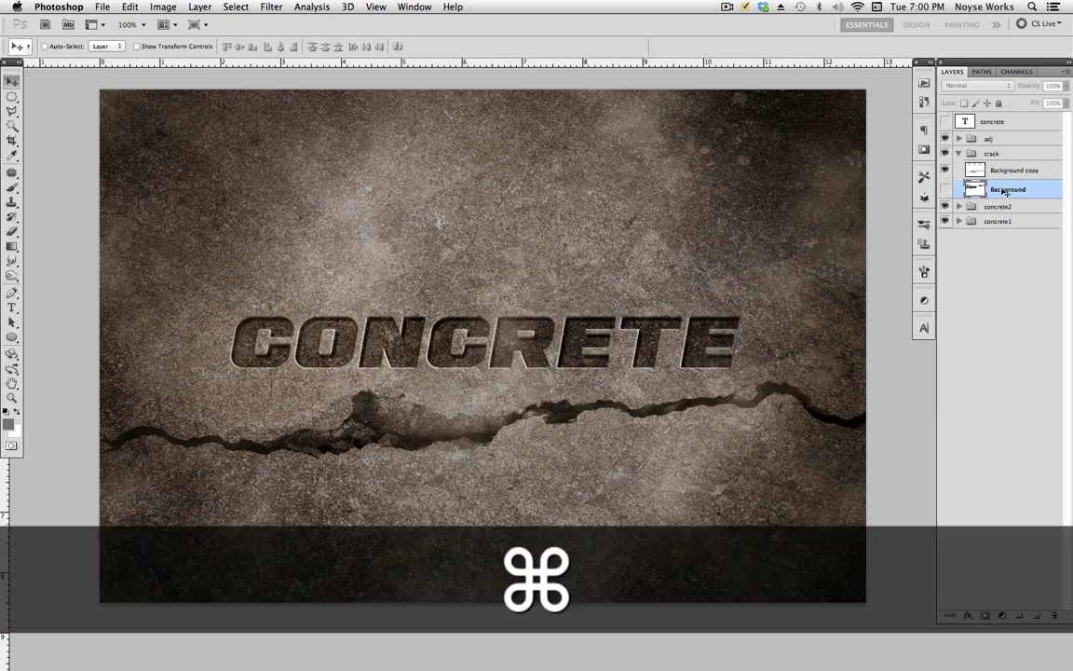
key(super+j)
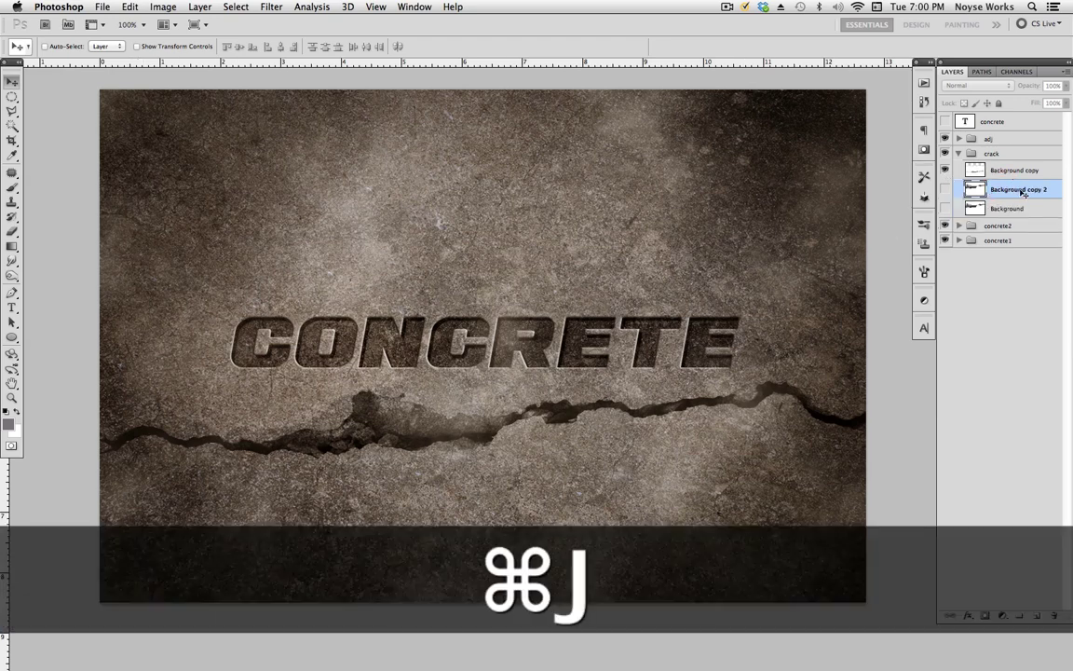
click(946, 189)
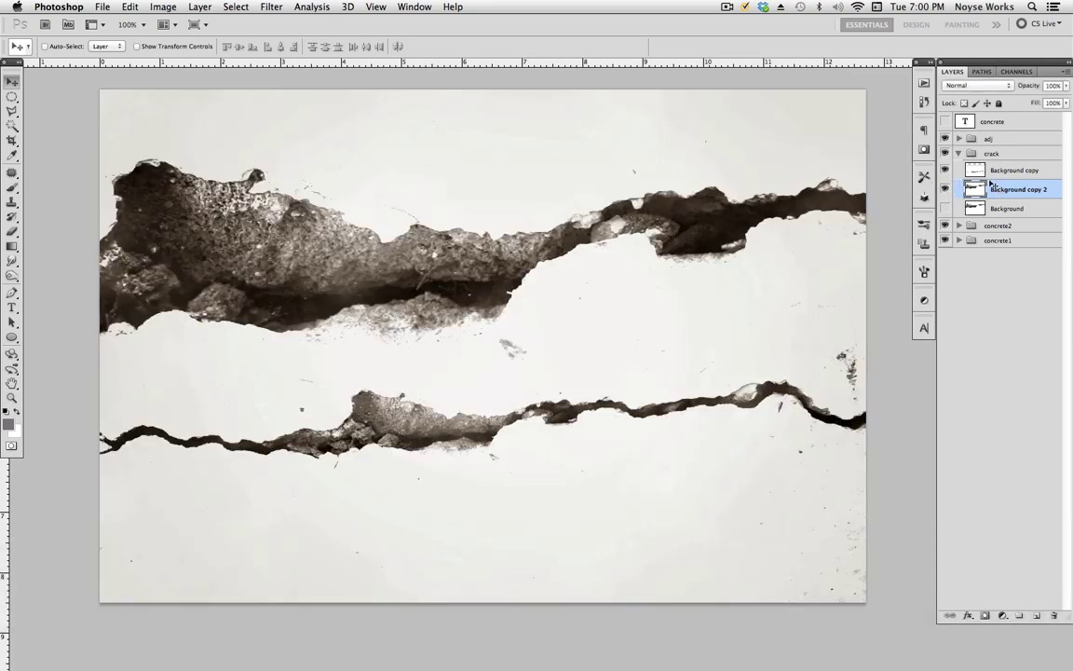
click(982, 85)
click(968, 117)
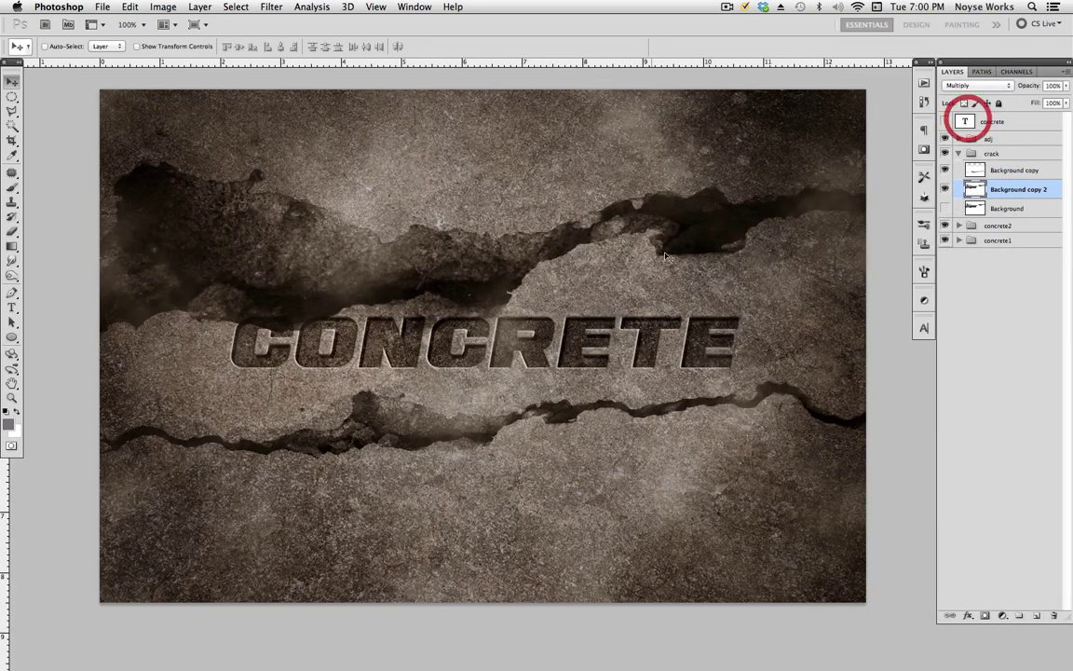
Move Background copy 2 so the thinner right-hand part of its crack runs above the CONCRETE letters.
key(v)
drag(415, 220, 670, 233)
drag(582, 215, 750, 282)
Reposition Background copy 2 and scale it down proportionally with Free Transform.
key(super+minus)
key(super+minus)
key(super+minus)
key(super+t)
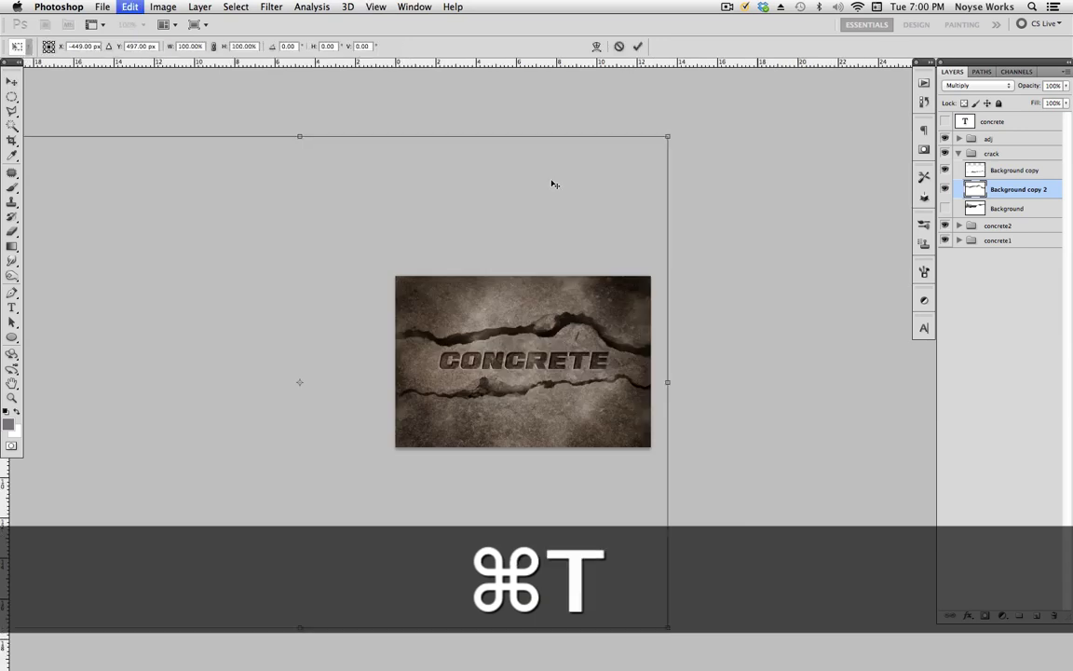
drag(312, 249, 482, 249)
drag(110, 140, 396, 237)
key(Return)
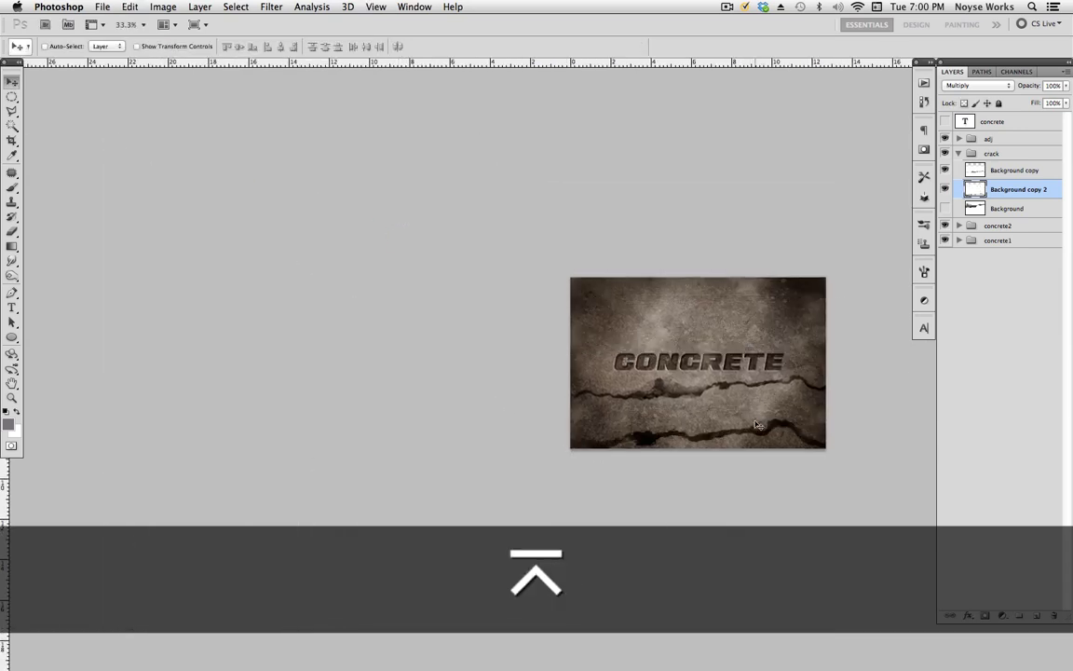
Move Background copy 2 up so its crack runs just above the CONCRETE letters.
key(shift+Up)
key(shift+Up)
key(shift+Up)
key(shift+Up)
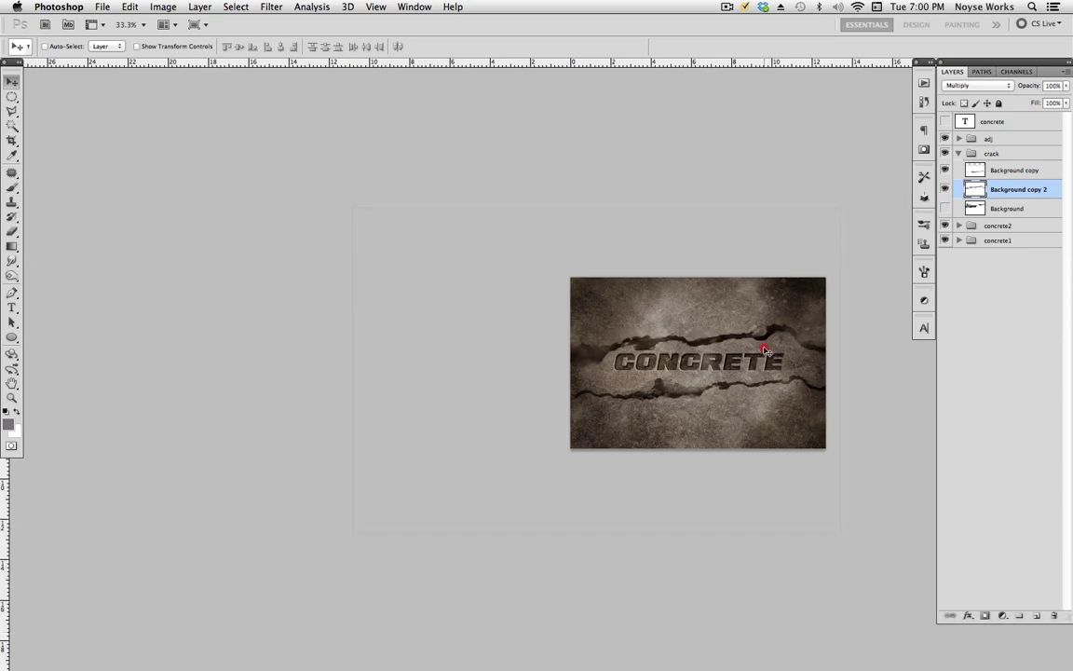
key(super+equal)
key(super+equal)
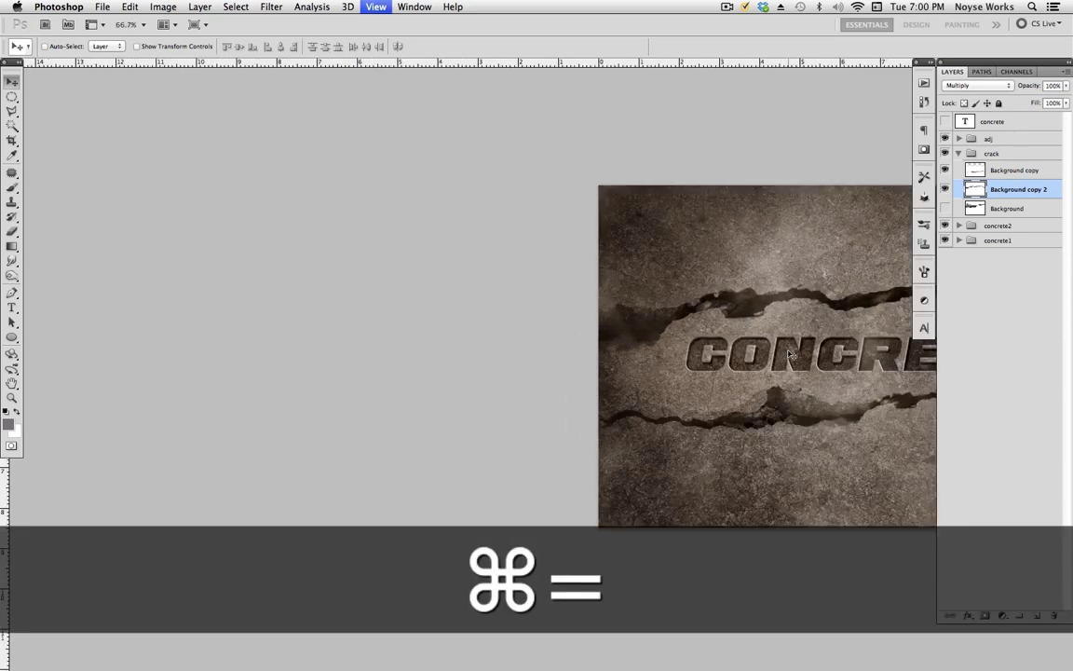
scroll(718, 359, right, 10)
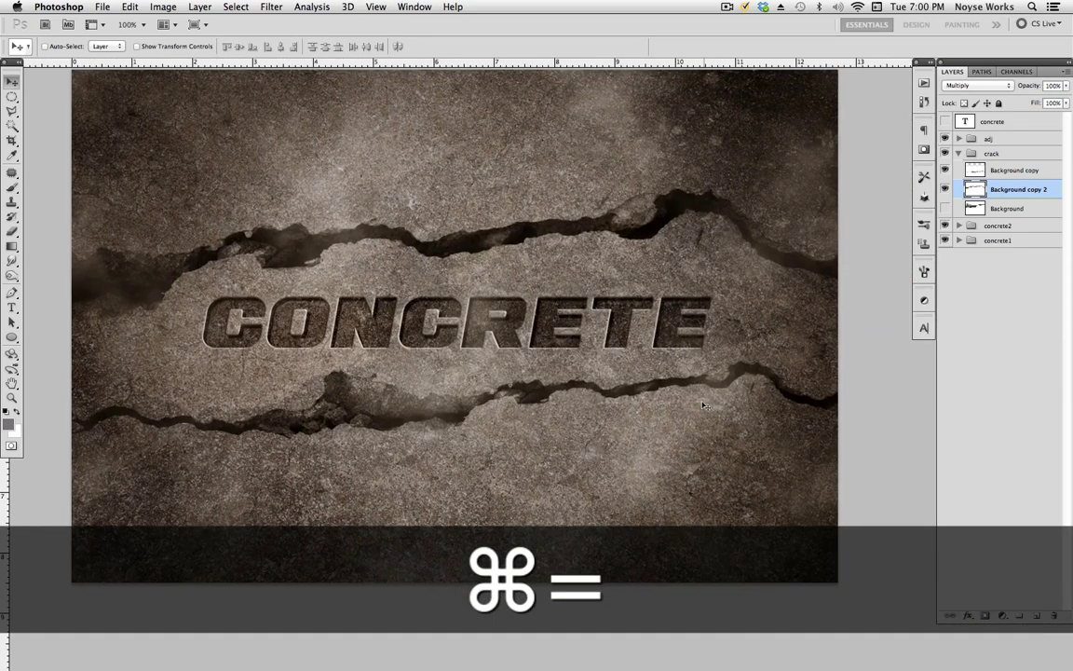
key(shift)
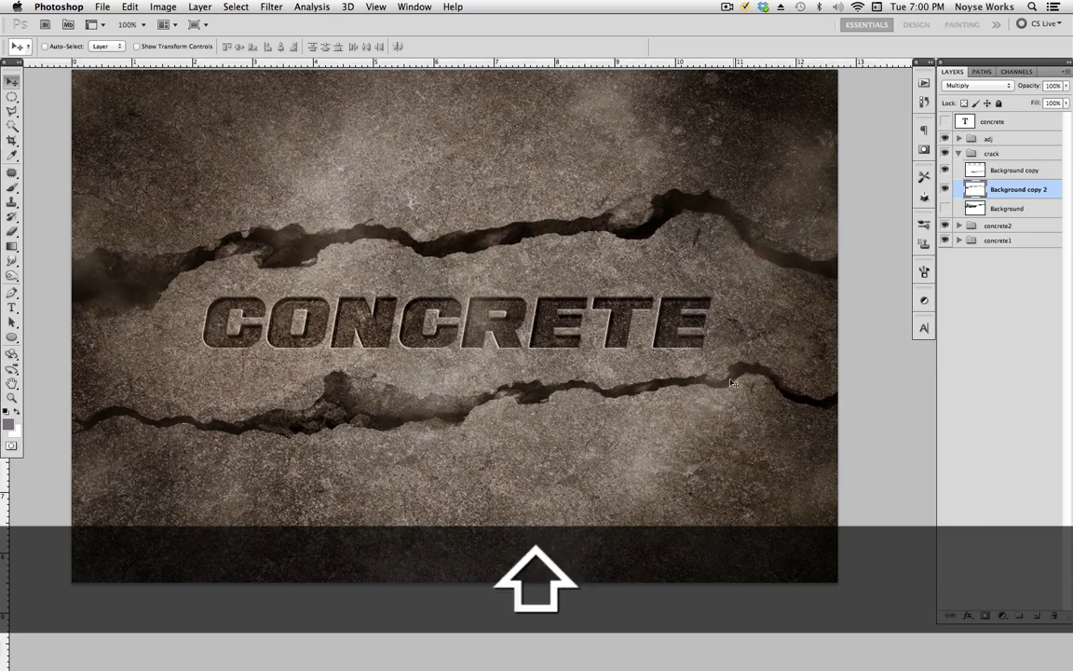
click(718, 401)
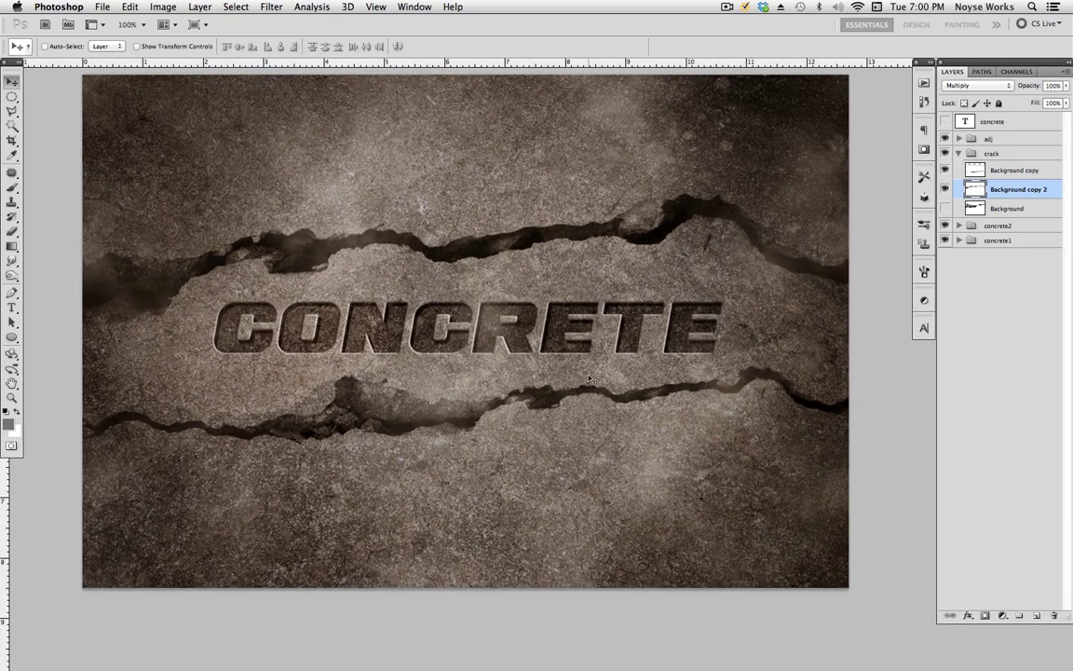
Create a third copy of the hidden Background crack layer, show it and set its blending mode to Multiply.
click(1000, 210)
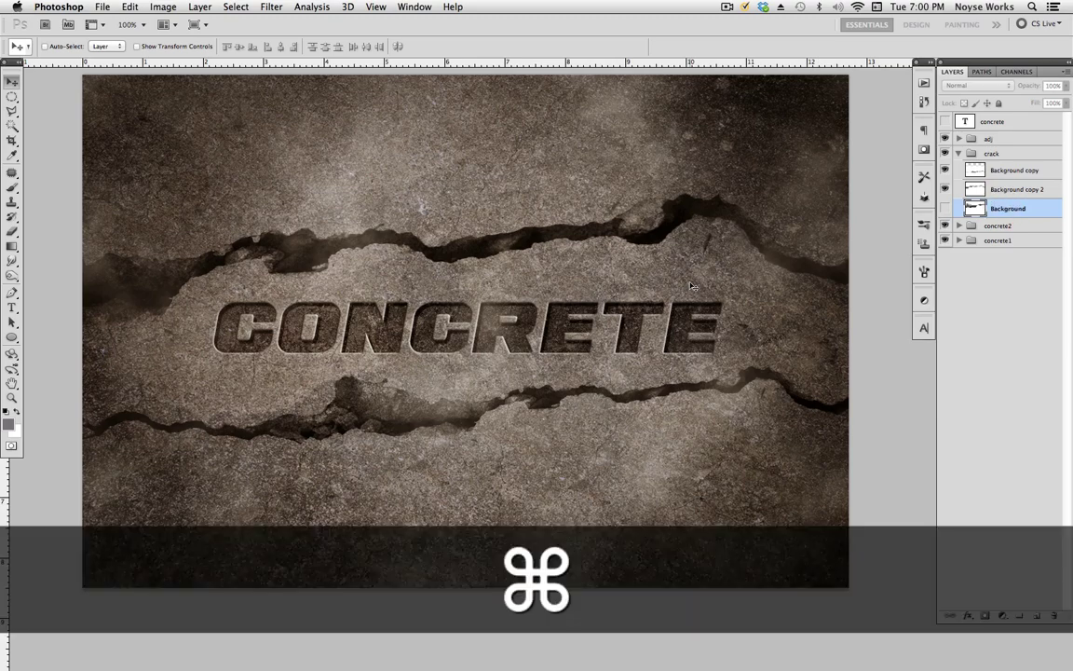
key(super+j)
click(947, 208)
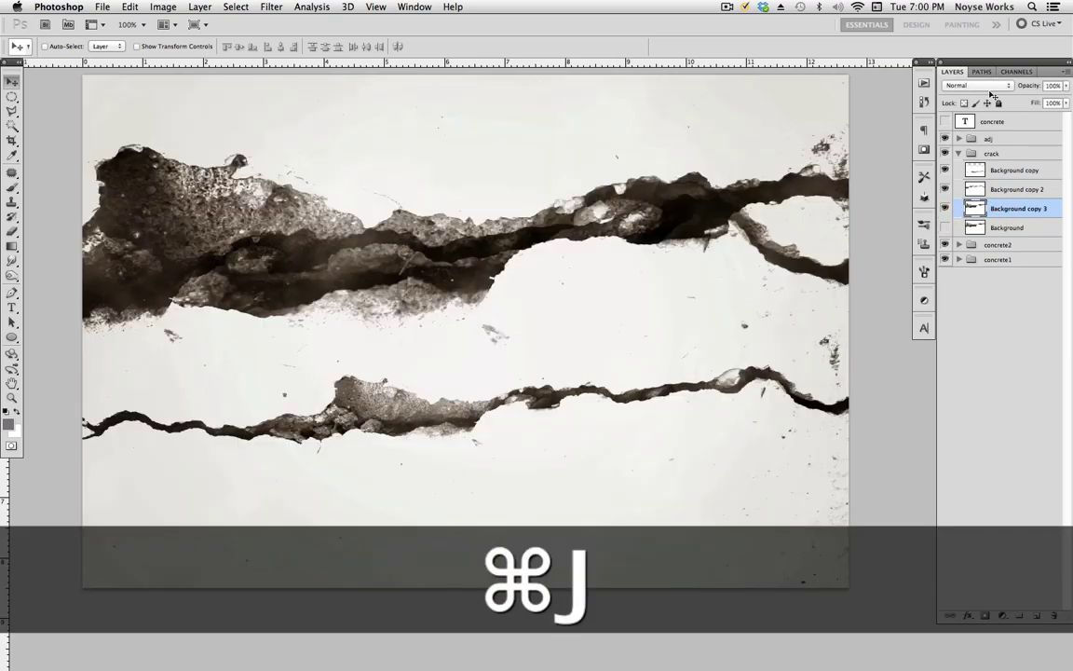
click(978, 85)
click(898, 130)
Scale Background copy 3 proportionally to about 22.60% around its center with Free Transform.
key(super+minus)
key(super+minus)
key(super+minus)
key(super+minus)
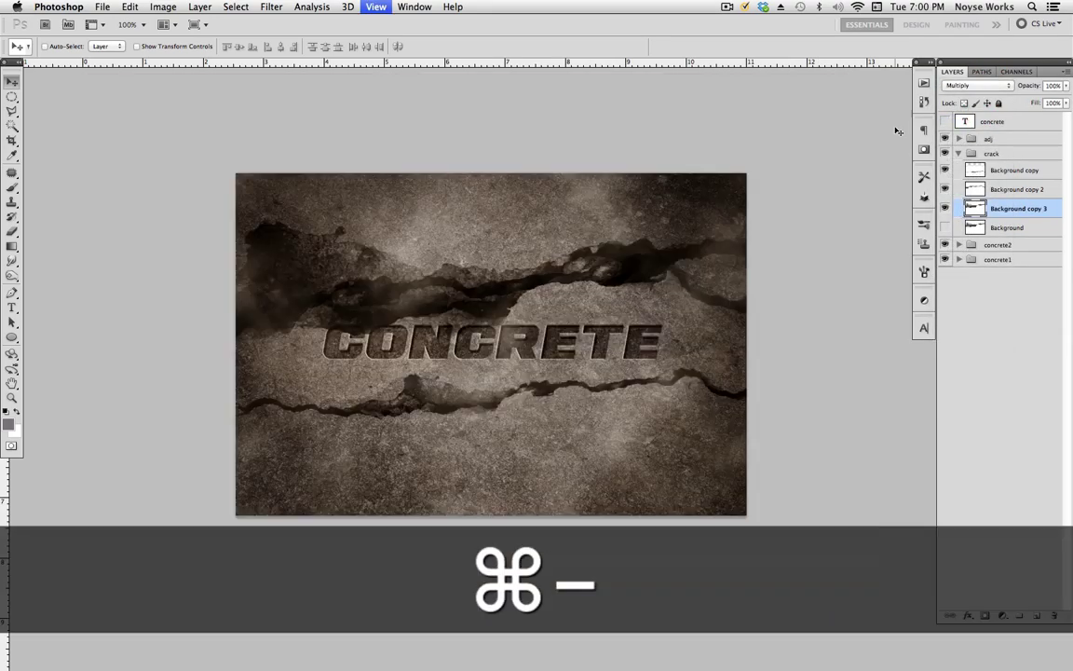
key(super+t)
drag(812, 188, 596, 330)
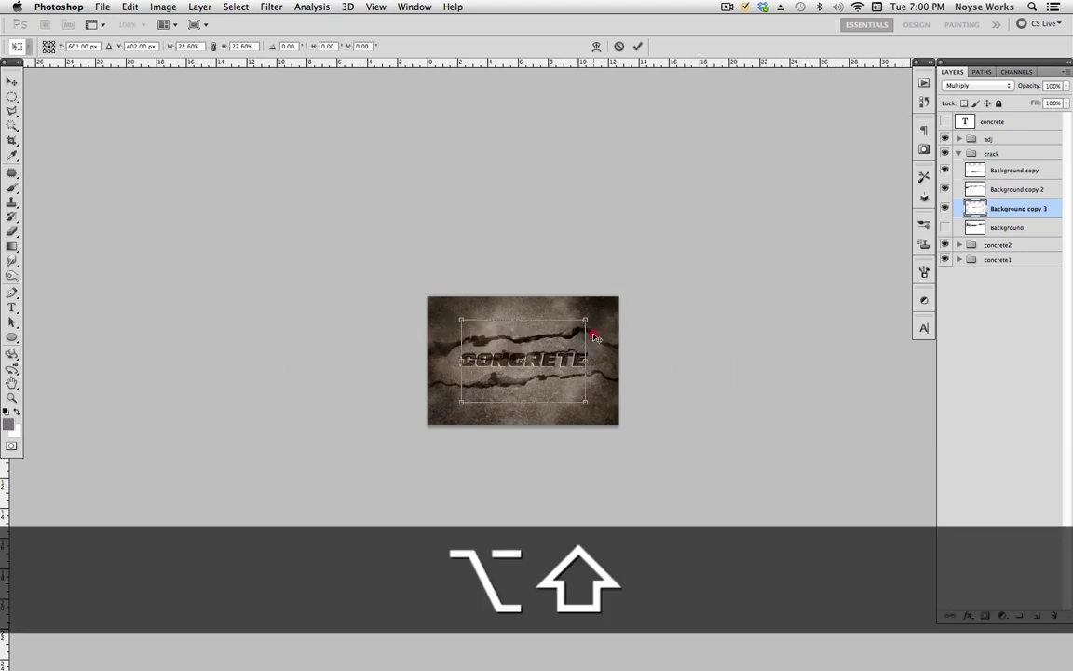
key(Return)
Rotate Background copy 3 by about 20° and move it to the left so it branches off the lower crack.
key(super+equal)
key(super+equal)
key(super+equal)
key(super+equal)
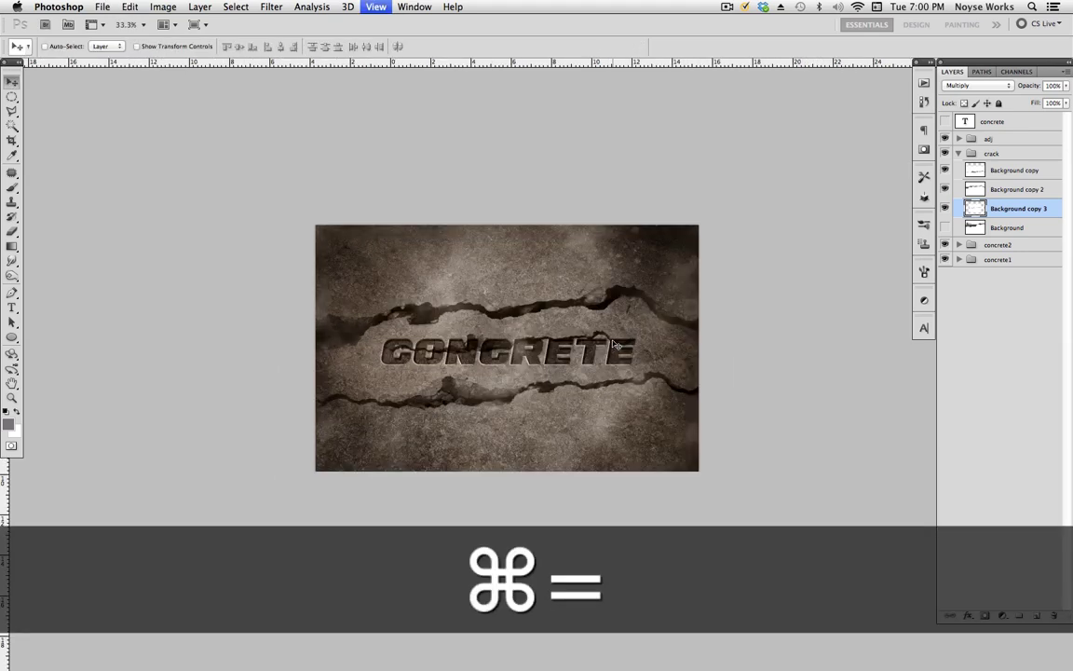
key(v)
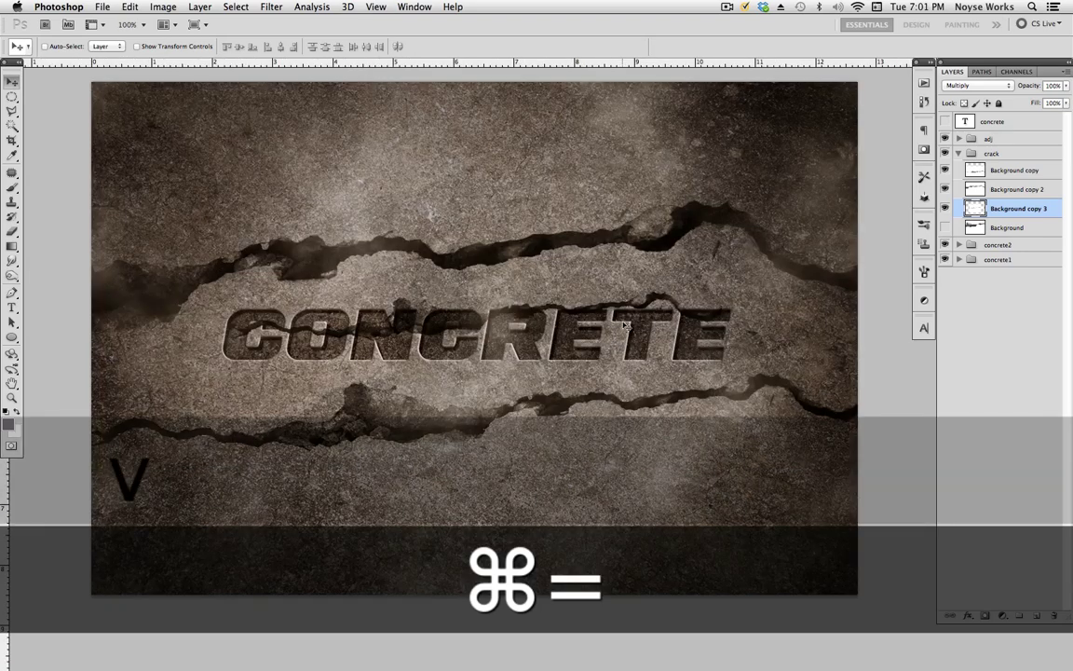
key(super+t)
drag(757, 158, 813, 258)
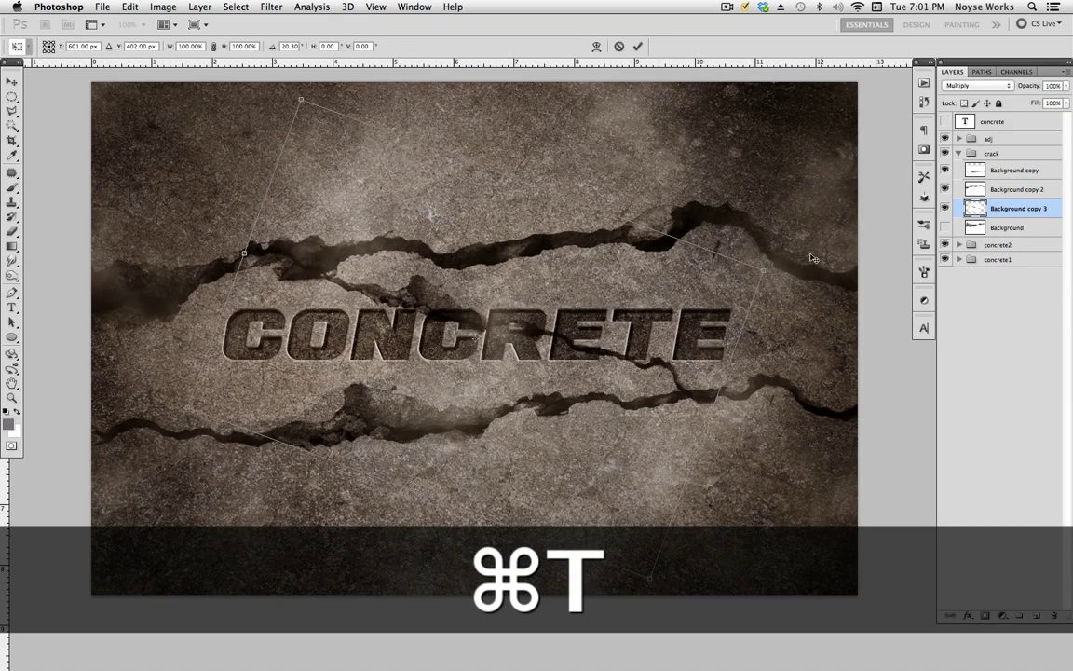
drag(686, 329, 199, 399)
key(Return)
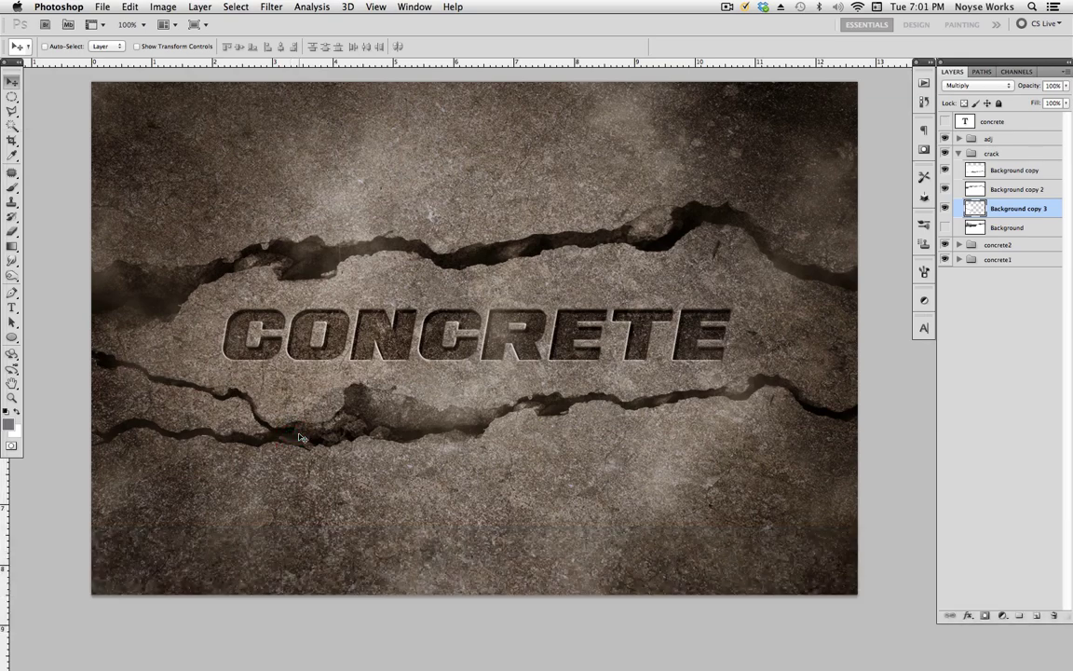
Duplicate Background copy 3, move the duplicate over the upper crack and rotate it counterclockwise so it rises diagonally to the right.
key(super+j)
drag(212, 442, 450, 260)
key(super+t)
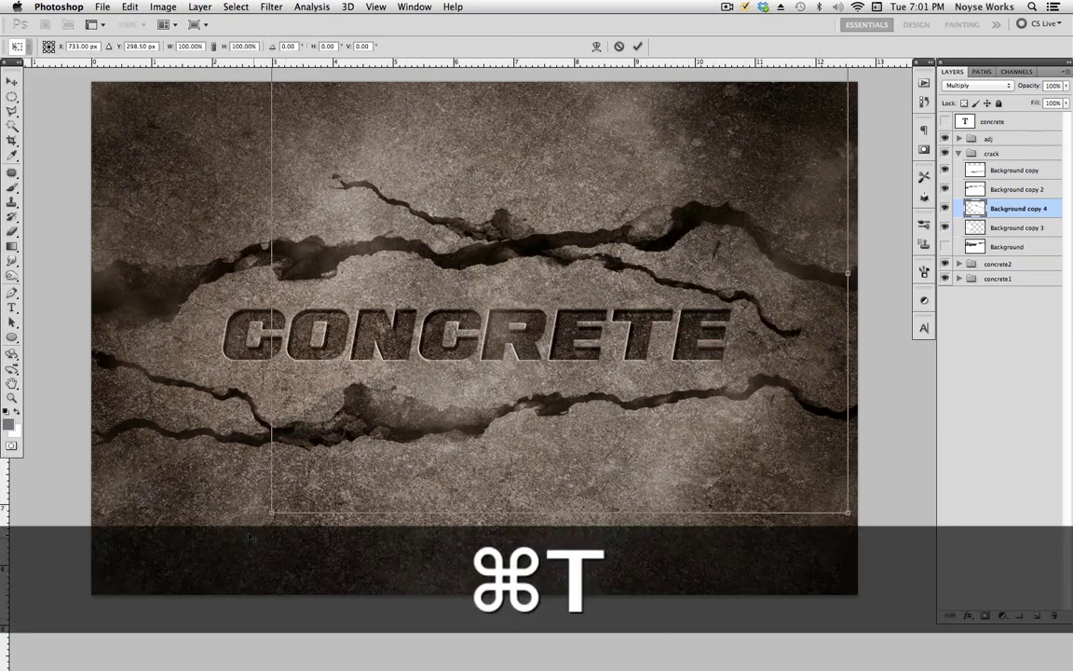
drag(250, 538, 605, 546)
key(Return)
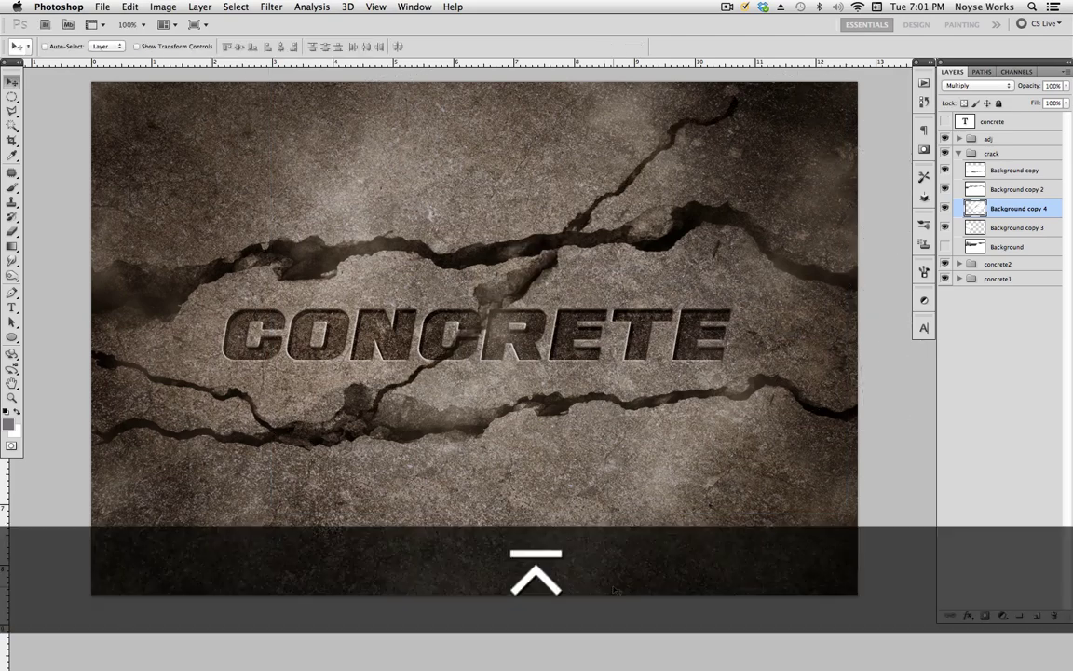
Move Background copy 4 to the canvas's upper right so it branches off the upper crack.
drag(392, 411, 701, 225)
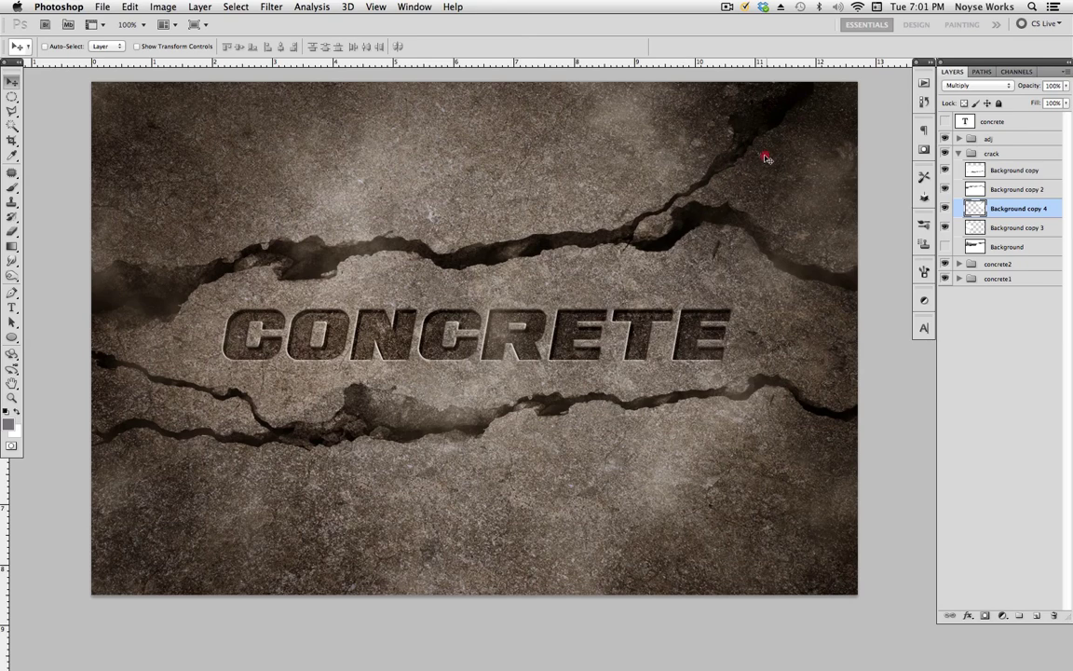
mouse_move(765, 158)
mouse_down()
mouse_move(695, 188)
mouse_move(837, 150)
mouse_move(772, 165)
mouse_up()
scroll(694, 250, down, 2)
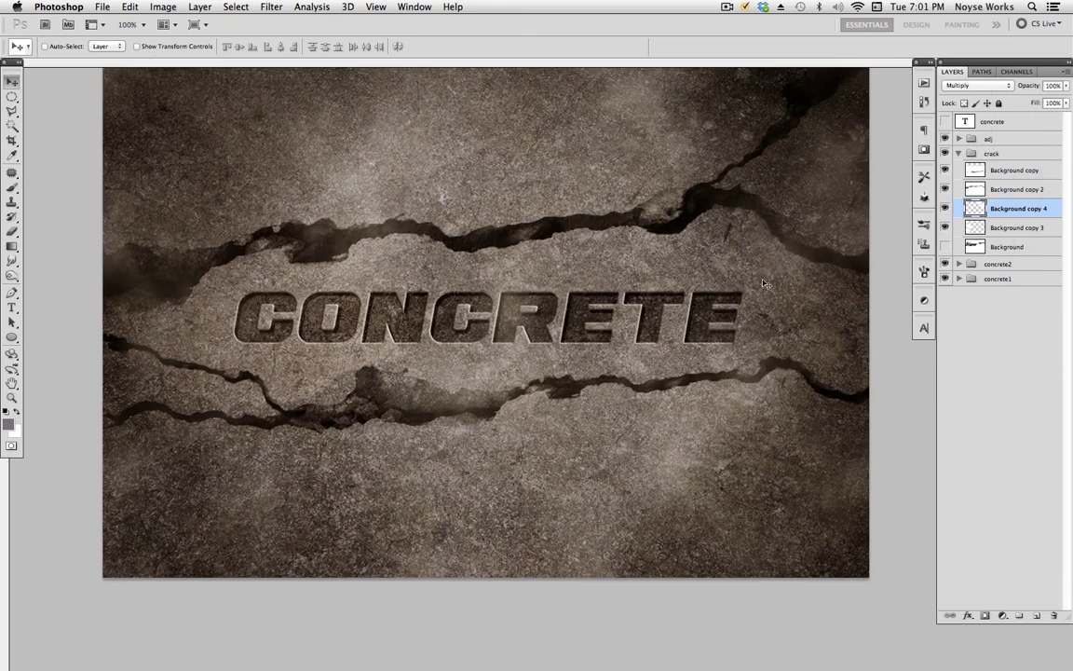
Save the document and switch to Adobe Bridge CS6.
key(super+s)
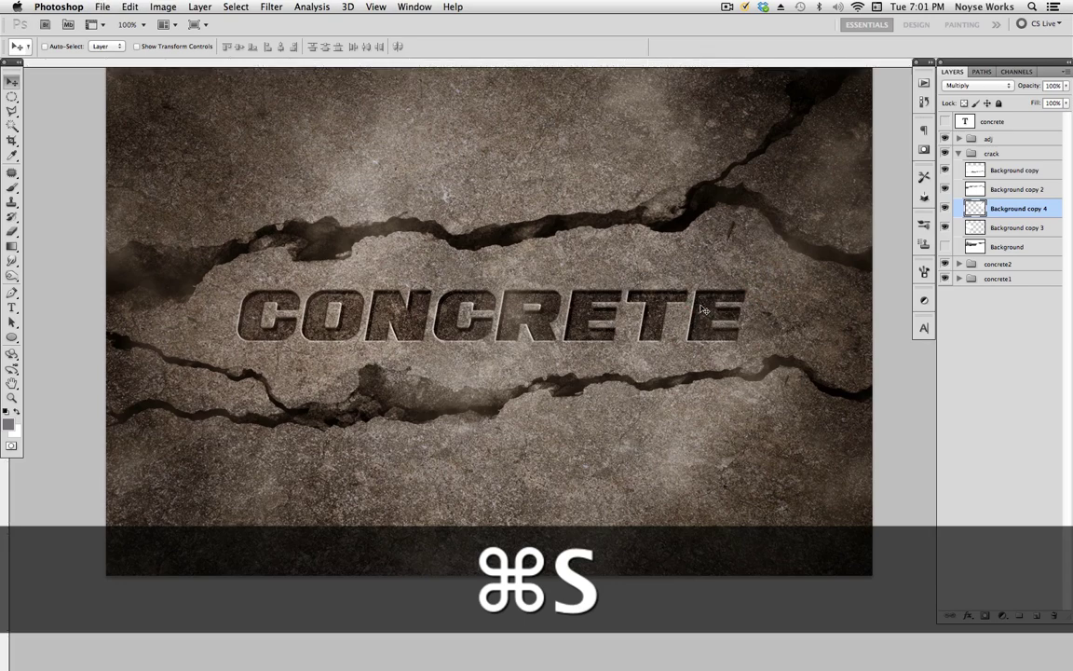
scroll(687, 272, right, 3)
click(683, 311)
key(super+Tab)
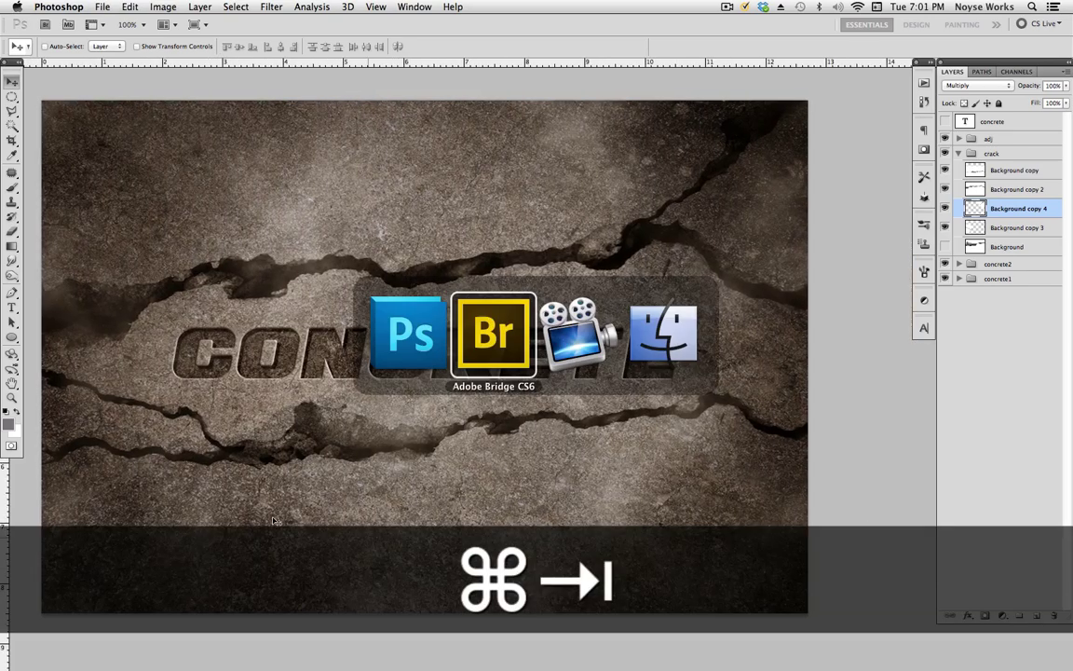
Switch to Adobe Bridge and open concrete2.jpg from the Desktop folder in Photoshop.
key(super+shift+Tab)
key(super+Tab)
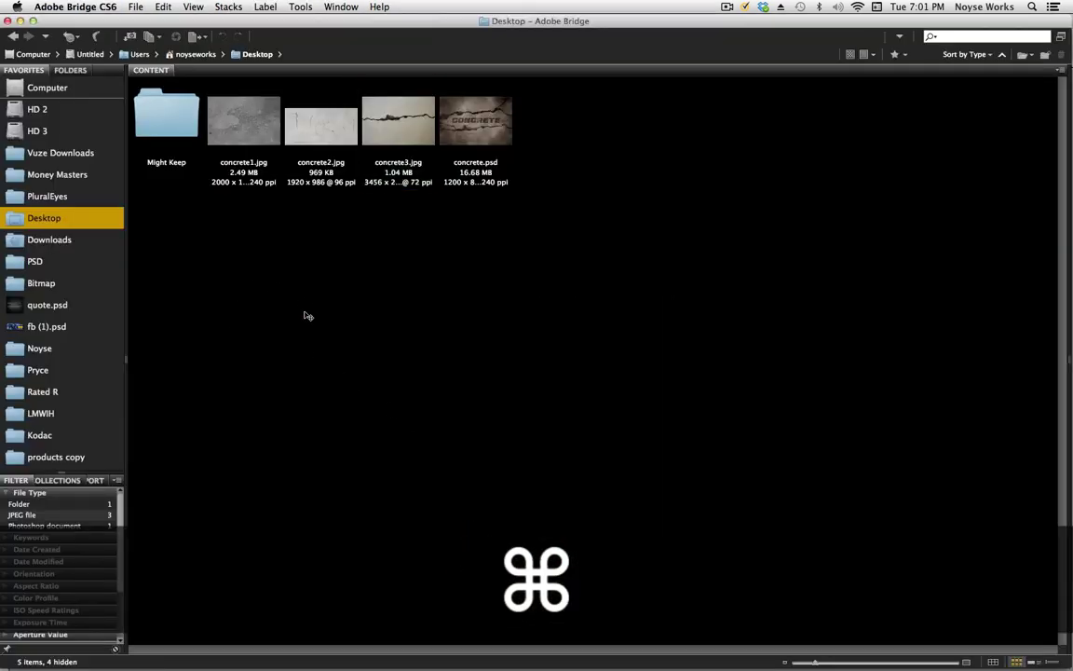
click(348, 173)
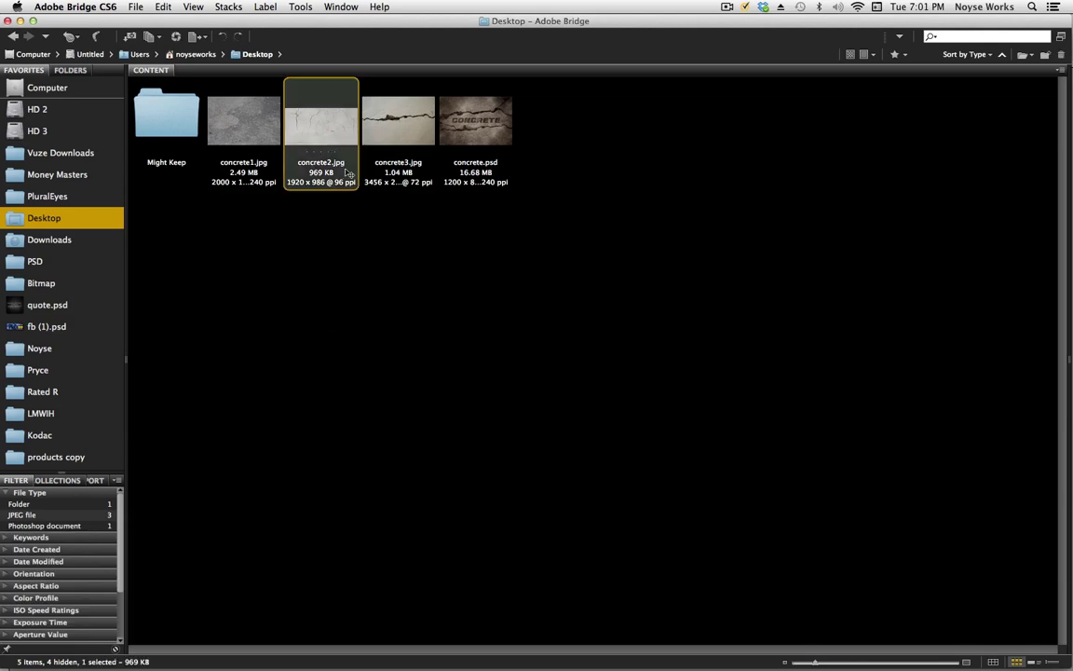
ctrl+click(321, 131)
mouse_move(401, 152)
click(566, 202)
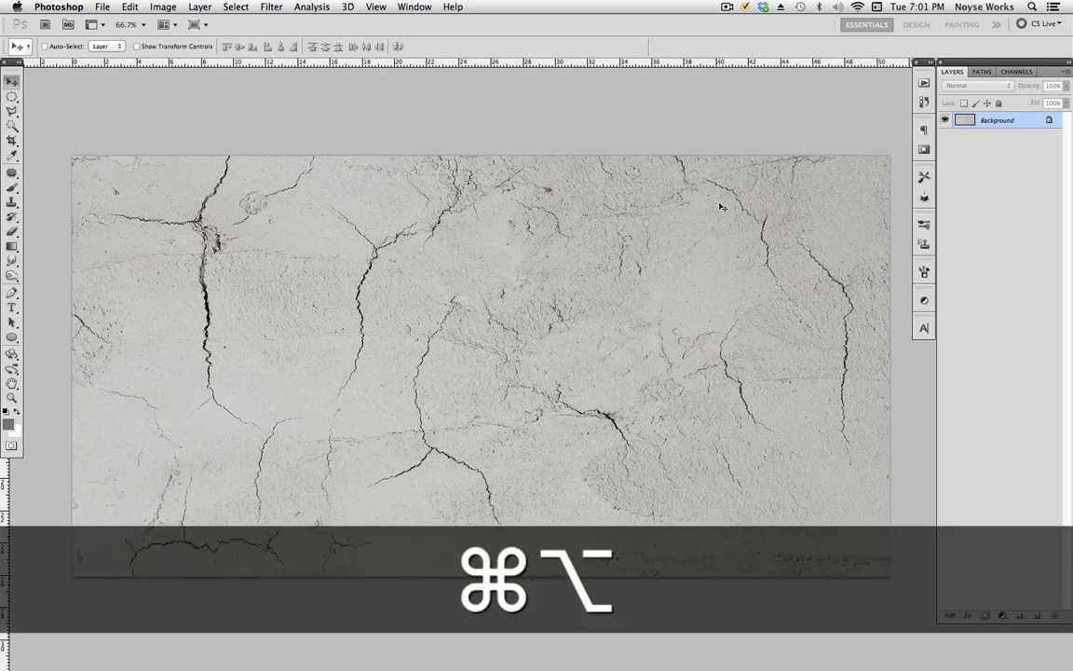
Desaturate the concrete2.jpg image with Hue/Saturation, setting Saturation to -100.
key(super+alt+u)
click(678, 229)
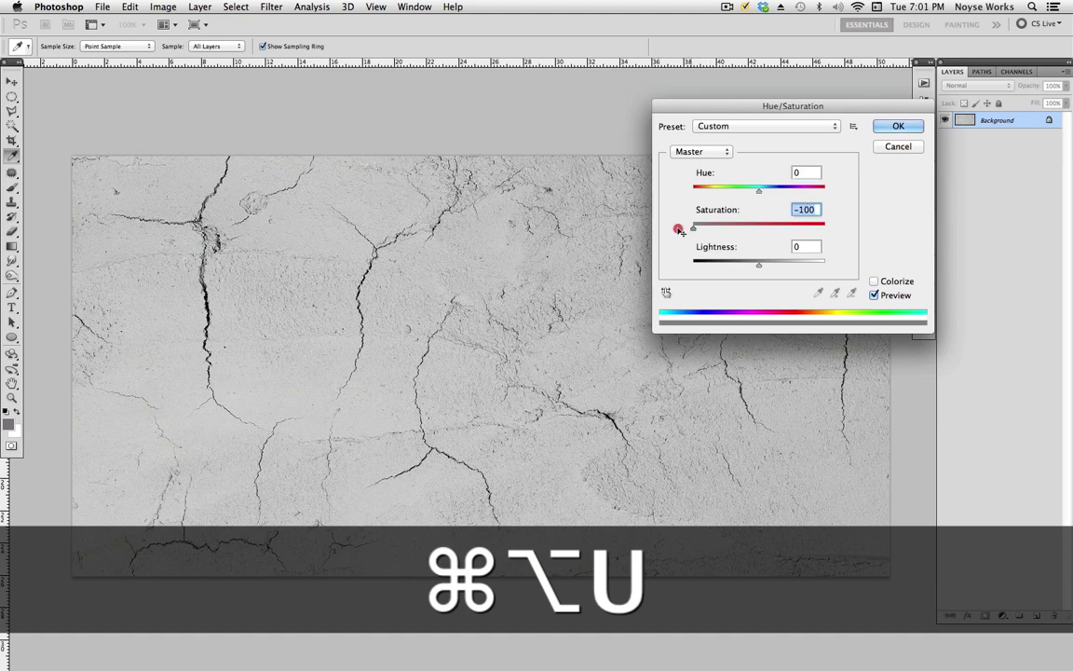
click(888, 147)
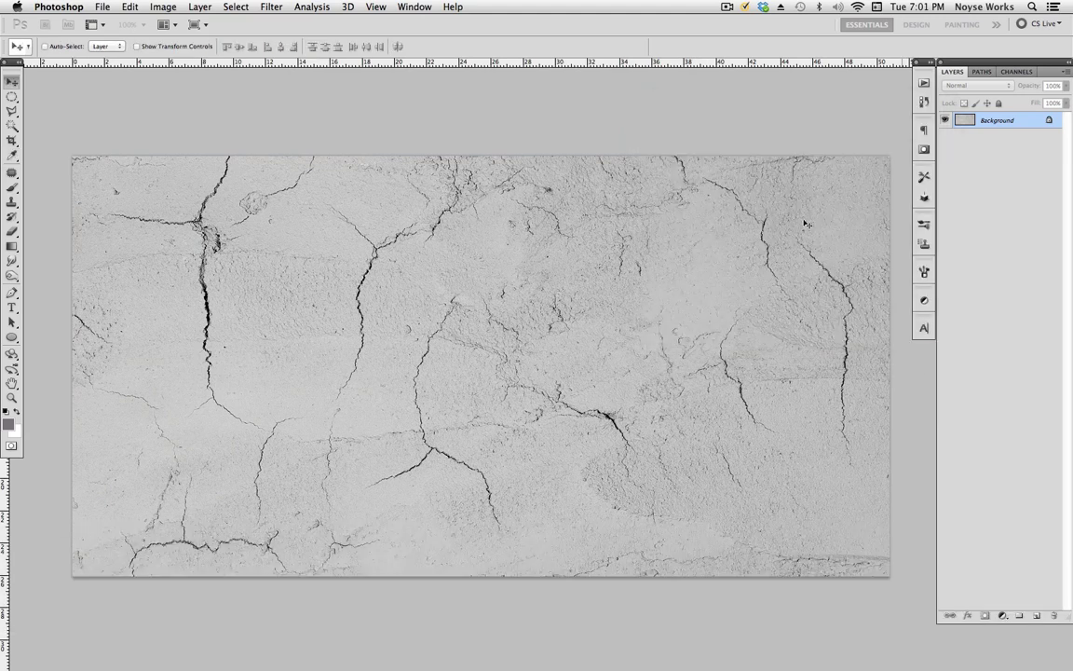
Use Levels to set the white point from a plain grey area of the wall, leaving only dark cracks on white.
key(super+l)
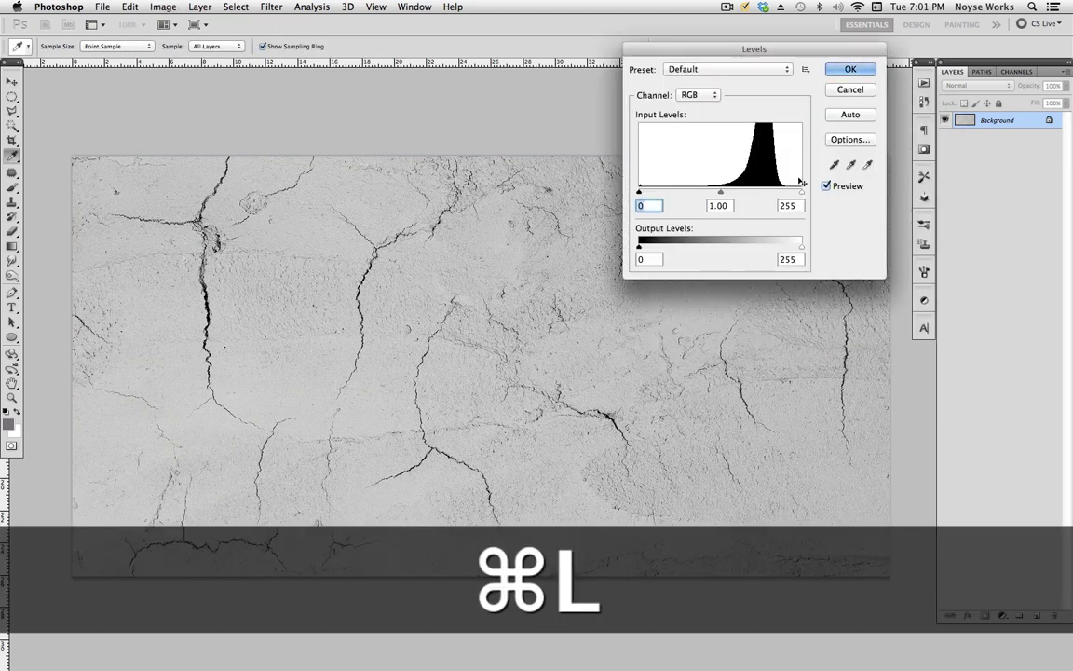
click(869, 165)
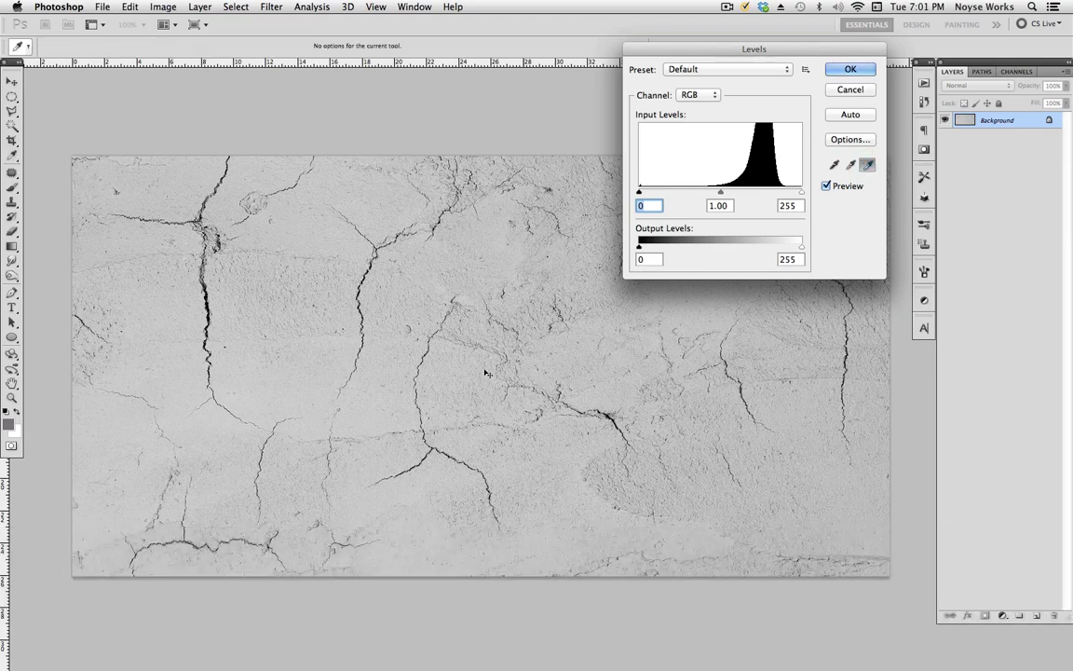
click(448, 397)
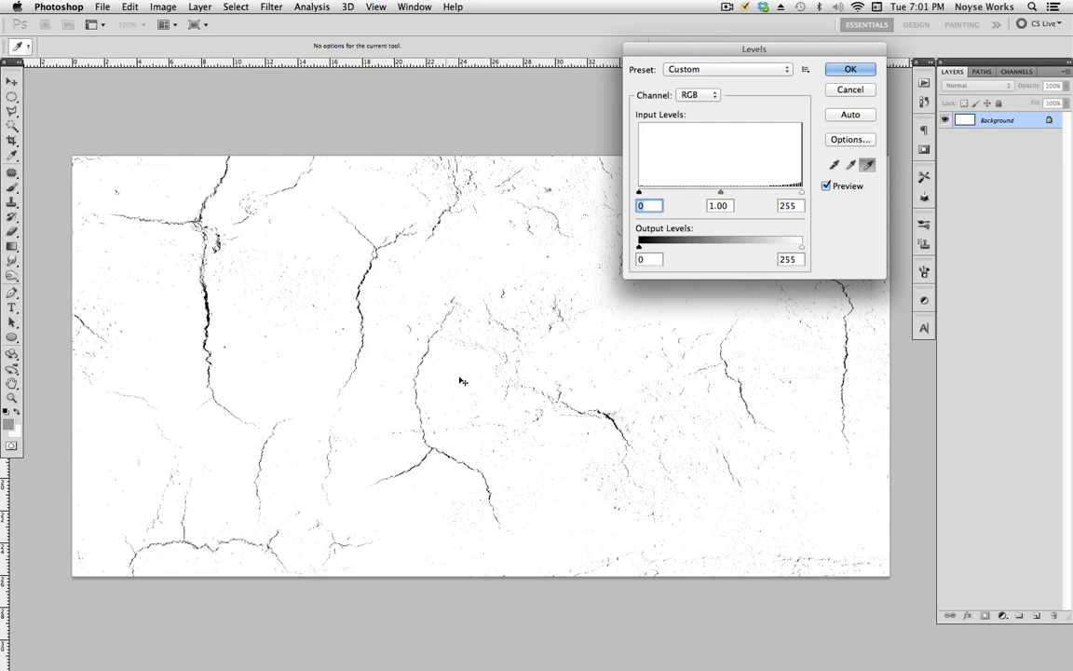
click(850, 69)
Duplicate the Background layer into concrete.psd and close concrete2.jpg without saving.
ctrl+click(978, 120)
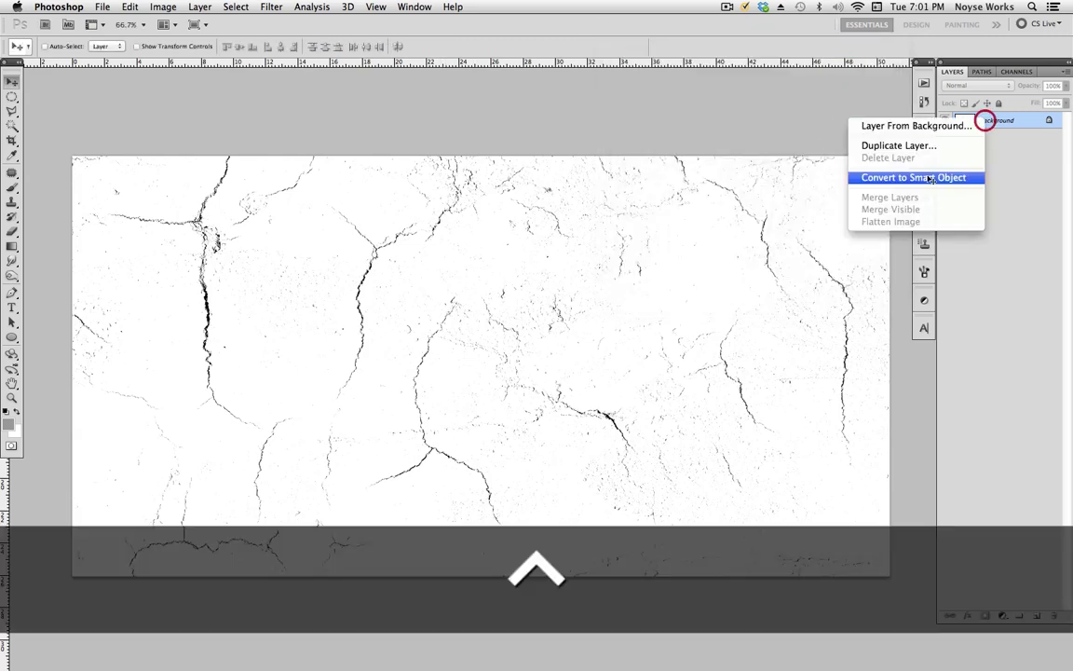
click(902, 145)
click(479, 338)
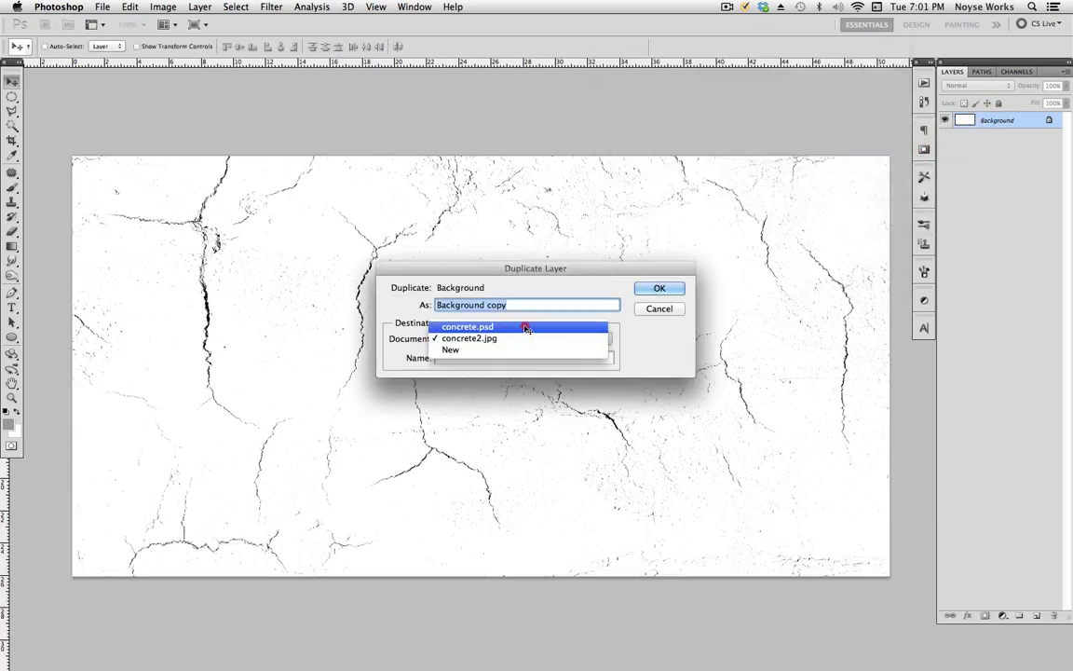
click(525, 325)
click(659, 289)
key(super+w)
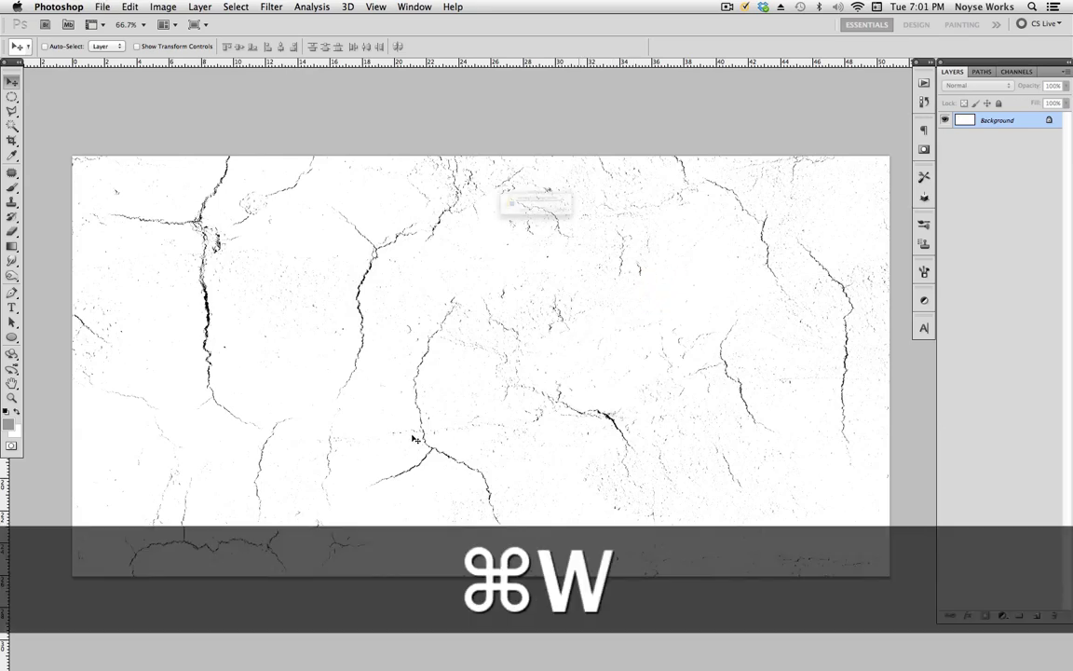
click(503, 229)
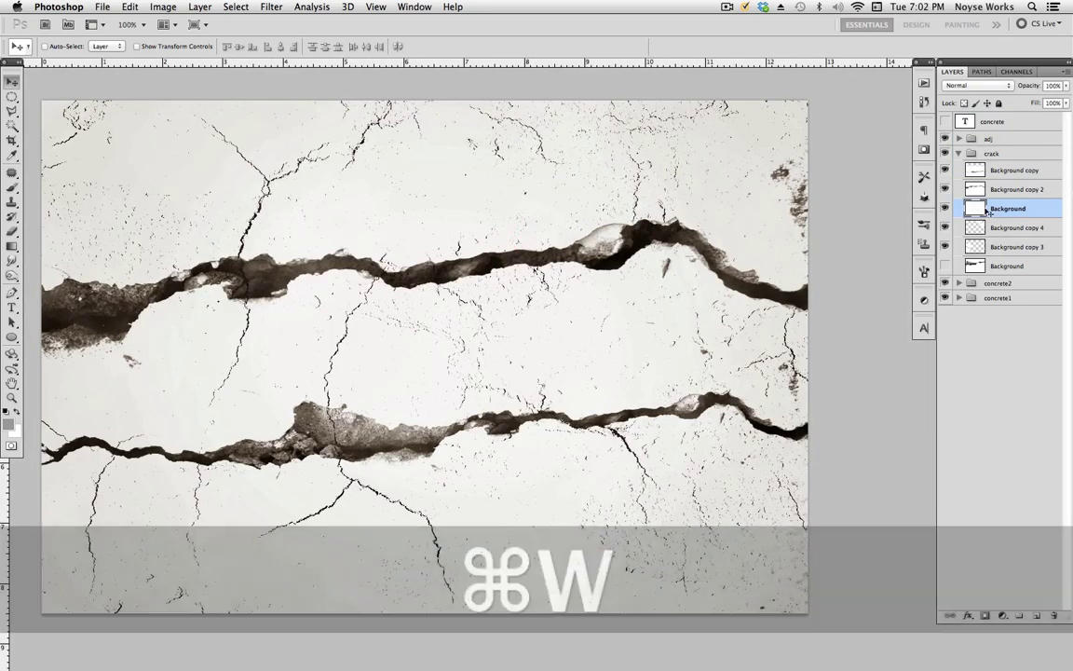
Move the new Background layer to the top of the crack group and scale it proportionally about its centre to about 83%.
drag(1009, 207, 1001, 164)
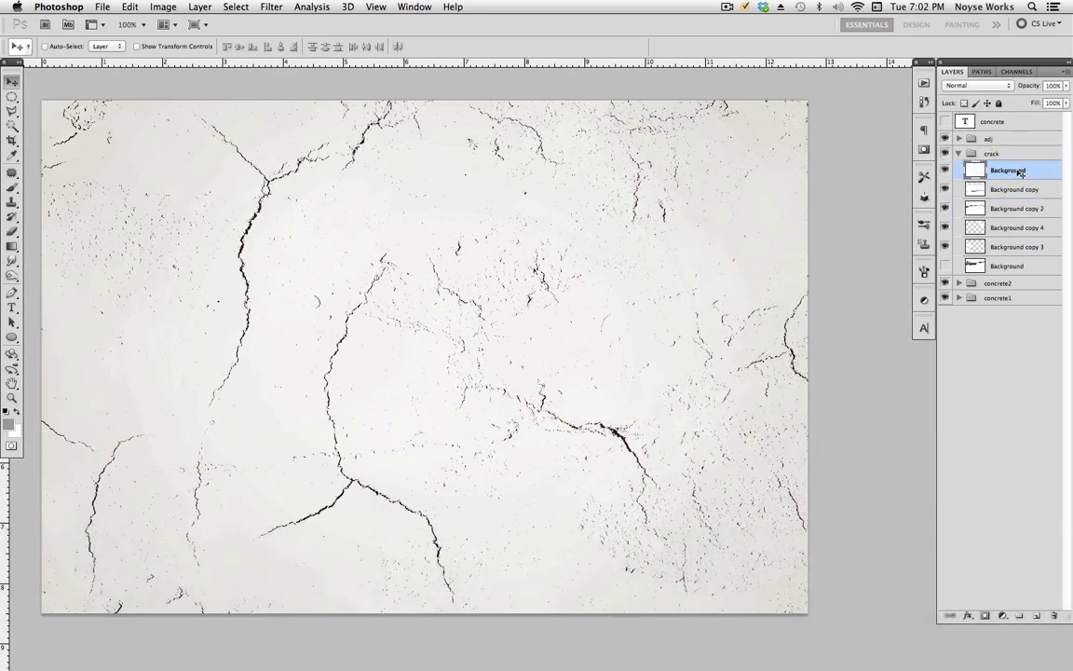
key(super+minus)
key(super+minus)
key(super+minus)
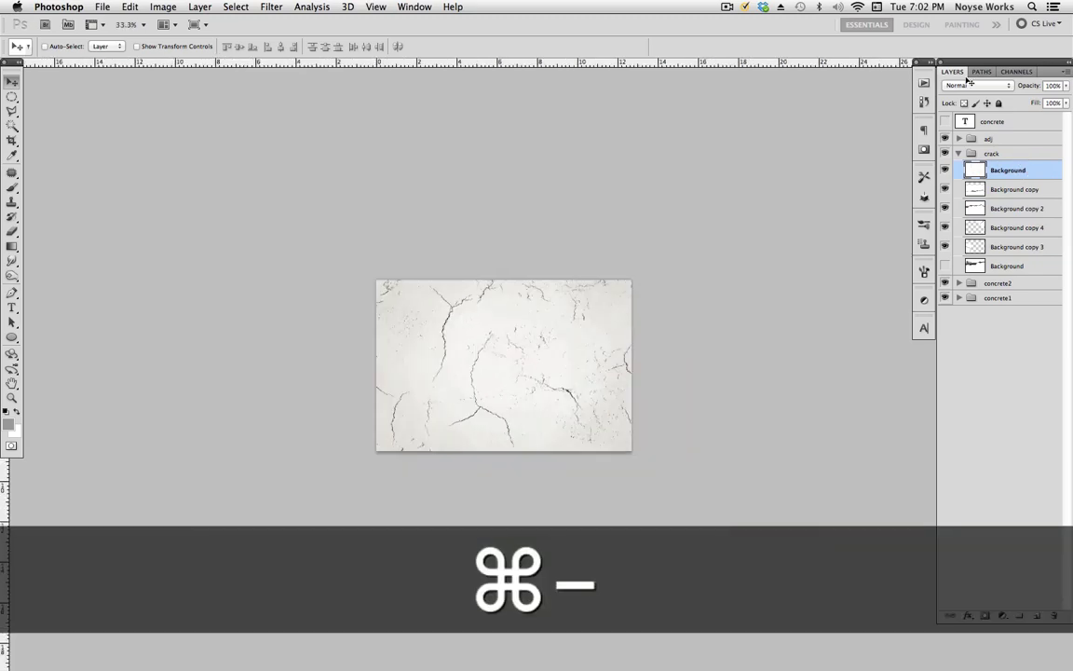
key(super+t)
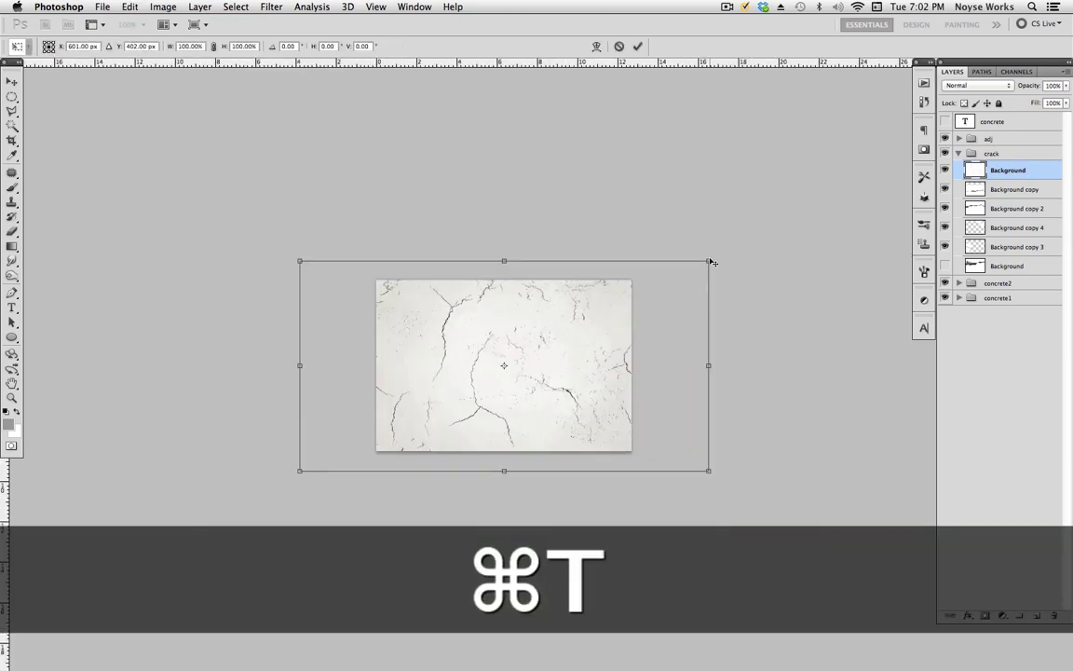
drag(712, 264, 677, 281)
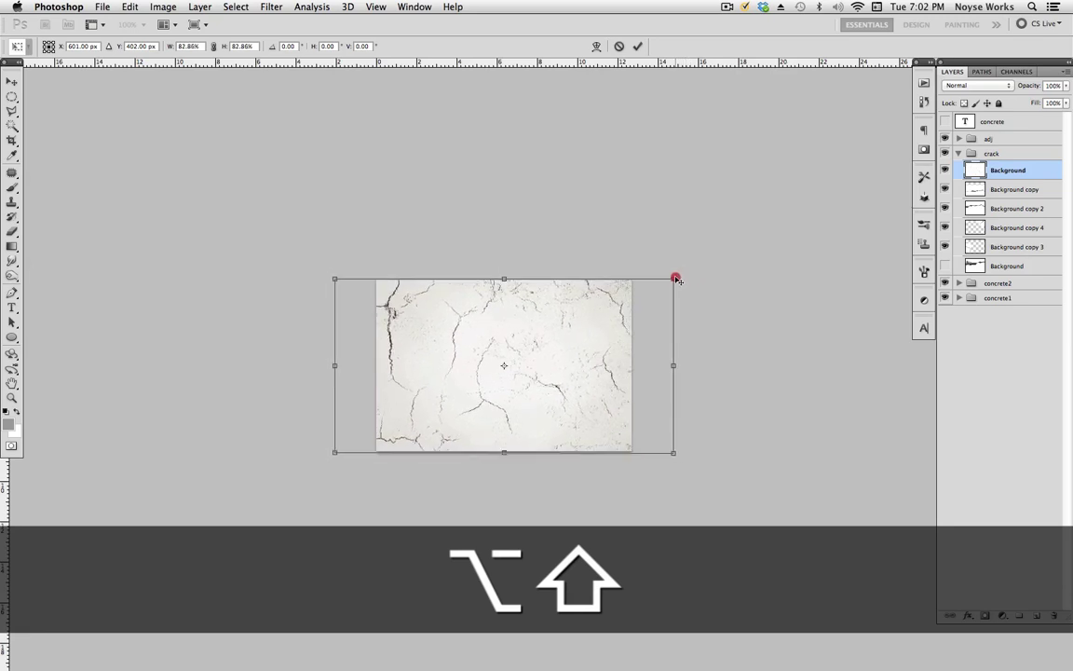
key(Return)
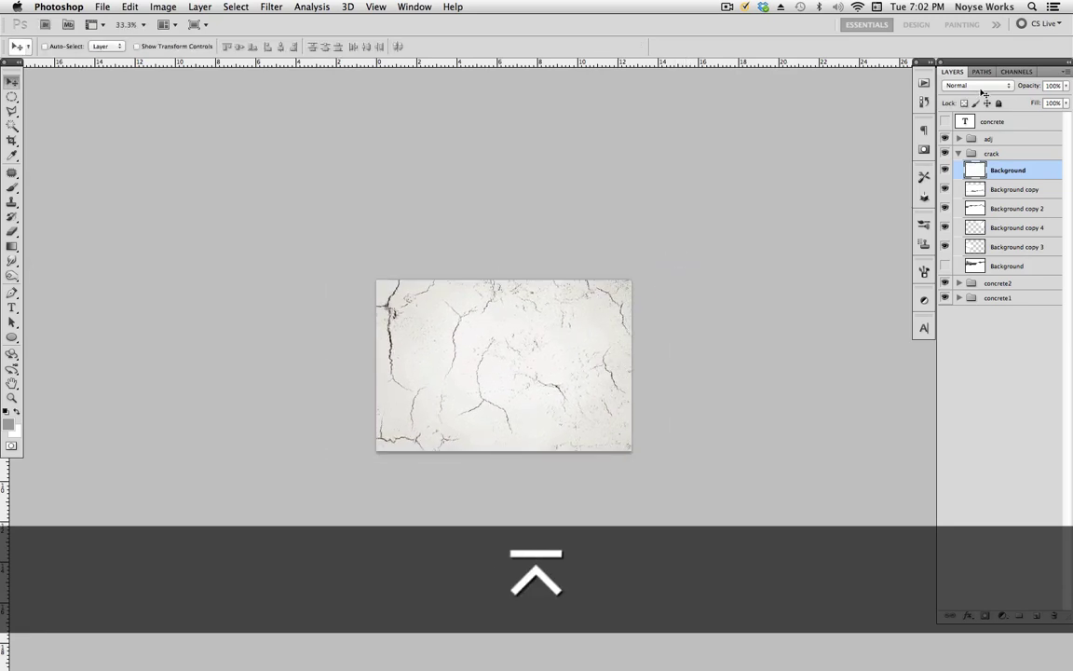
Set the fine-crack Background layer's blend mode to Multiply and save the document.
click(979, 85)
click(988, 116)
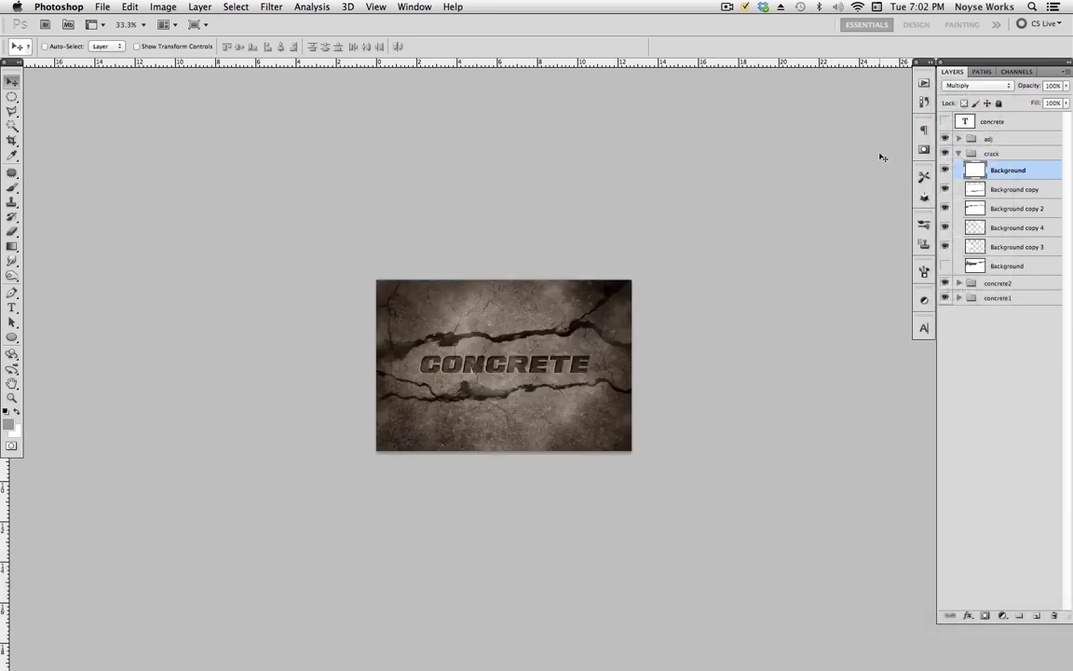
key(super+equal)
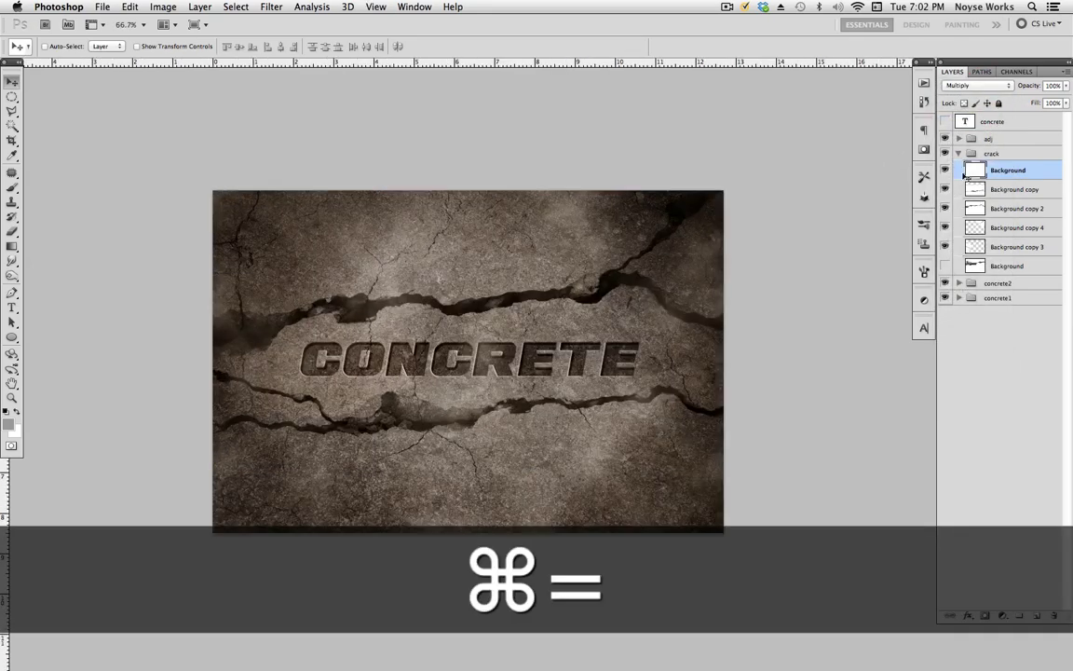
key(super+equal)
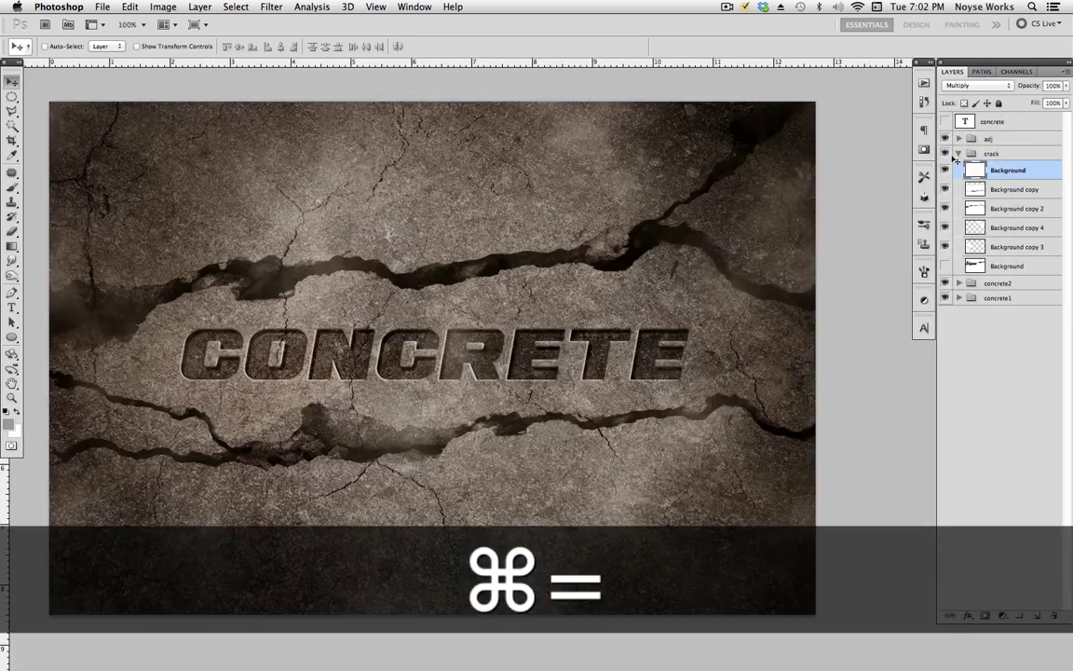
key(super+s)
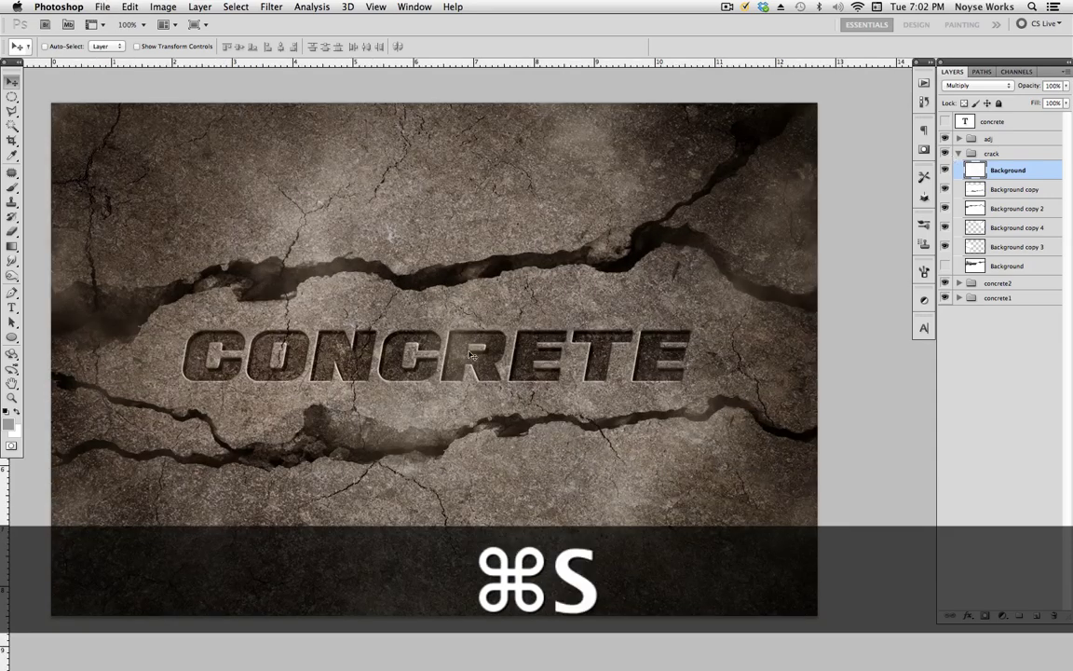
key(v)
scroll(618, 391, down, 2)
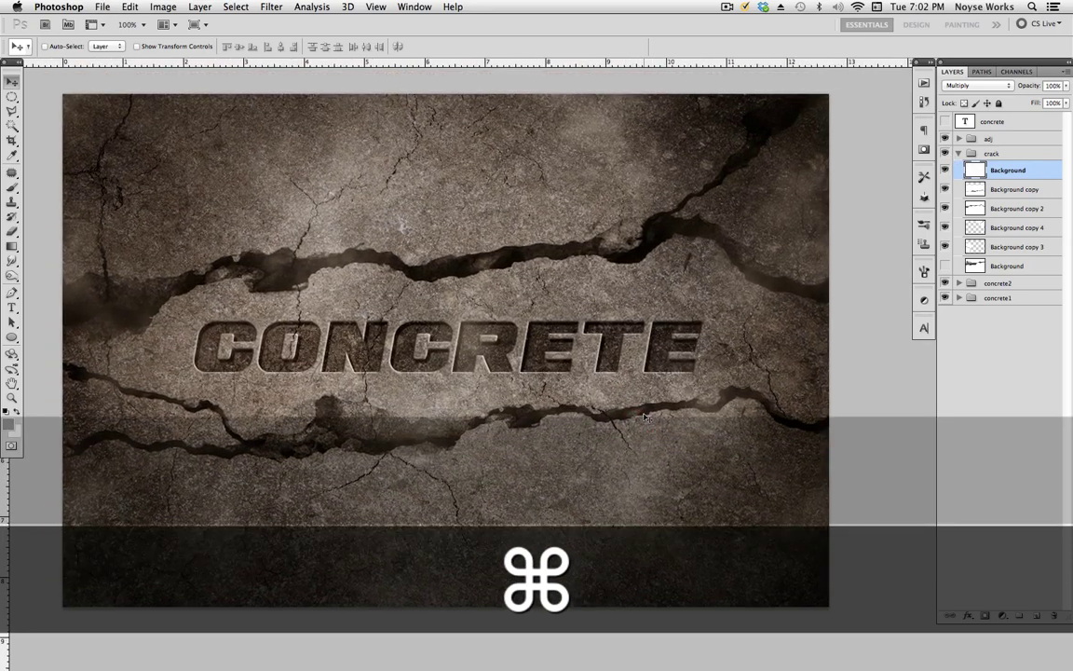
super+click(643, 413)
Collapse the crack group, expand the adj group and raise Layer 1's opacity to 100%.
click(959, 154)
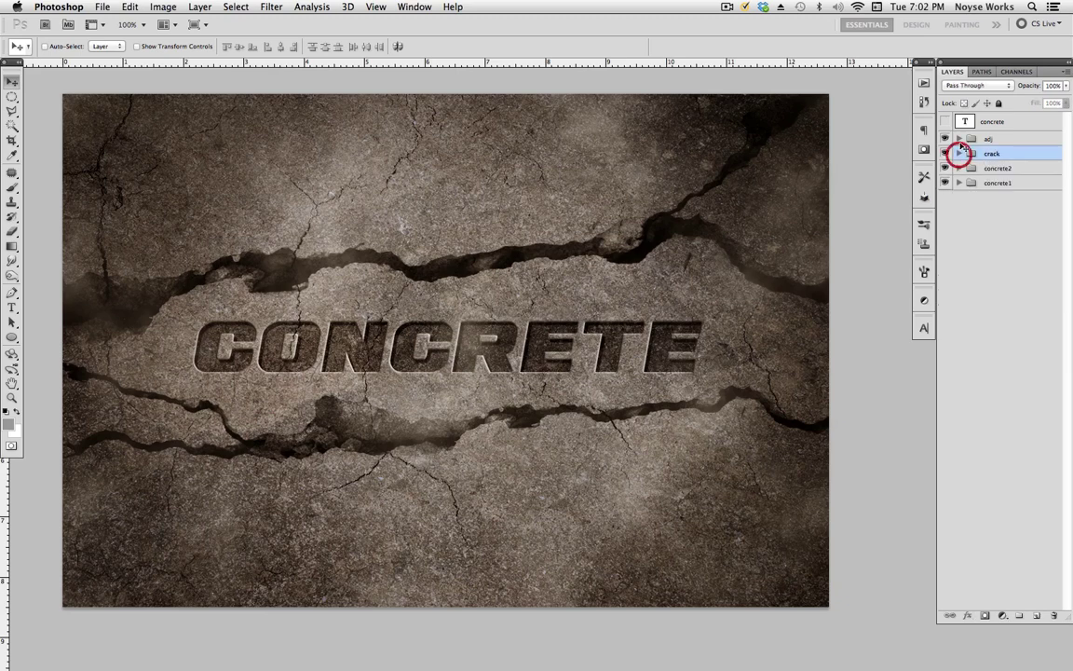
click(959, 138)
click(1002, 192)
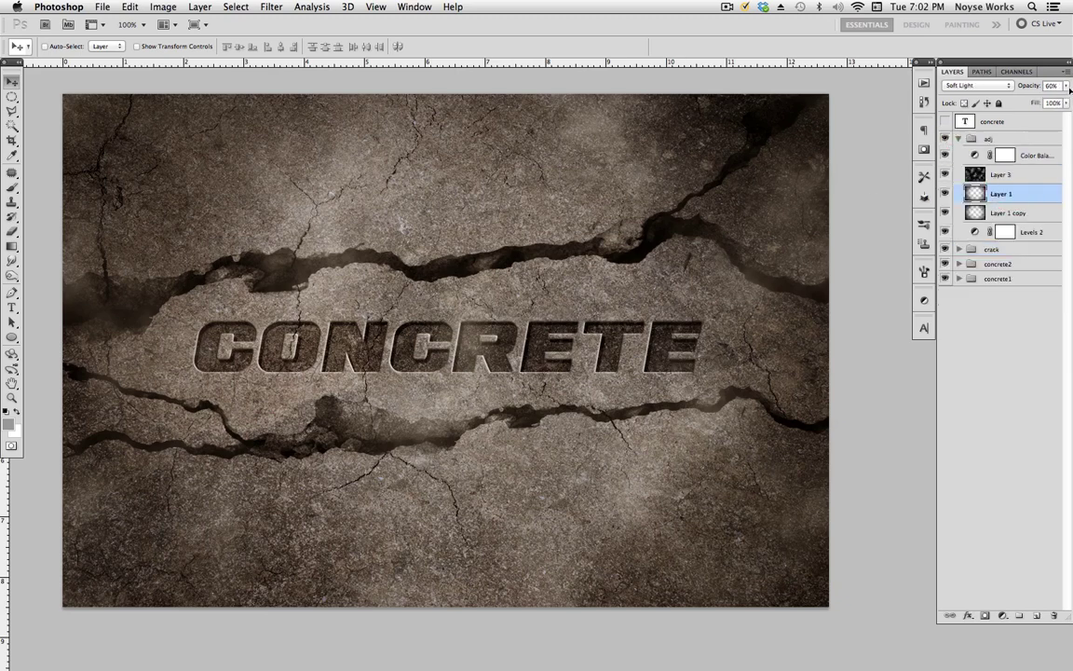
click(1067, 86)
drag(1070, 110, 1070, 109)
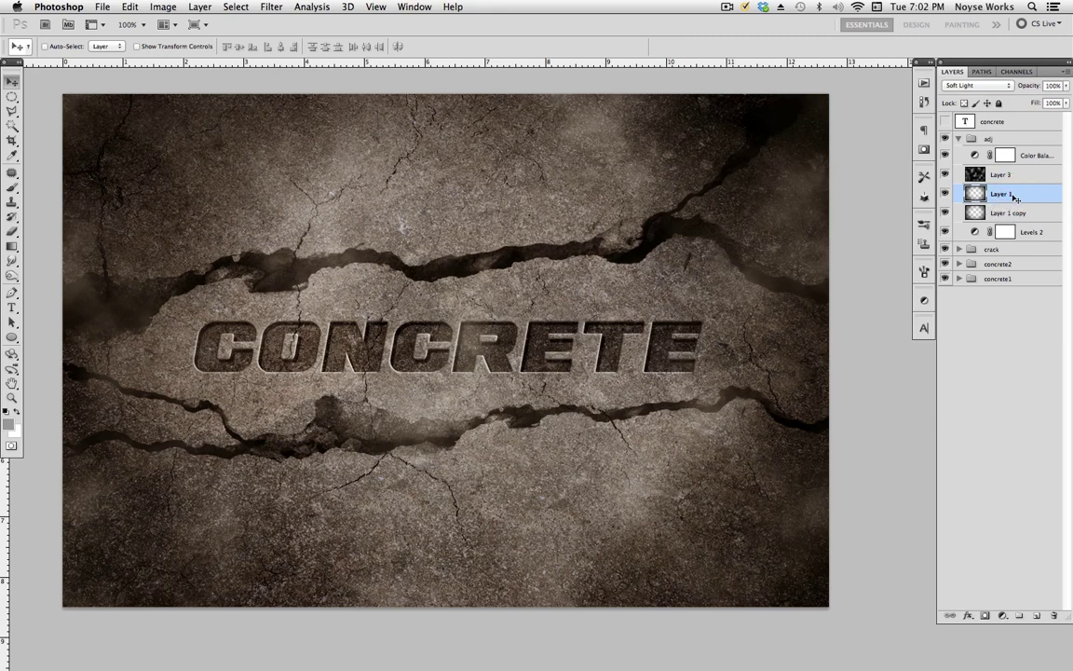
click(1067, 86)
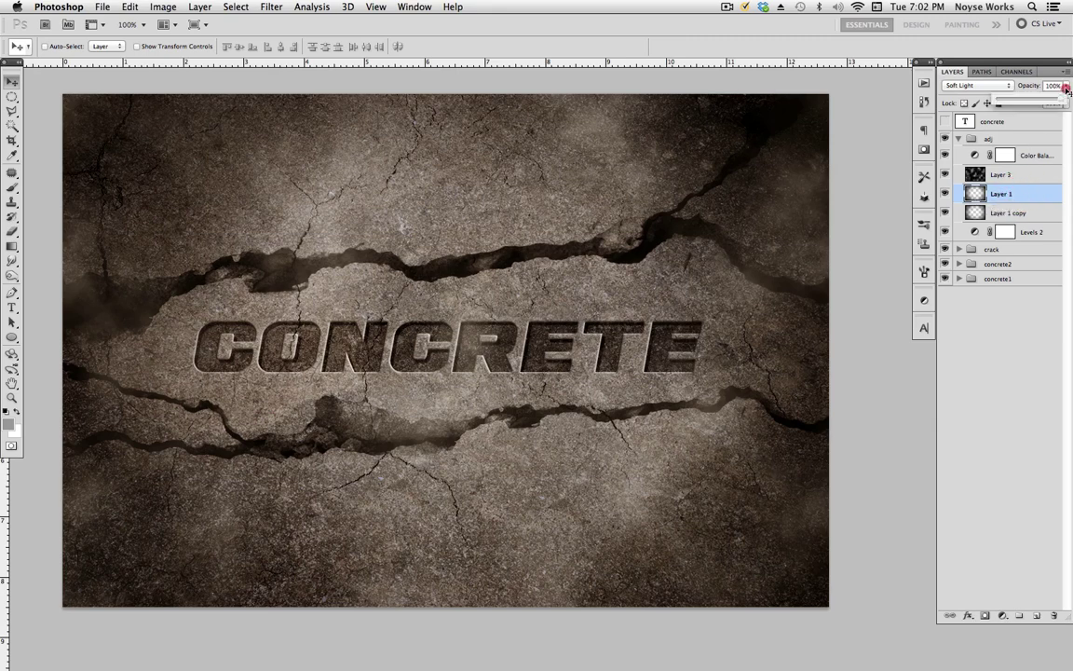
click(732, 419)
Save the document with the strengthened vignette.
key(super+s)
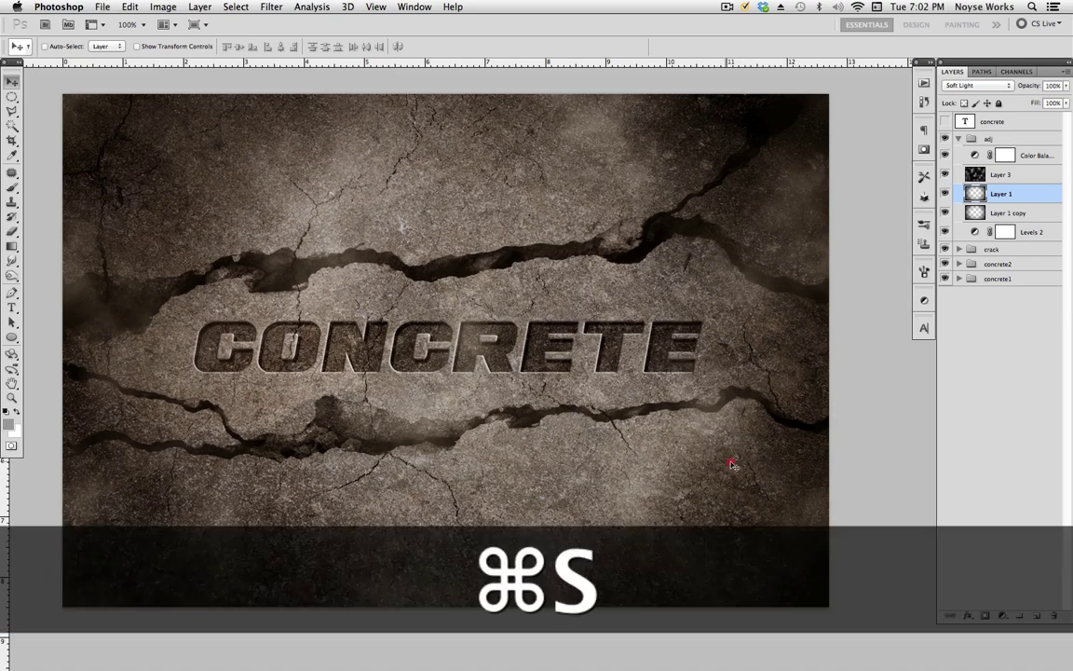
scroll(727, 471, left, 3)
key(super+s)
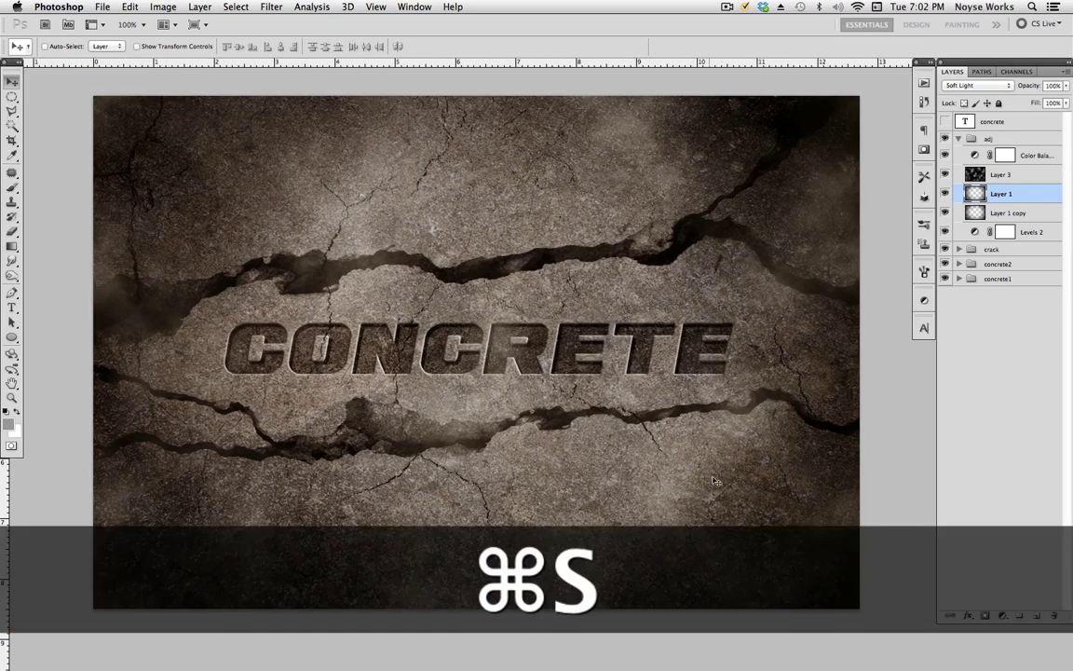
scroll(714, 480, left, 3)
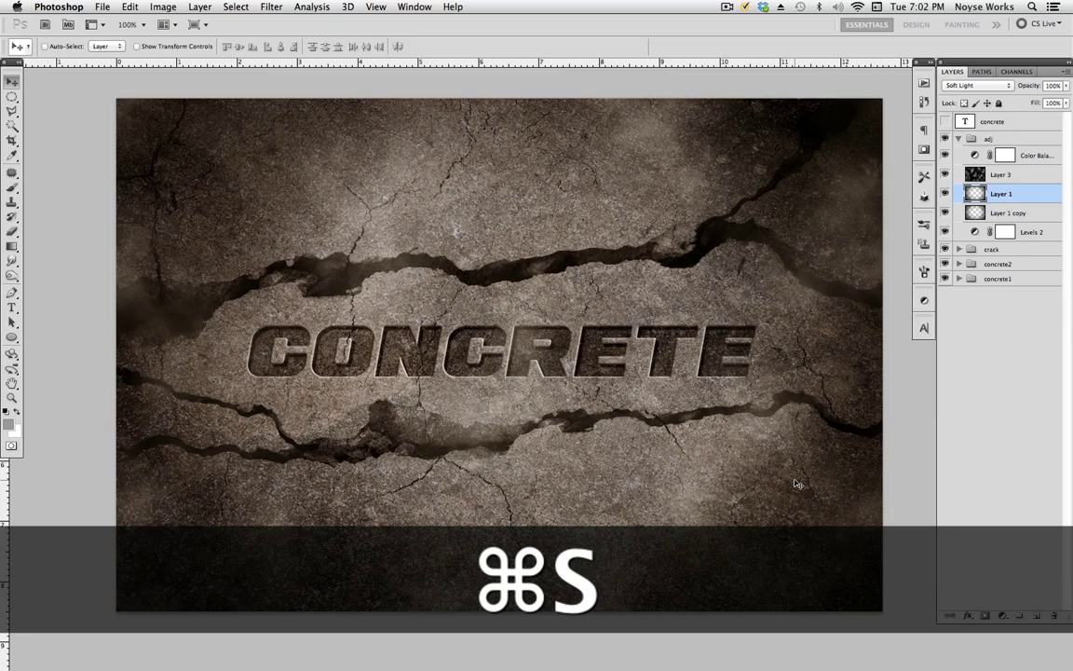